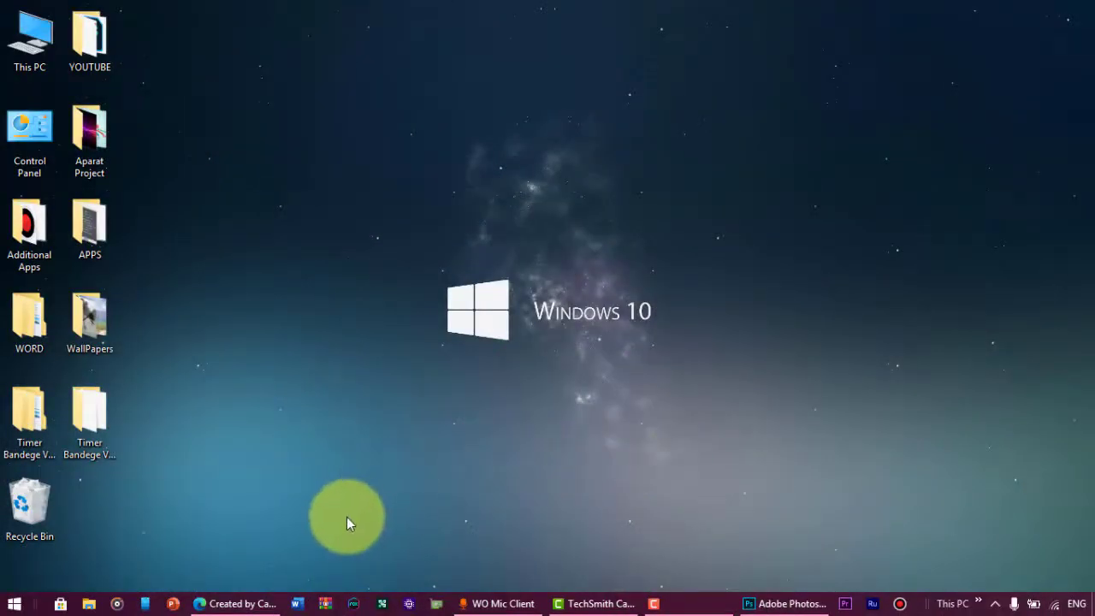
- Bring back the Edge video page and rewind the timer video to 0:00 of 1:29
click(248, 604)
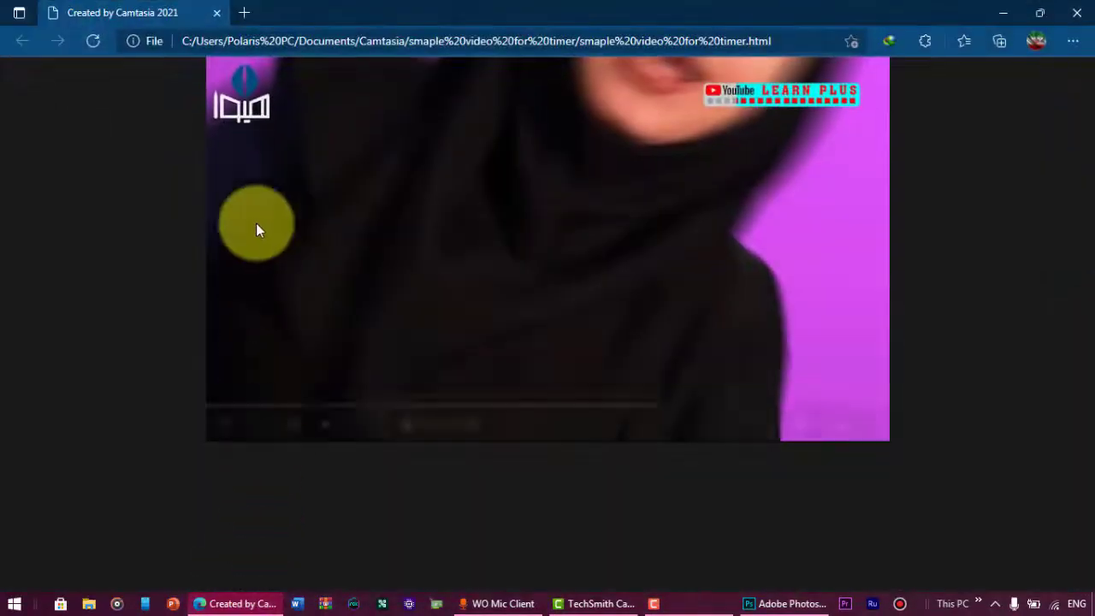
drag(396, 402, 197, 414)
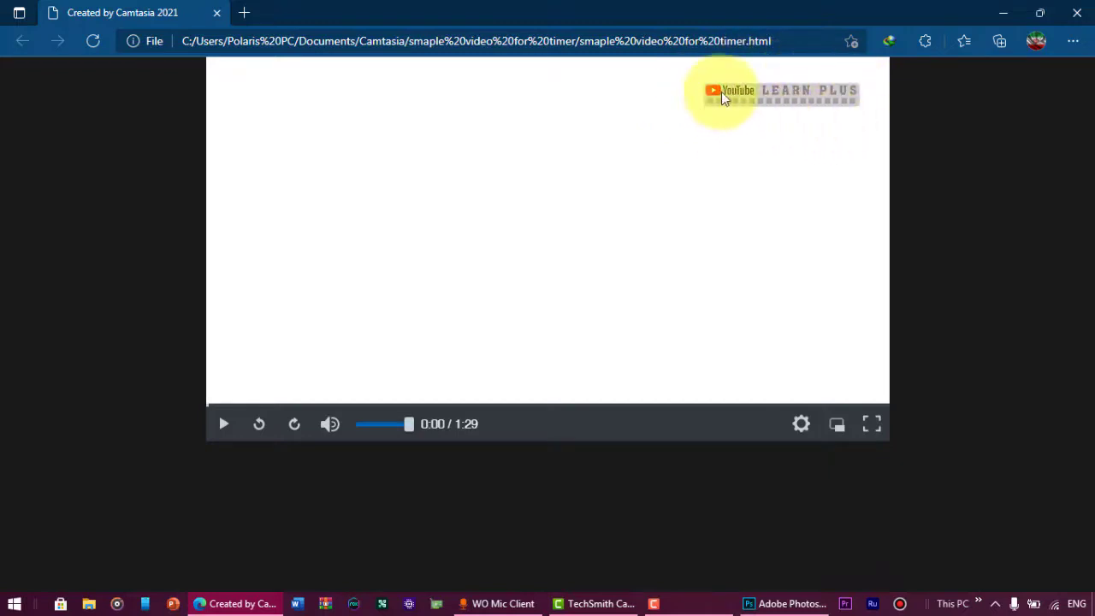
- Play the timer video full screen, lowering the speaker volume from 25 to 16
click(871, 426)
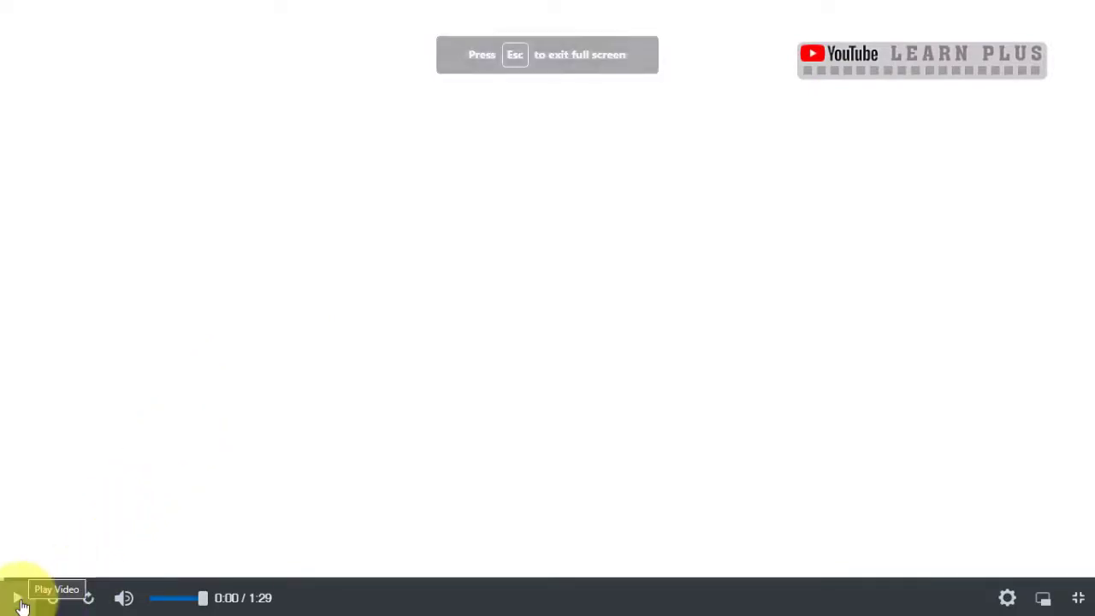
click(19, 599)
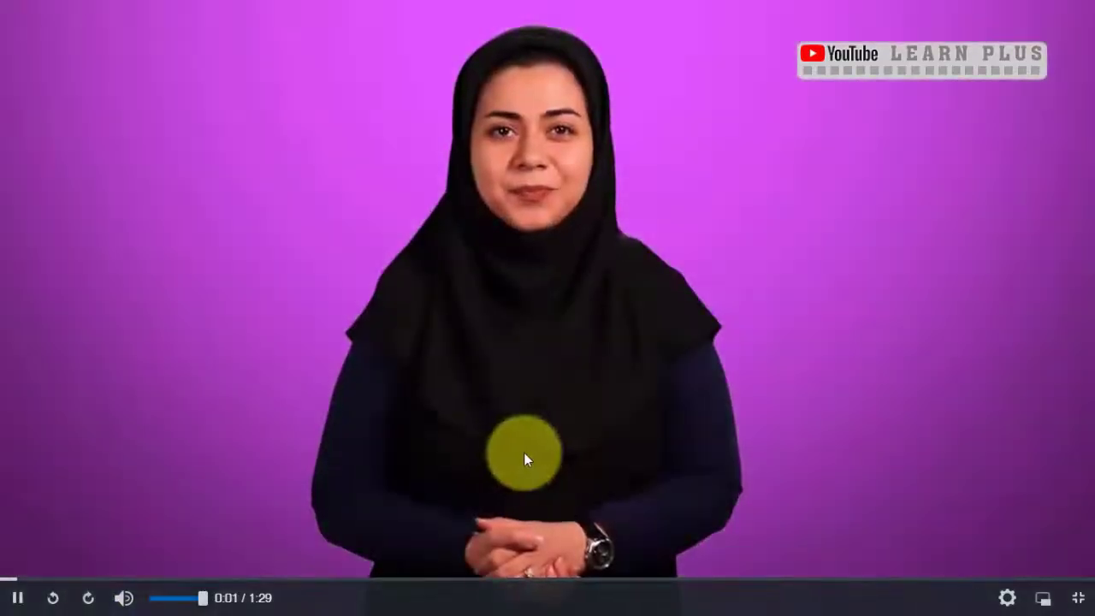
click(1068, 601)
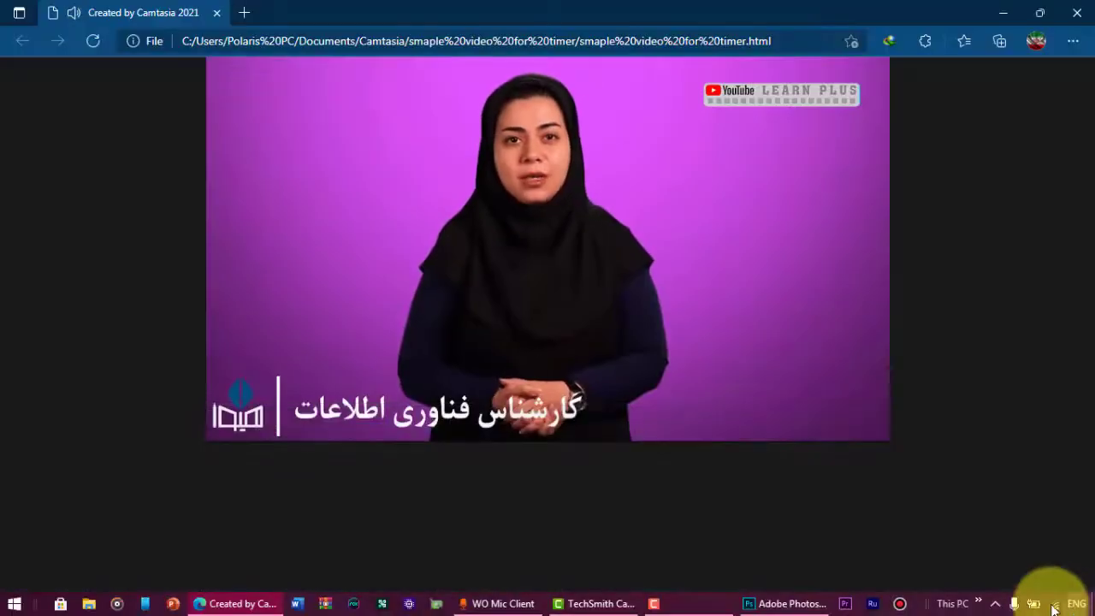
click(995, 603)
click(965, 579)
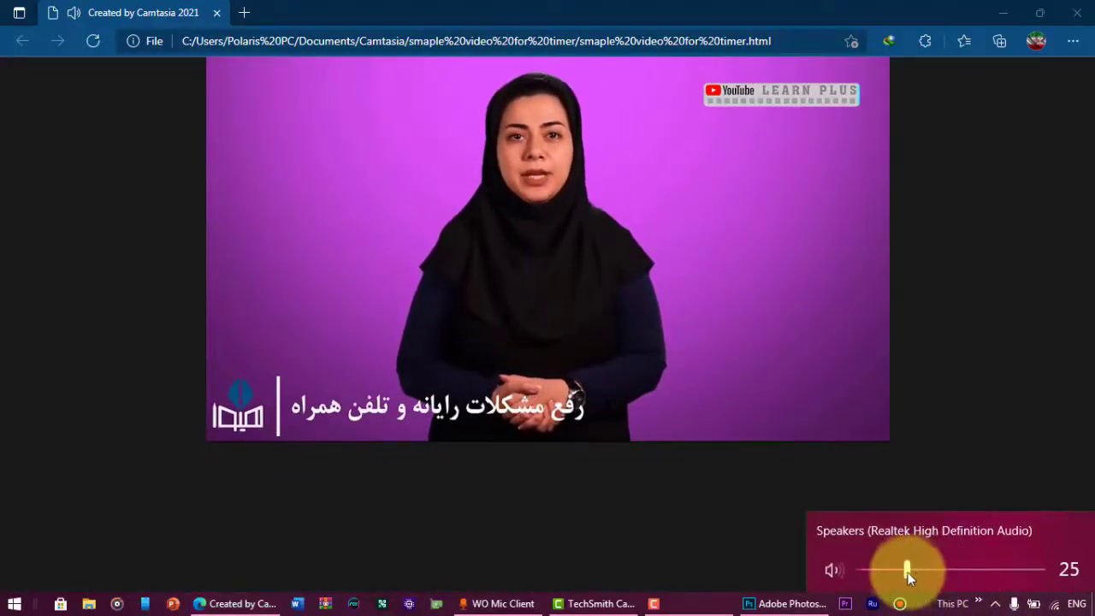
drag(907, 571, 892, 571)
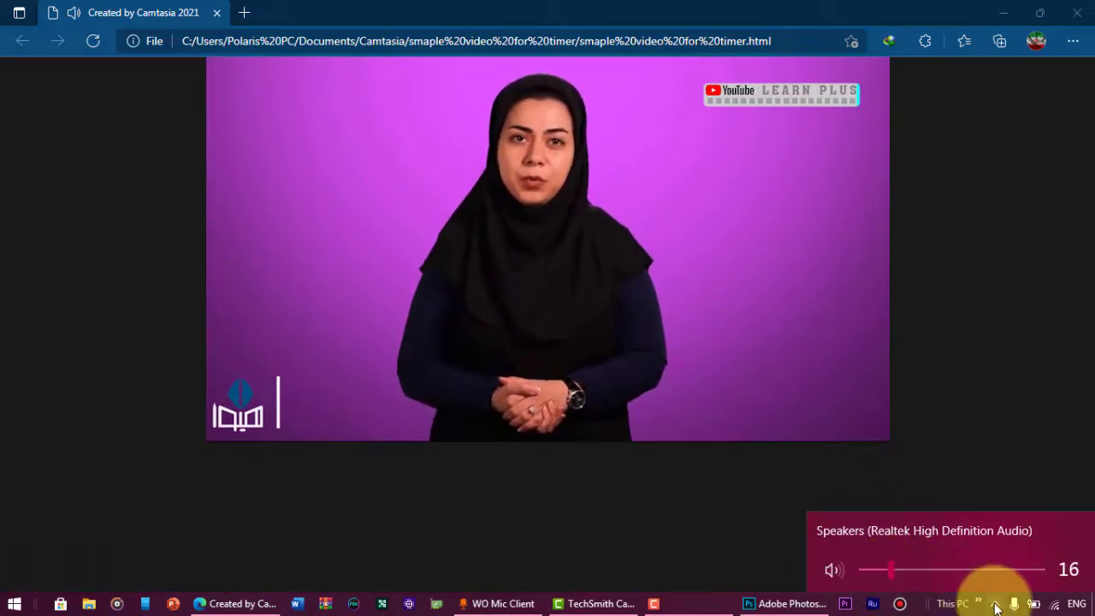
click(871, 424)
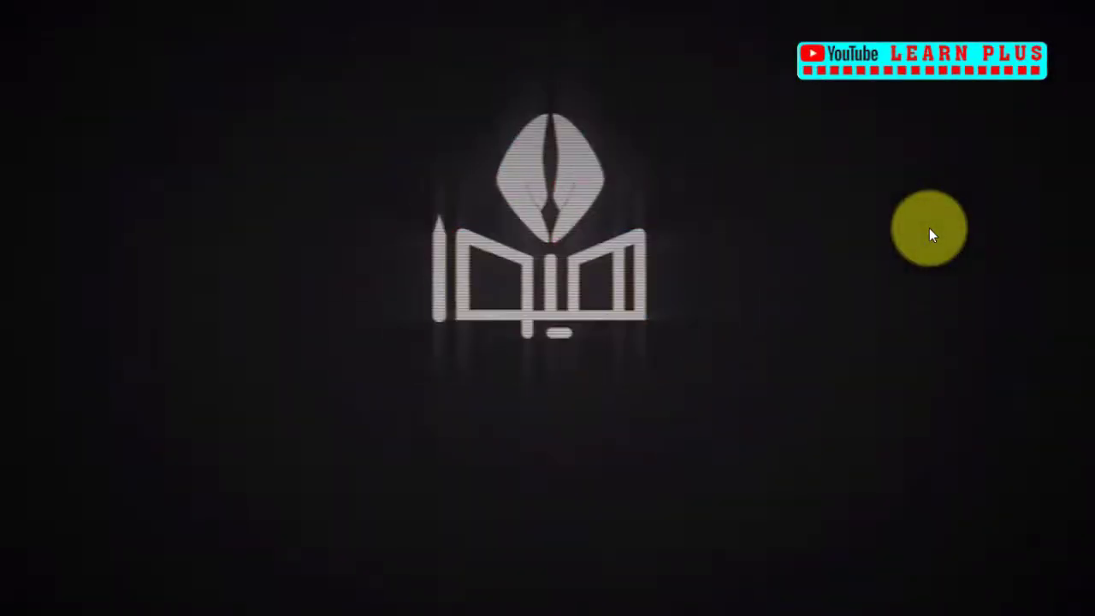
- Pause the video, scrub back to 1:18, exit full screen and minimize Edge
click(17, 598)
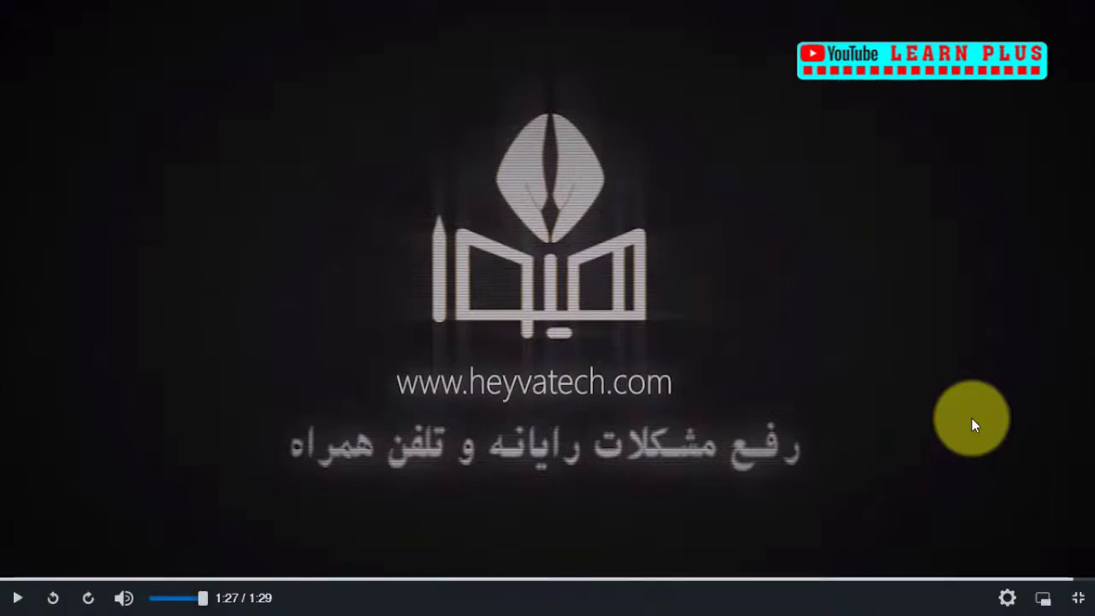
mouse_move(1048, 580)
mouse_down()
mouse_move(605, 589)
mouse_move(868, 587)
mouse_move(230, 566)
mouse_move(557, 567)
mouse_up()
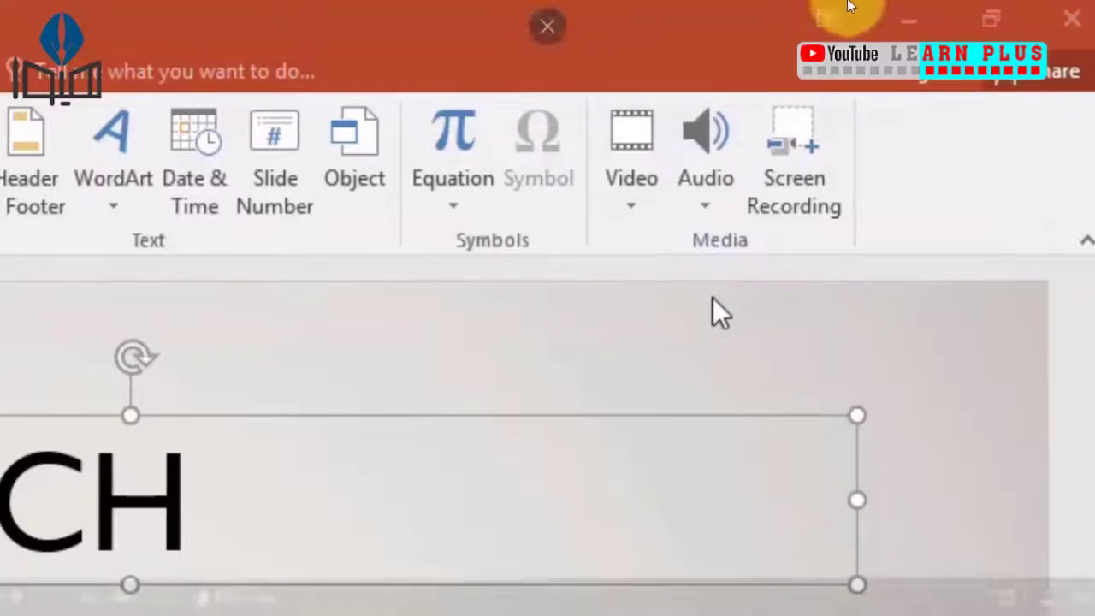
click(535, 50)
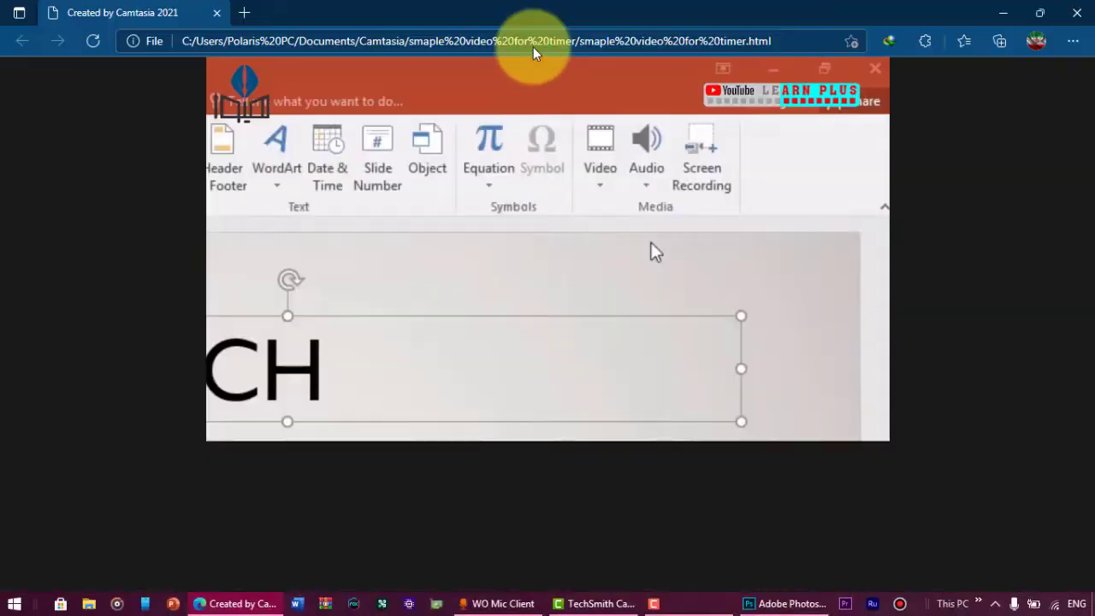
click(1003, 12)
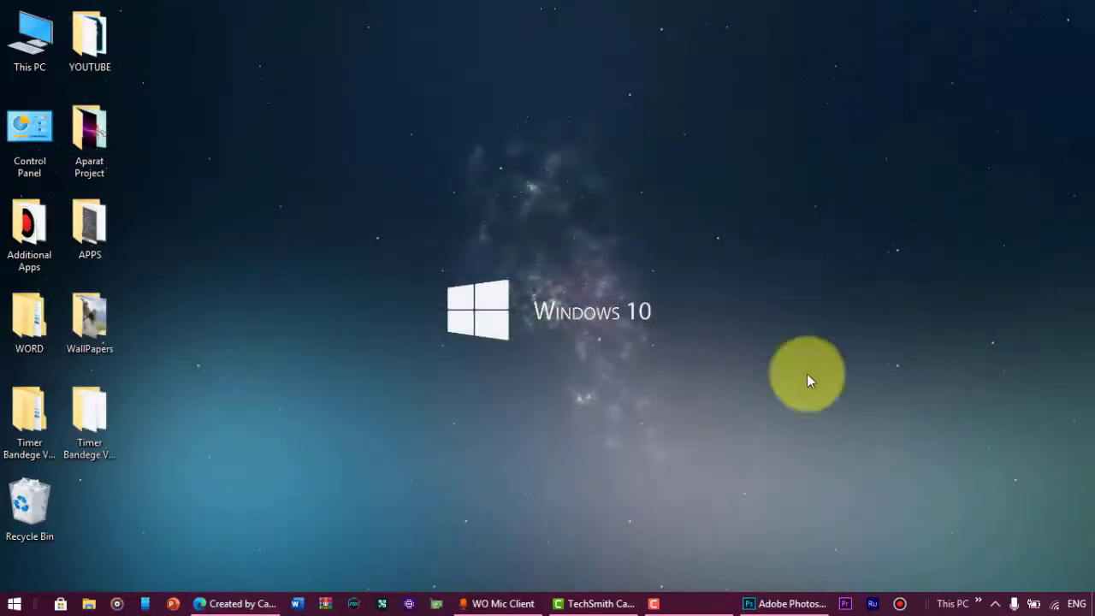
- Bring Photoshop to the front on its Welcome screen listing recent files like sample 1.psd
click(785, 604)
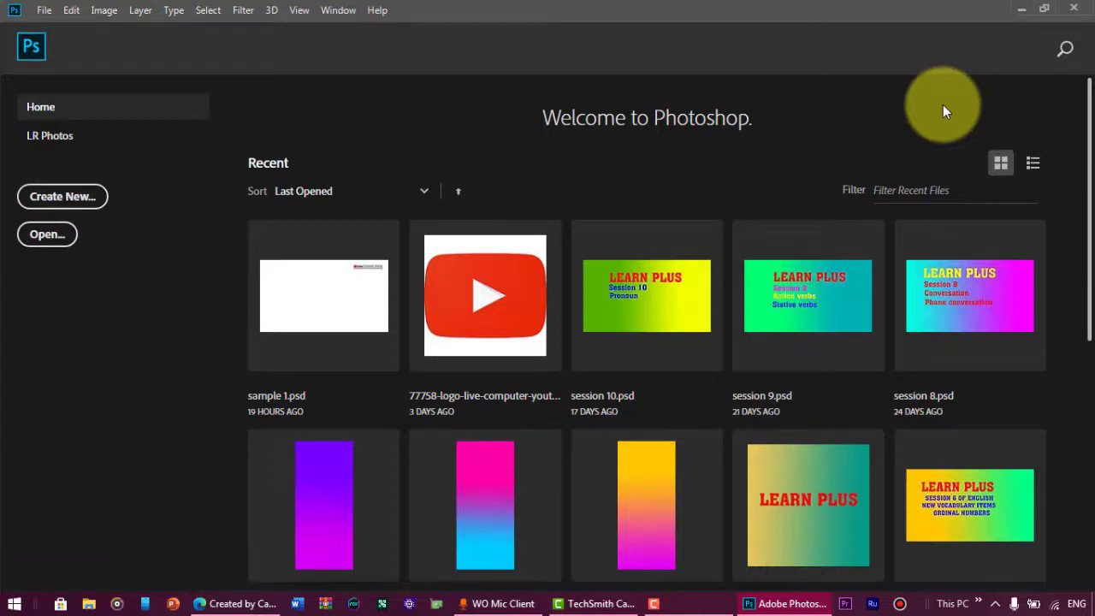
click(1020, 9)
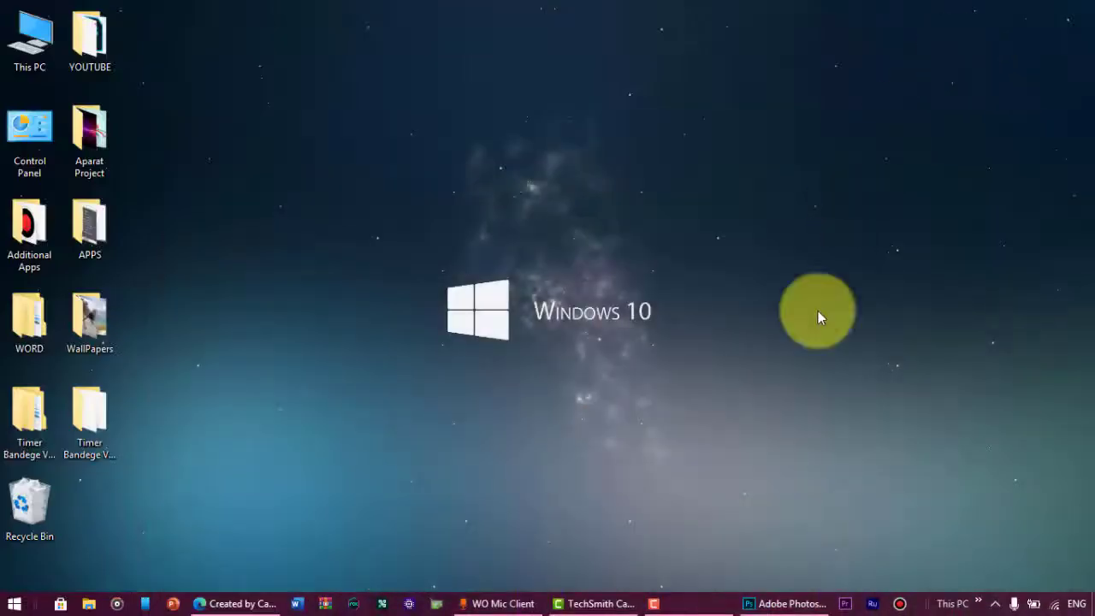
click(761, 603)
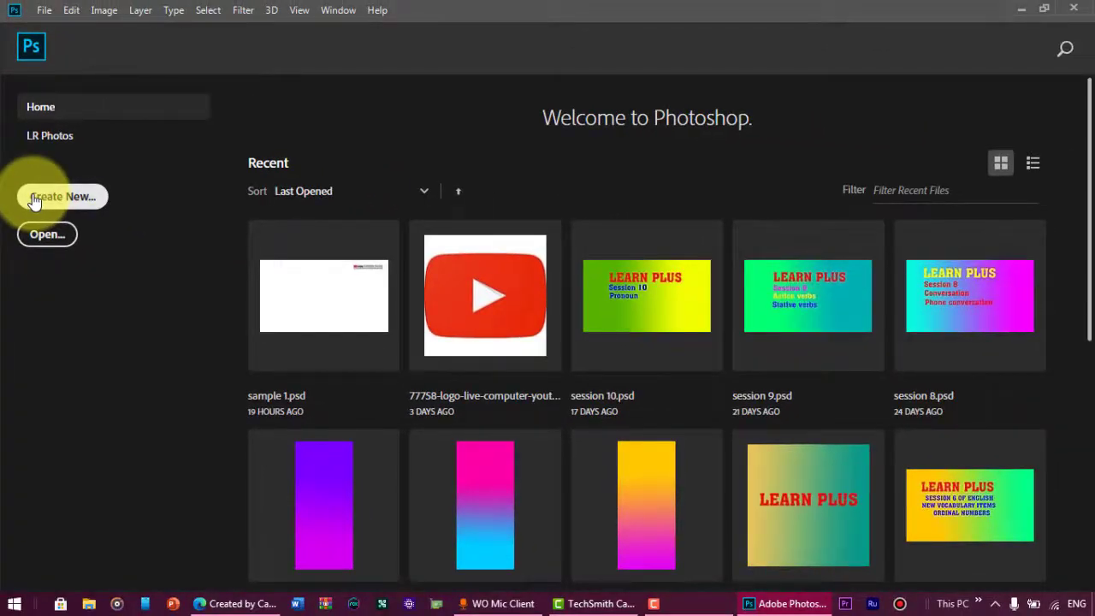
- Start a new 1920 × 1080 px, 300 ppi document named 'timer 1'
click(35, 202)
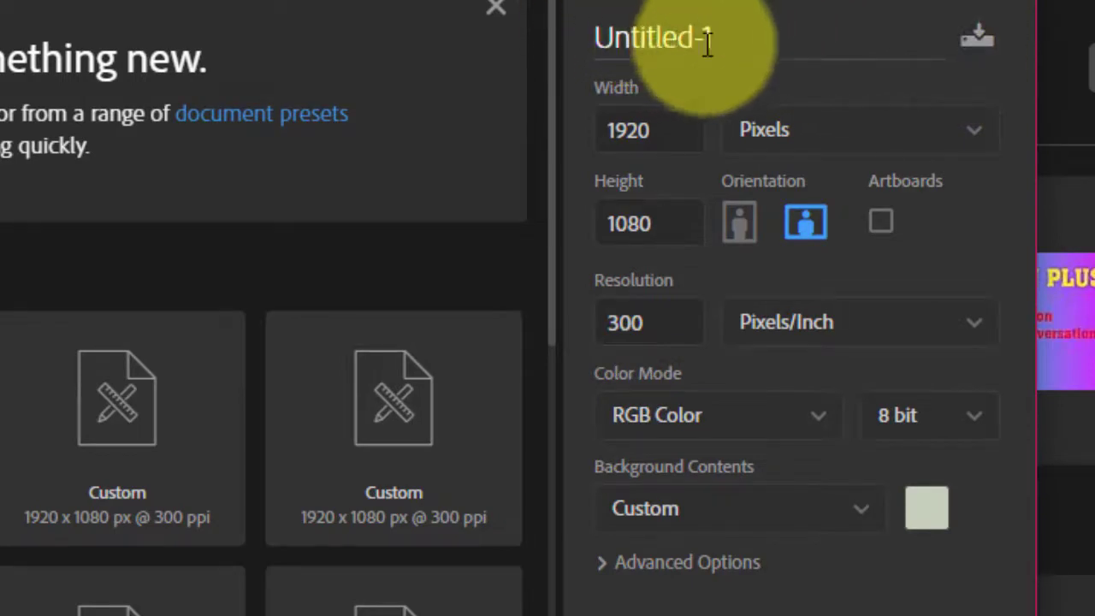
drag(690, 43, 567, 59)
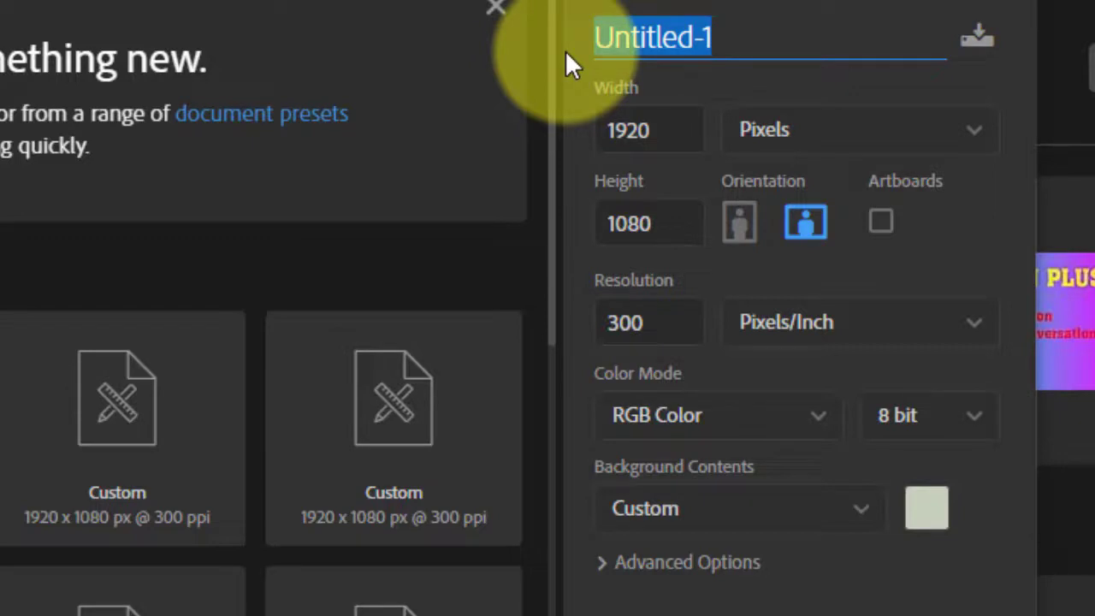
text(ti)
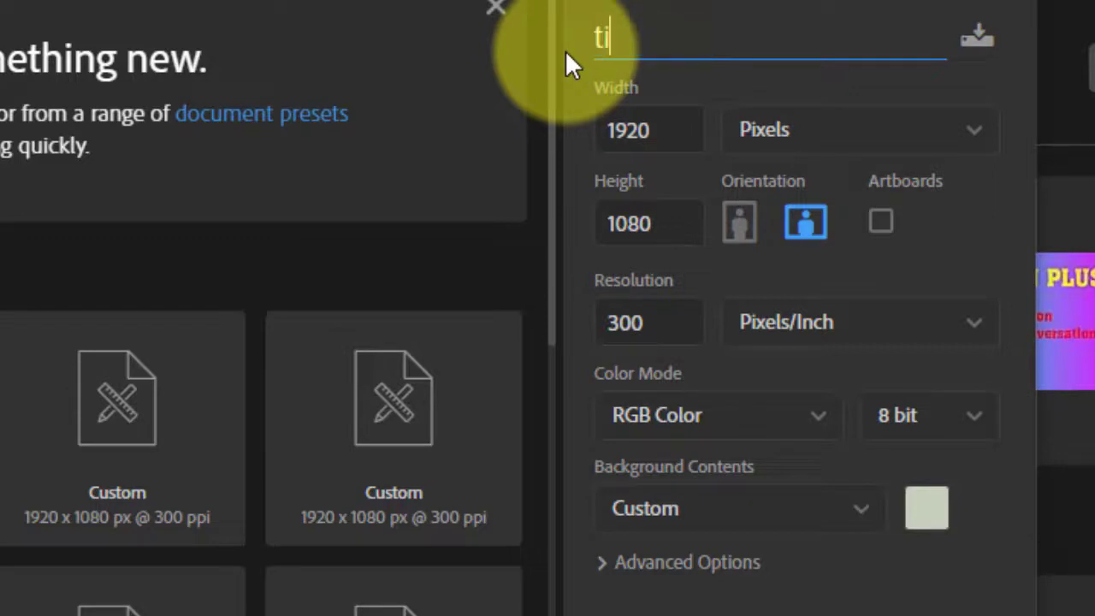
text(mer 1)
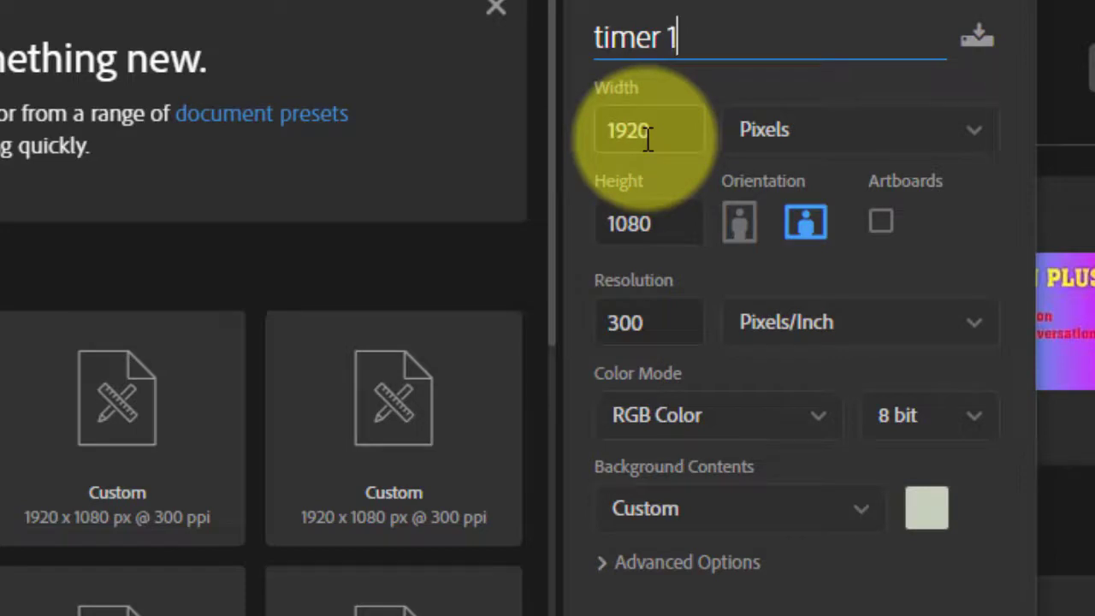
click(822, 137)
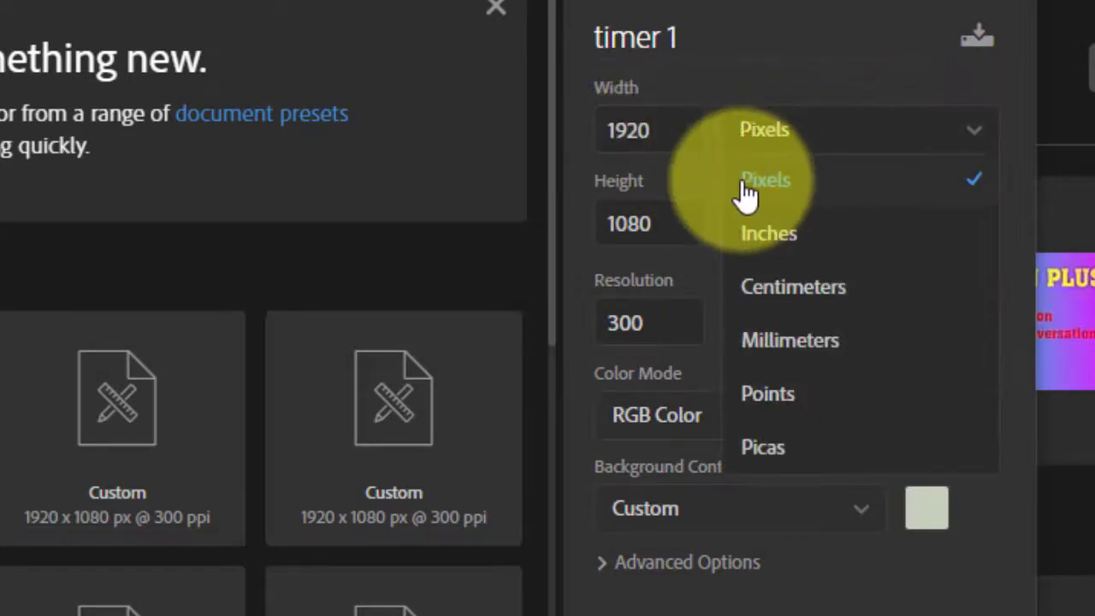
click(747, 190)
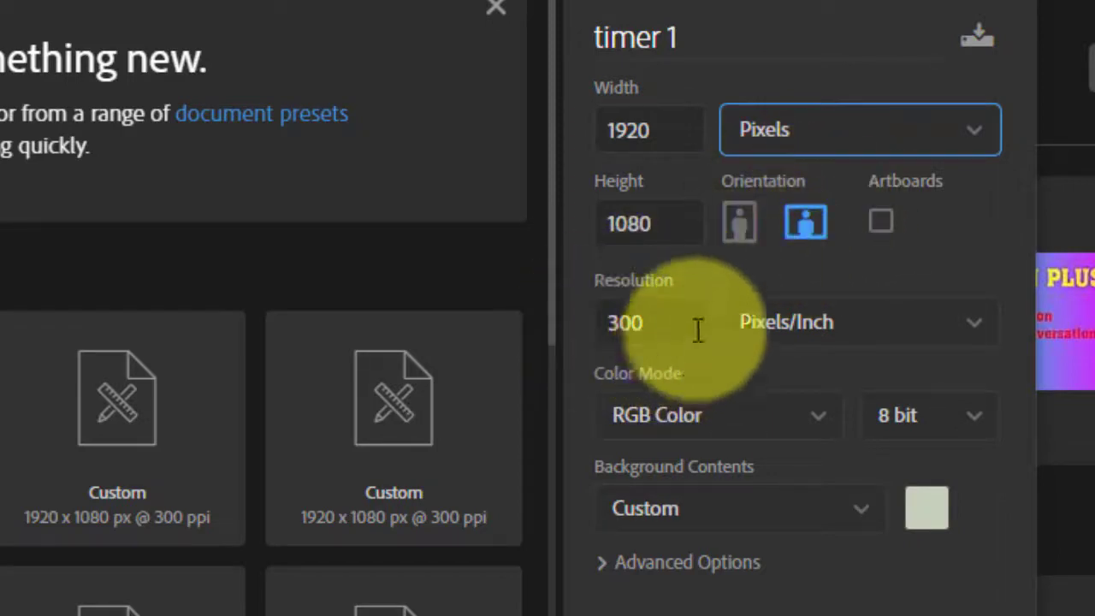
drag(650, 323, 589, 321)
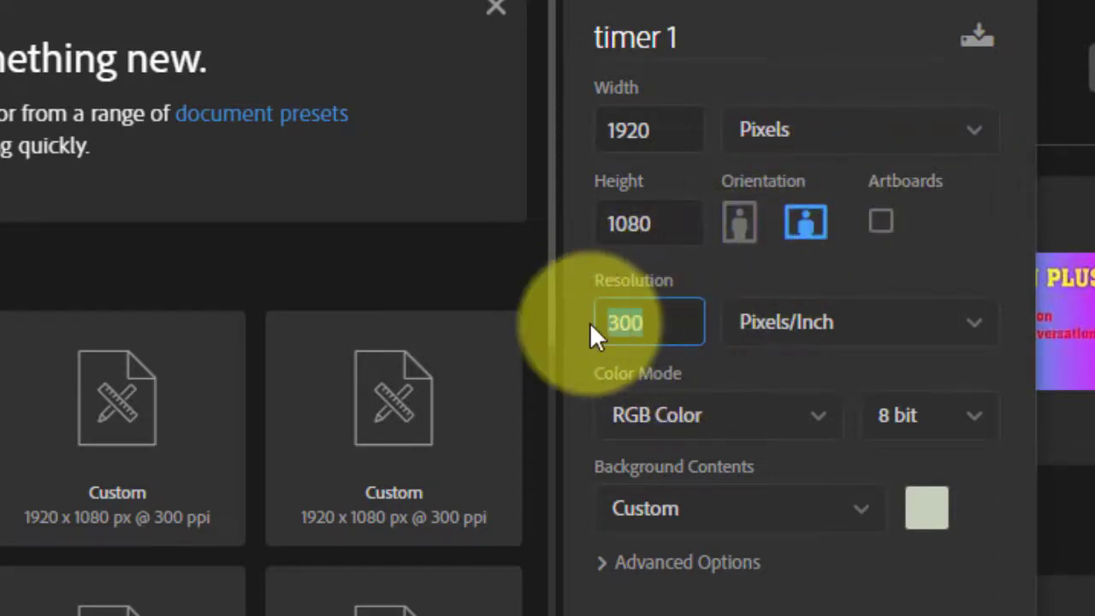
click(753, 291)
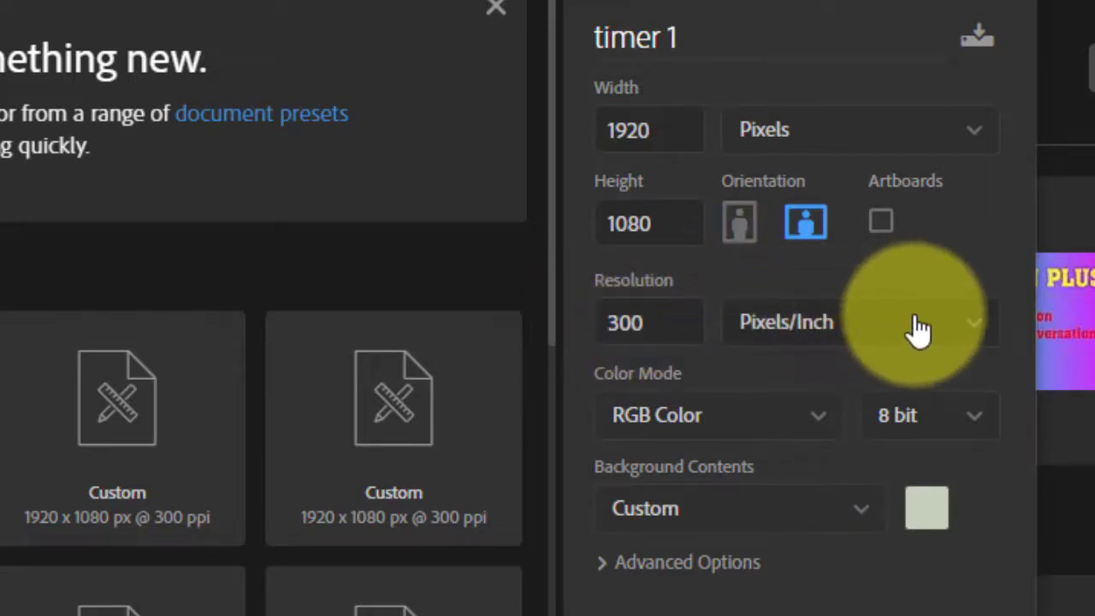
click(748, 329)
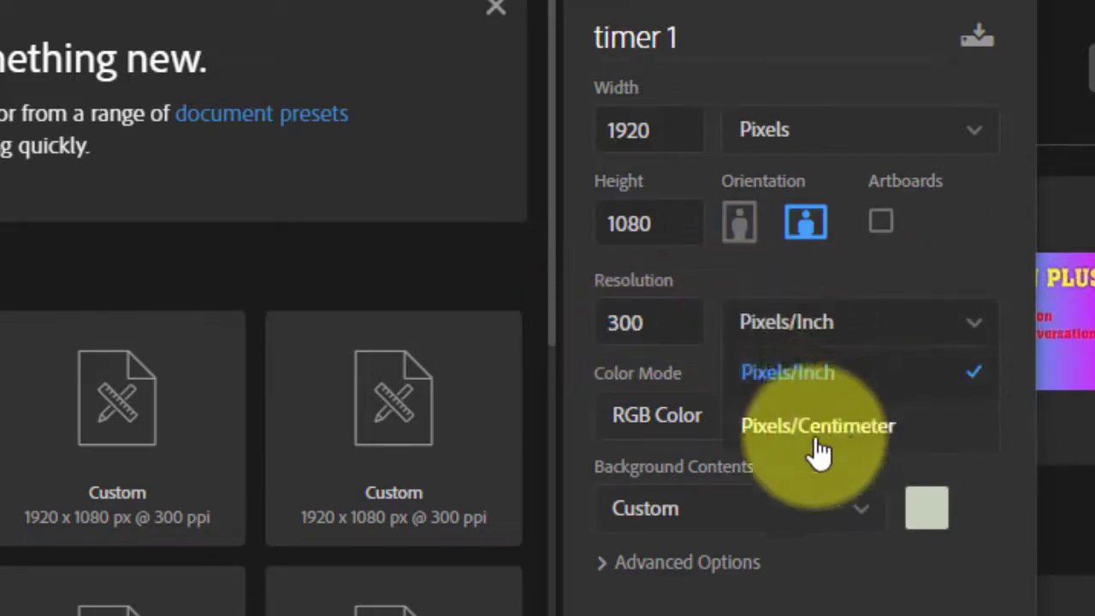
click(901, 377)
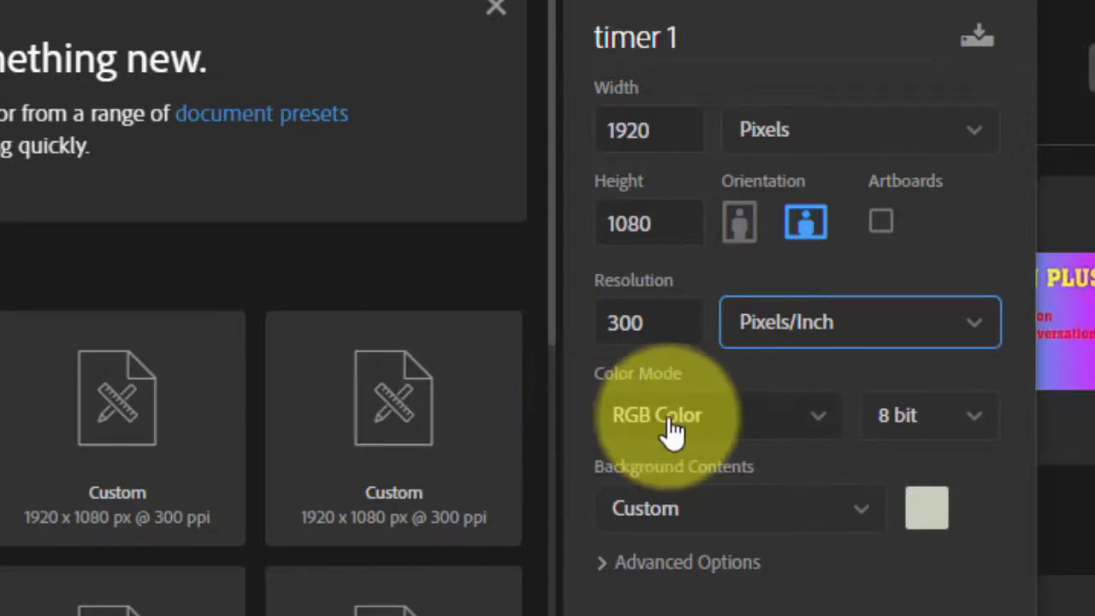
click(929, 507)
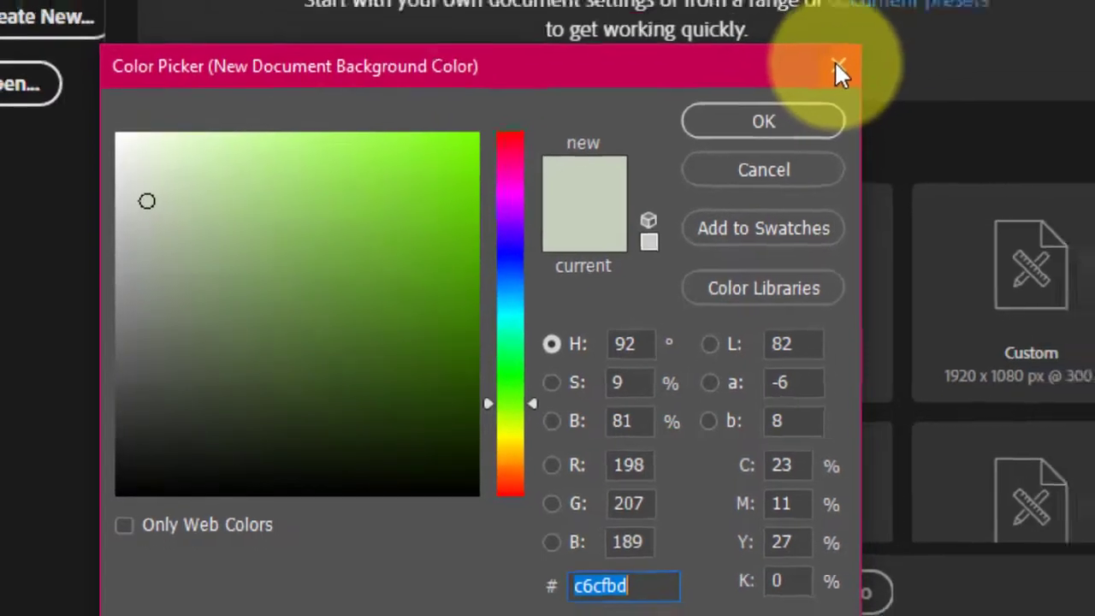
click(891, 41)
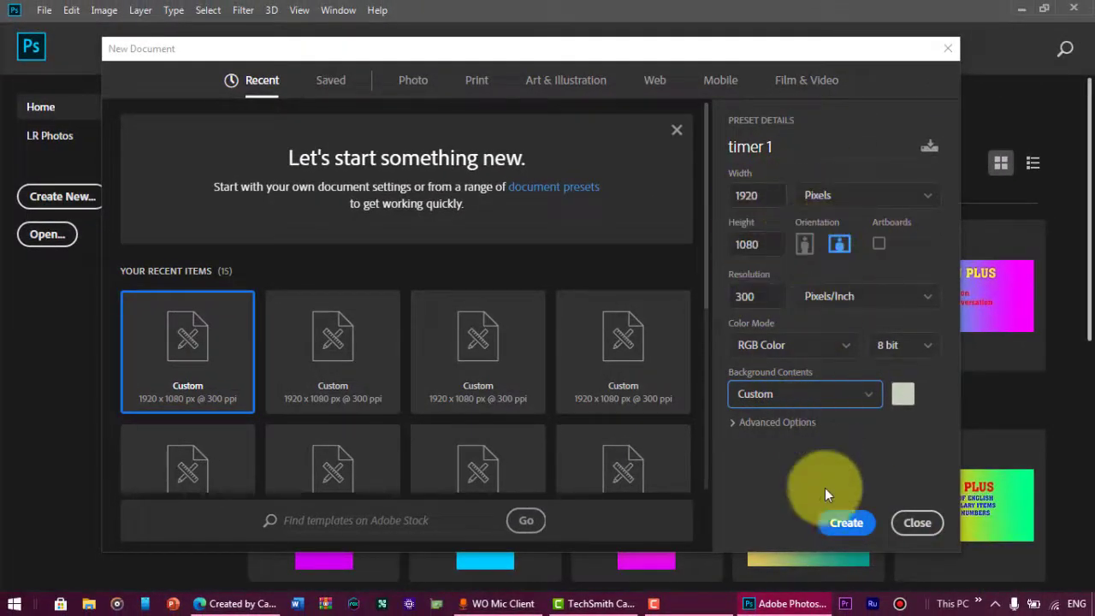
- Create the timer 1 document, unlock Background into Layer 0, and draw a rounded rectangle near top right
click(847, 523)
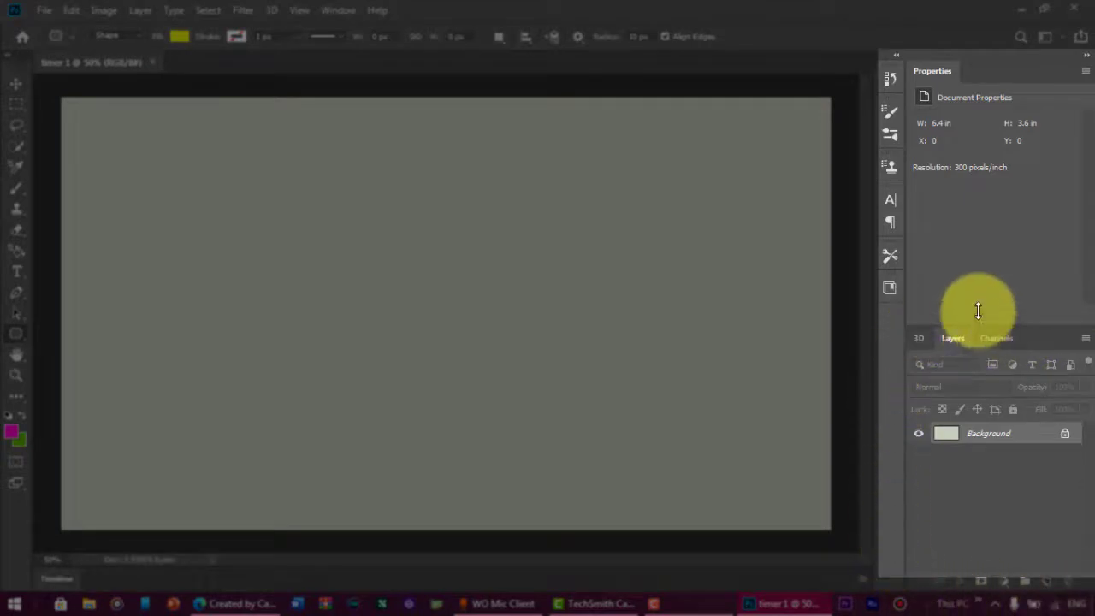
drag(978, 310, 955, 267)
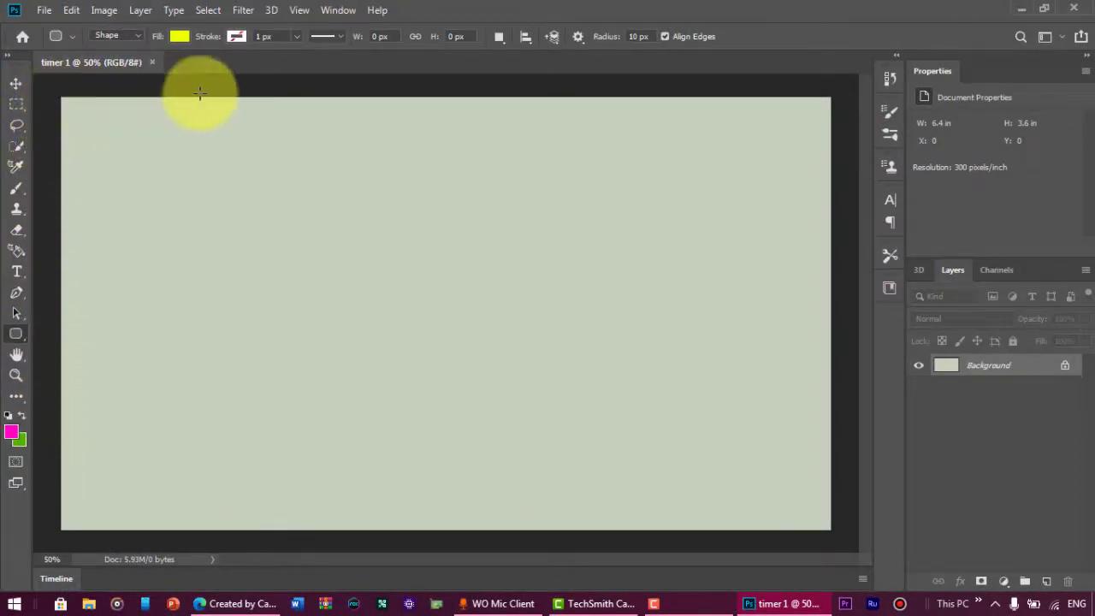
click(1065, 365)
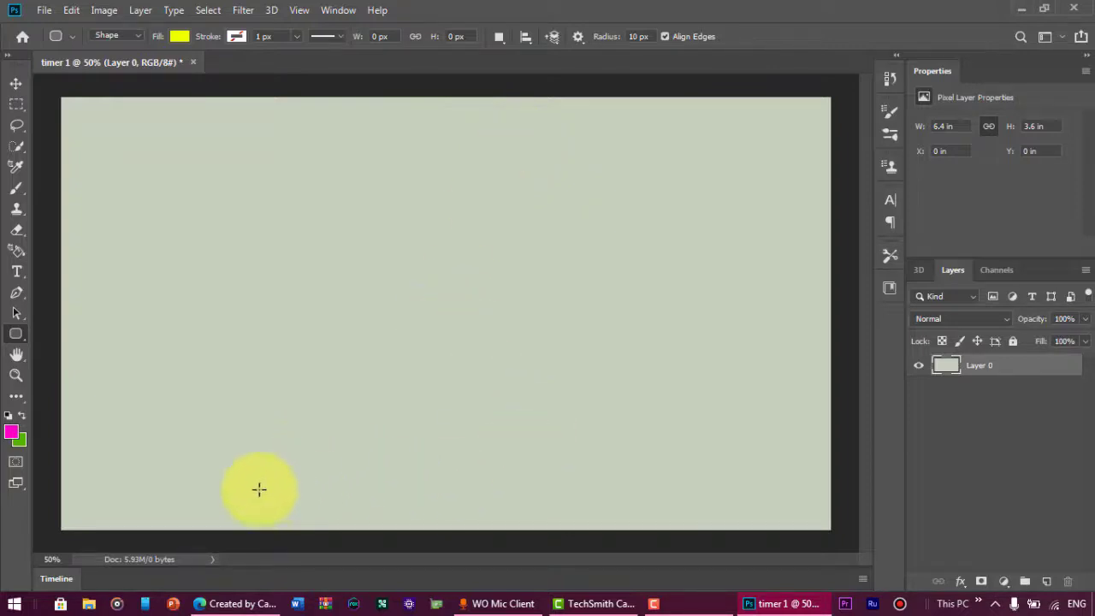
drag(110, 459, 112, 460)
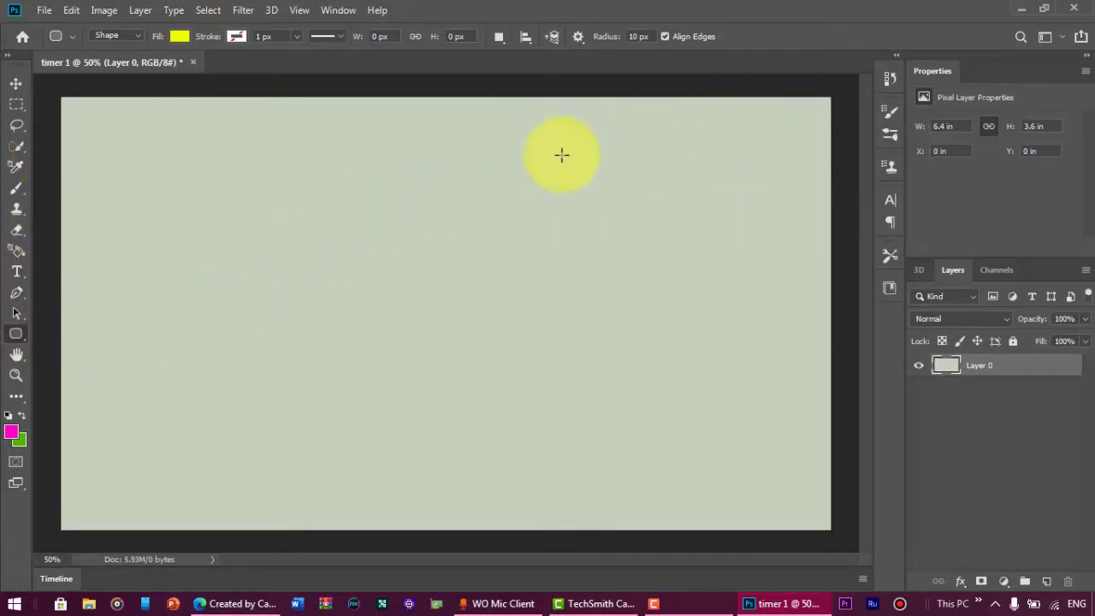
drag(640, 137, 813, 140)
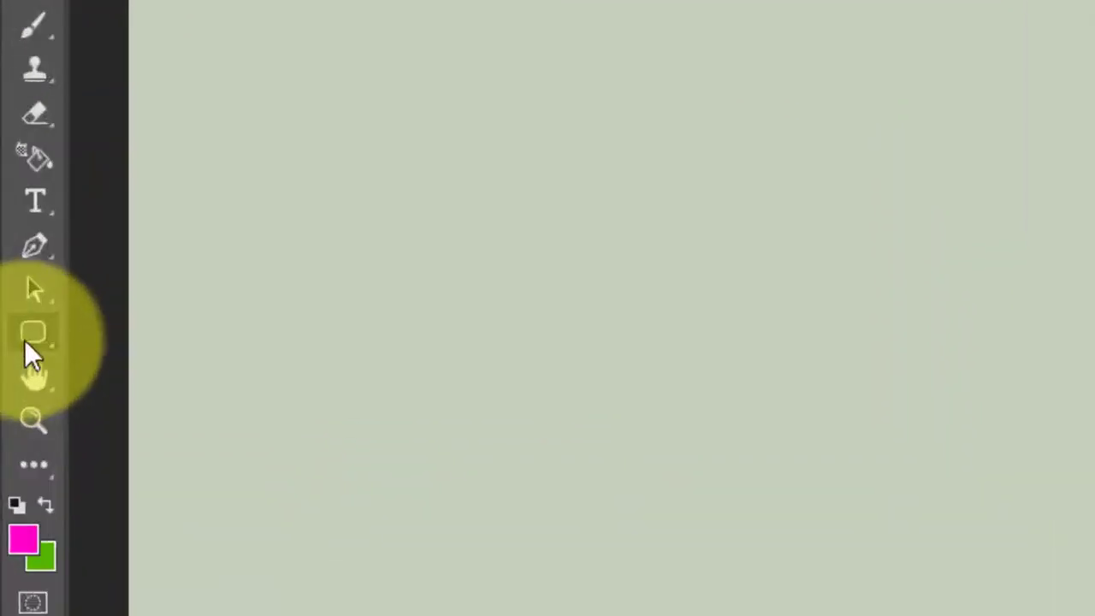
- Draw a 508 × 78 px rounded bar with 10 px radius near the canvas top right
right_click(34, 335)
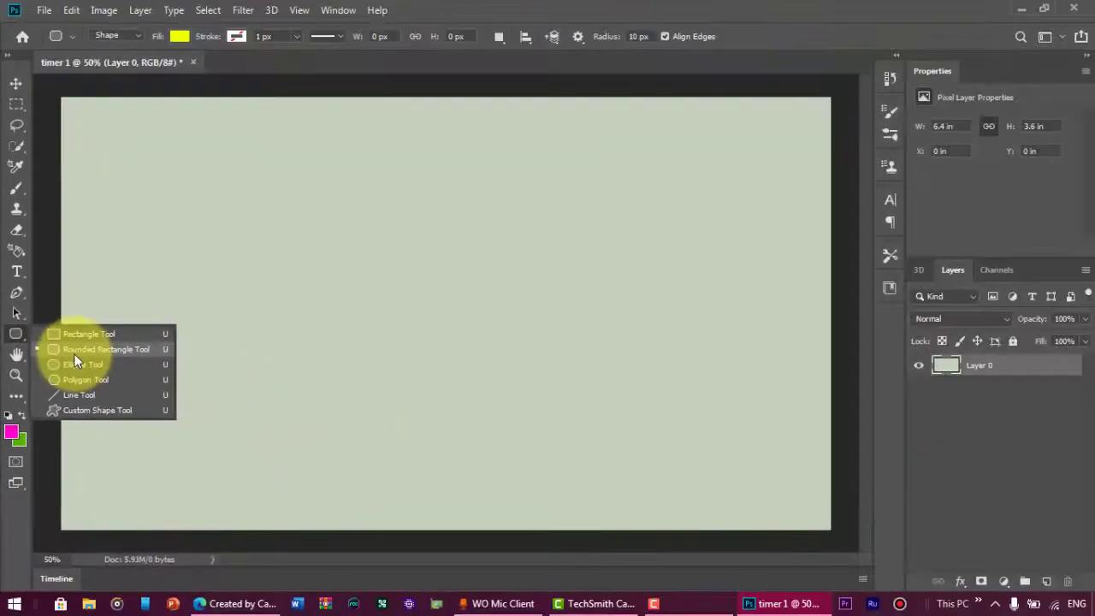
click(100, 354)
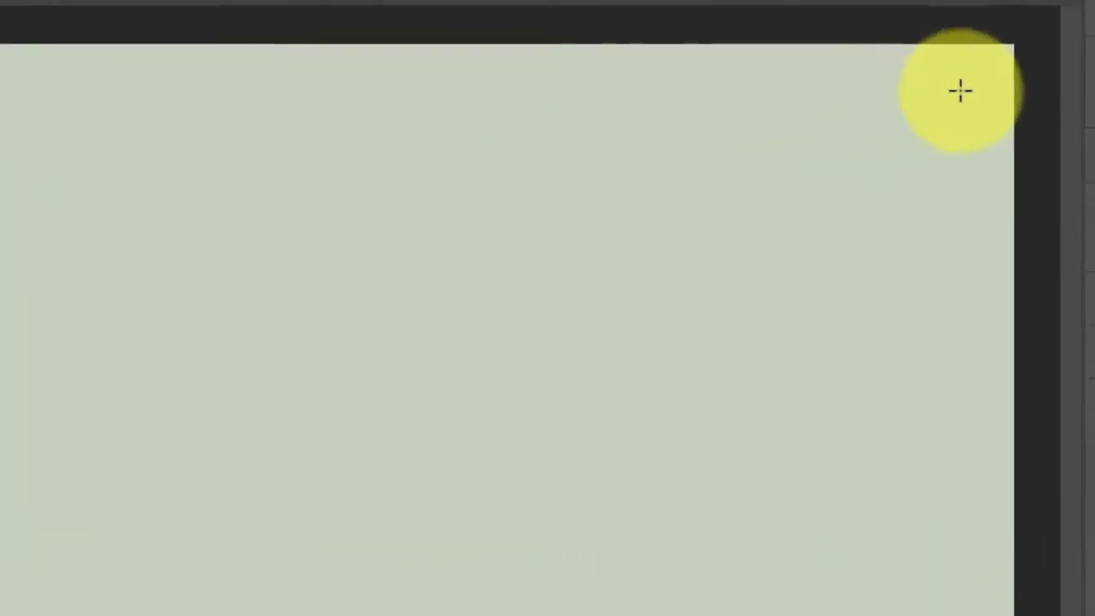
mouse_move(823, 120)
mouse_down()
mouse_move(652, 149)
mouse_move(696, 132)
mouse_move(630, 138)
mouse_up()
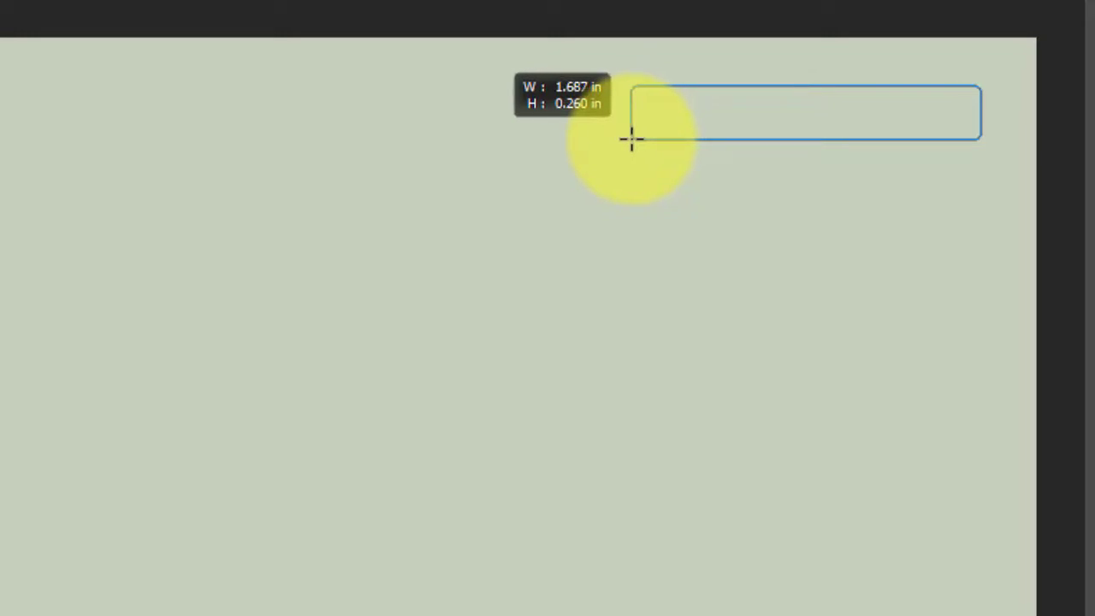
drag(631, 139, 628, 138)
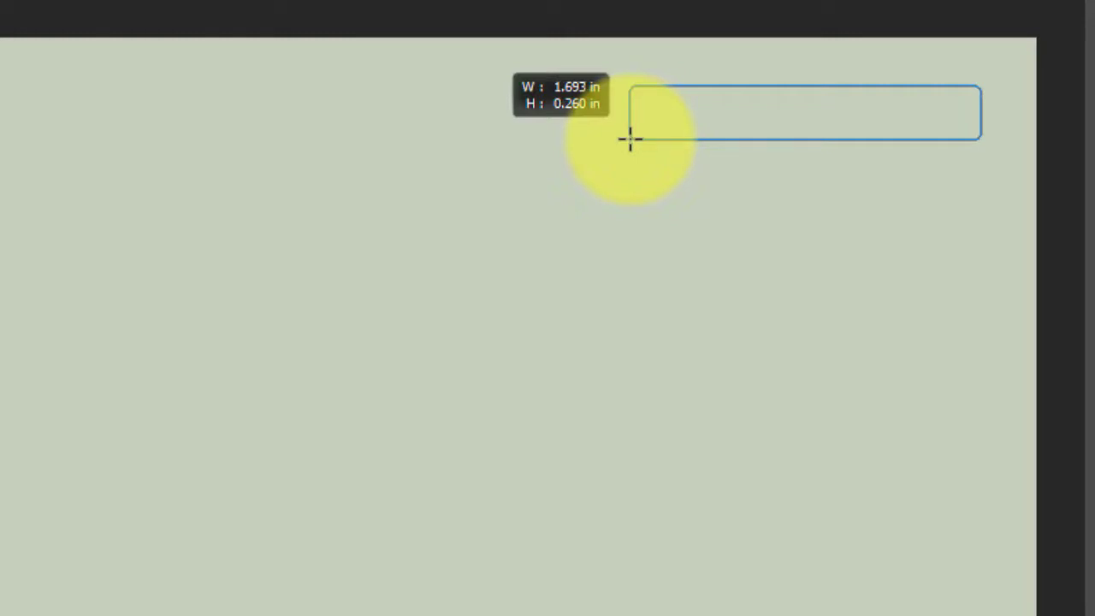
drag(628, 139, 631, 139)
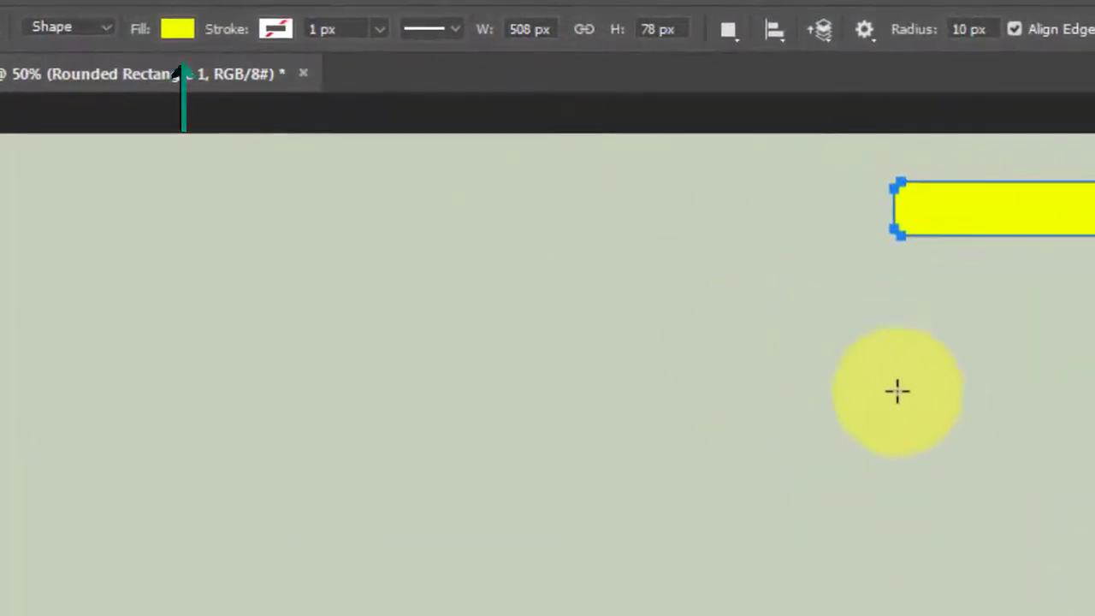
- Change the Rounded Rectangle 1 fill from yellow to light grey
click(171, 32)
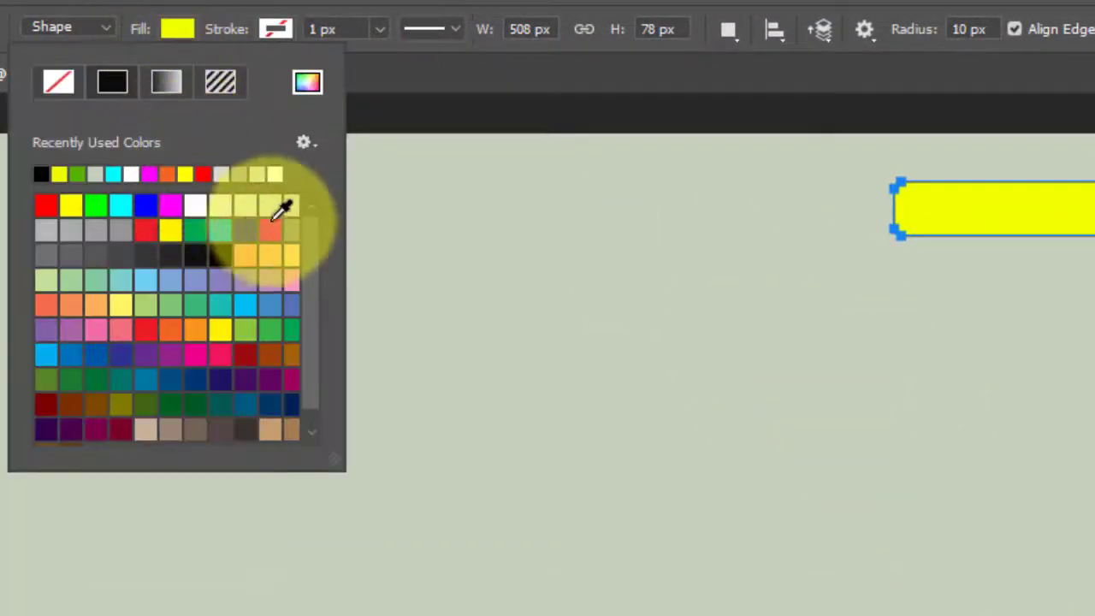
click(64, 231)
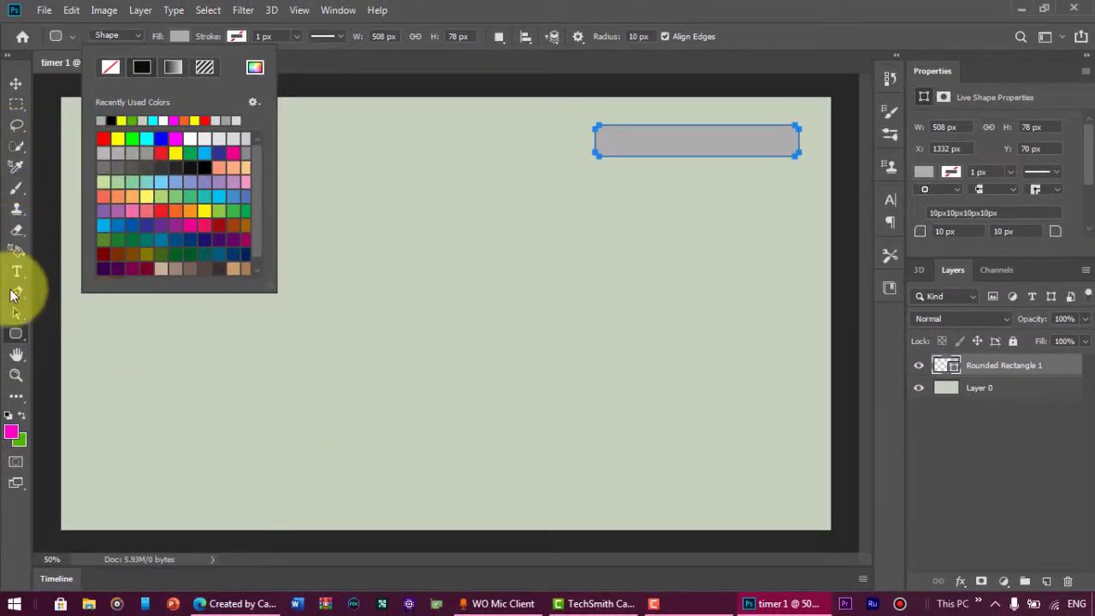
click(15, 313)
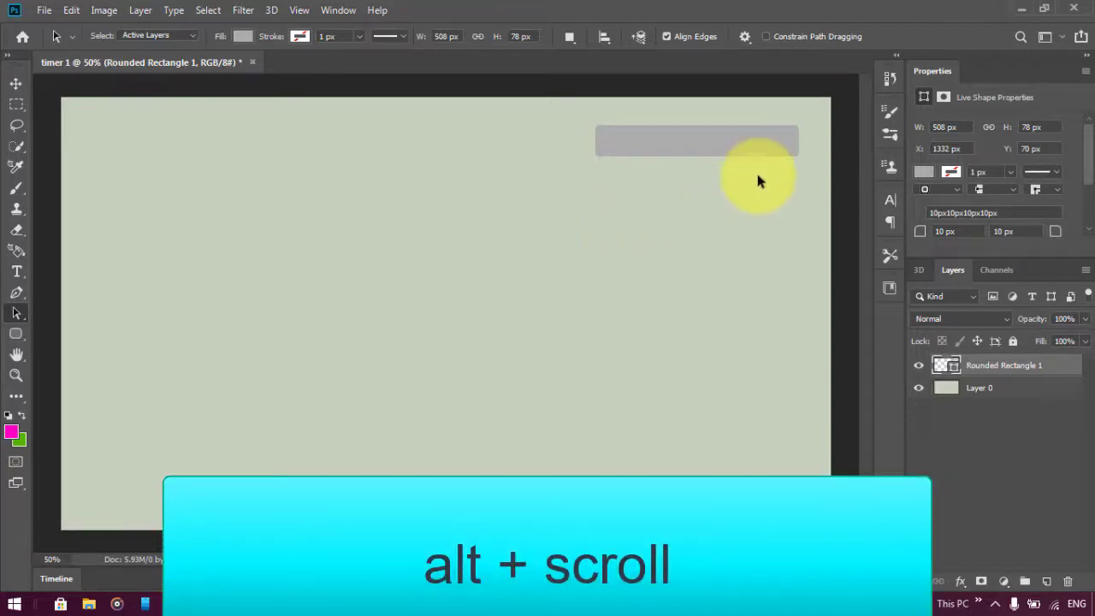
scroll(773, 151, up, 1)
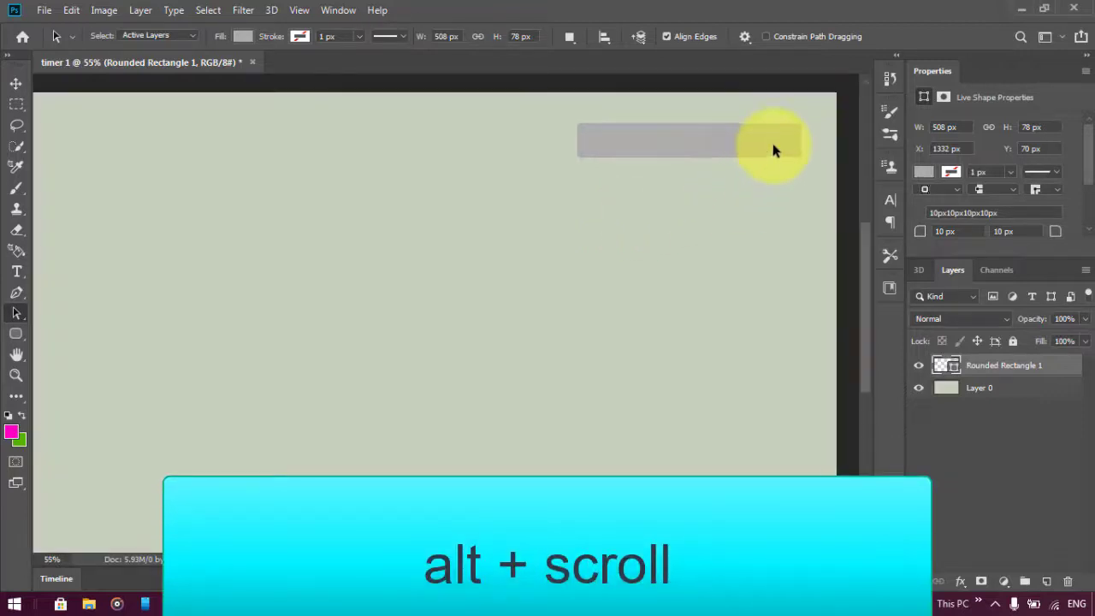
scroll(773, 151, up, 2)
scroll(773, 150, up, 2)
scroll(773, 151, up, 2)
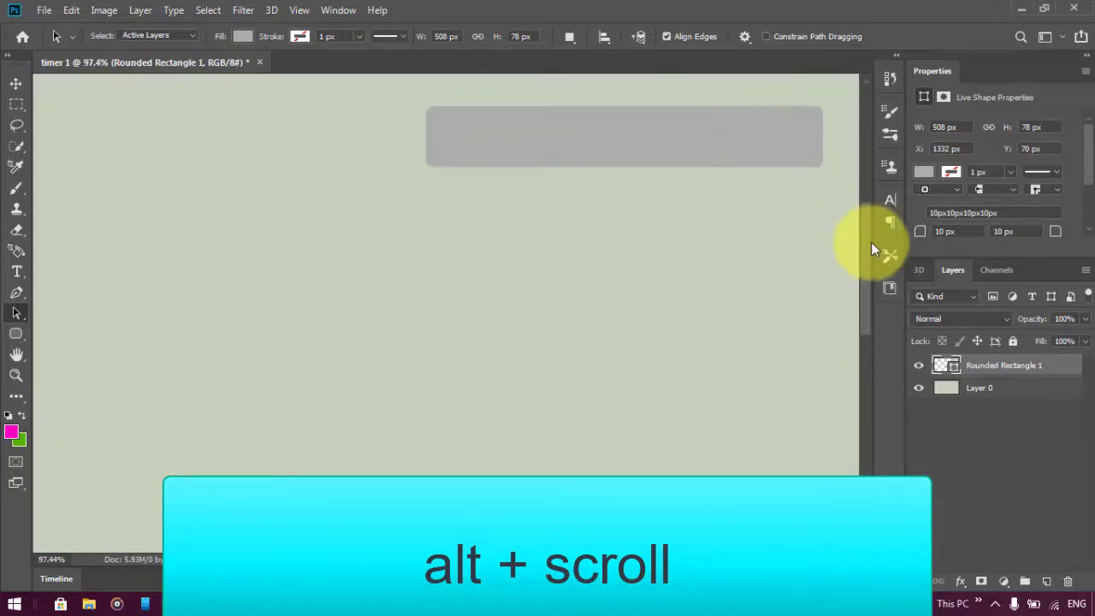
scroll(864, 222, up, 3)
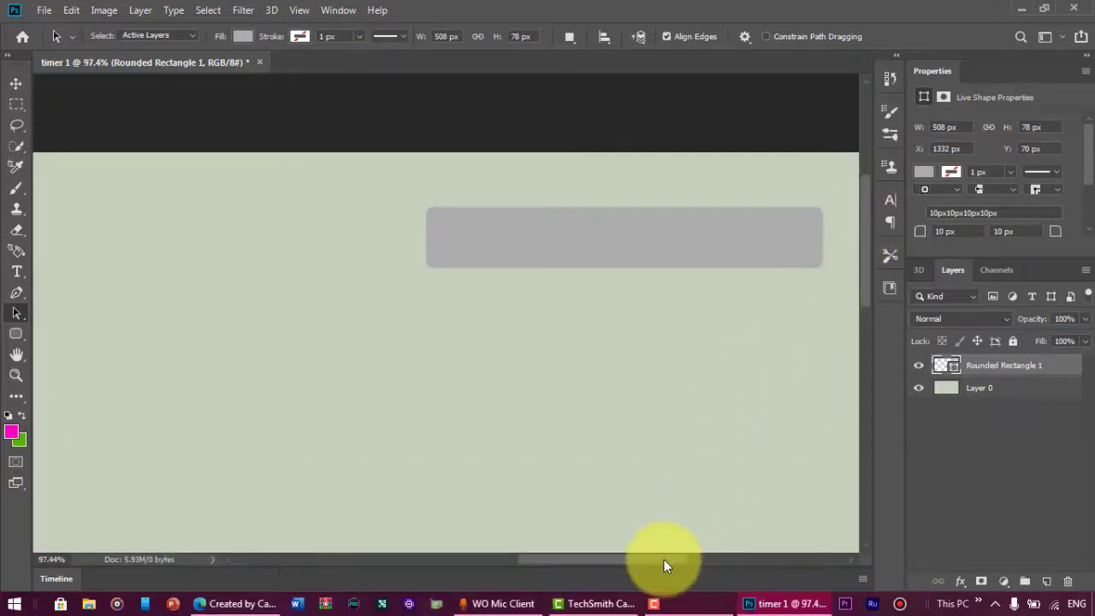
scroll(667, 560, right, 2)
scroll(678, 560, right, 2)
scroll(660, 345, up, 1)
scroll(660, 346, up, 1)
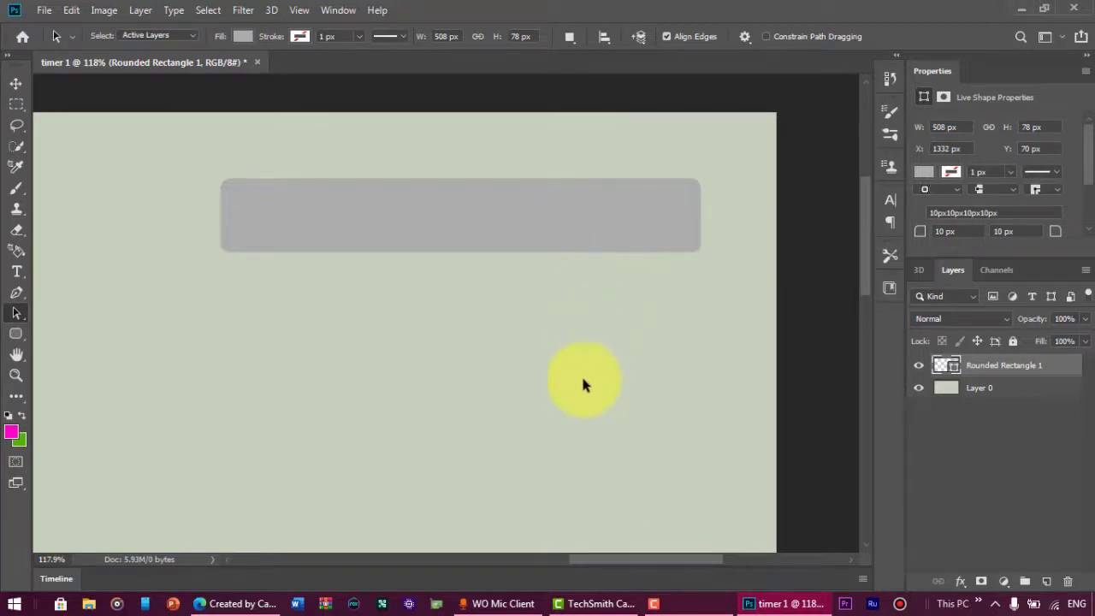
- Restore down Photoshop, open the YOUTUBE desktop folder and select the YouTube-Logo image
click(1044, 9)
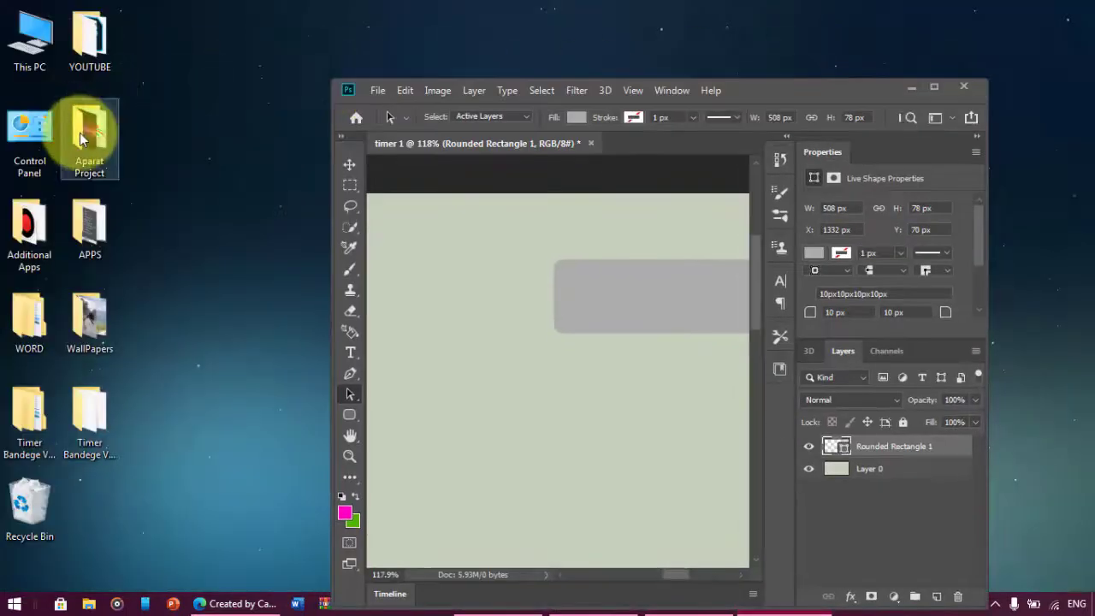
double_click(79, 43)
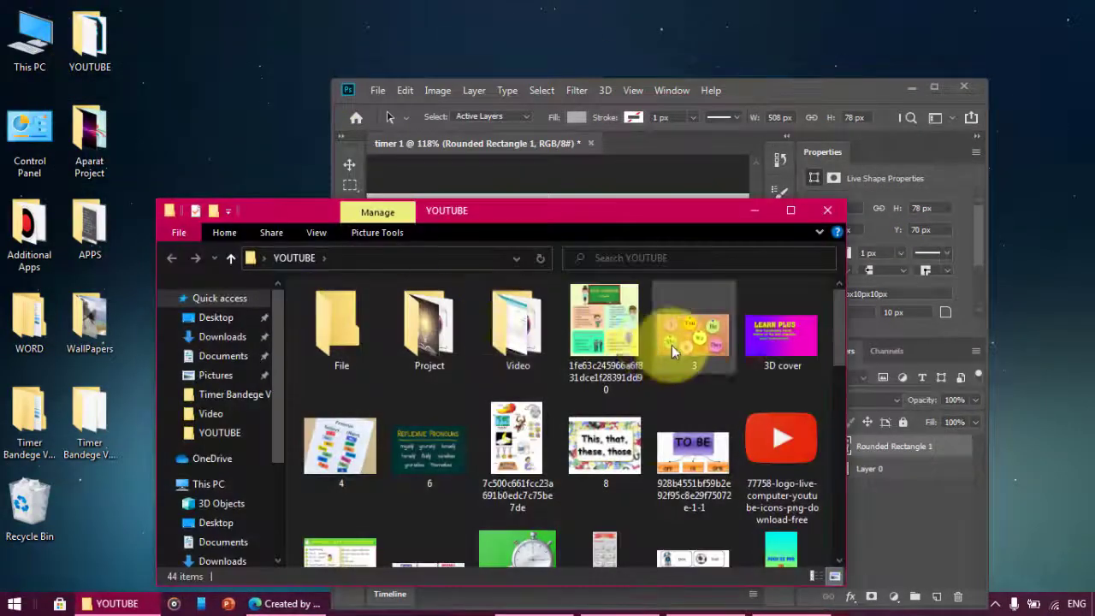
scroll(672, 345, down, 3)
scroll(672, 344, down, 3)
scroll(669, 354, down, 1)
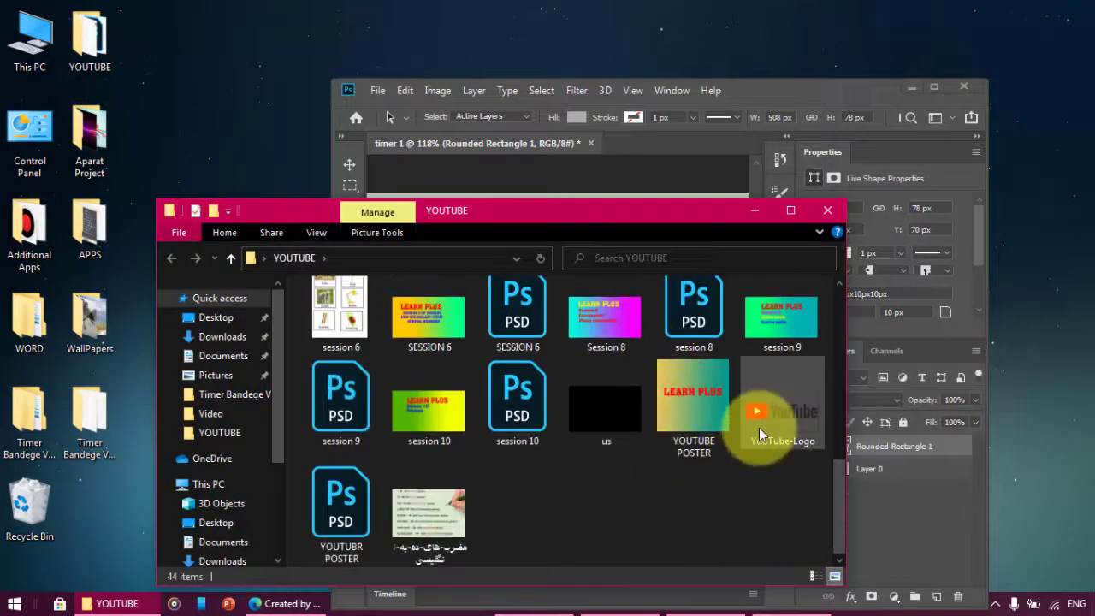
drag(633, 213, 470, 321)
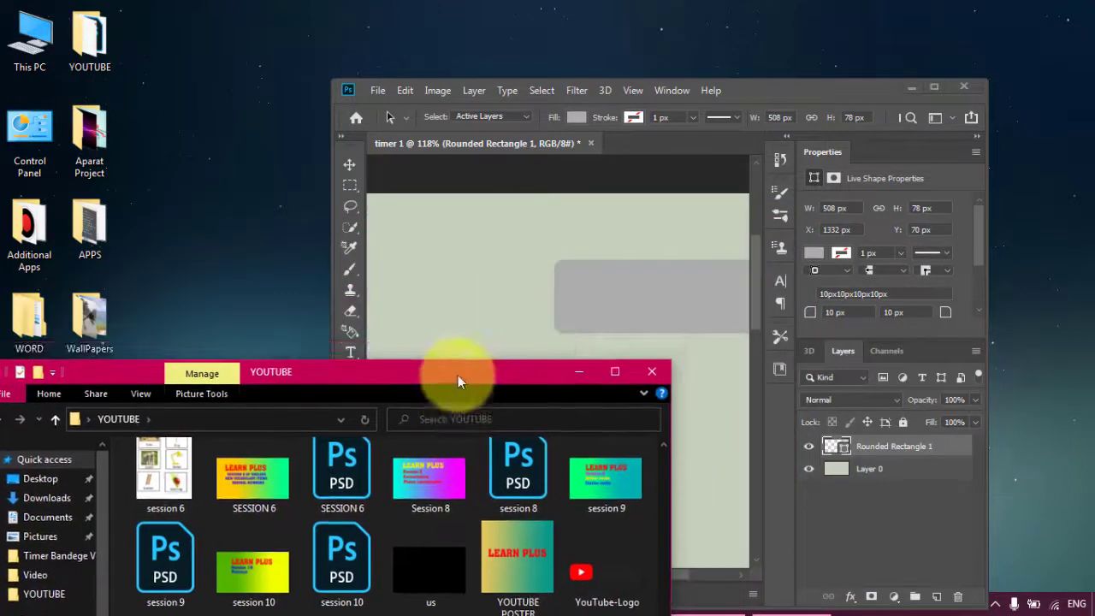
drag(458, 376, 432, 157)
click(571, 368)
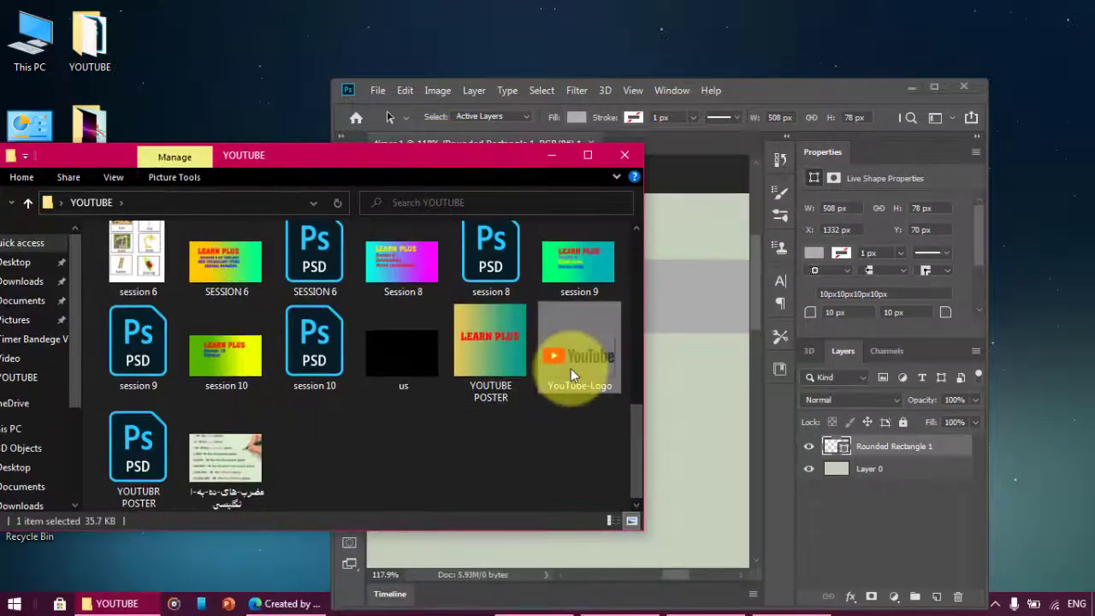
double_click(338, 367)
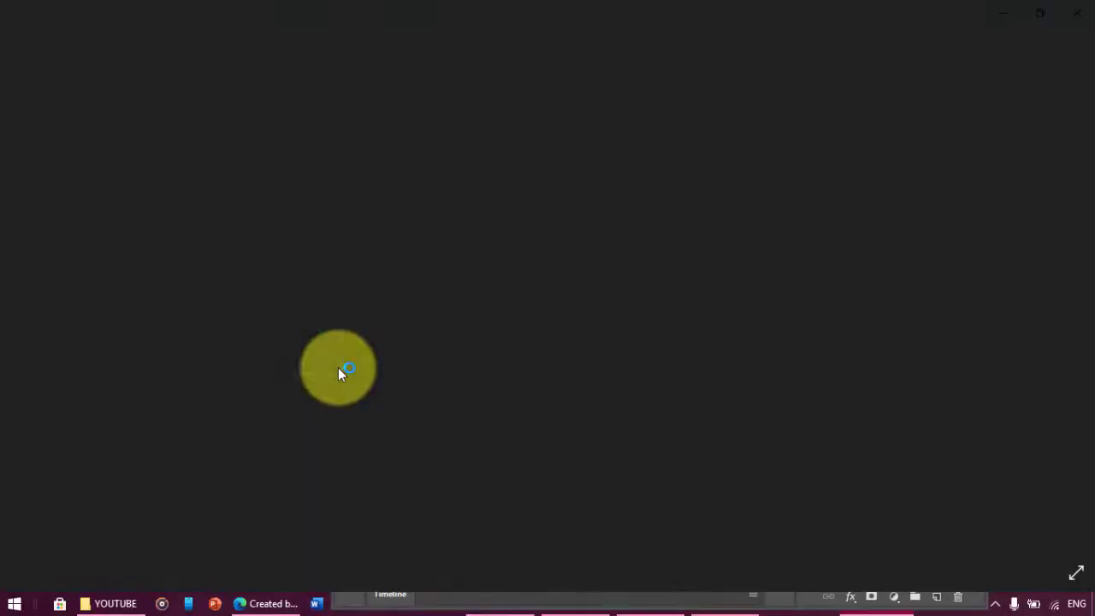
scroll(715, 351, up, 2)
scroll(469, 274, up, 1)
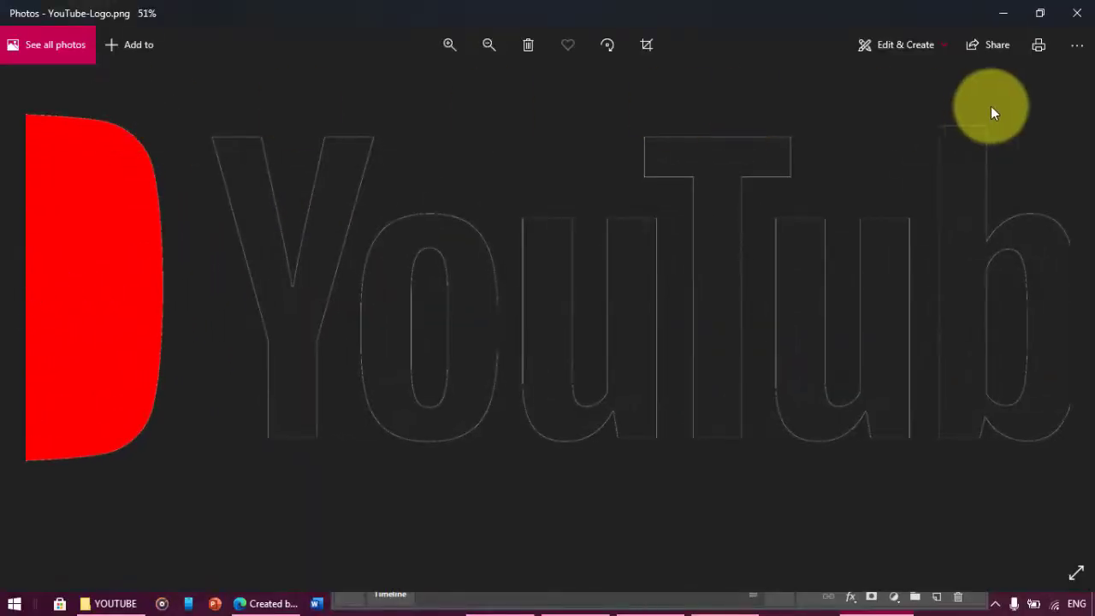
scroll(368, 305, down, 1)
scroll(368, 305, down, 1)
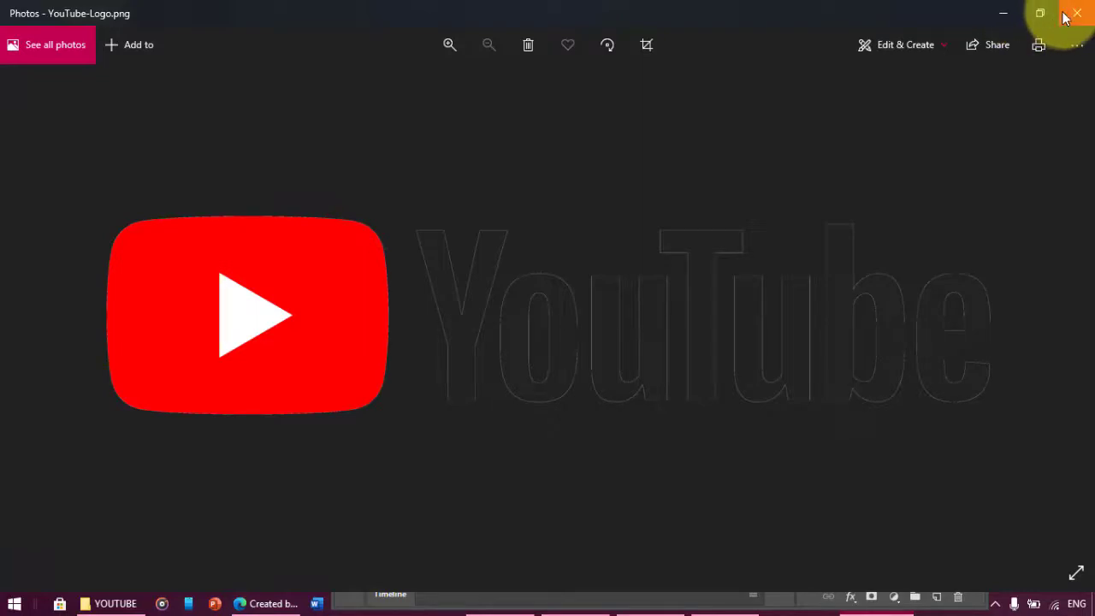
click(1065, 17)
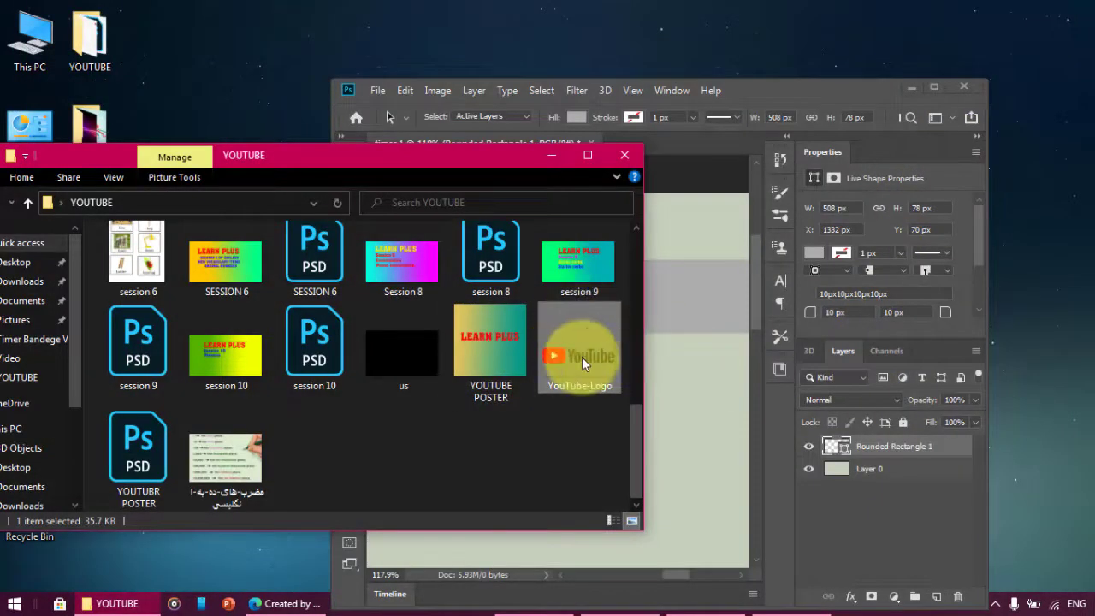
- Place the YouTube-Logo image into the document as a smart object and maximise Photoshop
drag(582, 357, 707, 409)
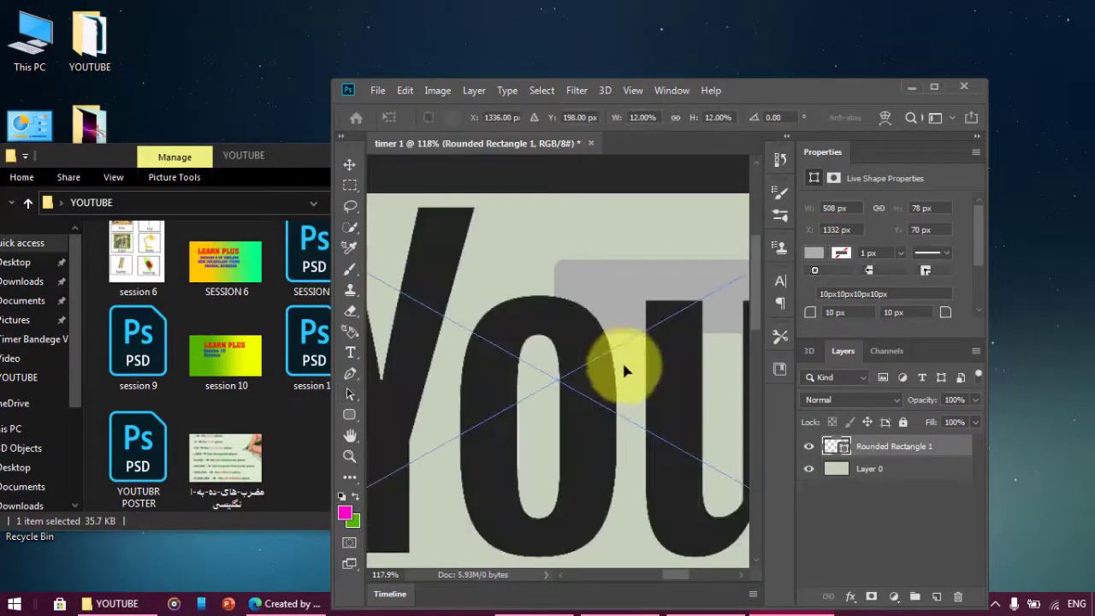
click(325, 155)
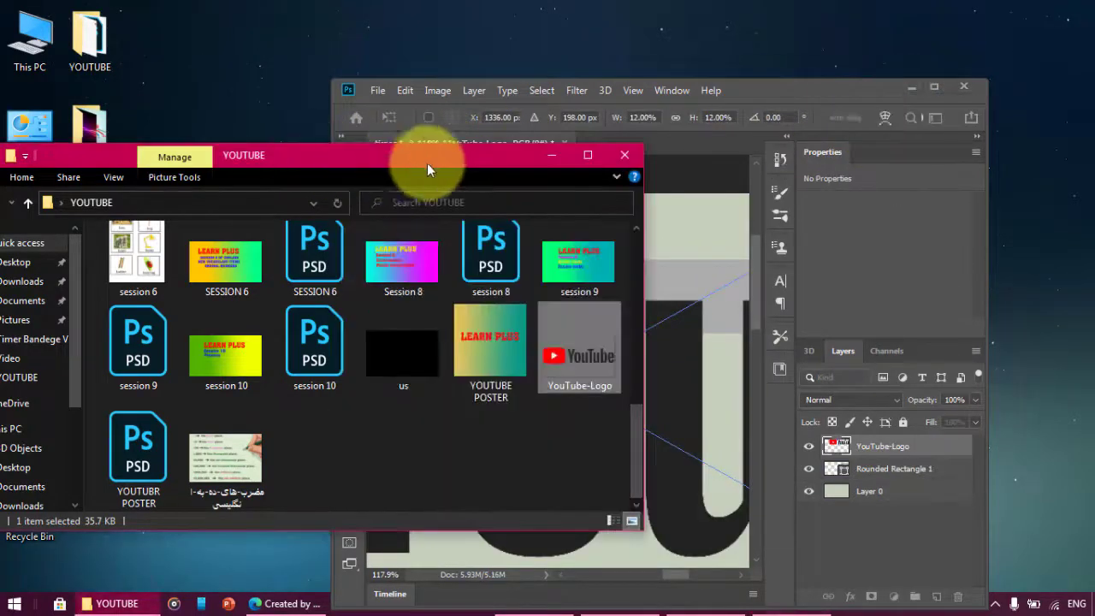
click(622, 155)
click(934, 85)
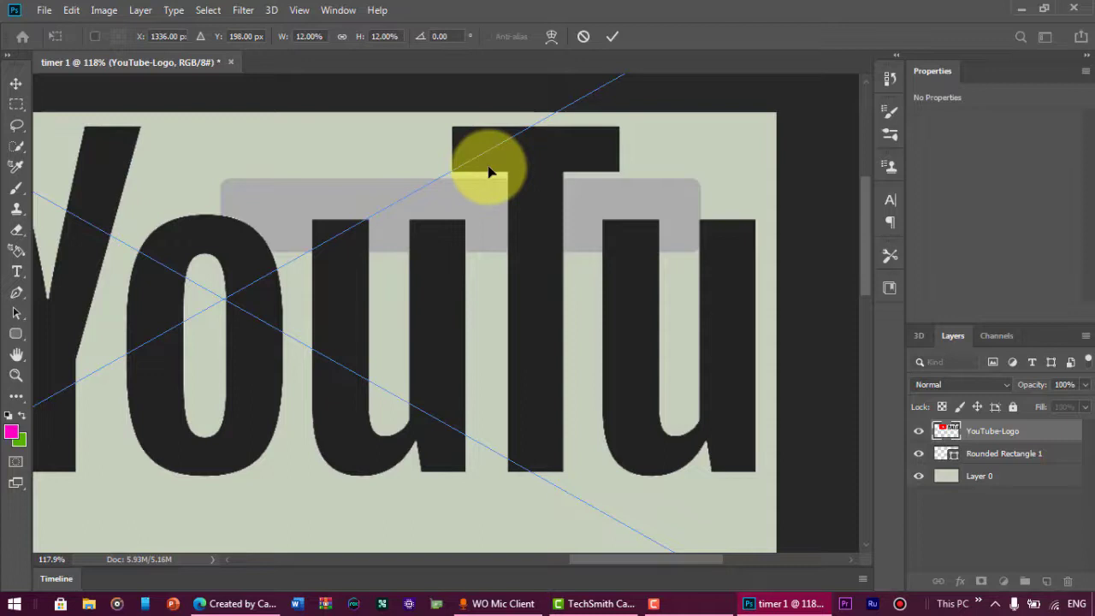
scroll(489, 172, down, 2)
scroll(490, 173, down, 1)
scroll(488, 174, down, 2)
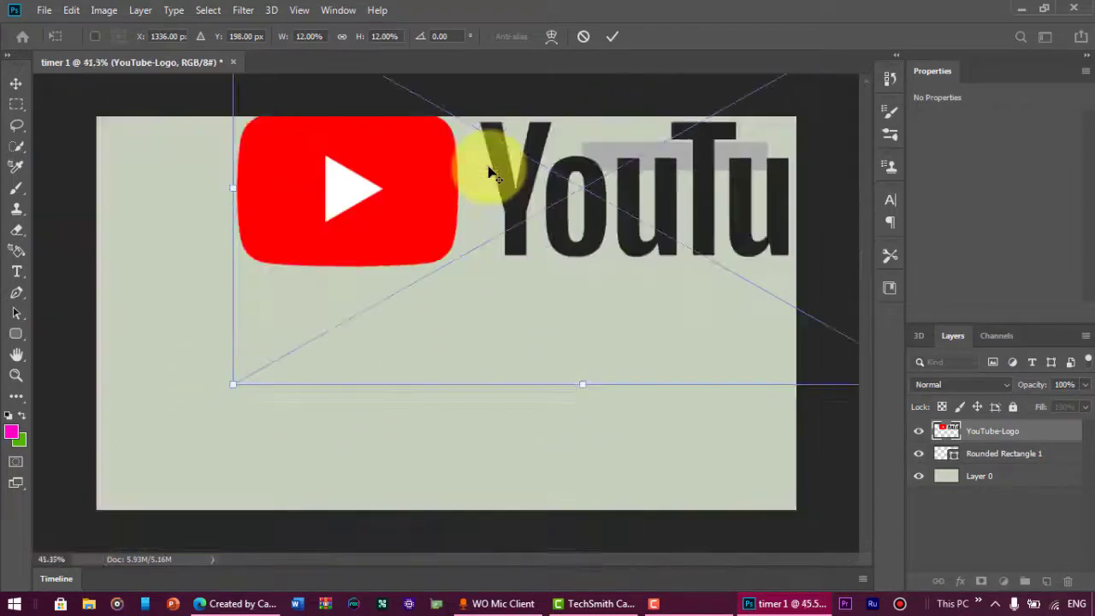
scroll(485, 175, down, 1)
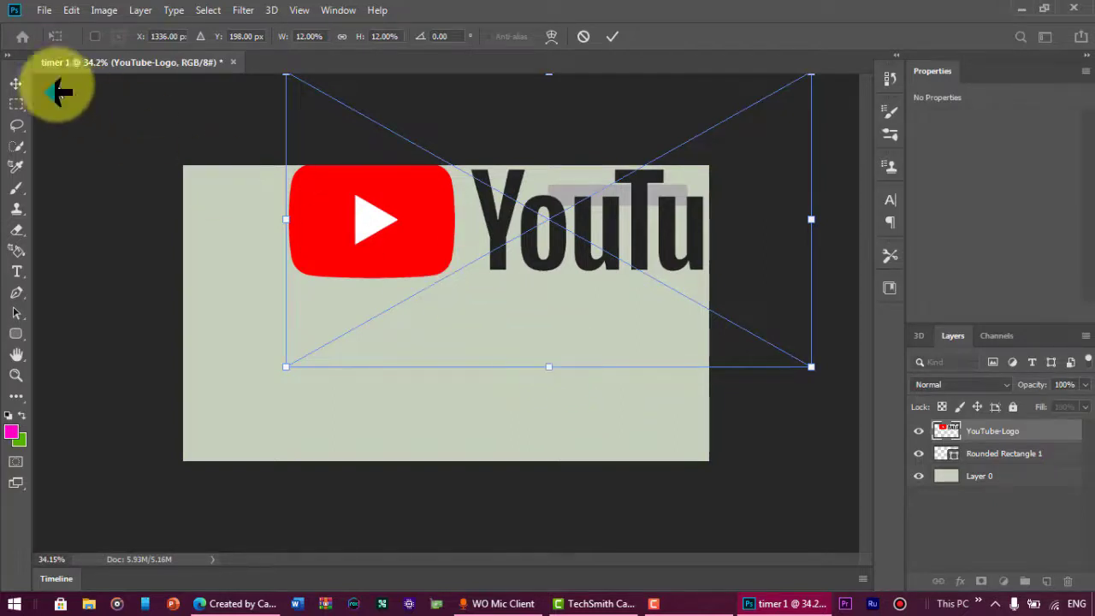
click(17, 85)
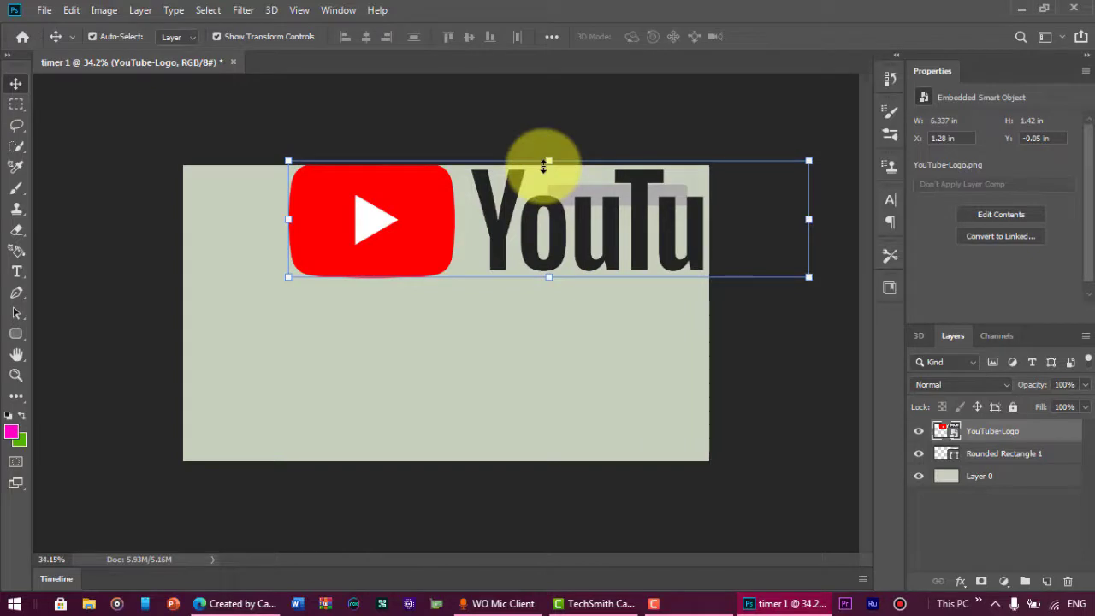
- Enlarge the YouTube logo slightly and fit it into the grey banner's left end
drag(544, 165, 509, 235)
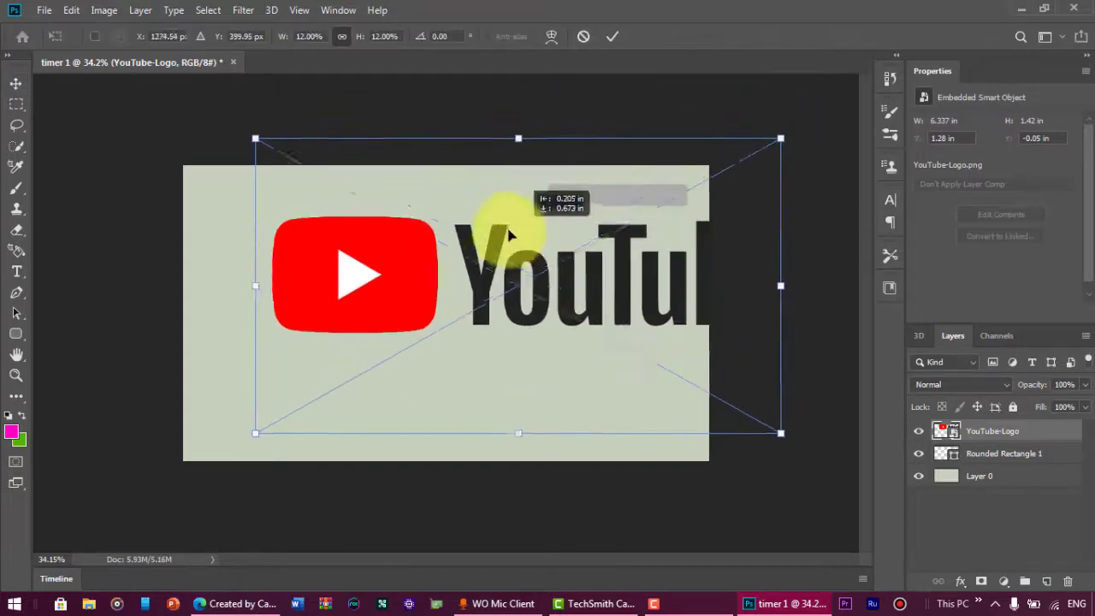
mouse_move(474, 146)
mouse_down()
mouse_move(477, 424)
mouse_move(753, 135)
mouse_up()
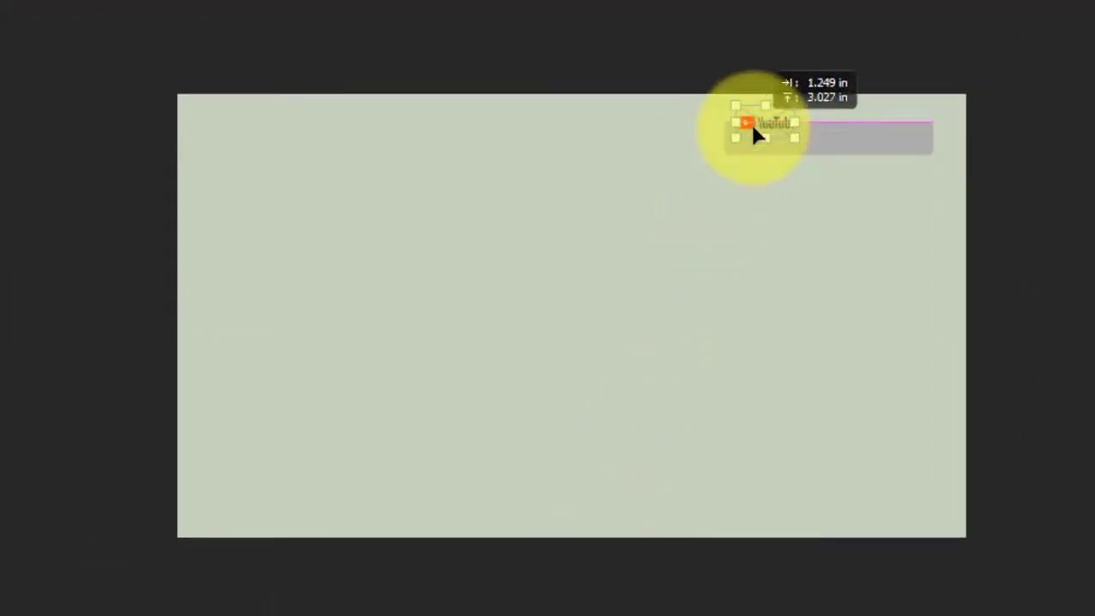
key(ctrl+plus)
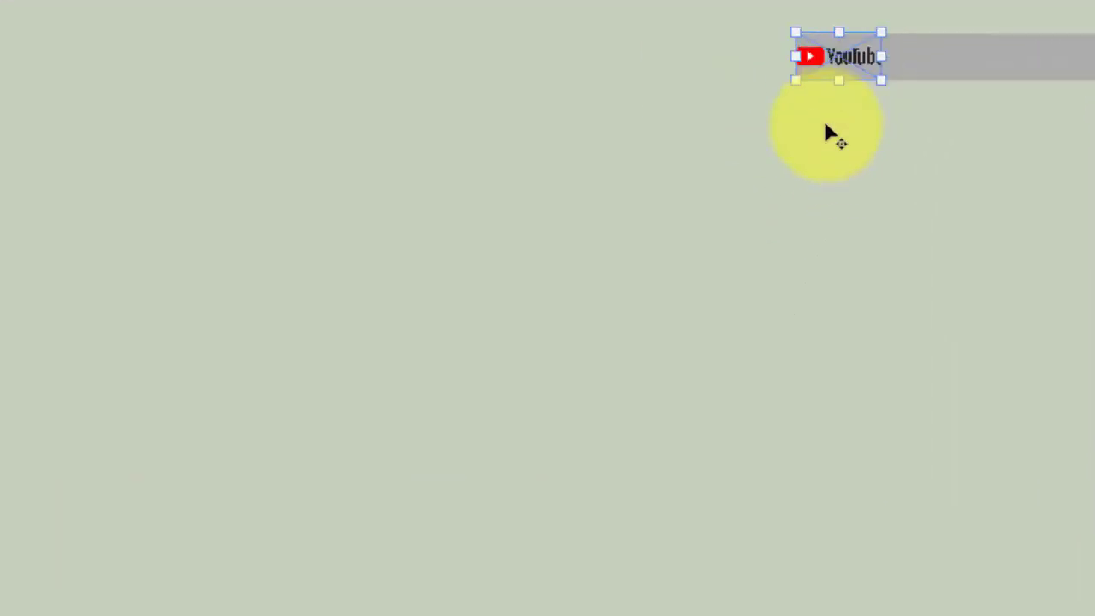
key(ctrl+plus)
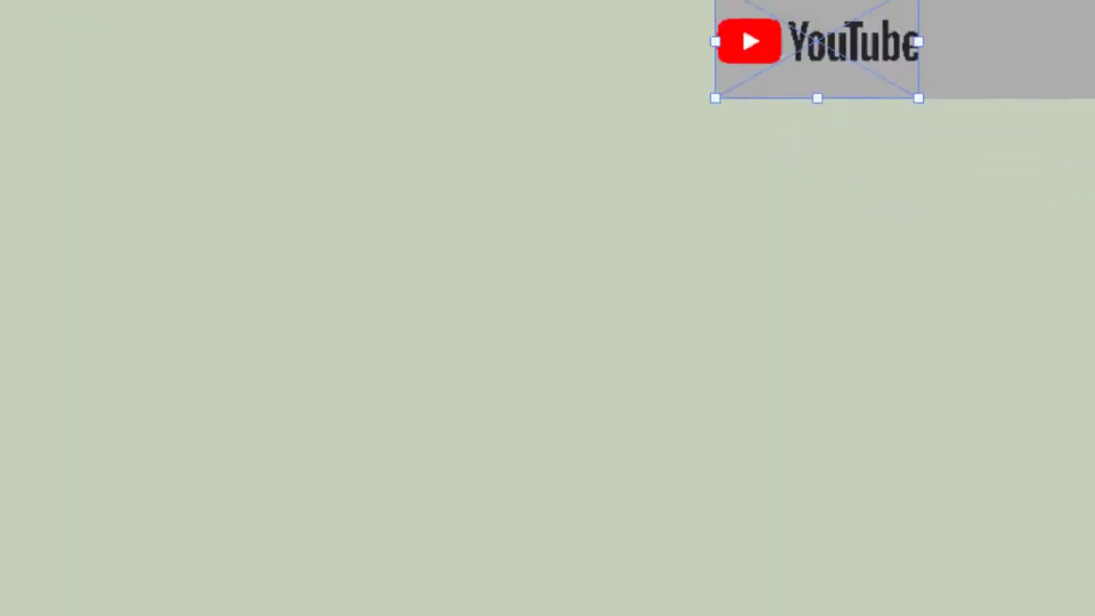
scroll(753, 122, up, 1)
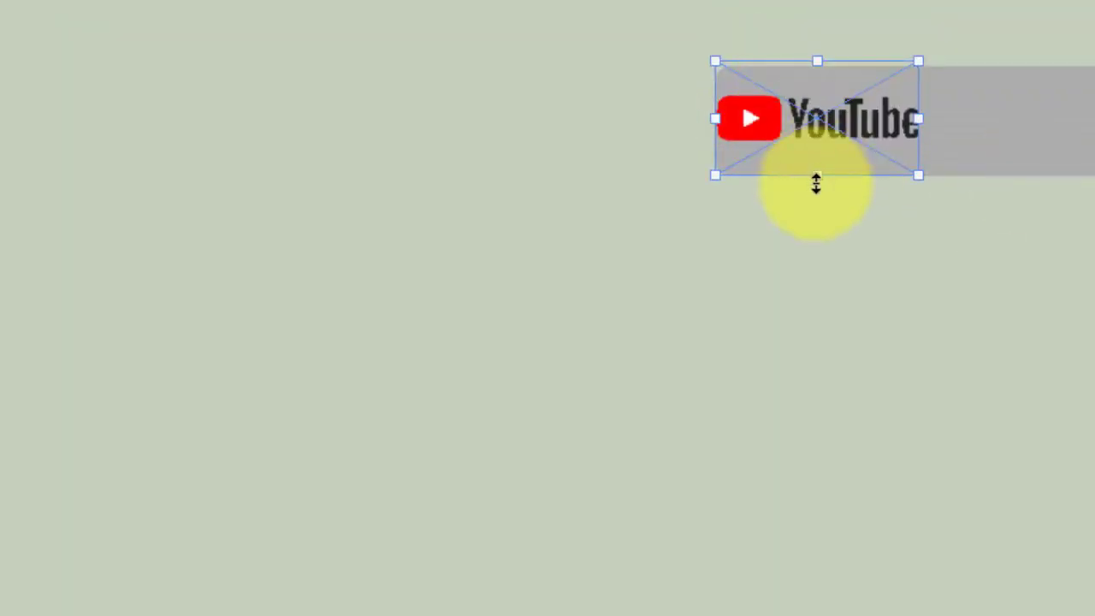
drag(816, 184, 816, 198)
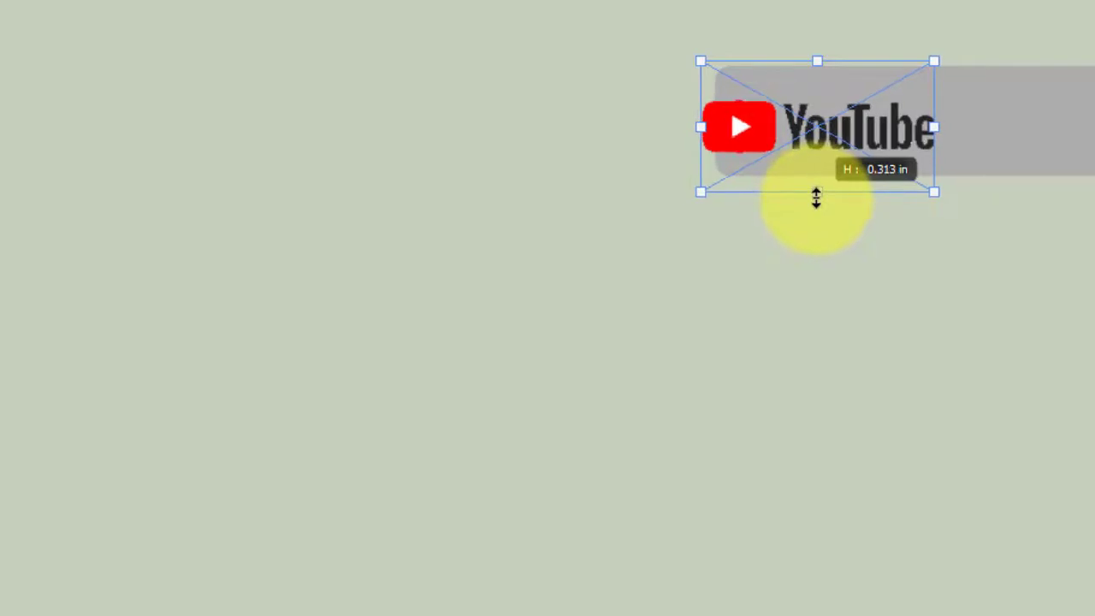
drag(773, 129, 800, 120)
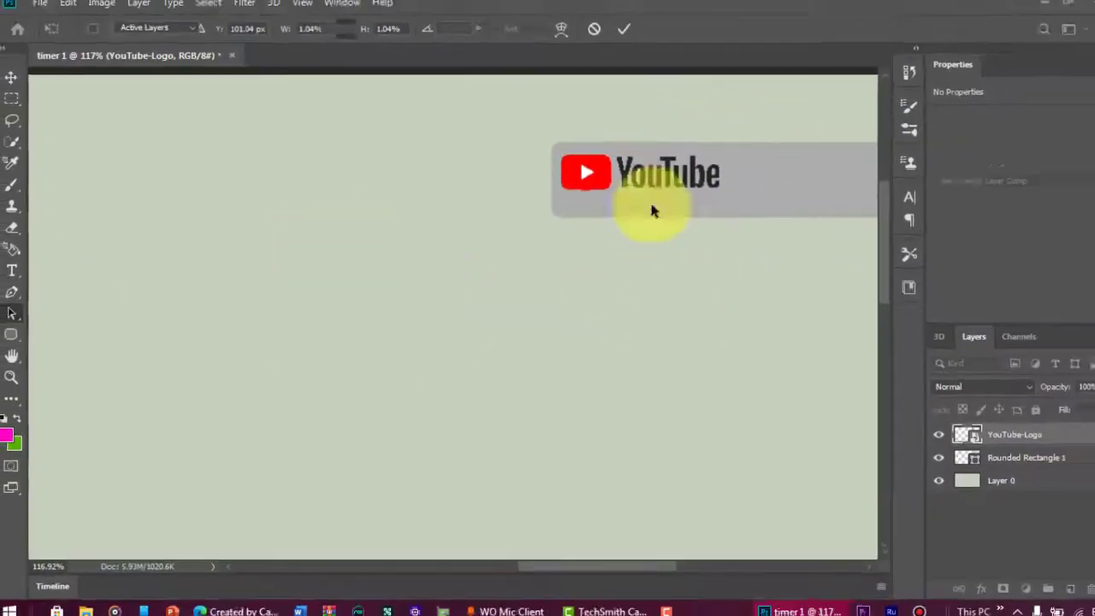
key(Return)
drag(569, 561, 612, 559)
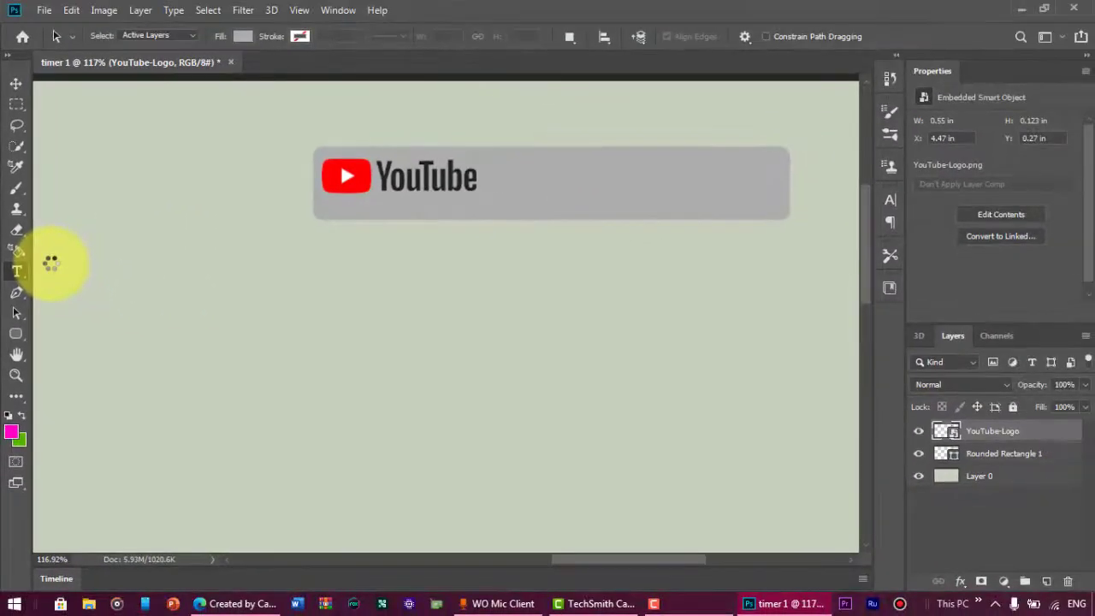
- Type LEARN PLUS as a new 12 pt text layer over the banner
click(16, 271)
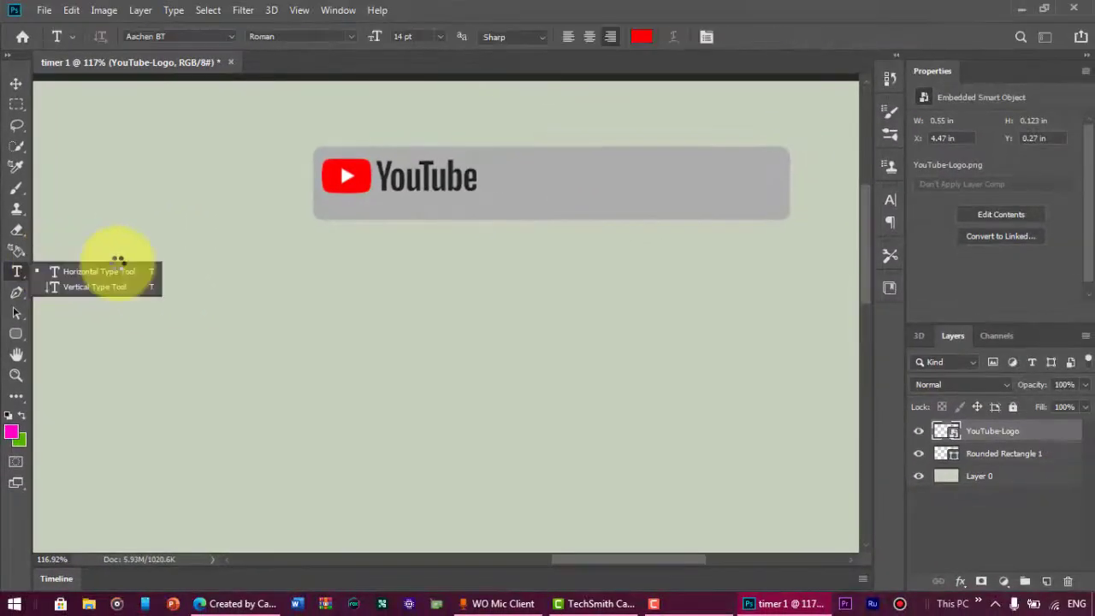
click(15, 274)
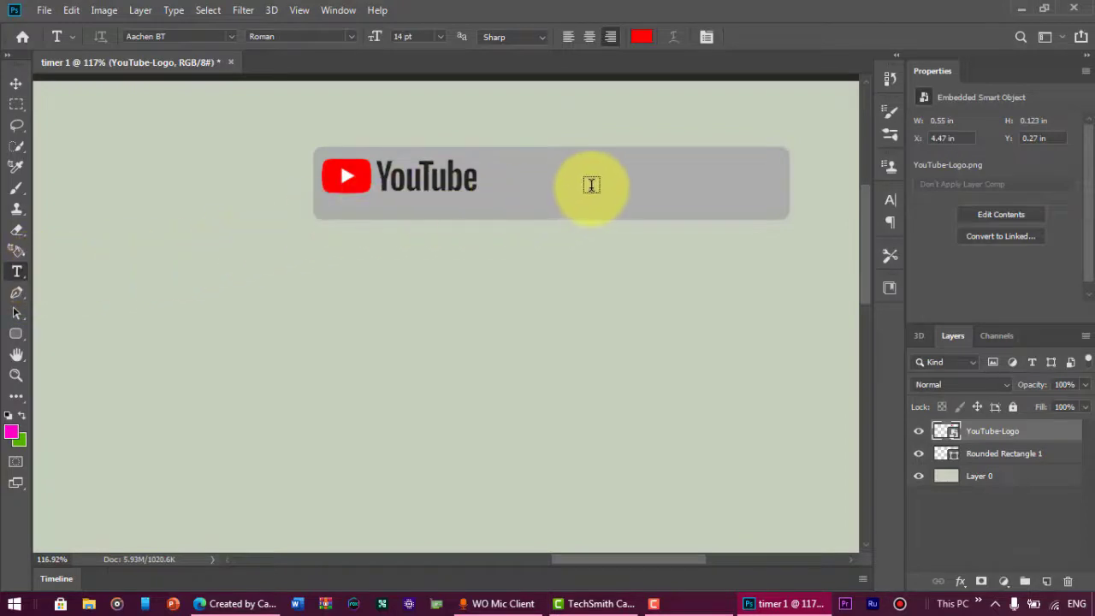
click(703, 176)
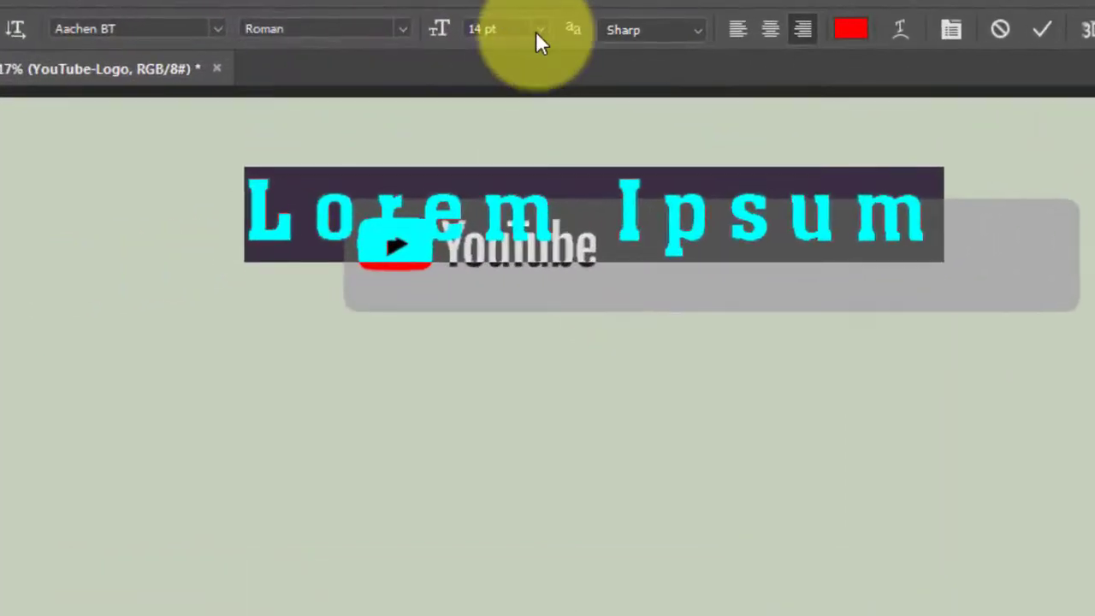
click(539, 29)
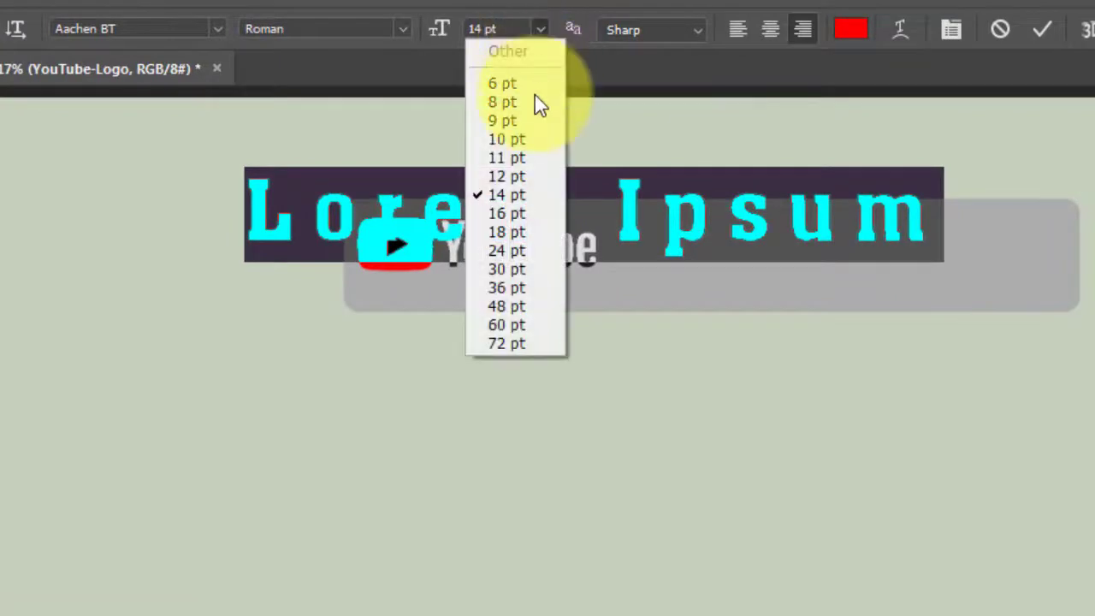
click(503, 176)
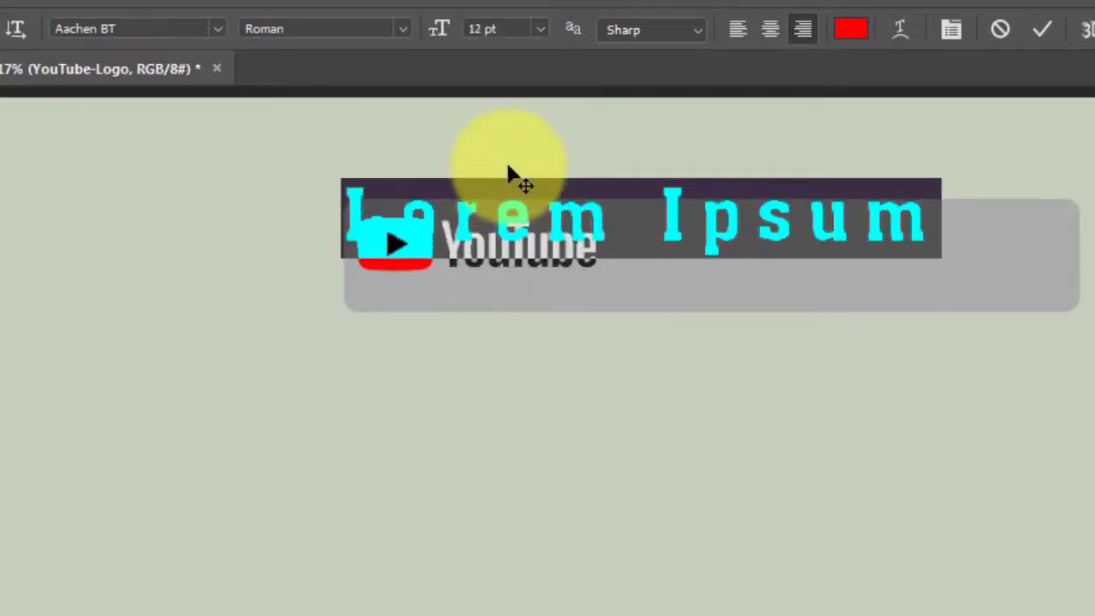
text(LEA)
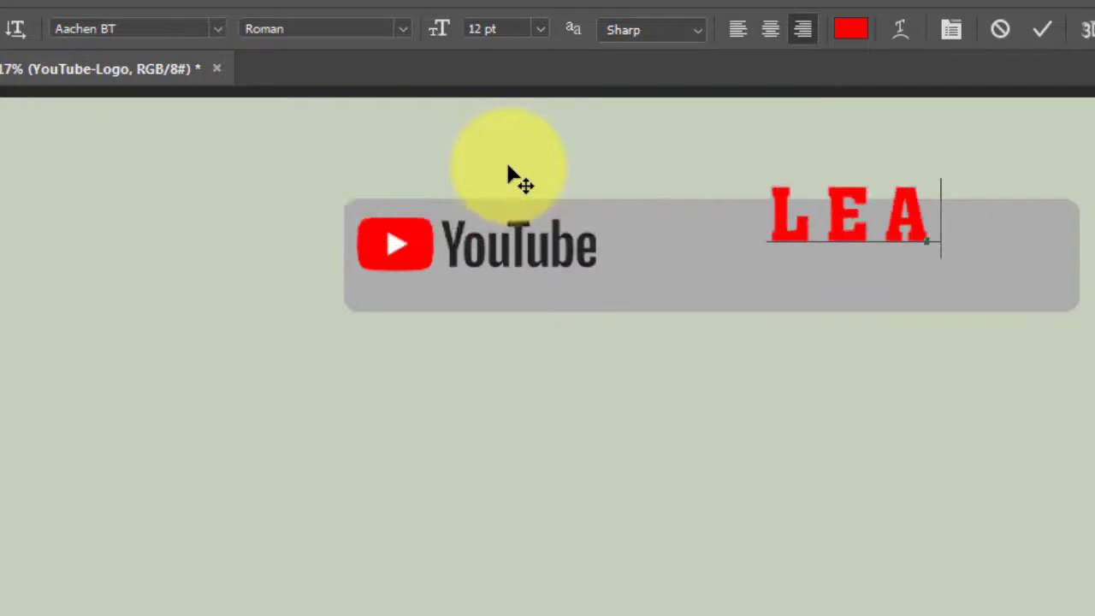
text(RN PLUS)
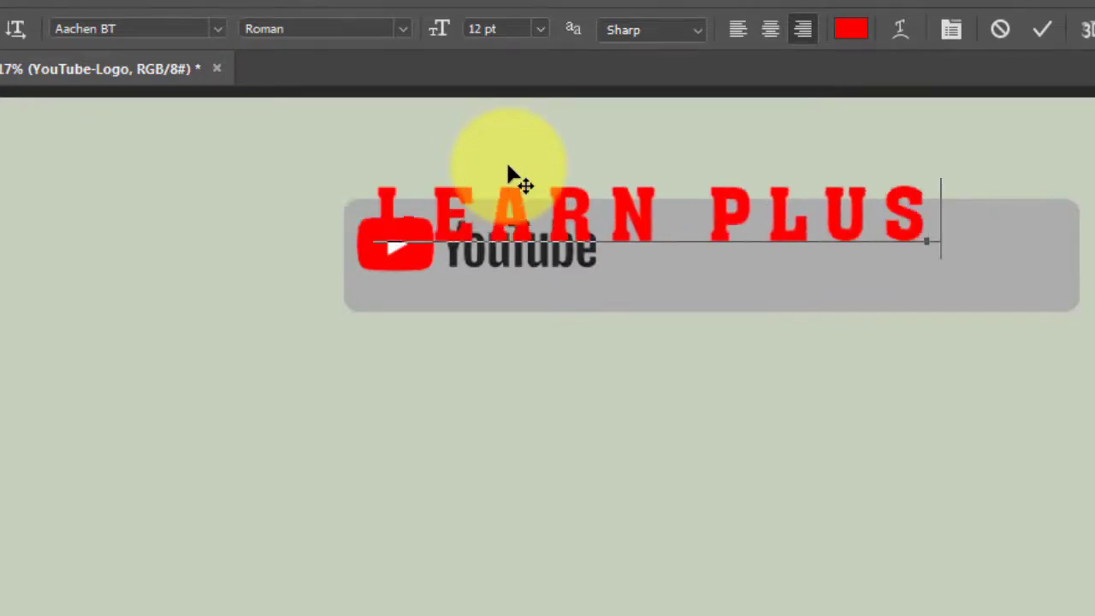
- Select all of the LEARN PLUS text and reduce it to 11 pt
double_click(907, 225)
click(950, 219)
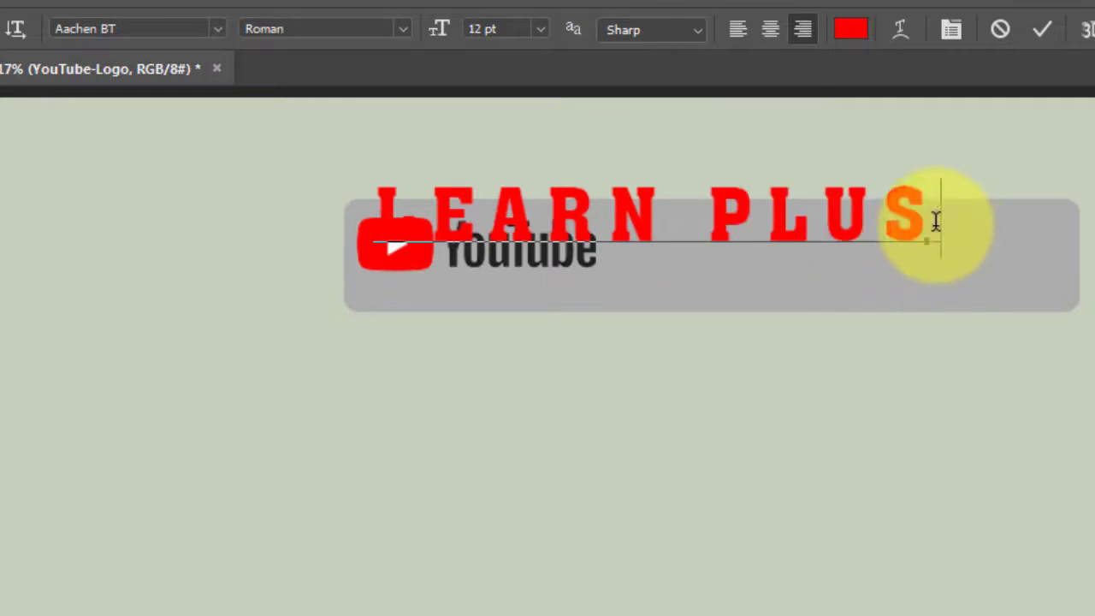
mouse_move(926, 202)
mouse_down()
mouse_move(587, 237)
mouse_move(350, 237)
mouse_up()
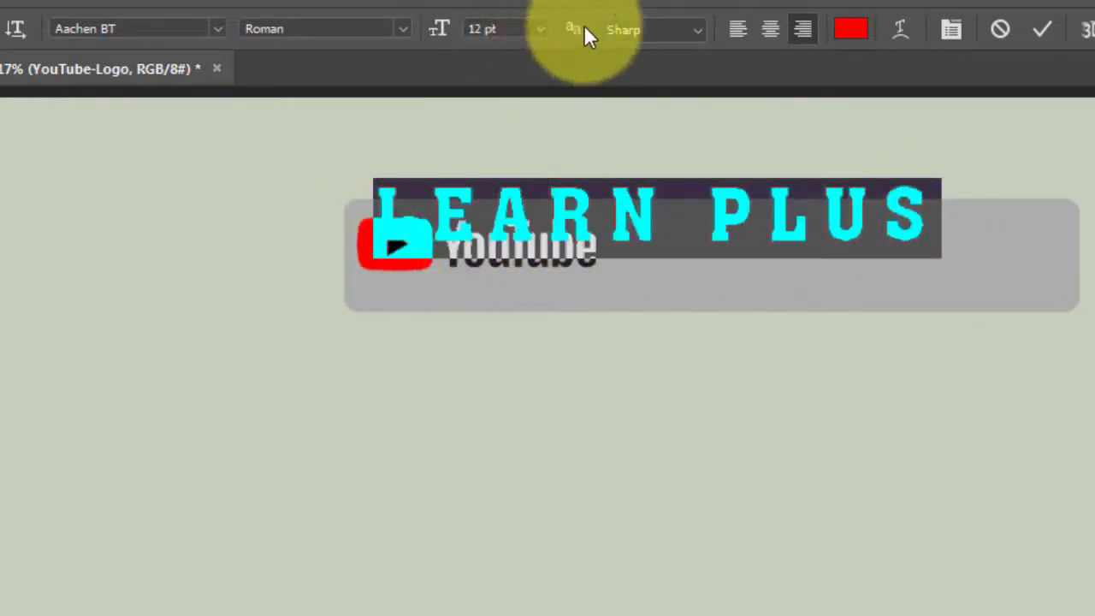
click(541, 29)
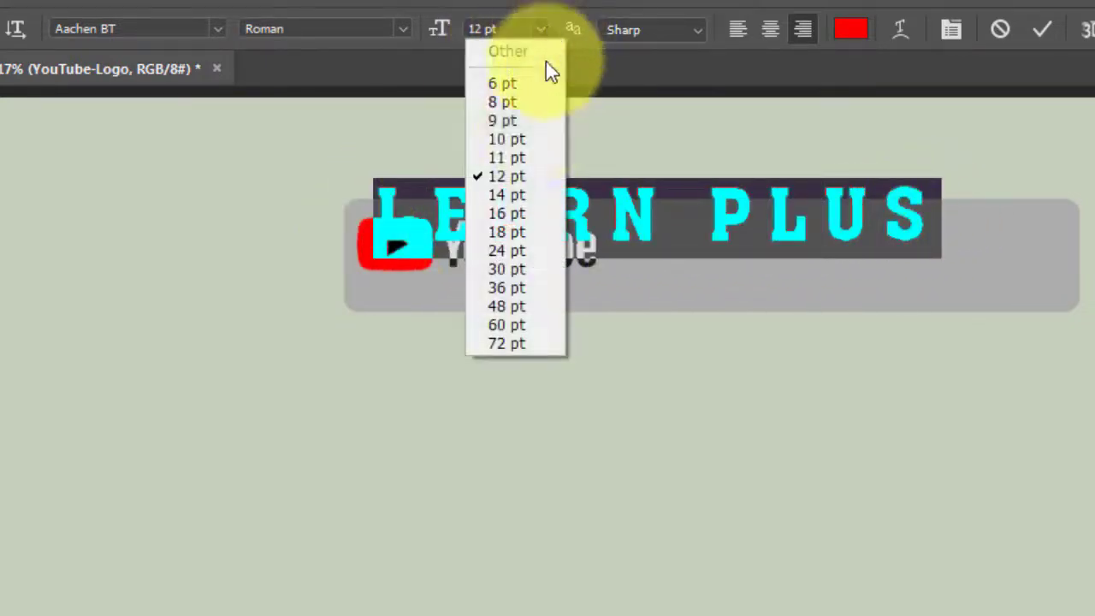
click(529, 161)
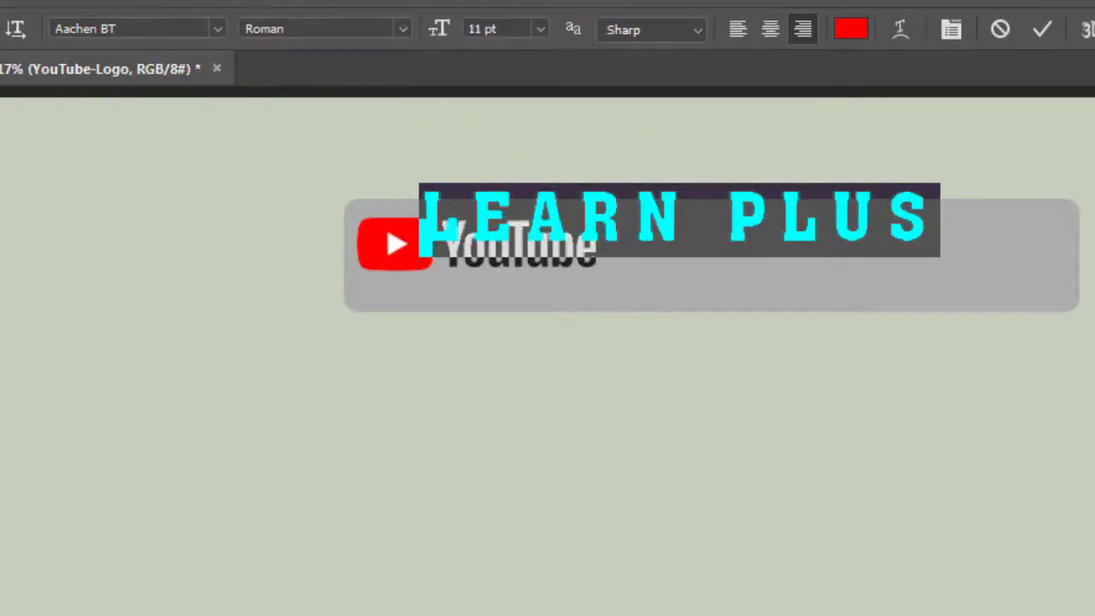
- Set LEARN PLUS tracking from 200 to 100 and place it beside the YouTube logo
drag(599, 217, 774, 245)
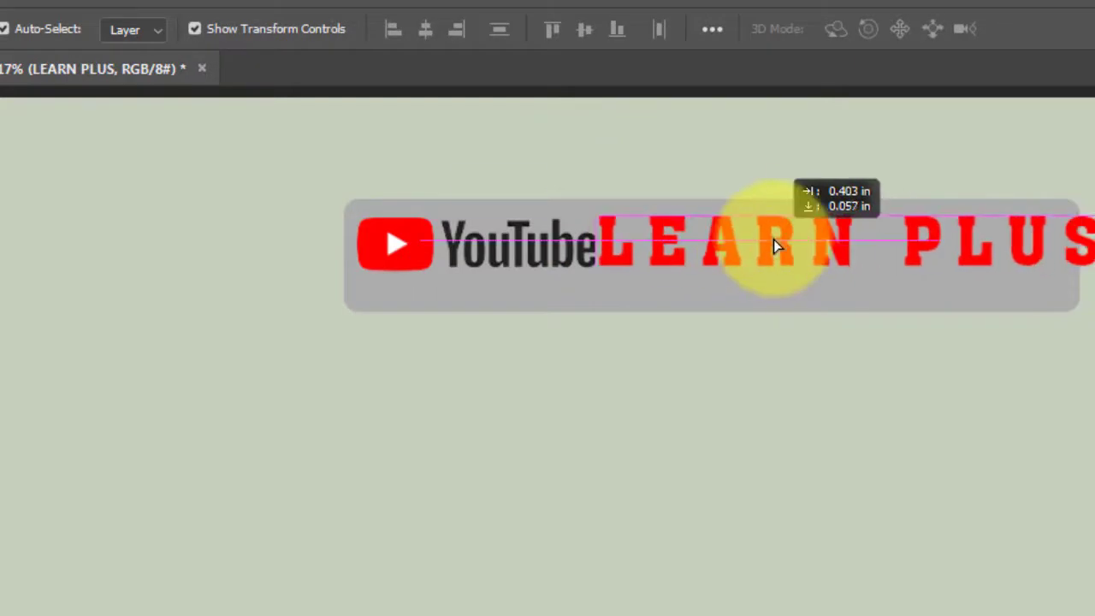
double_click(1082, 246)
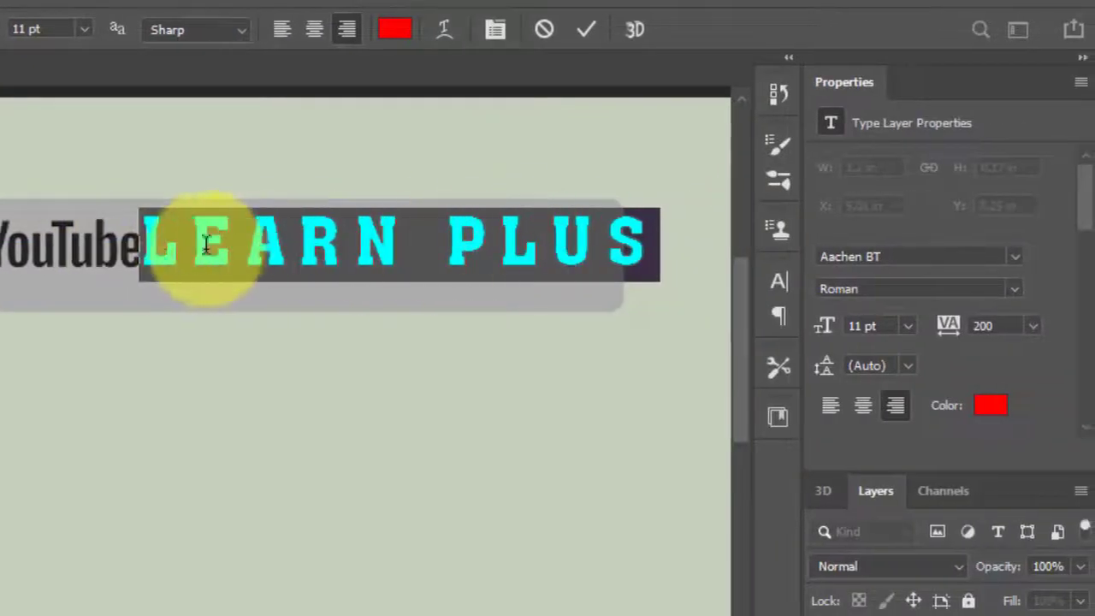
click(1034, 324)
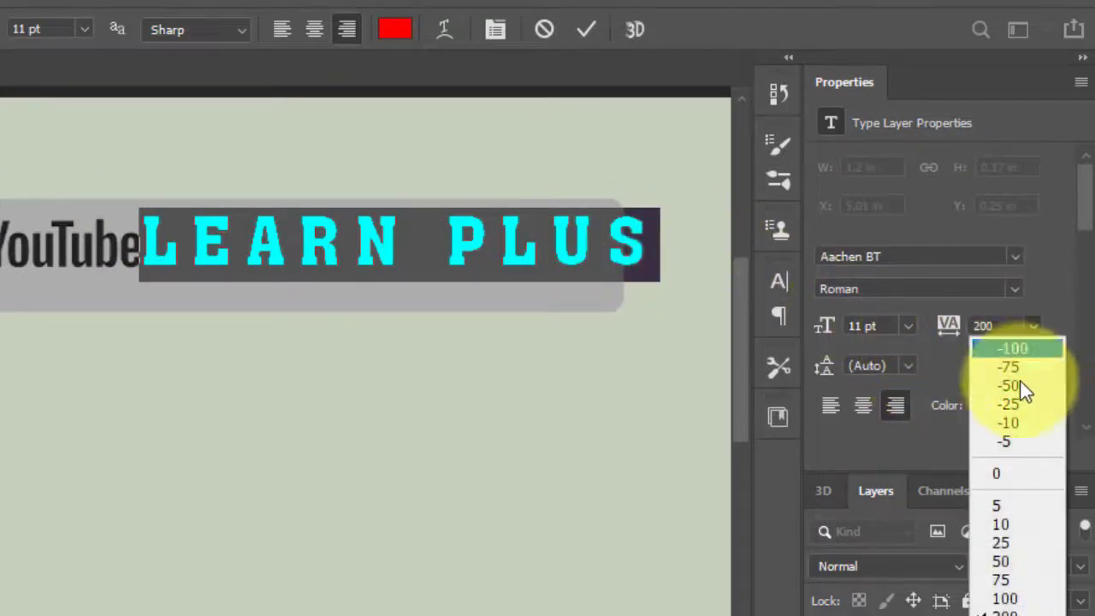
click(1012, 601)
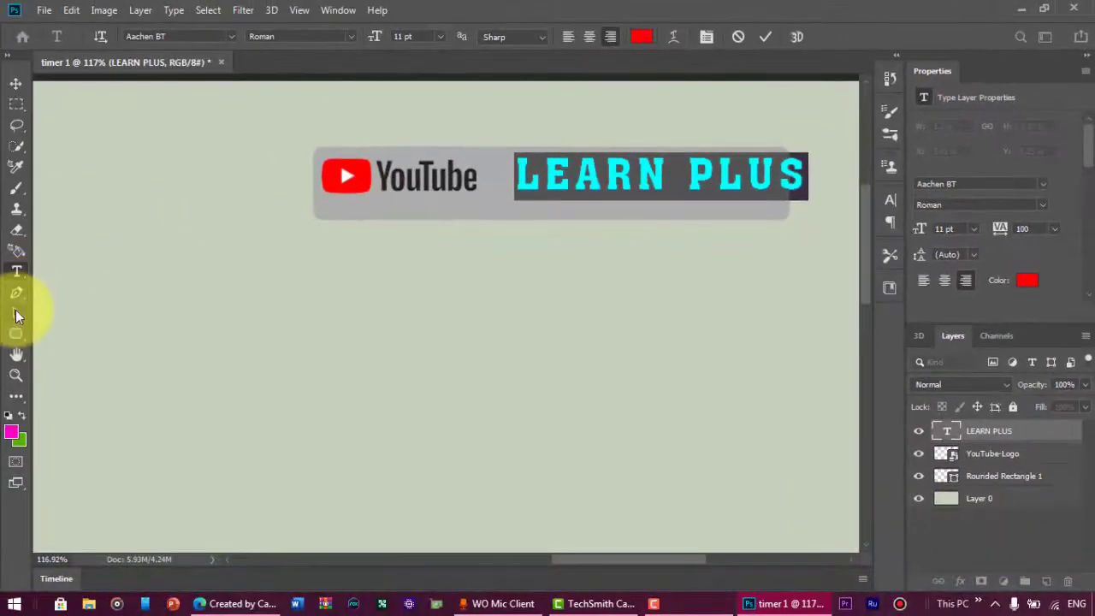
click(15, 312)
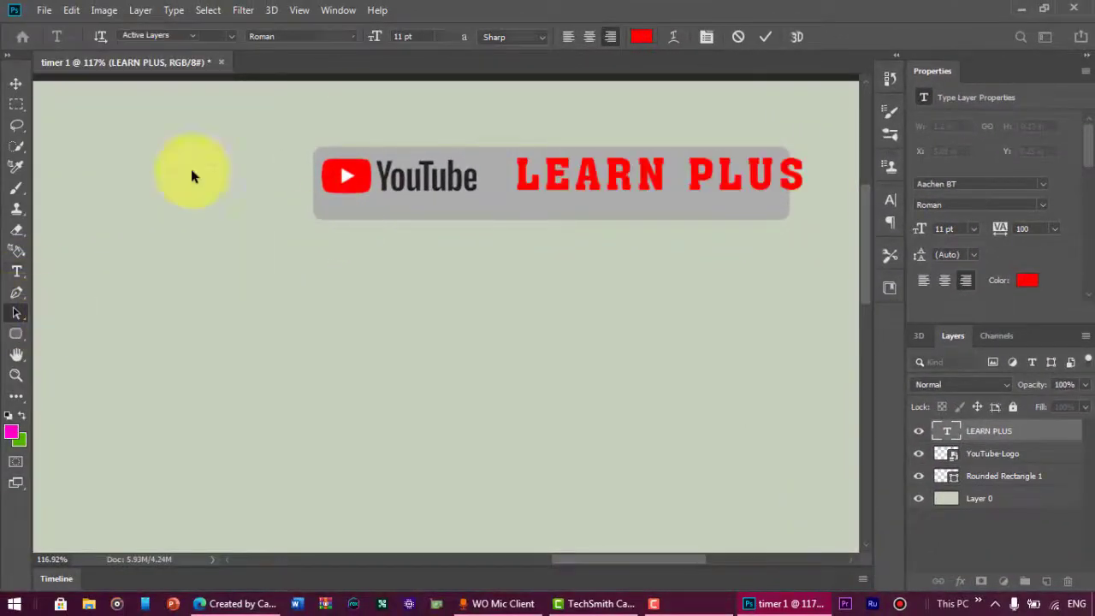
click(16, 83)
drag(596, 179, 565, 181)
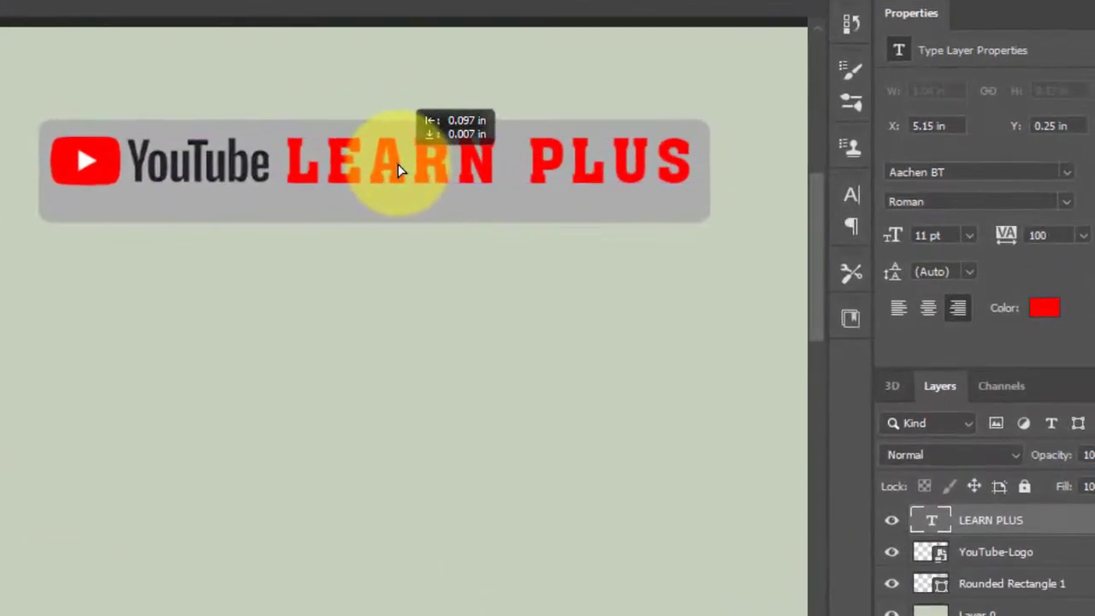
- Nudge LEARN PLUS to 5.05 in and recolour its text light grey cec4c4
drag(398, 171, 399, 171)
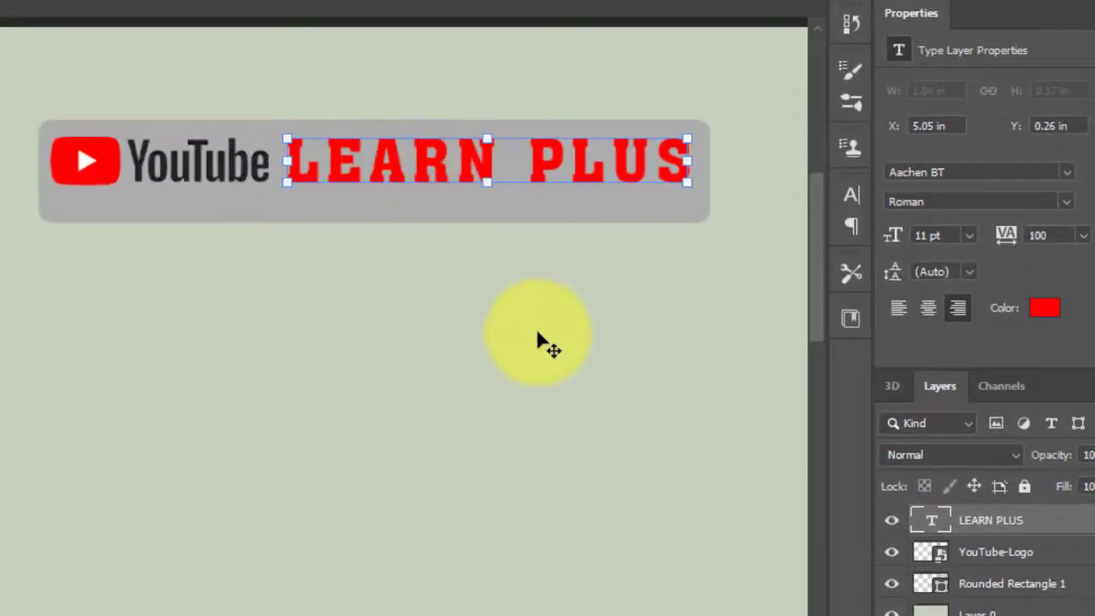
click(537, 351)
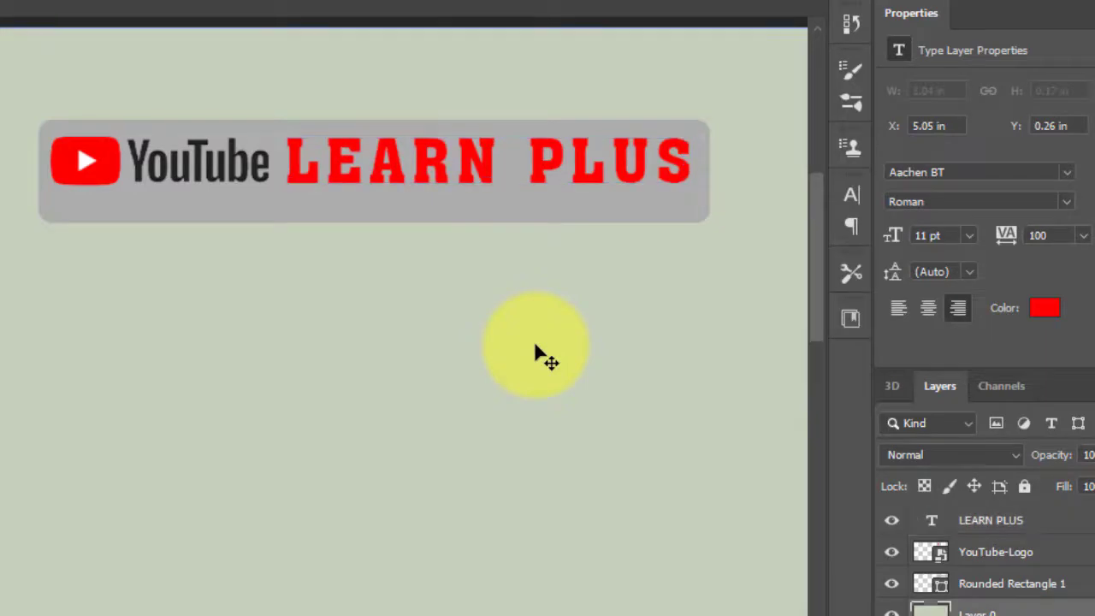
click(446, 171)
double_click(445, 171)
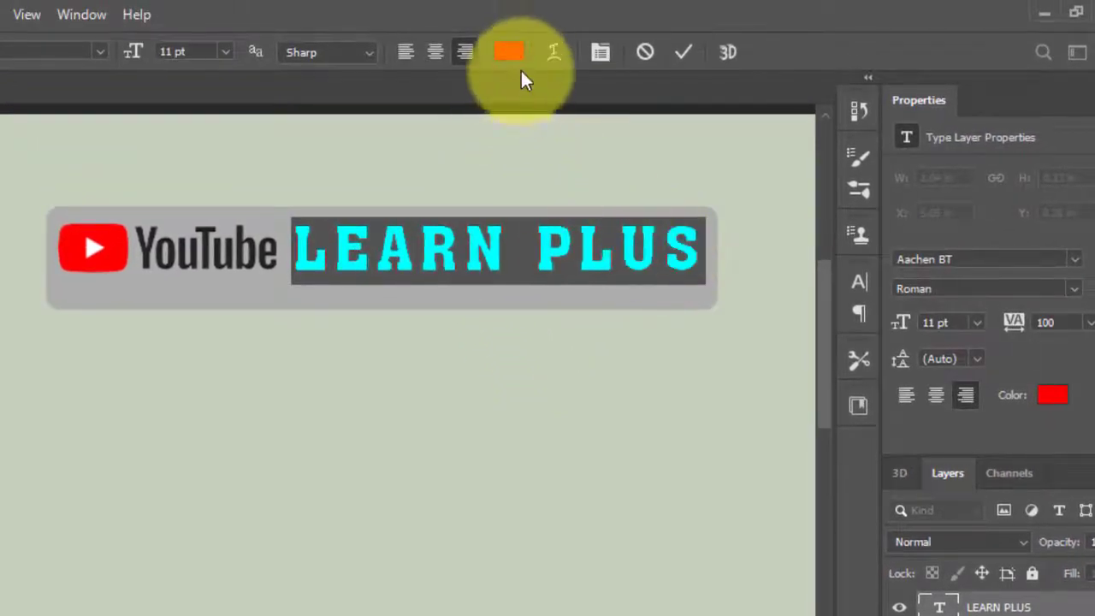
click(516, 53)
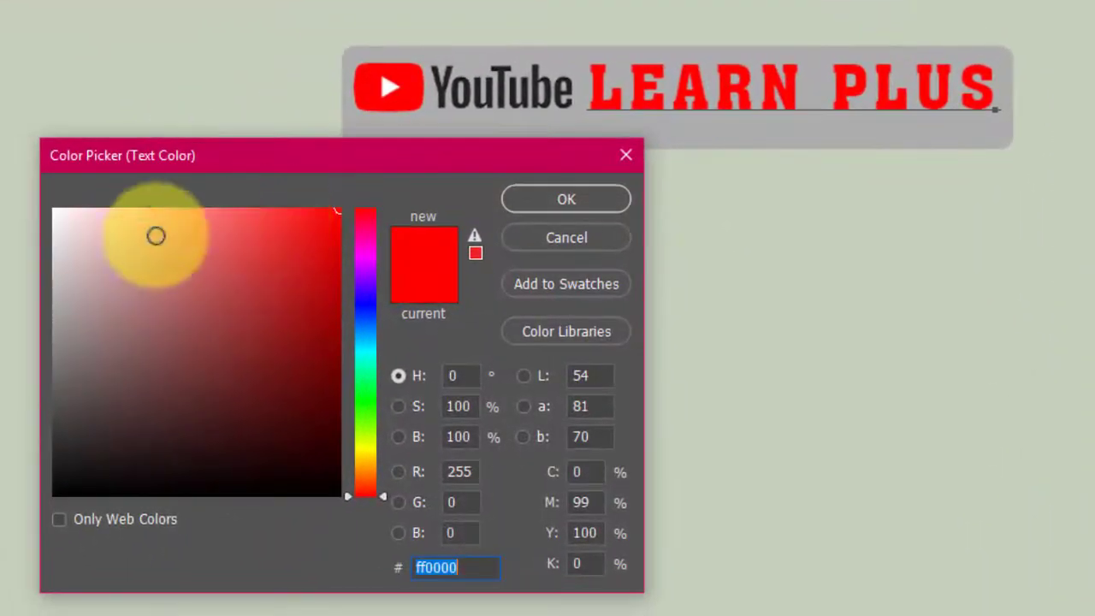
click(67, 273)
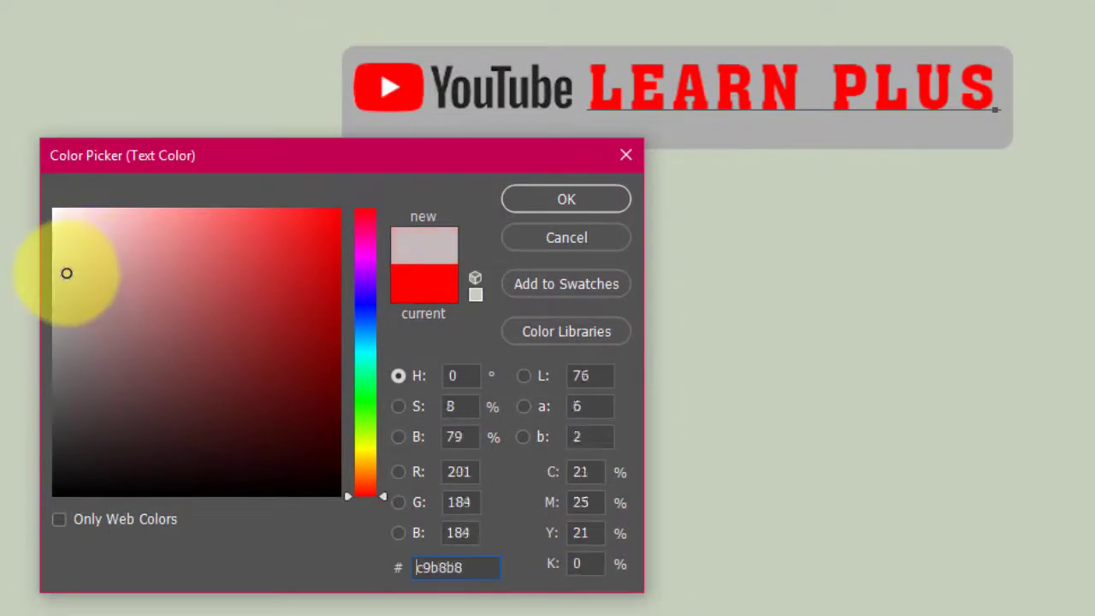
click(517, 204)
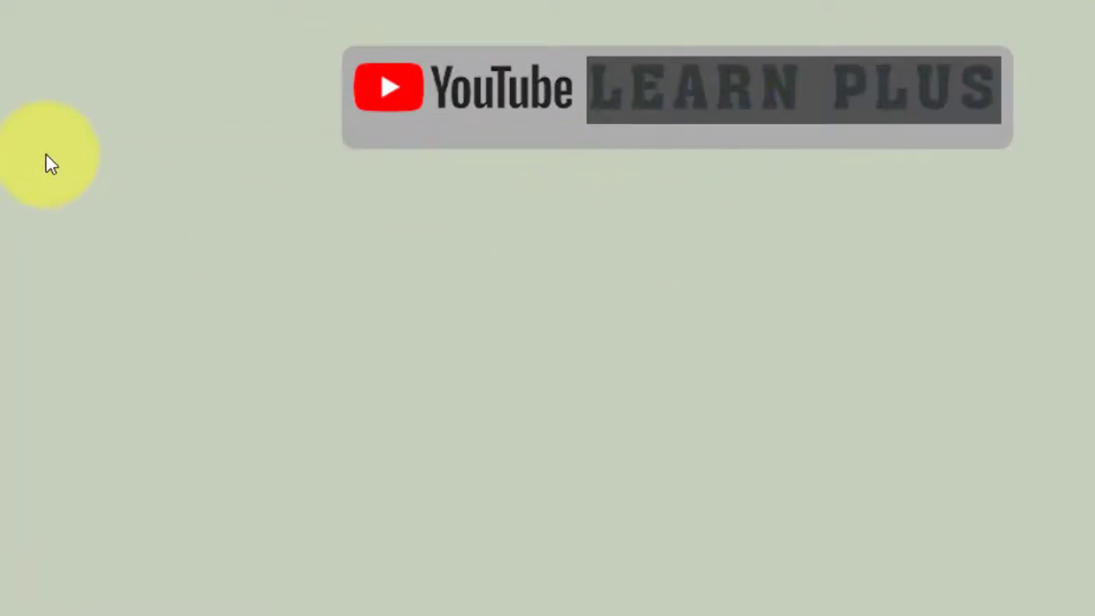
click(531, 236)
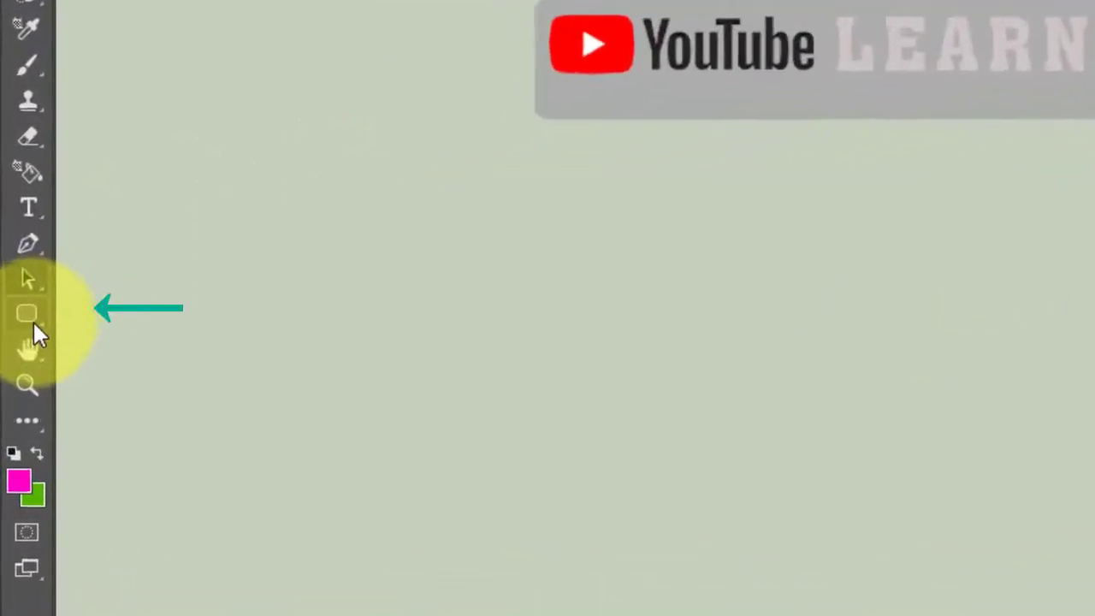
- Draw a small yellow dot below the YouTube logo and Alt-drag a copy to its right
click(33, 318)
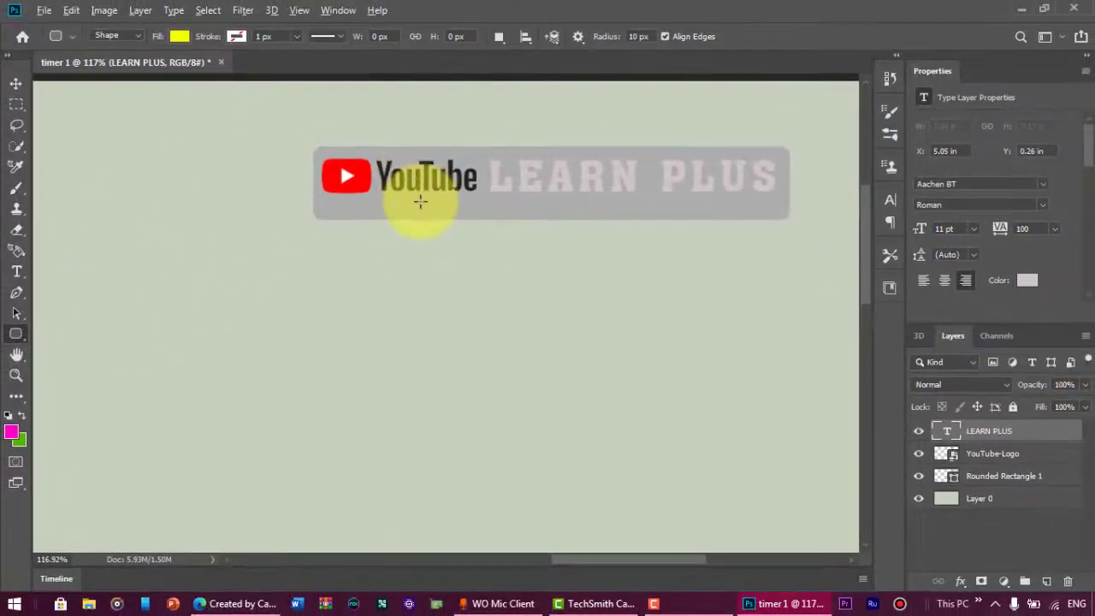
scroll(420, 203, up, 2)
scroll(487, 217, up, 2)
scroll(487, 217, up, 1)
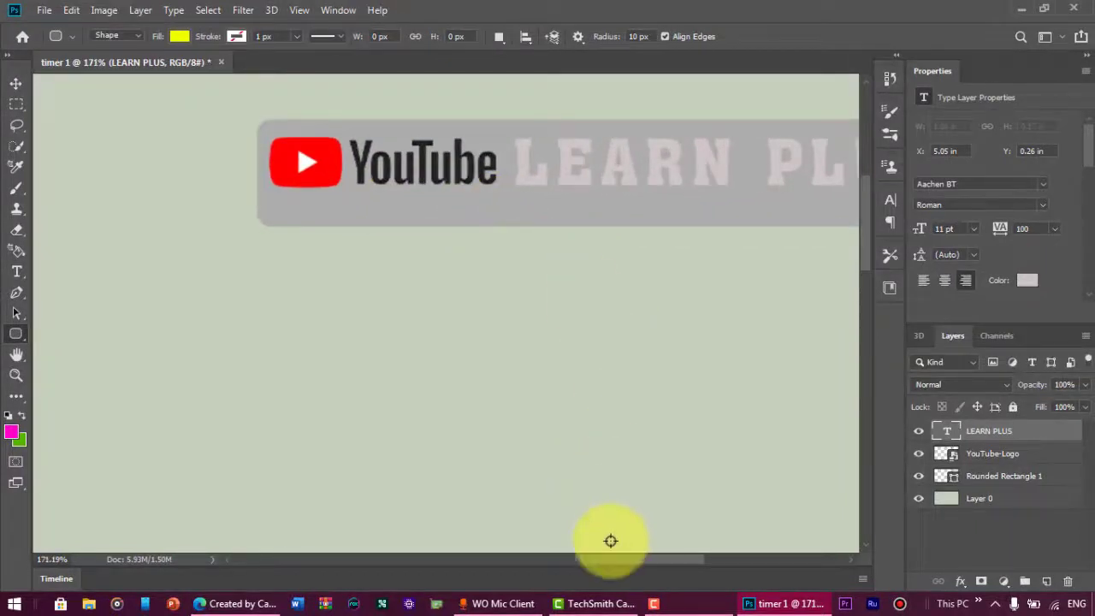
drag(625, 560, 644, 559)
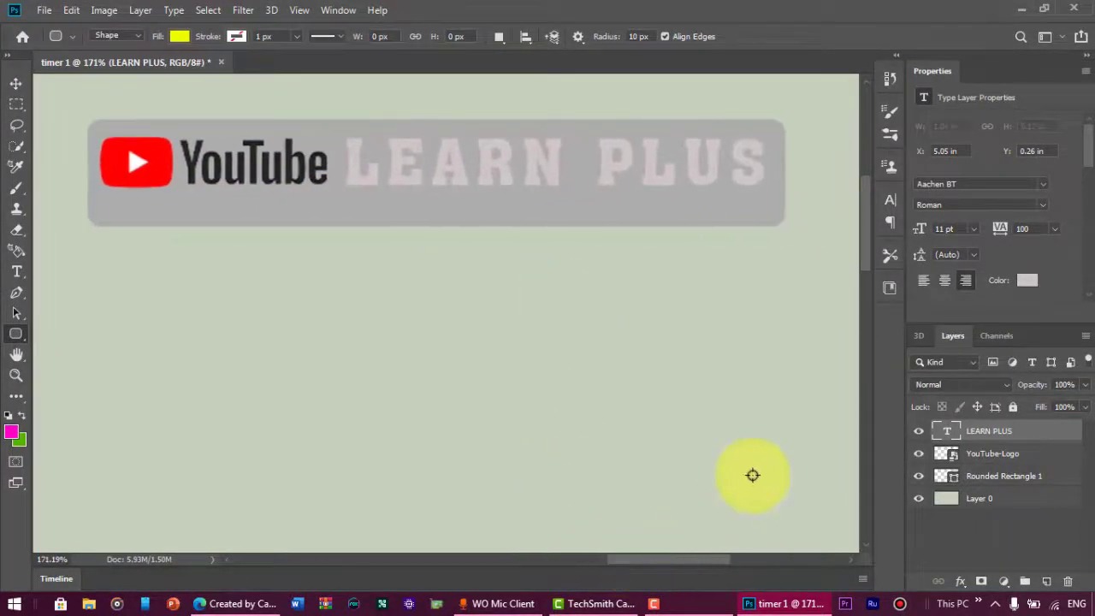
scroll(367, 262, up, 1)
scroll(257, 248, up, 1)
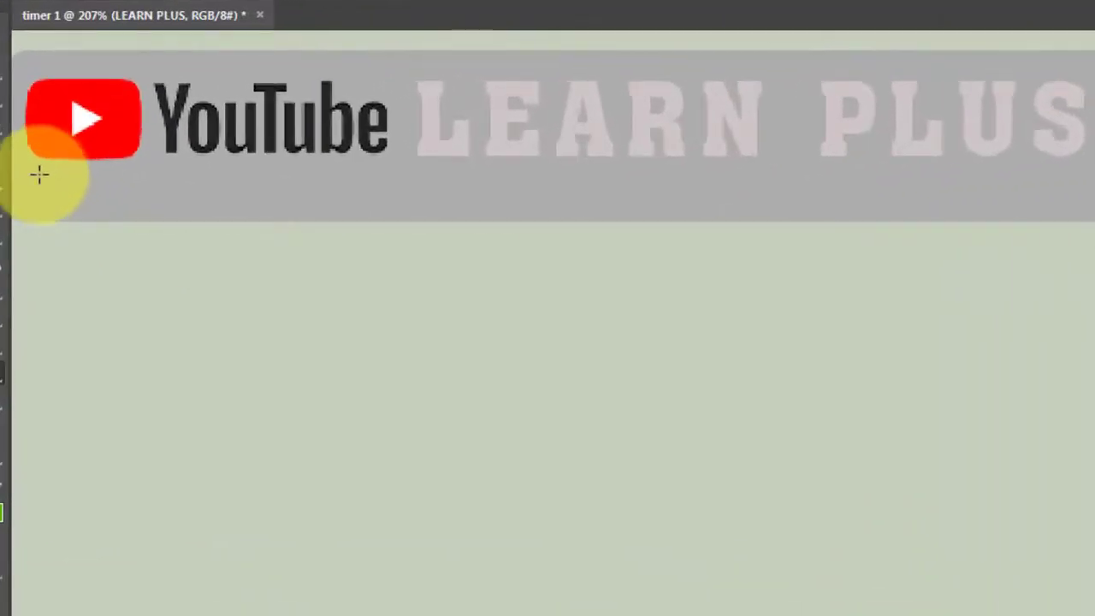
drag(39, 174, 90, 206)
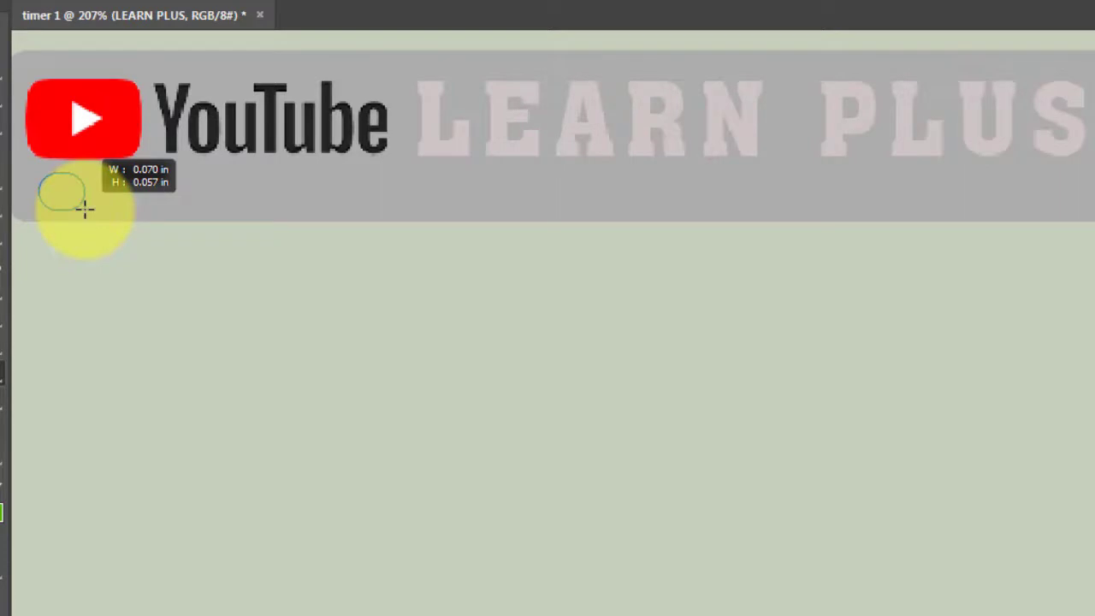
drag(84, 209, 85, 212)
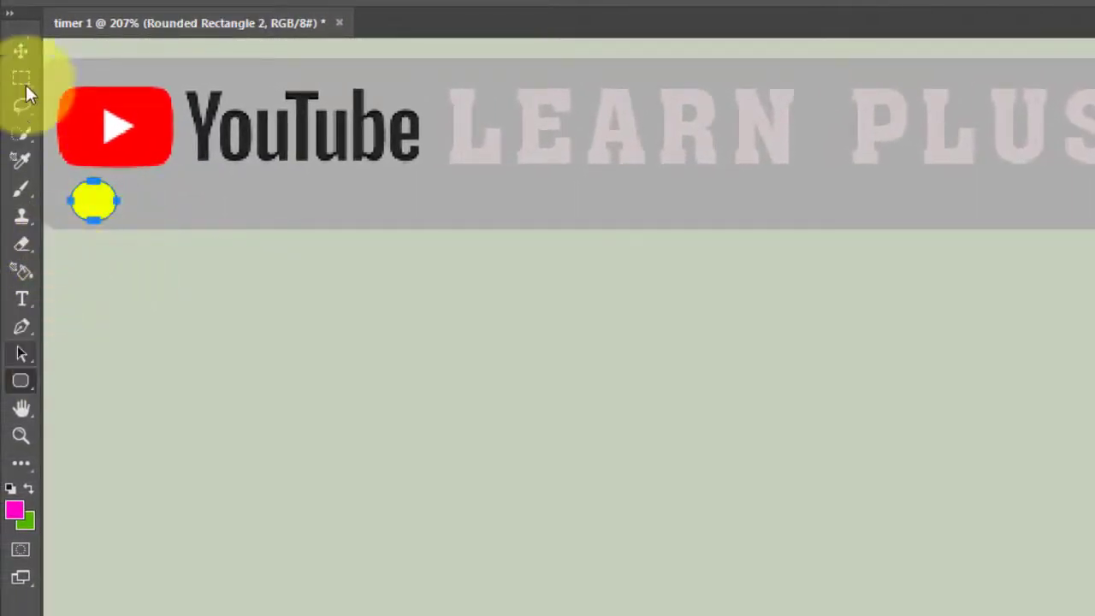
click(23, 52)
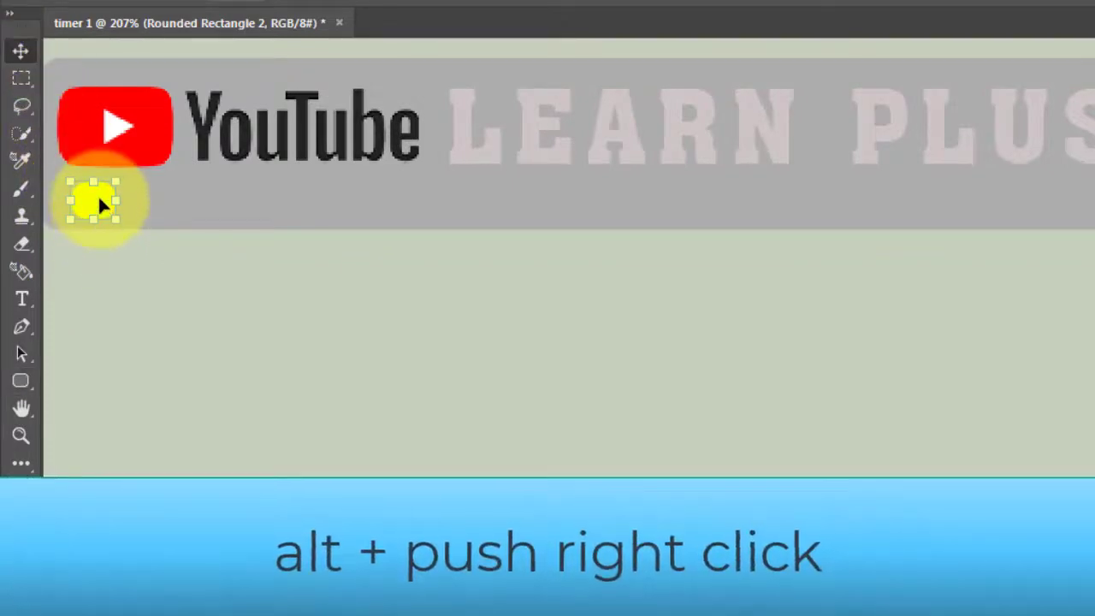
drag(99, 202, 862, 202)
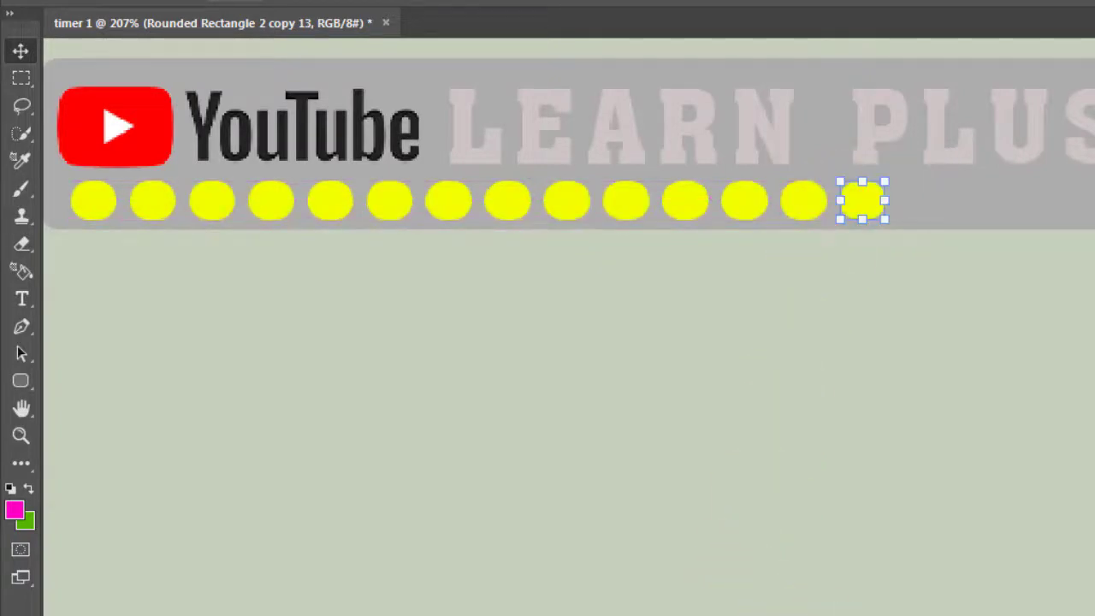
- Alt-drag more dot copies along the row until 18 dots reach the banner's right end
scroll(745, 326, right, 2)
drag(777, 208, 1023, 214)
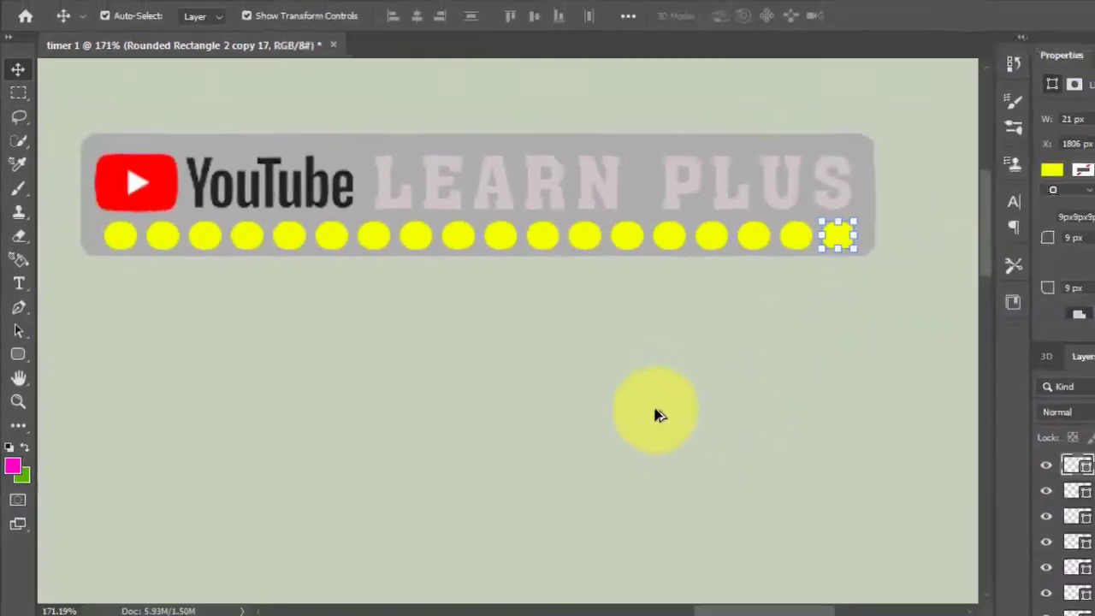
scroll(656, 416, down, 2)
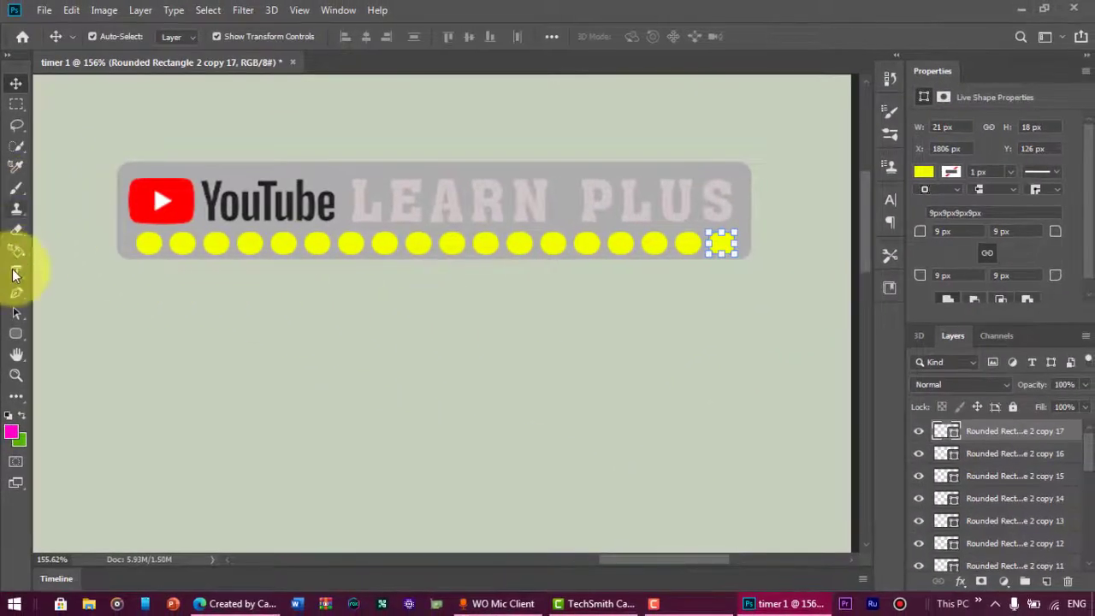
- Enlarge the Layers panel so every dot layer is listed
click(13, 313)
click(485, 246)
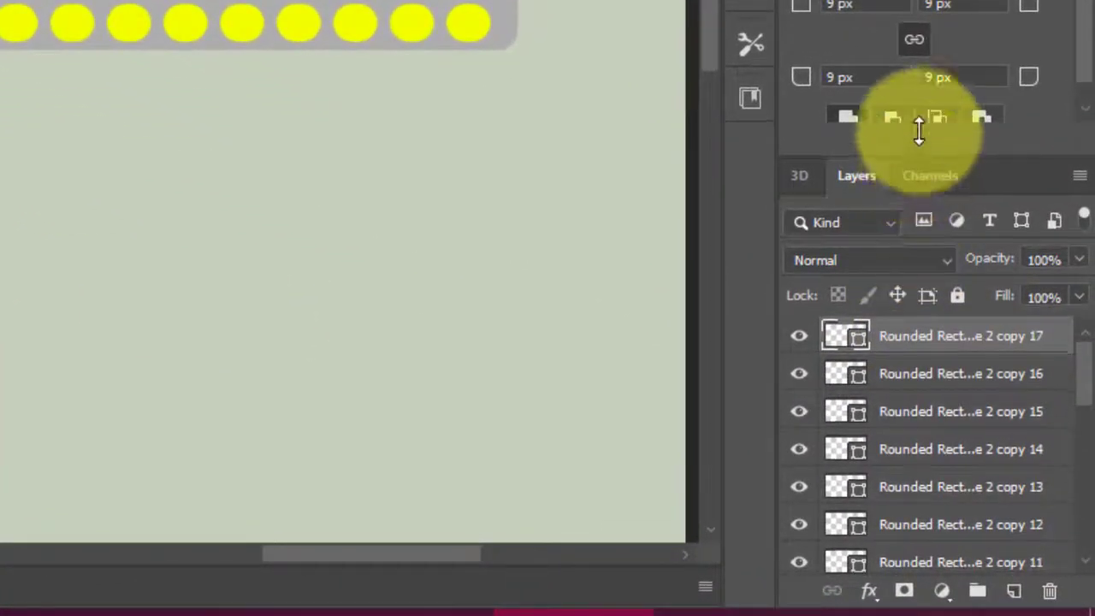
drag(918, 130, 919, 34)
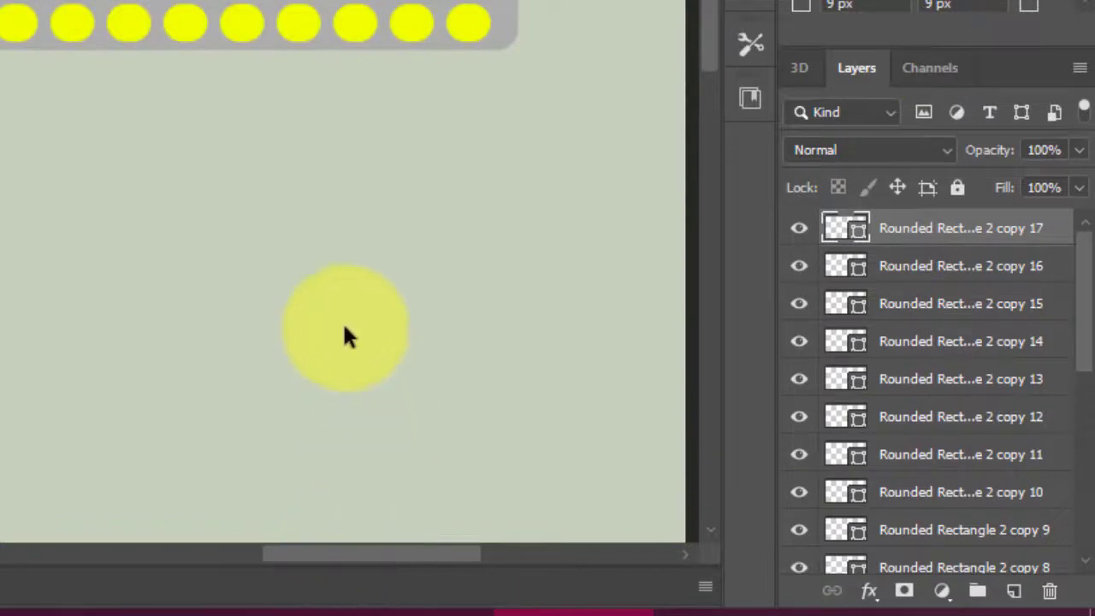
scroll(342, 330, down, 1)
scroll(928, 385, down, 1)
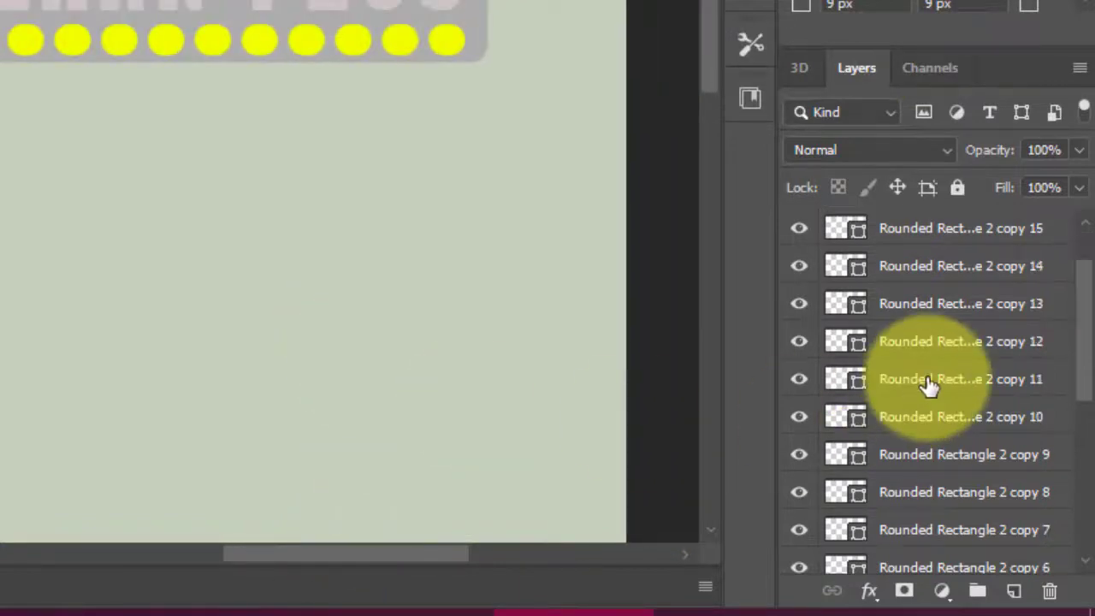
scroll(929, 384, down, 4)
scroll(929, 384, down, 2)
scroll(912, 448, down, 5)
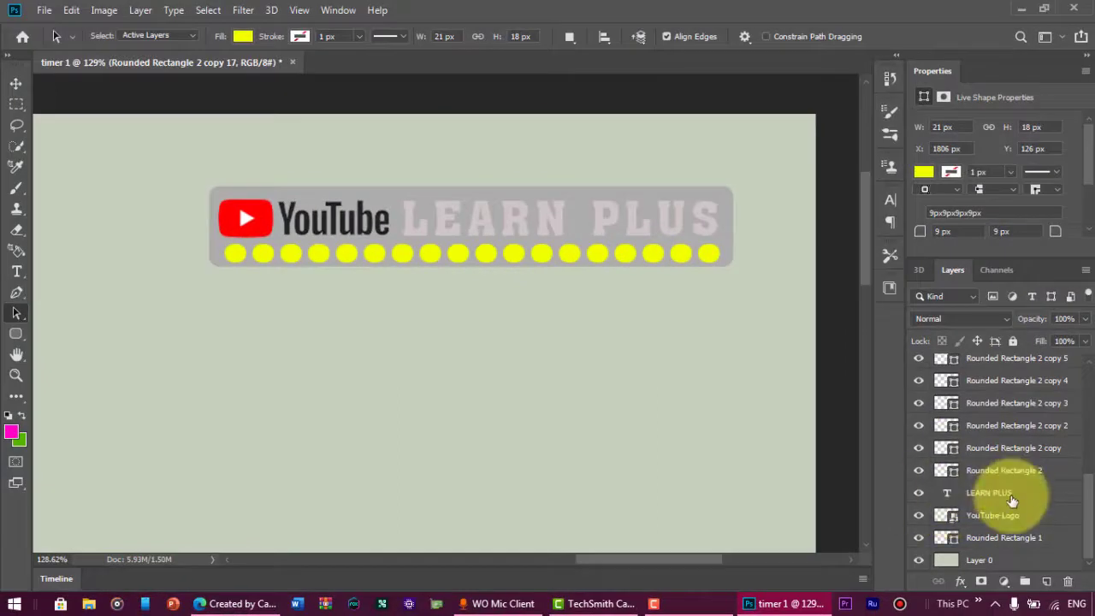
- Toggle visibility of the LEARN PLUS layer and the first dot layer
click(1012, 496)
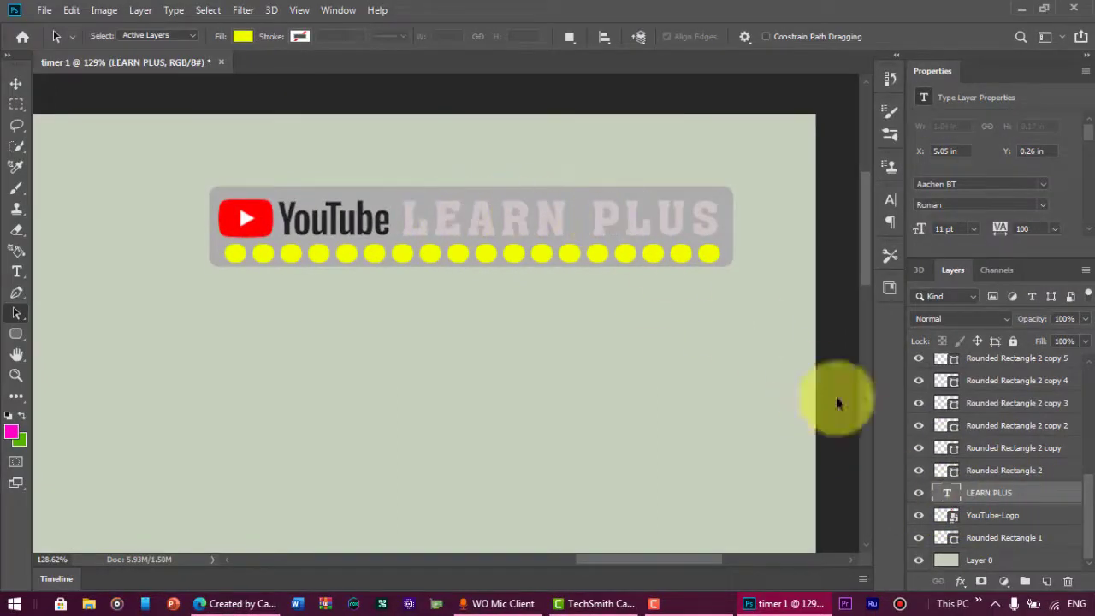
click(918, 493)
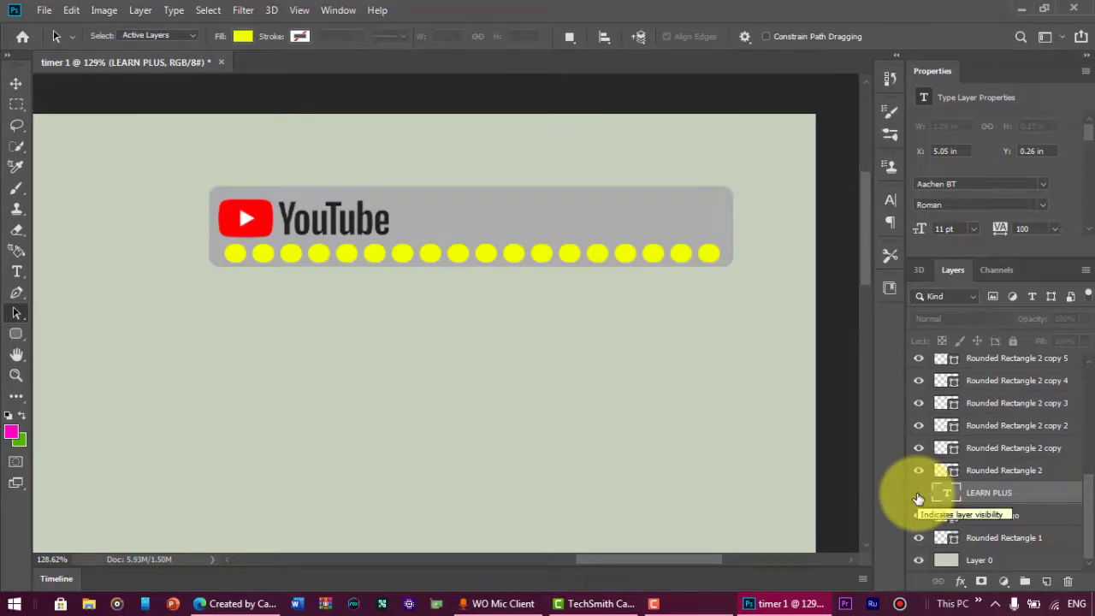
click(918, 496)
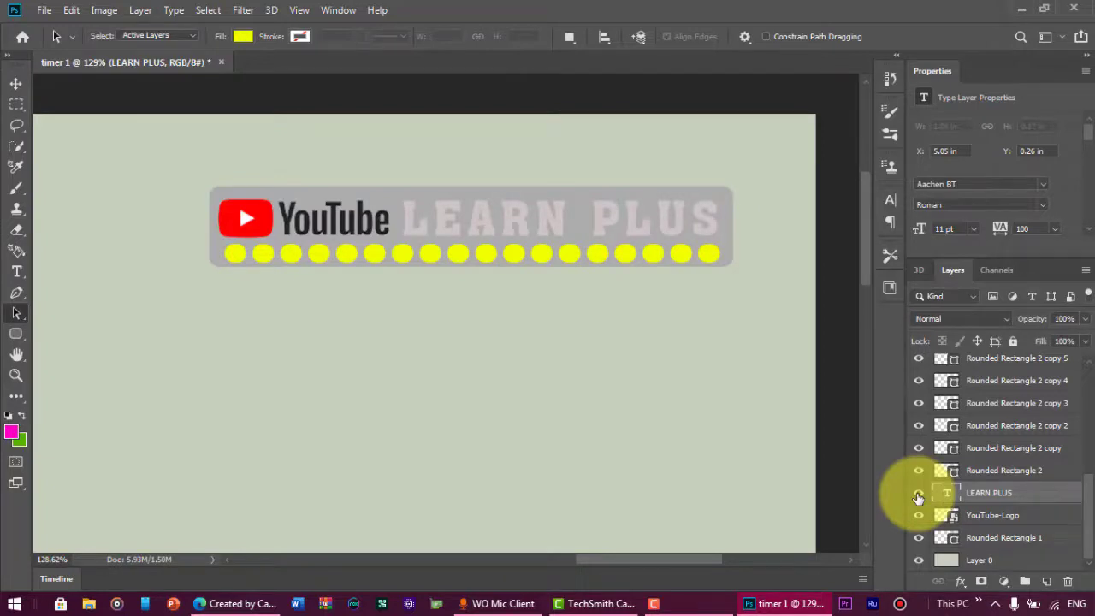
click(1017, 472)
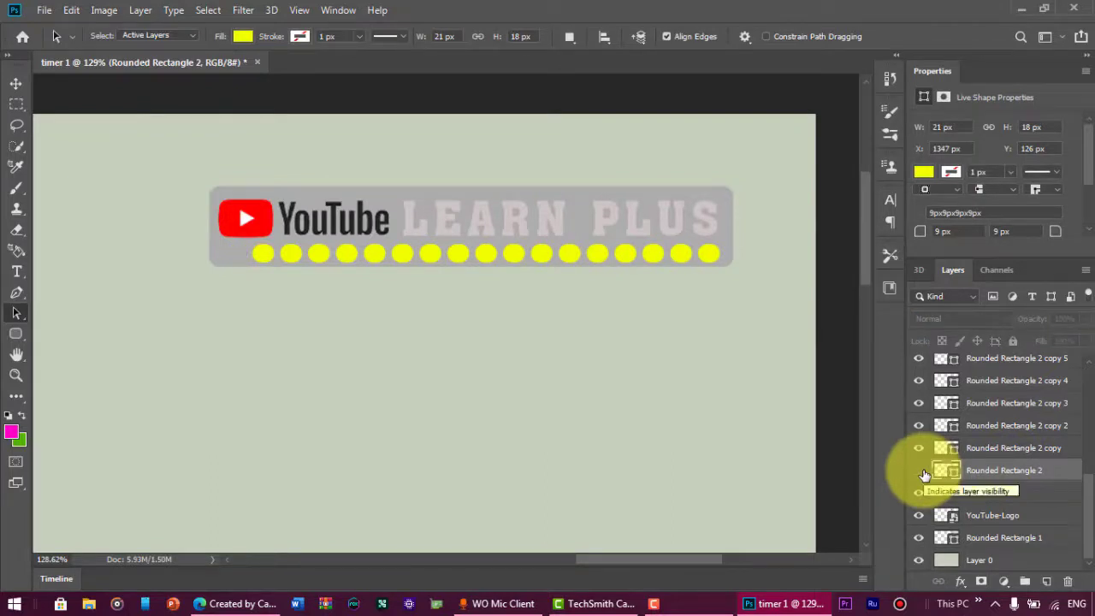
click(921, 472)
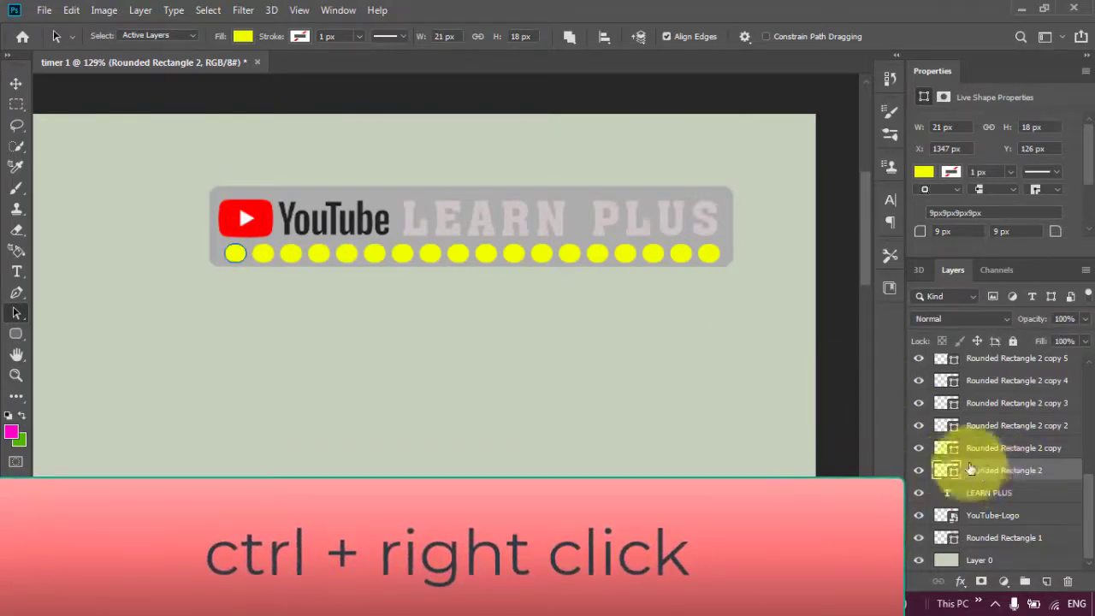
- Ctrl-click each Rounded Rectangle 2 copy layer until all 18 dot layers are selected
ctrl+click(1001, 448)
ctrl+click(1001, 425)
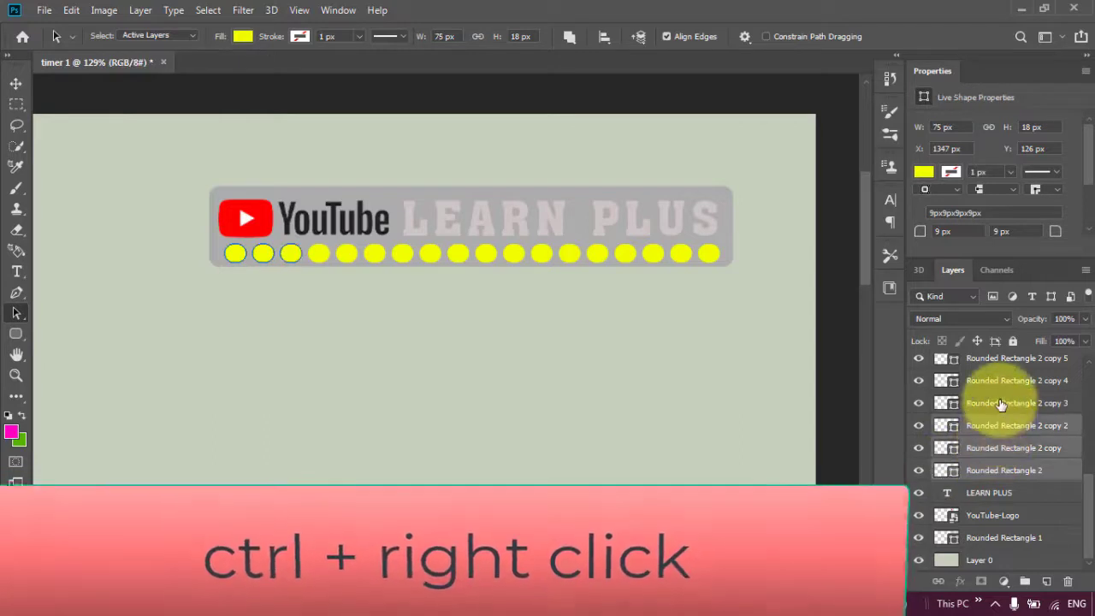
ctrl+click(1001, 403)
ctrl+click(1001, 381)
scroll(1001, 387, up, 1)
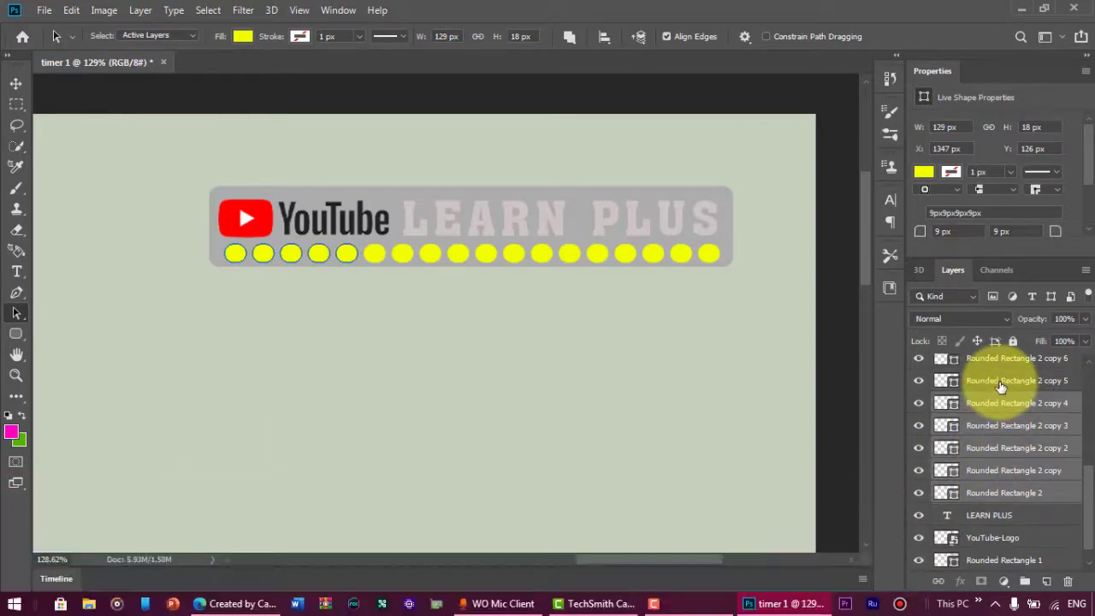
scroll(1001, 386, up, 1)
ctrl+click(1001, 380)
scroll(1001, 385, up, 1)
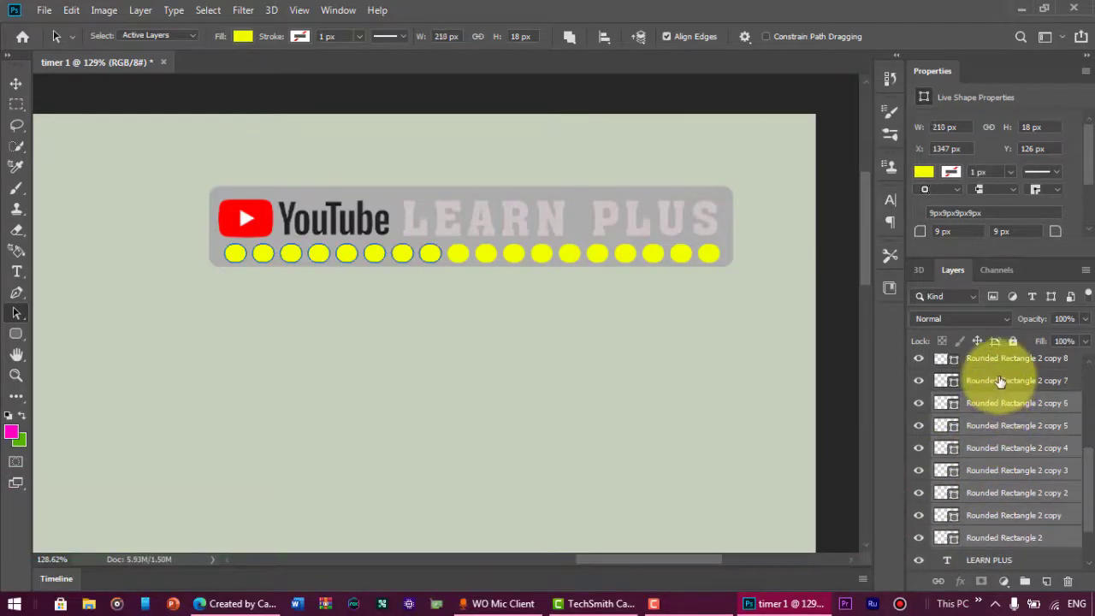
scroll(1008, 401, up, 1)
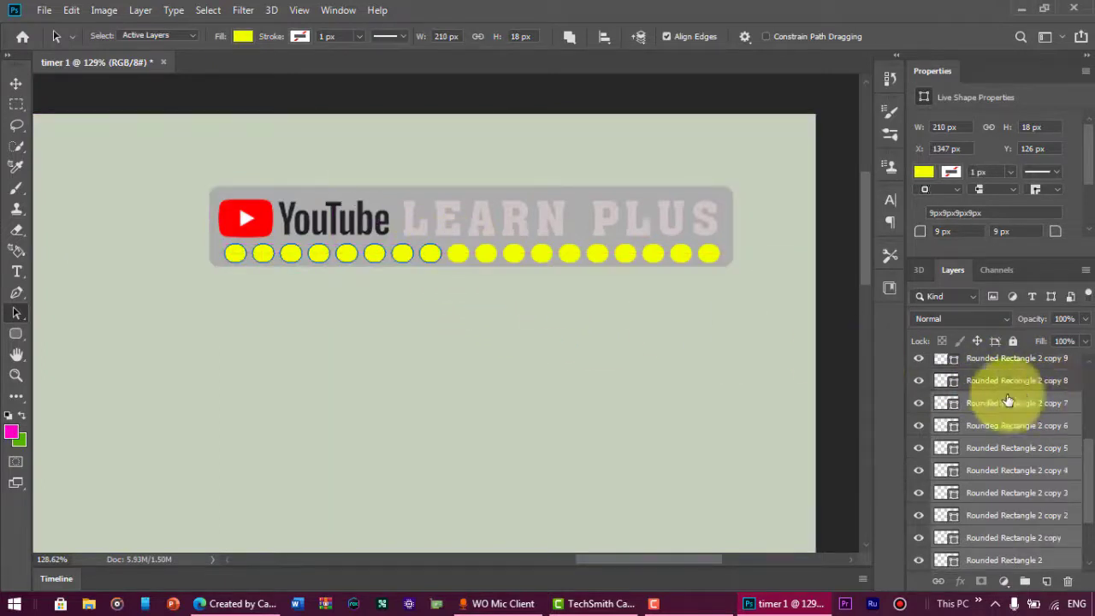
ctrl+click(1006, 381)
ctrl+click(989, 376)
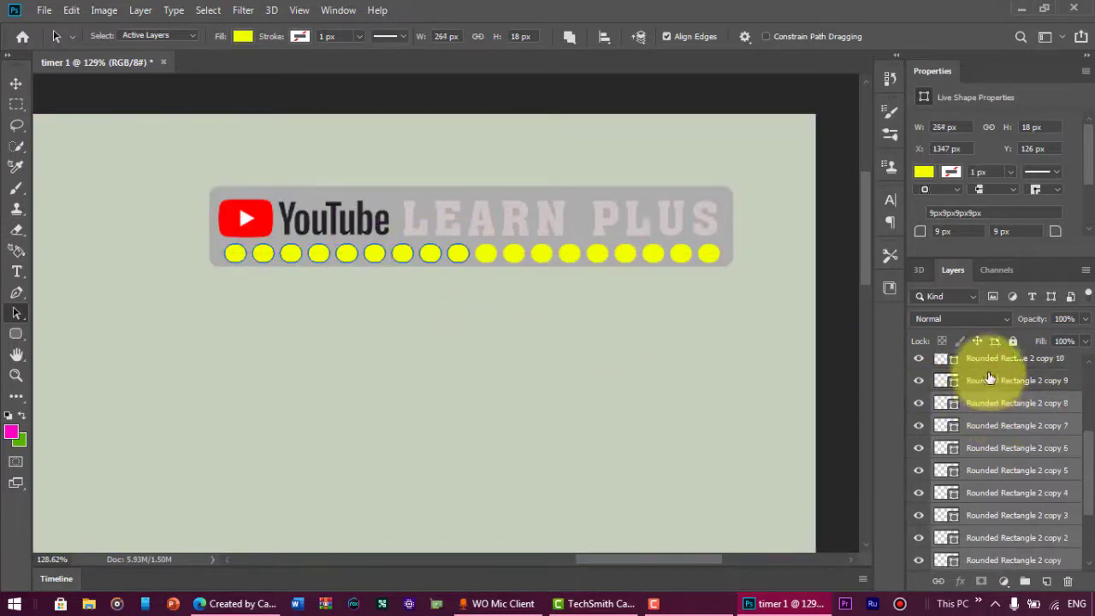
ctrl+click(989, 364)
scroll(1011, 413, up, 2)
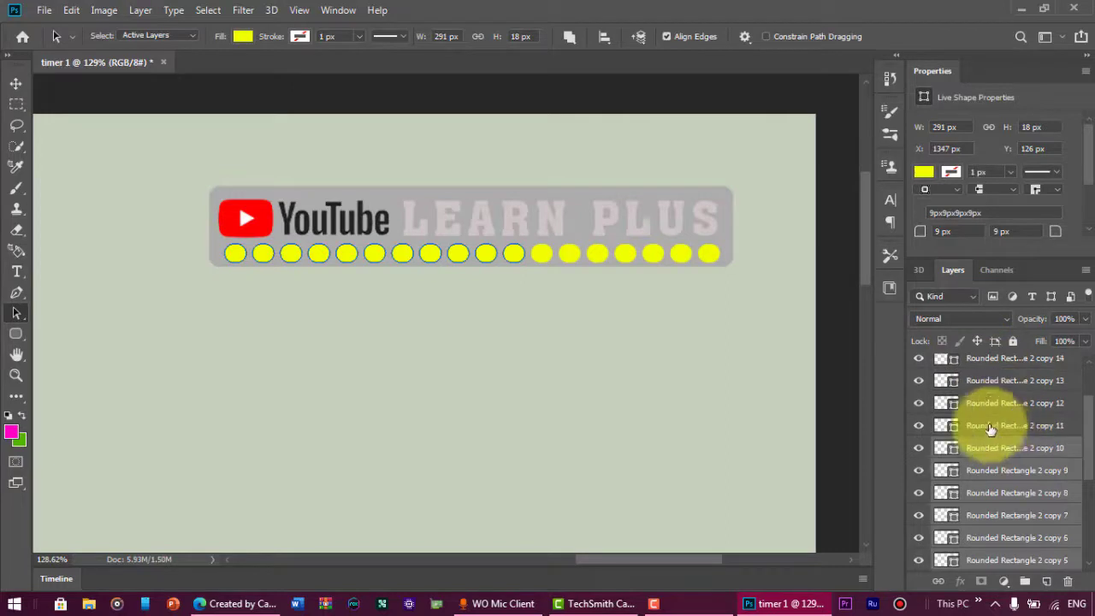
shift+click(991, 385)
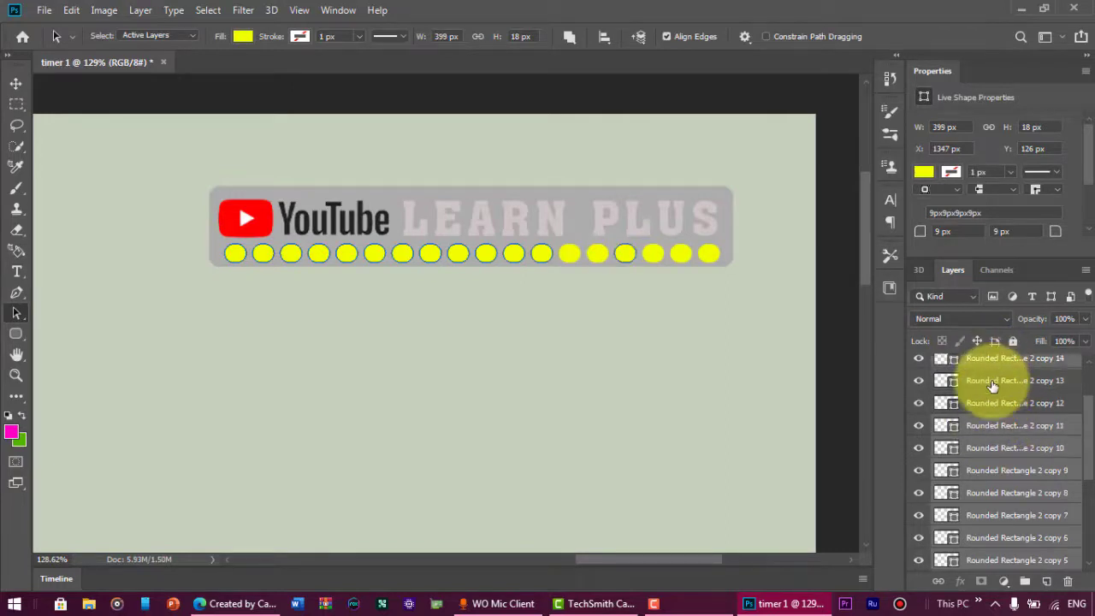
ctrl+click(1016, 404)
ctrl+click(1023, 359)
scroll(987, 415, up, 2)
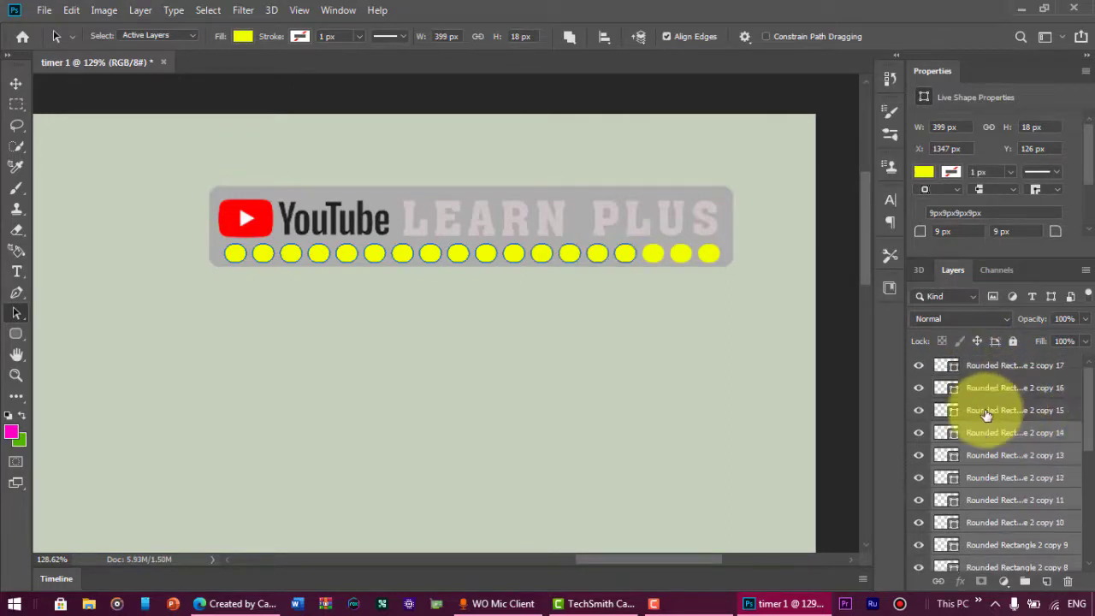
ctrl+click(992, 428)
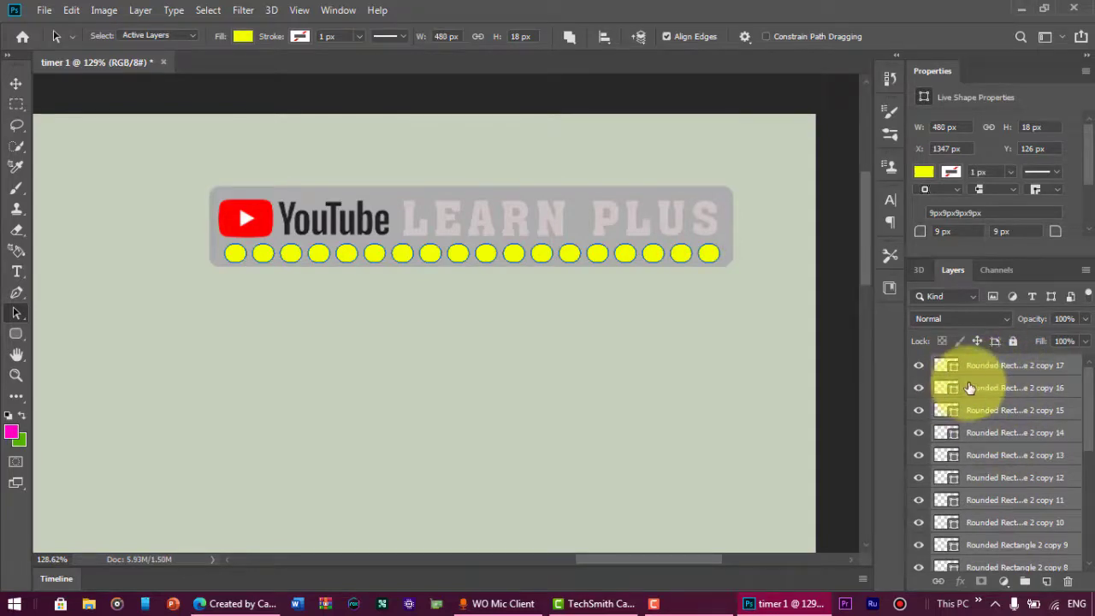
- Group the selected dot layers into a new group named SHAPES
right_click(969, 387)
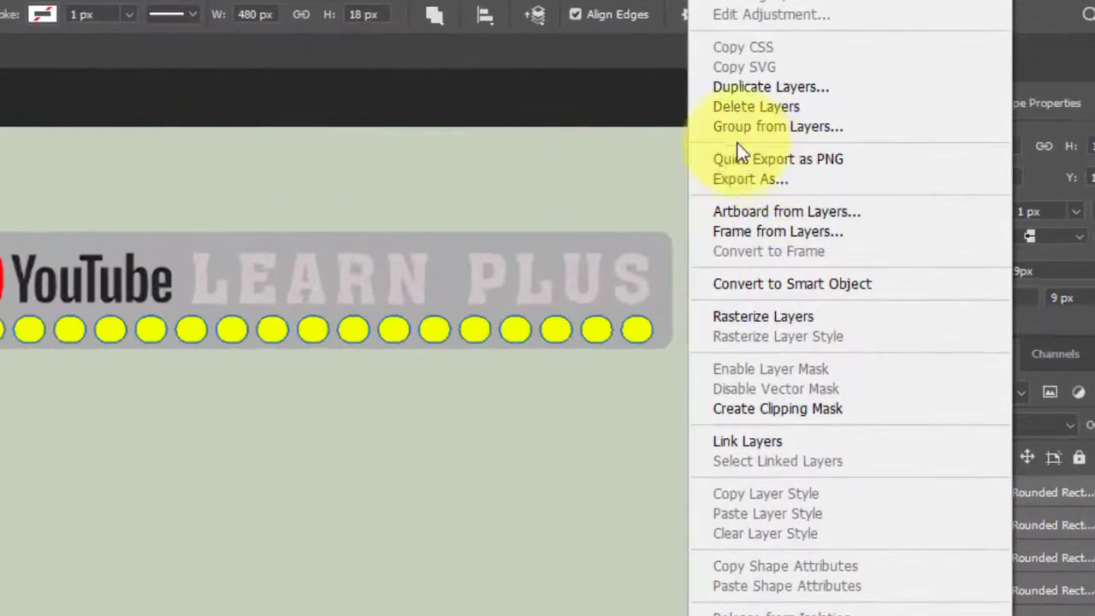
click(781, 126)
text(SHAPES)
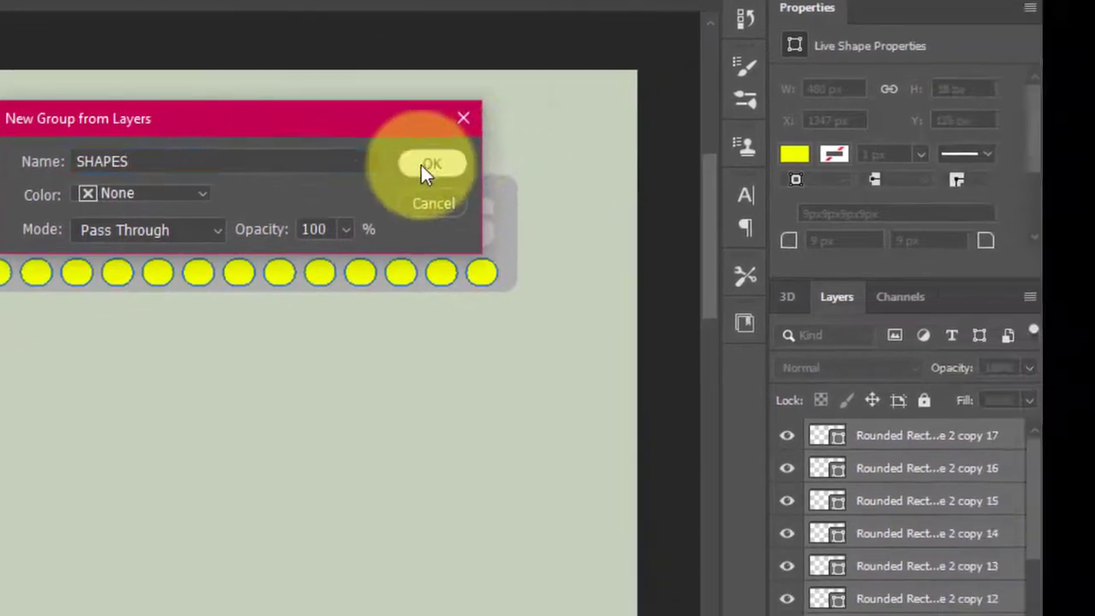
click(599, 221)
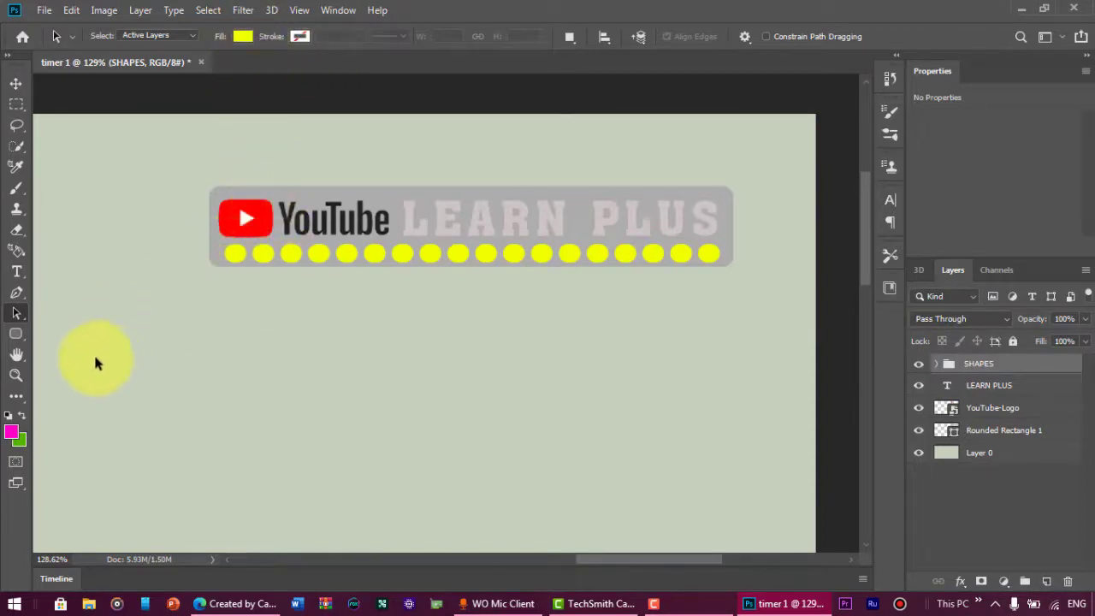
- Select the first yellow dot and extend the selection through ten dot layers
click(15, 86)
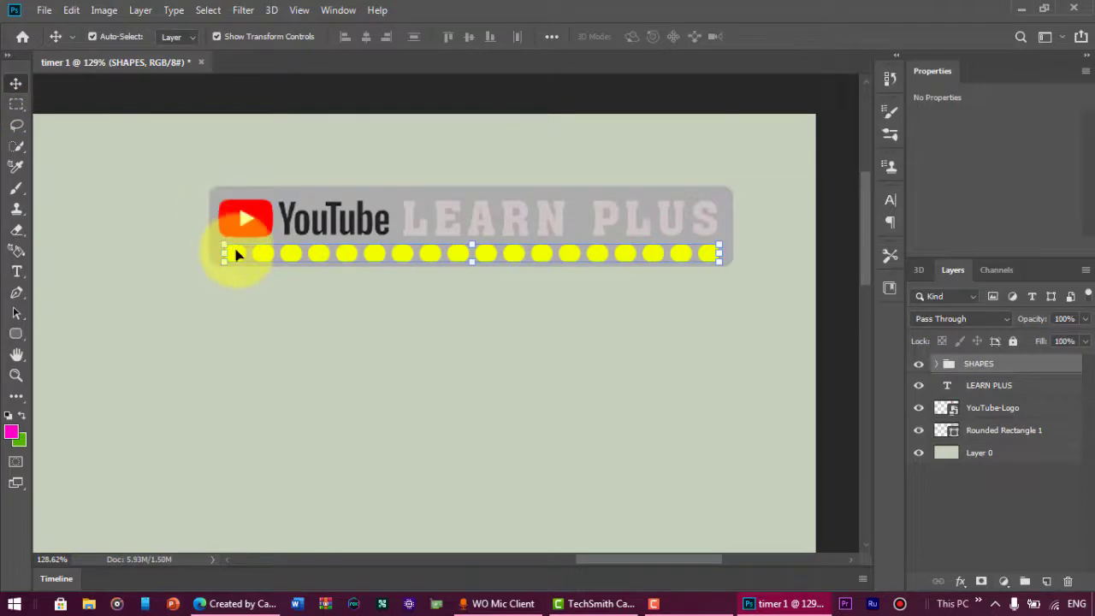
click(238, 254)
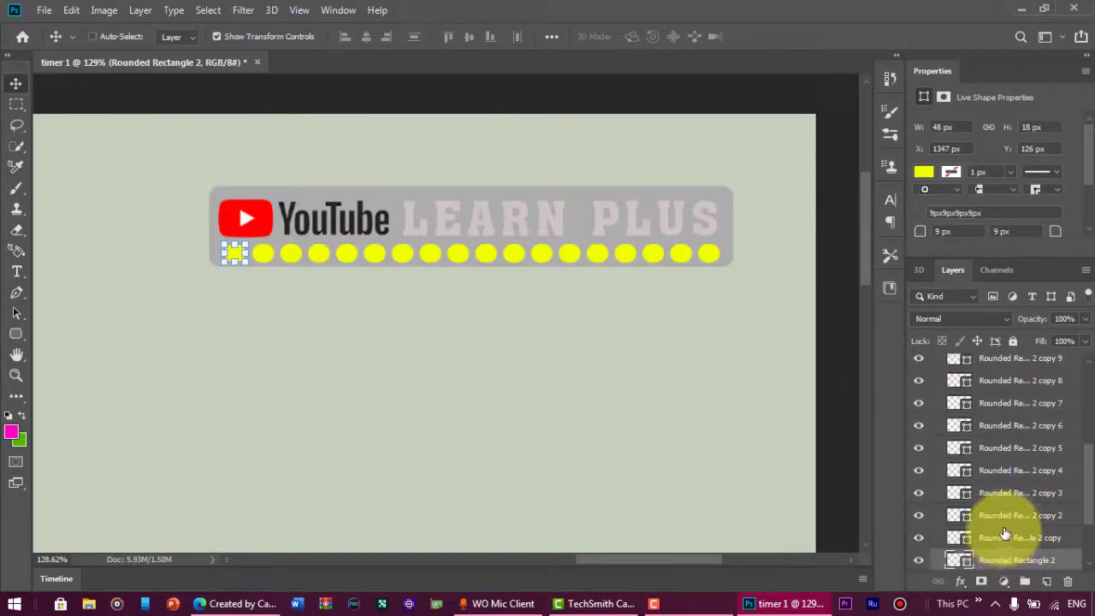
shift+click(1006, 470)
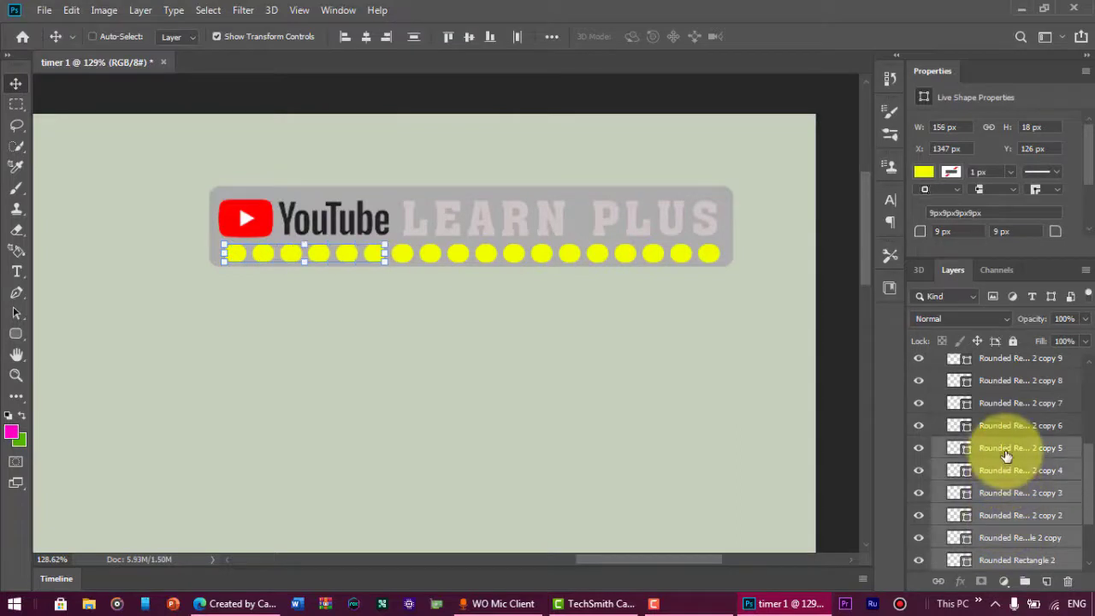
shift+click(1003, 425)
shift+click(1000, 403)
shift+click(996, 380)
shift+click(997, 357)
- Extend the dot selection through copy 17 and open the Fill colour swatches
scroll(1001, 373, up, 1)
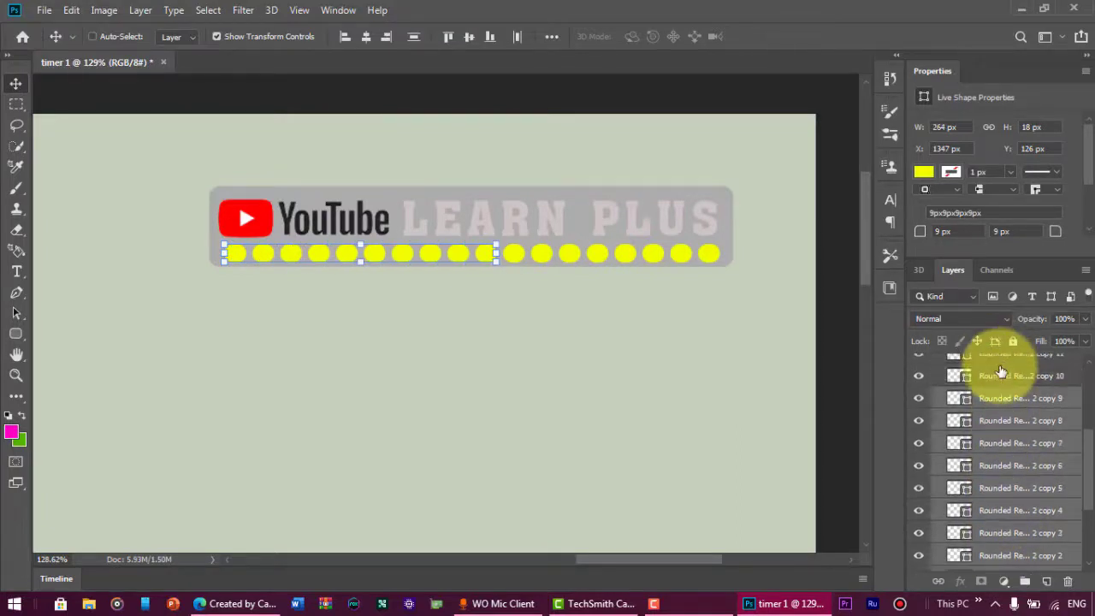
scroll(999, 367, up, 2)
shift+click(1002, 430)
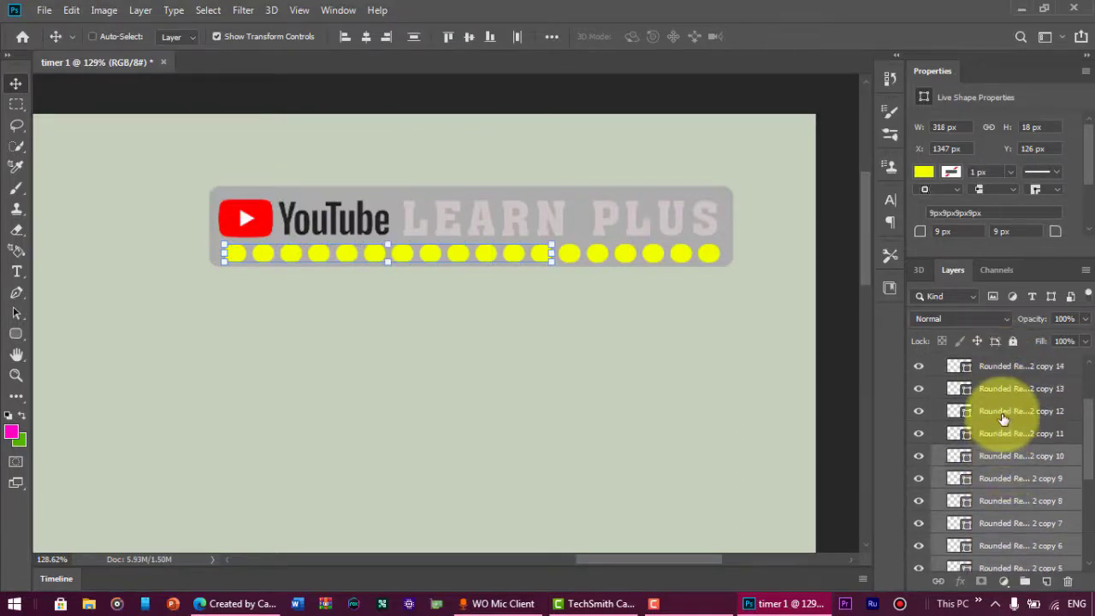
shift+click(1000, 366)
scroll(1001, 368, up, 1)
shift+click(1010, 404)
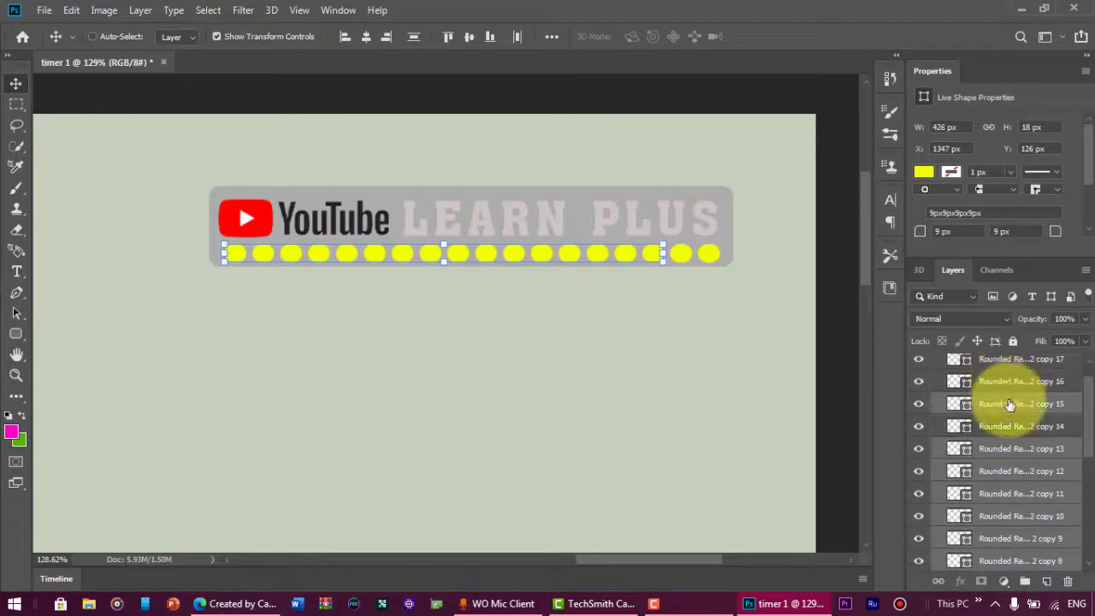
scroll(1008, 387, up, 1)
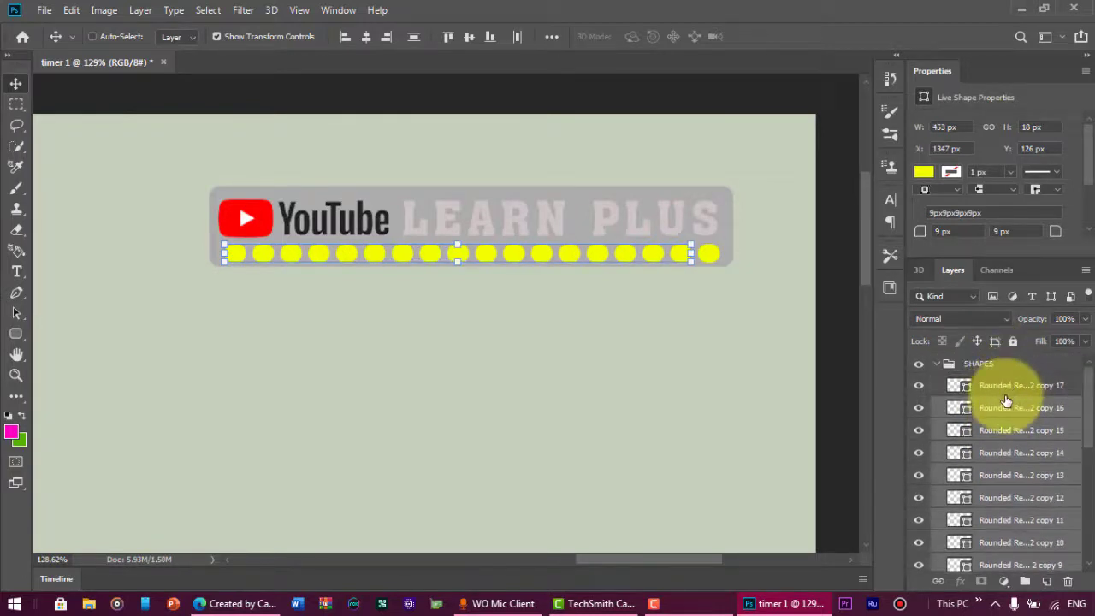
shift+click(1007, 388)
click(923, 172)
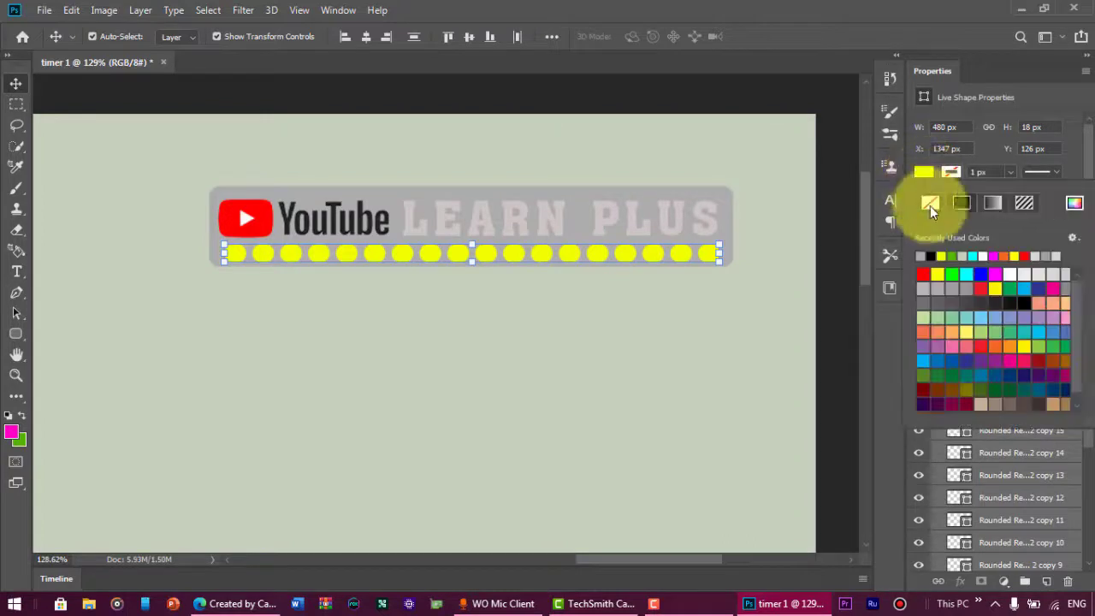
- Fill all the selected dots with white
click(1054, 255)
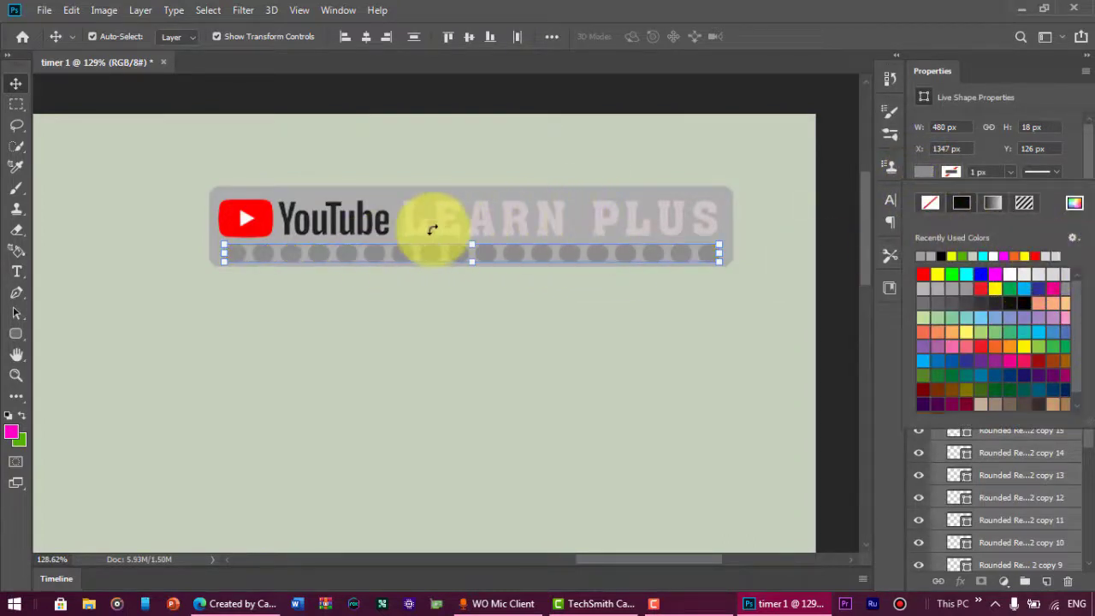
click(1011, 272)
click(618, 235)
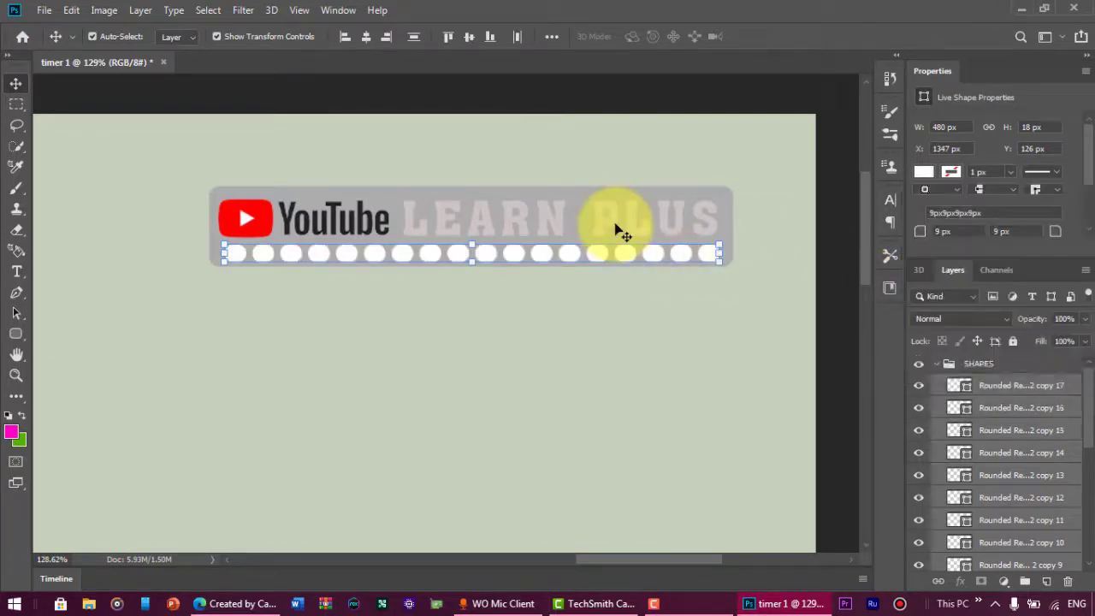
- Change the LEARN PLUS text colour to white ffffff
key(t)
click(611, 227)
key(ctrl+a)
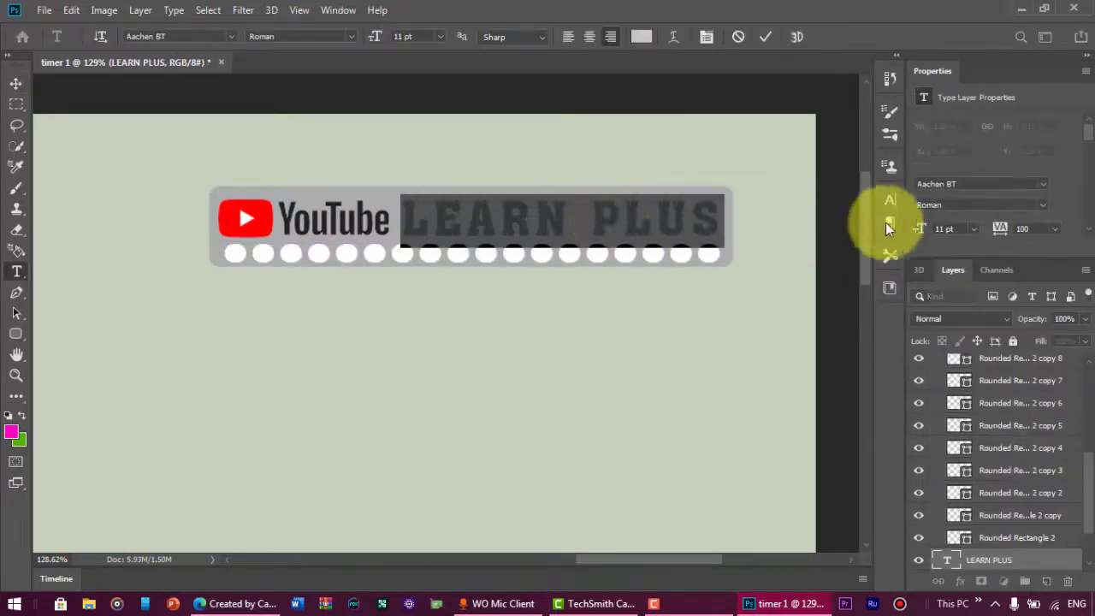
click(640, 37)
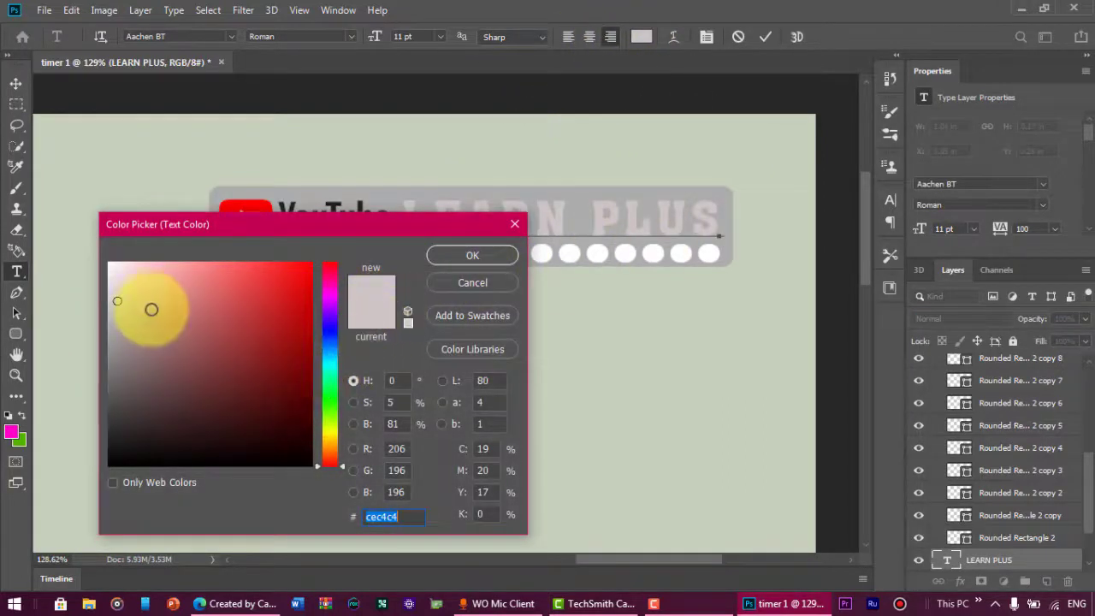
click(109, 263)
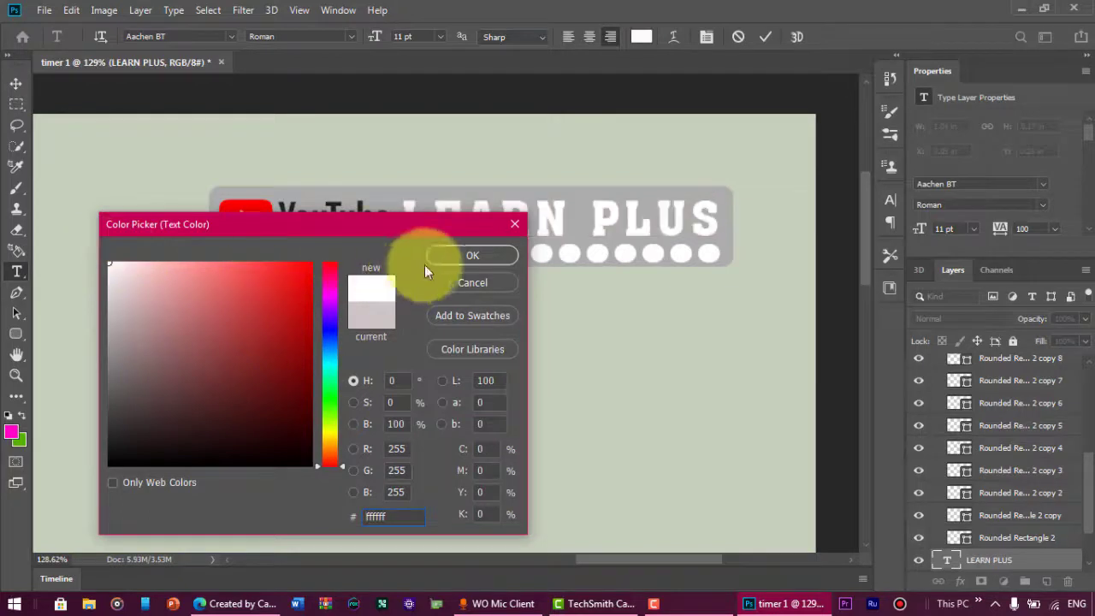
click(471, 257)
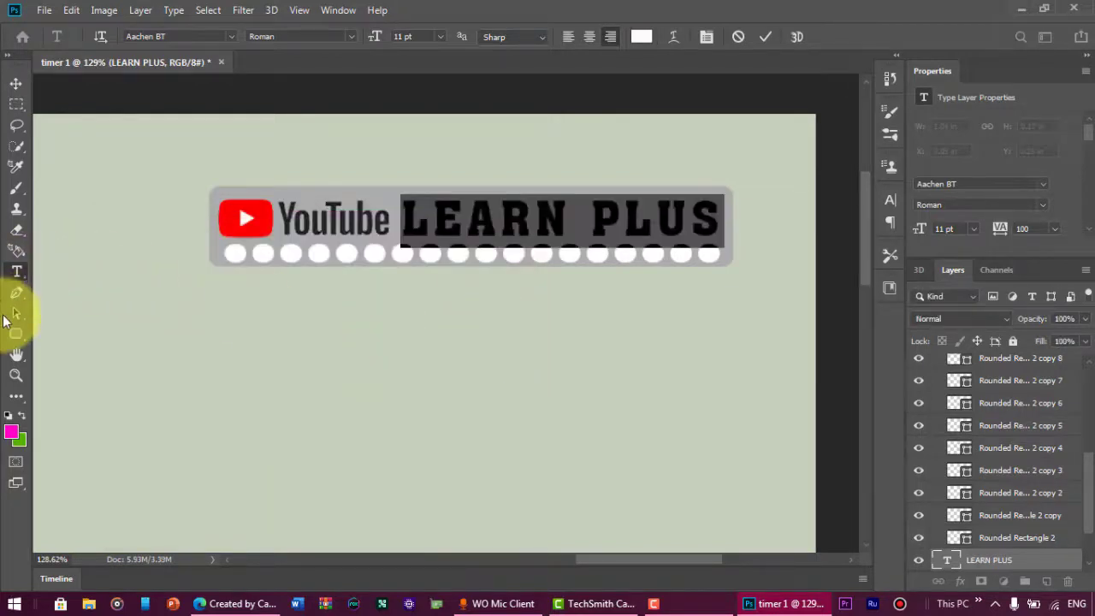
click(12, 318)
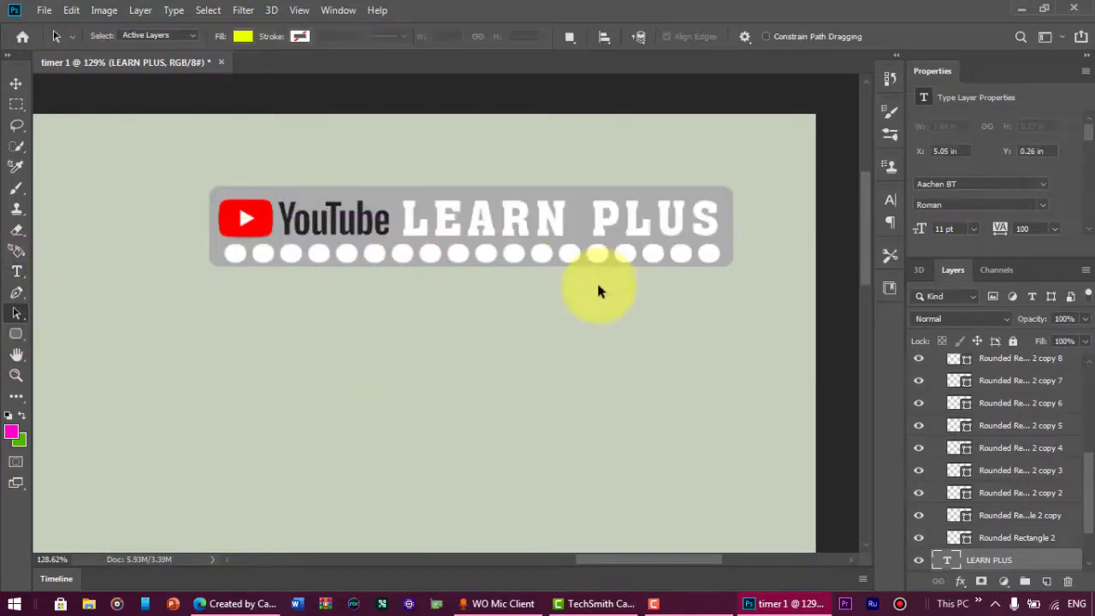
scroll(596, 280, down, 2)
scroll(597, 280, down, 1)
scroll(990, 415, down, 2)
scroll(990, 419, down, 1)
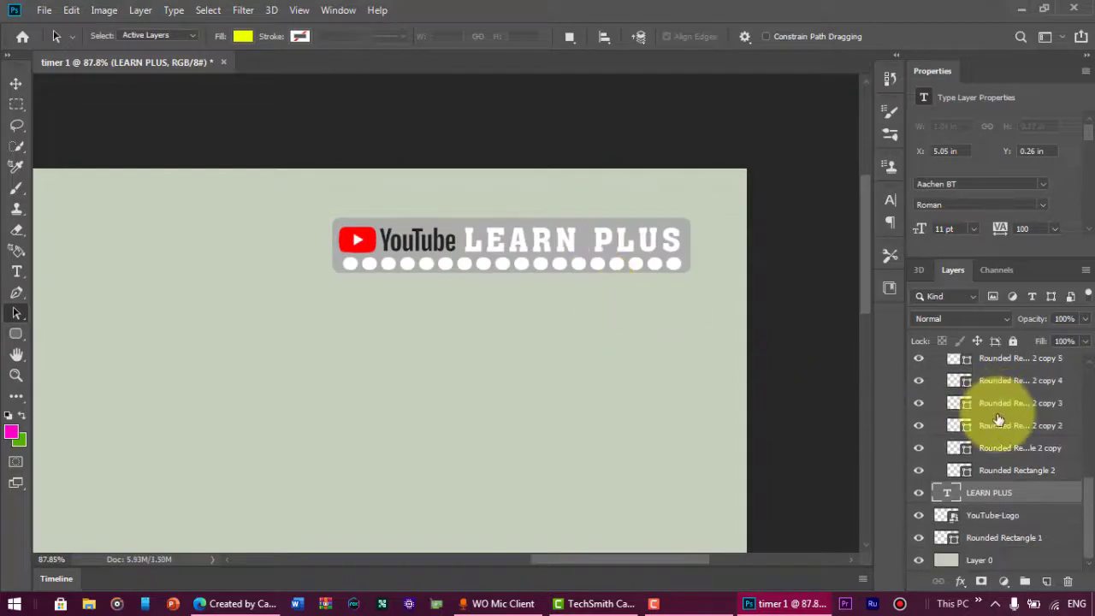
scroll(991, 424, up, 5)
scroll(986, 426, up, 3)
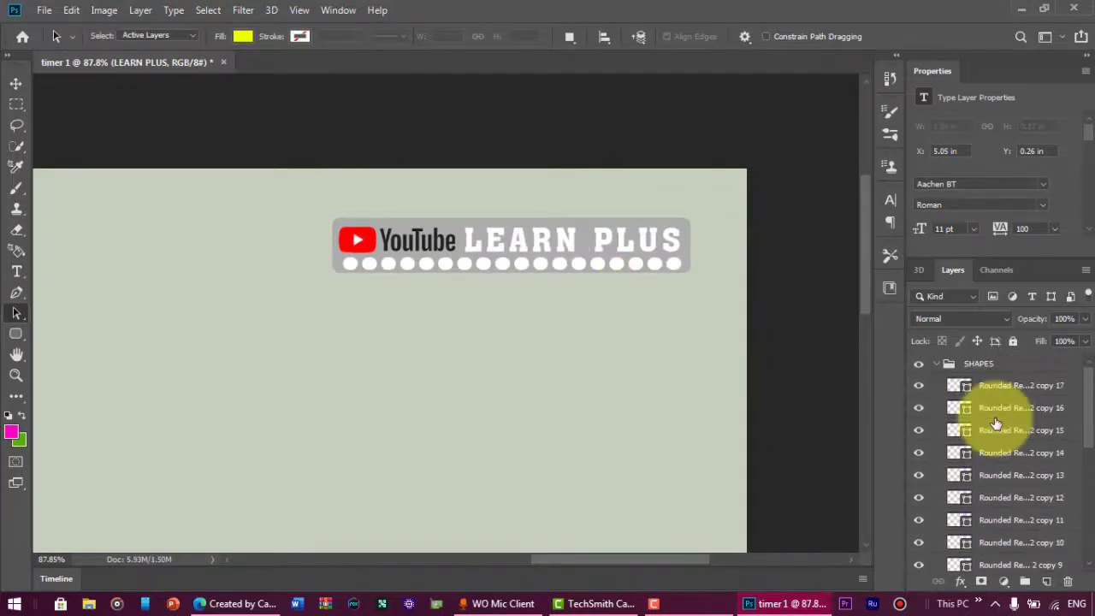
click(963, 363)
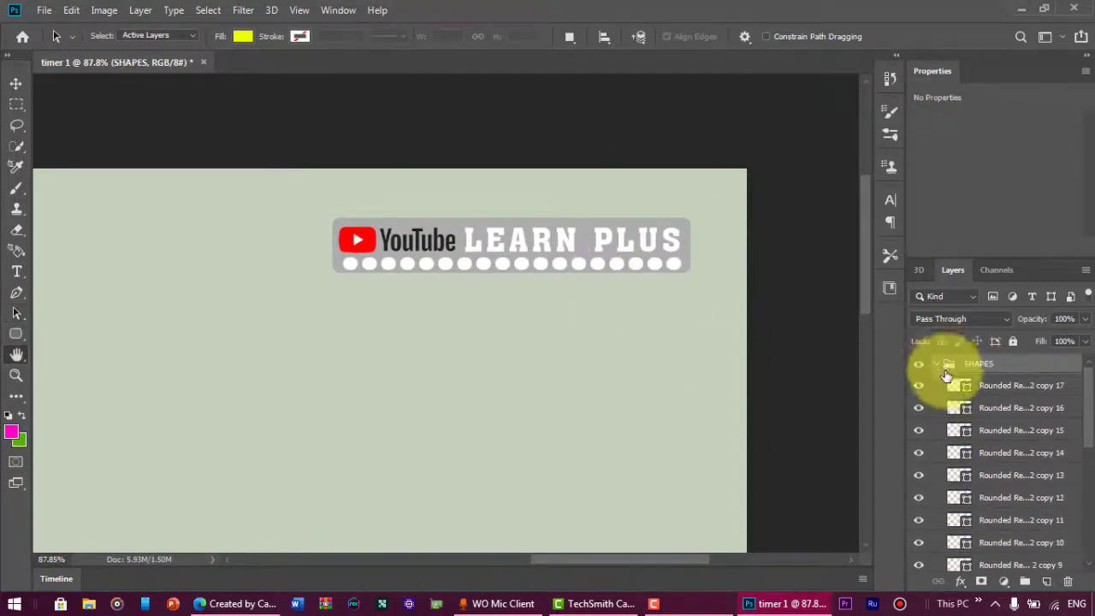
double_click(946, 365)
key(Escape)
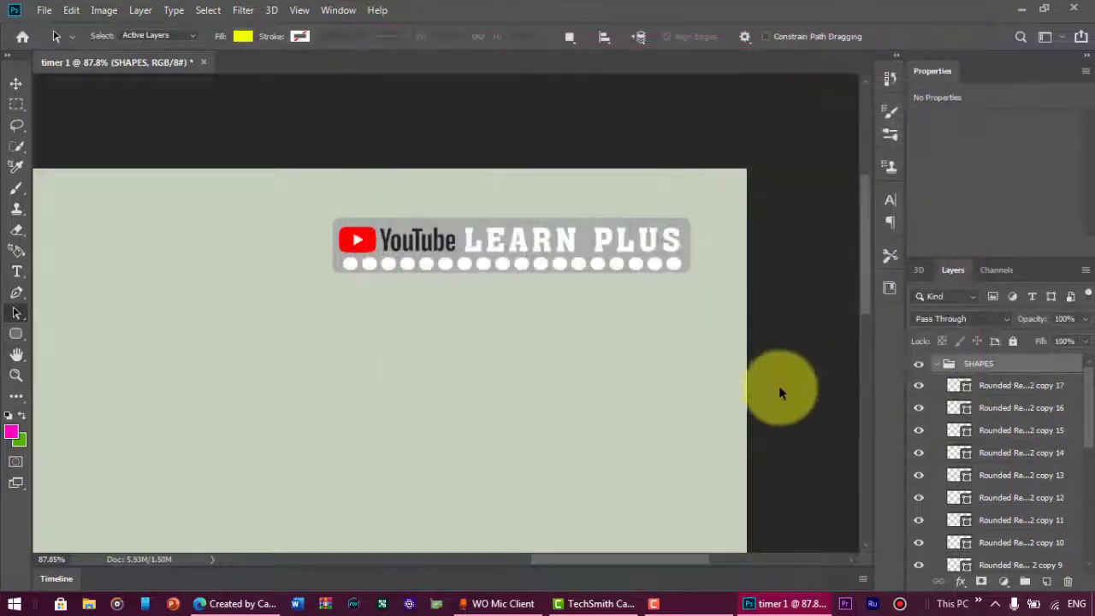
scroll(967, 411, down, 2)
scroll(976, 409, down, 2)
scroll(973, 411, down, 2)
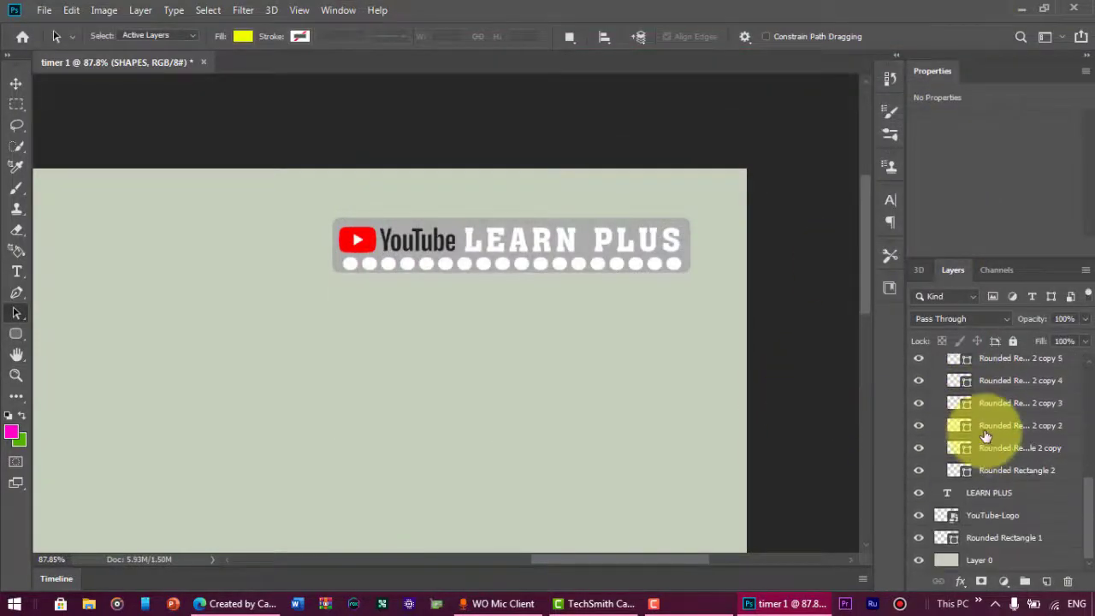
click(529, 318)
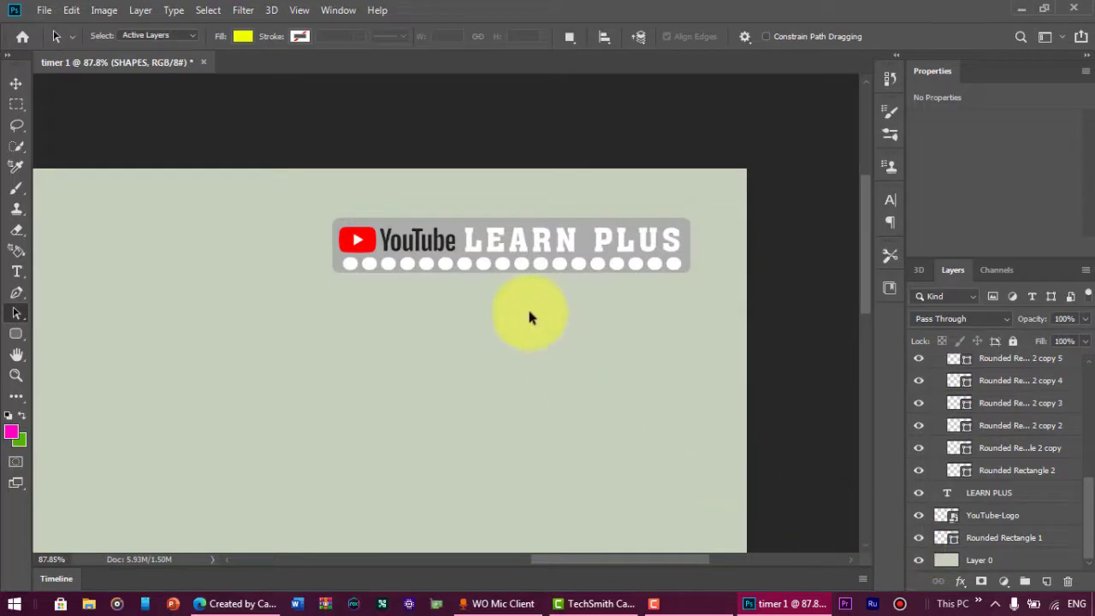
scroll(576, 345, down, 1)
scroll(382, 385, down, 1)
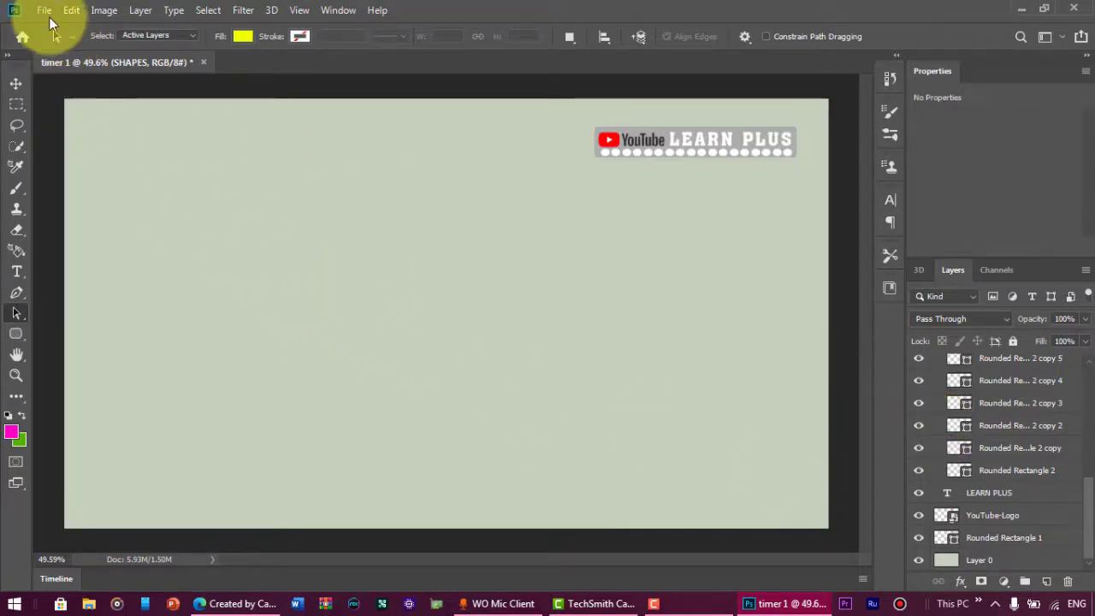
- Start a Save As of the banner, then cancel it
click(44, 10)
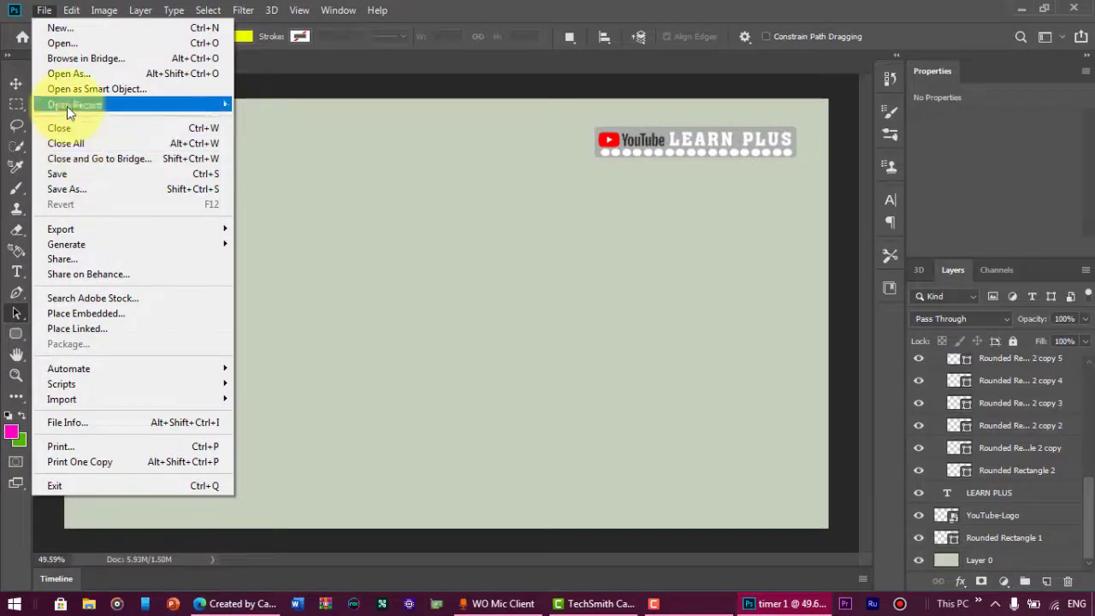
click(67, 190)
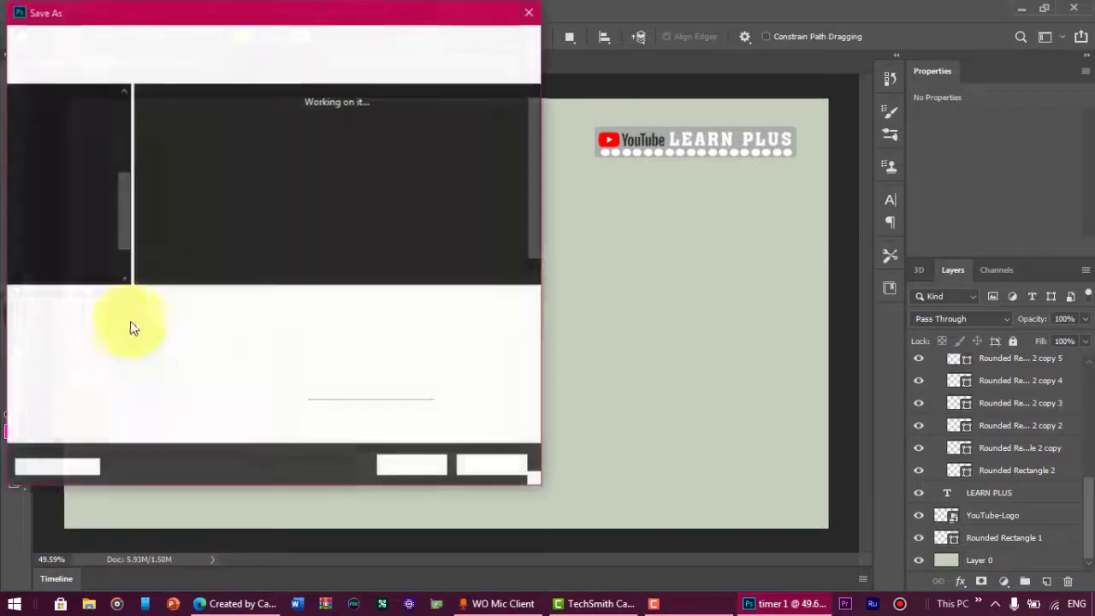
click(168, 318)
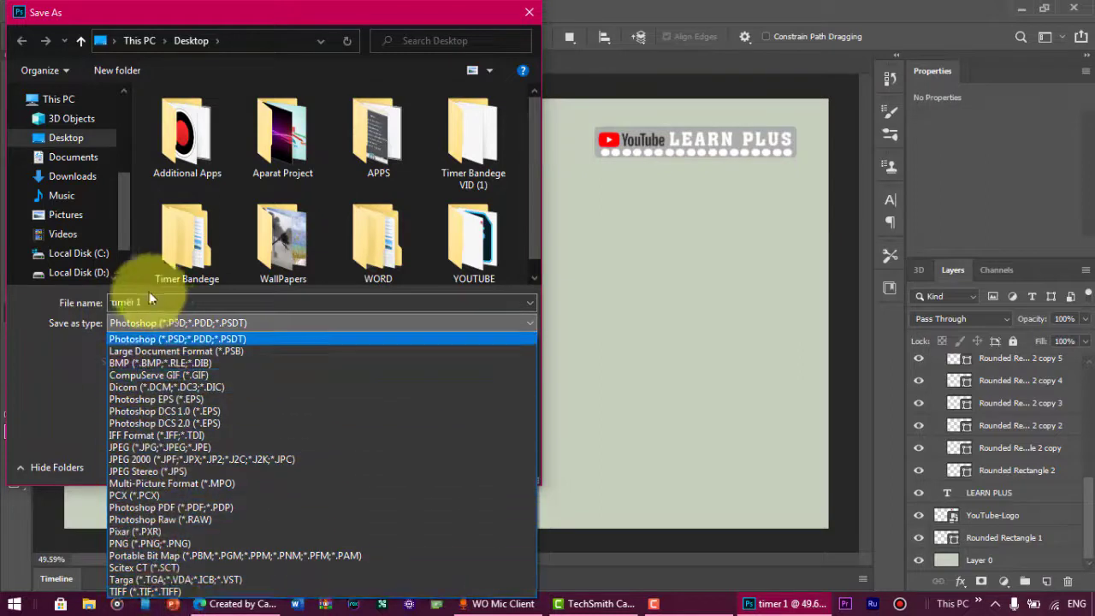
click(522, 17)
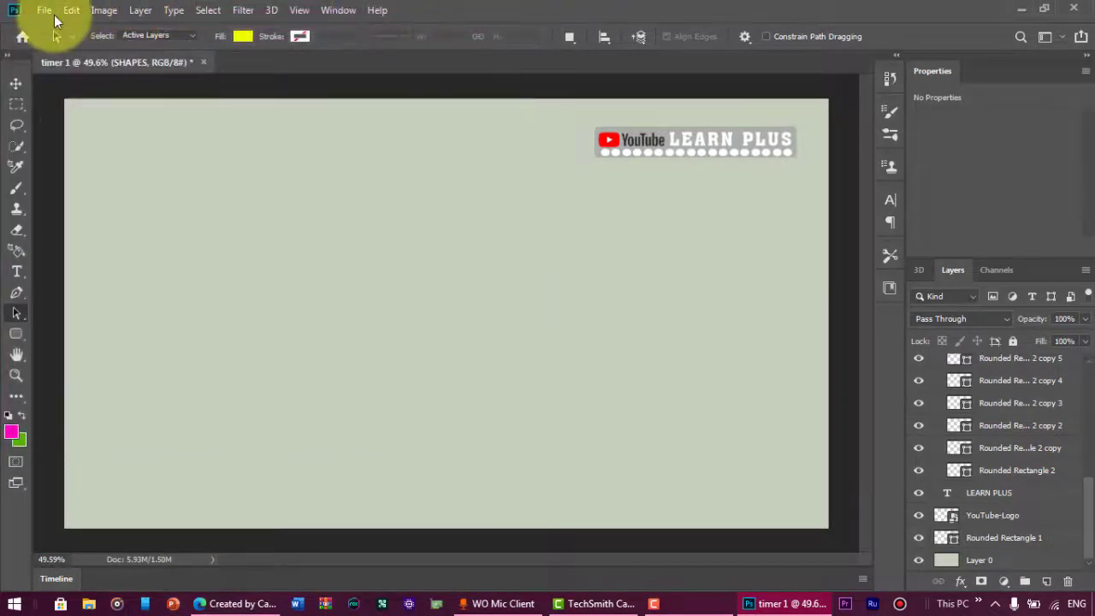
- Save the banner as timer 1 PNG on the Desktop and minimize Photoshop
click(43, 12)
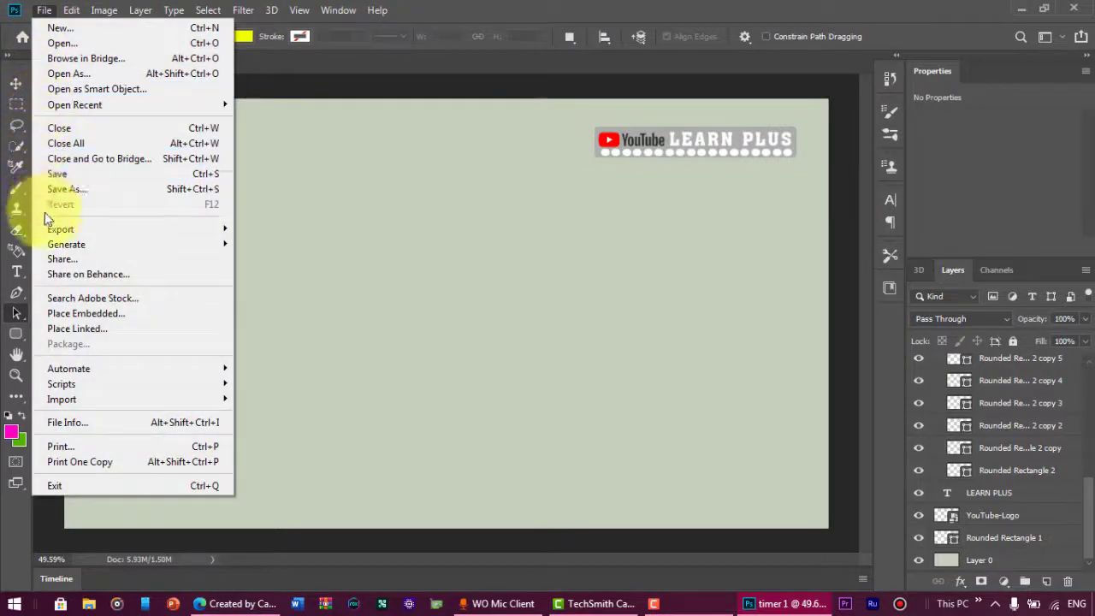
click(49, 189)
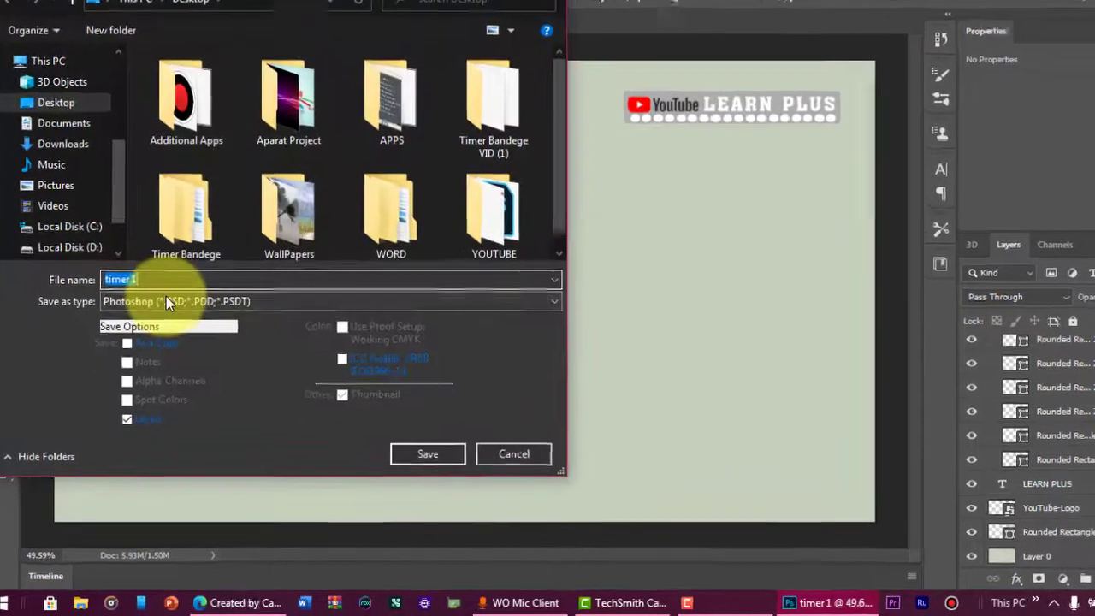
click(162, 319)
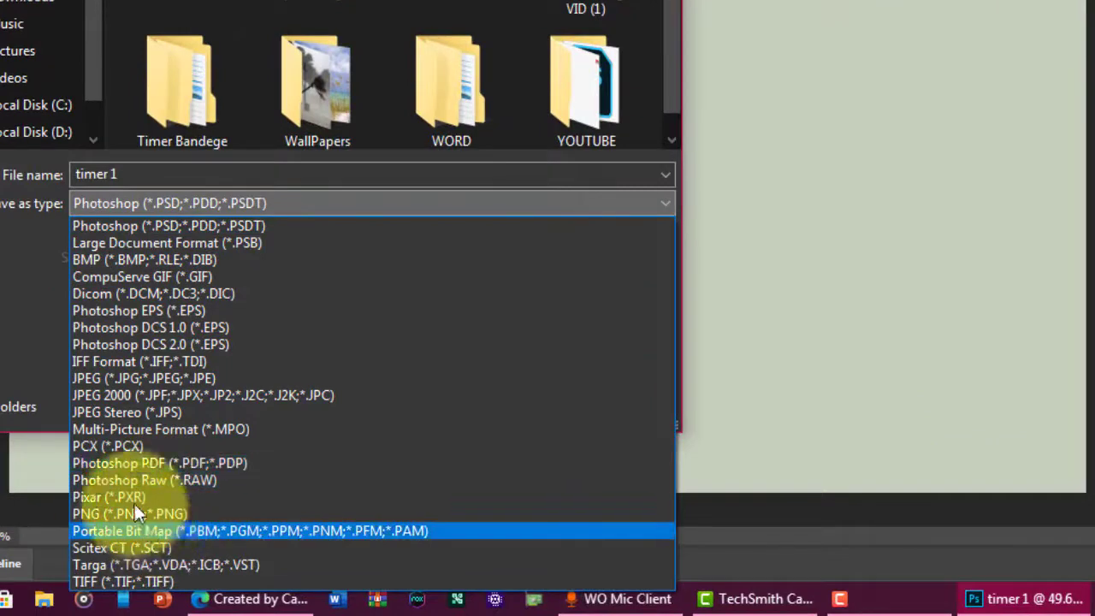
click(156, 514)
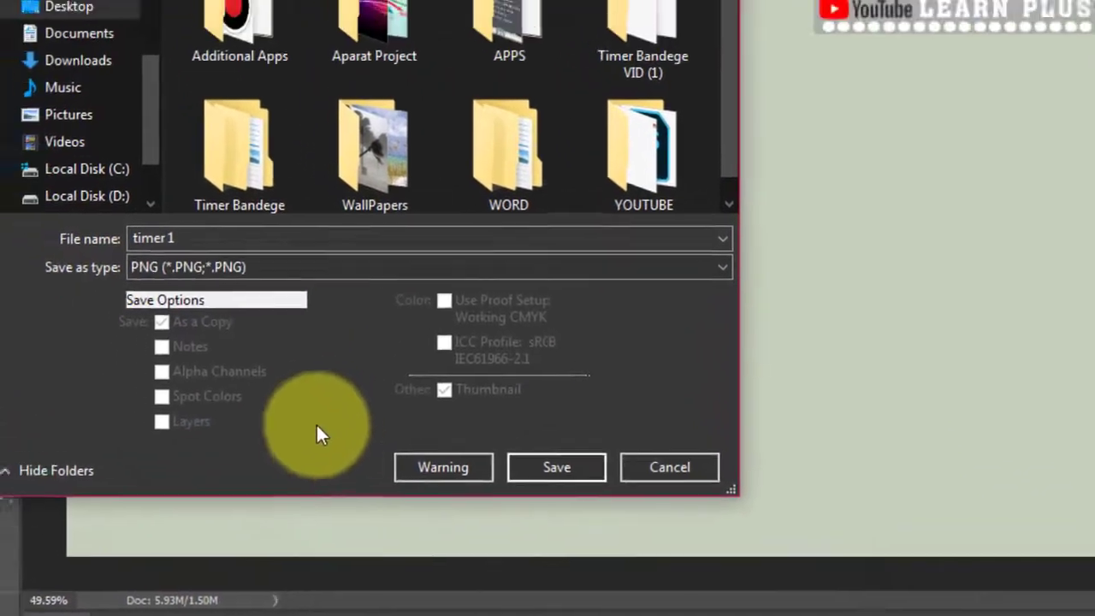
mouse_move(190, 142)
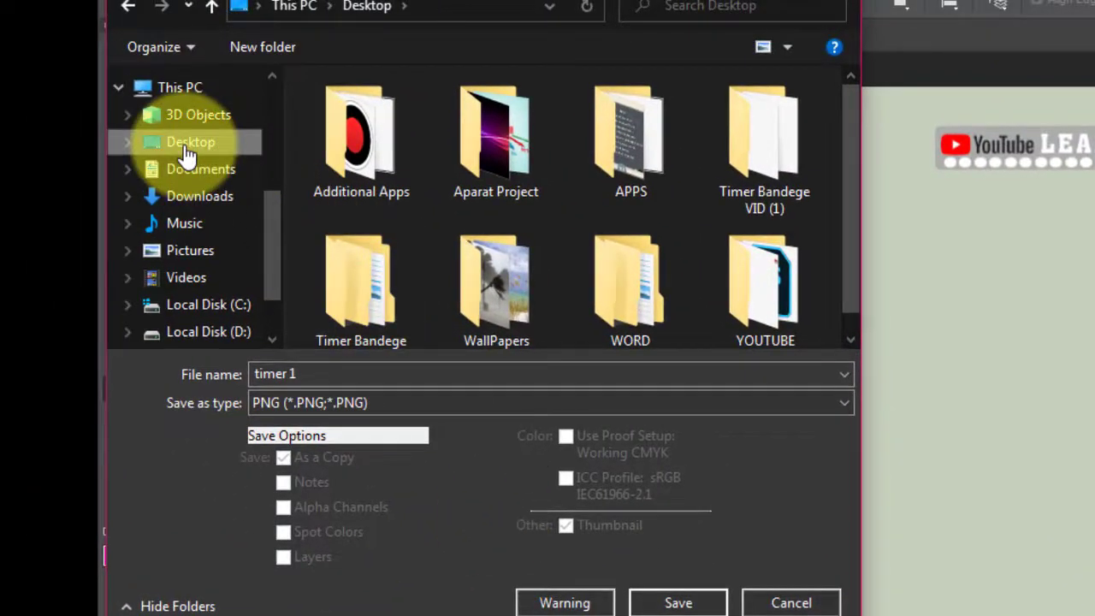
click(678, 603)
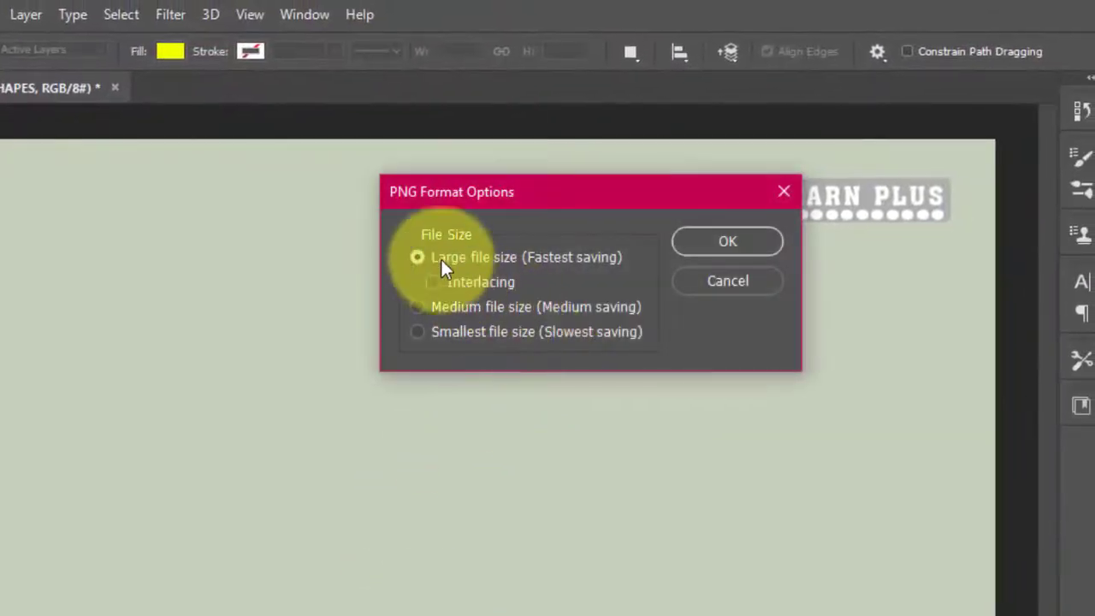
drag(467, 204, 372, 220)
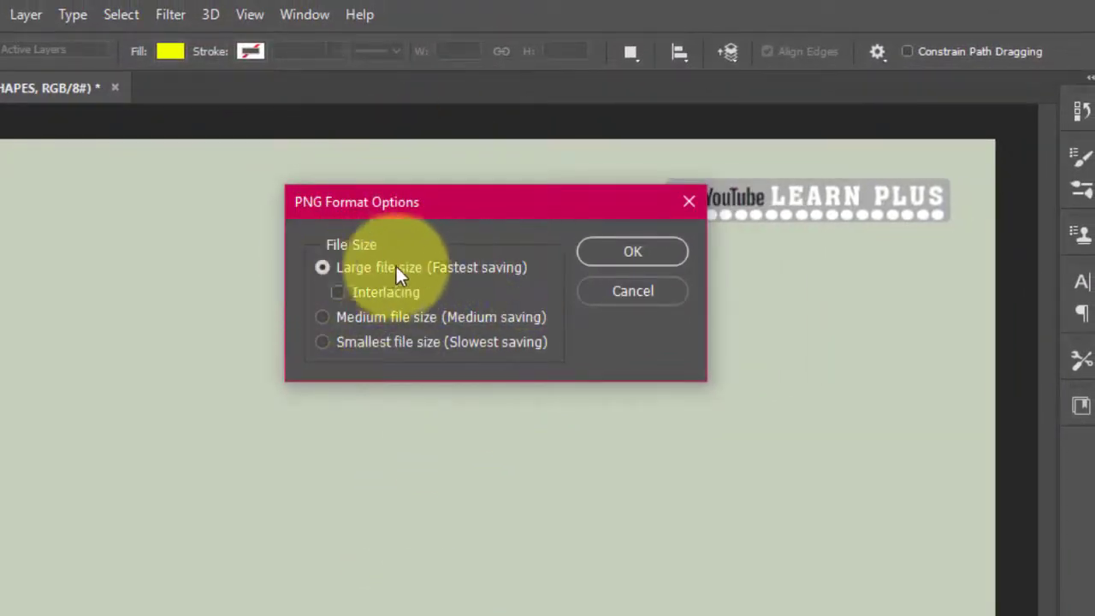
click(659, 246)
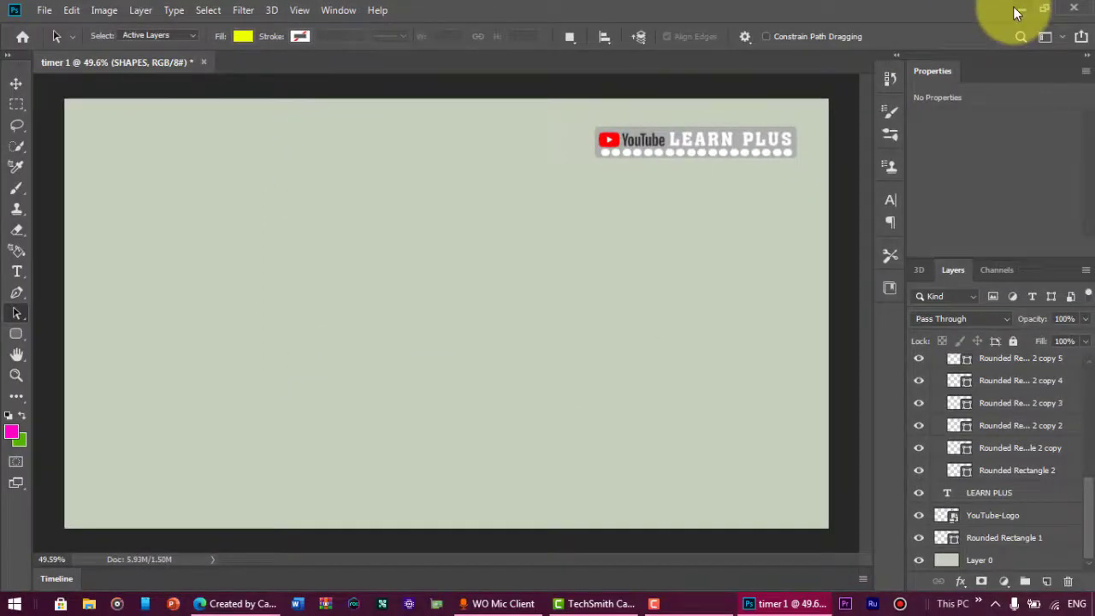
click(1014, 8)
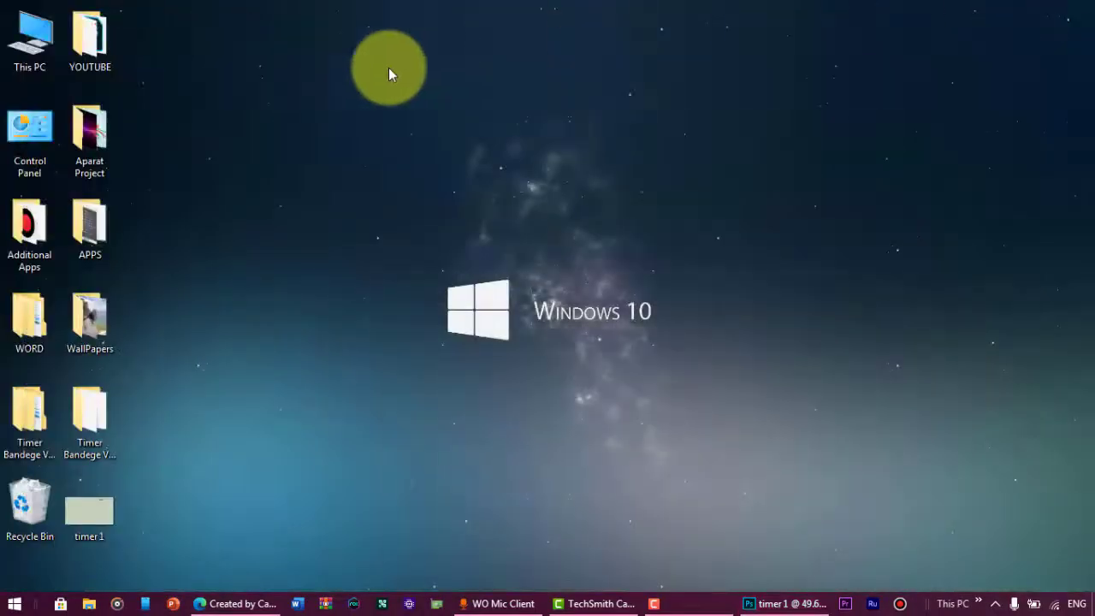
double_click(97, 511)
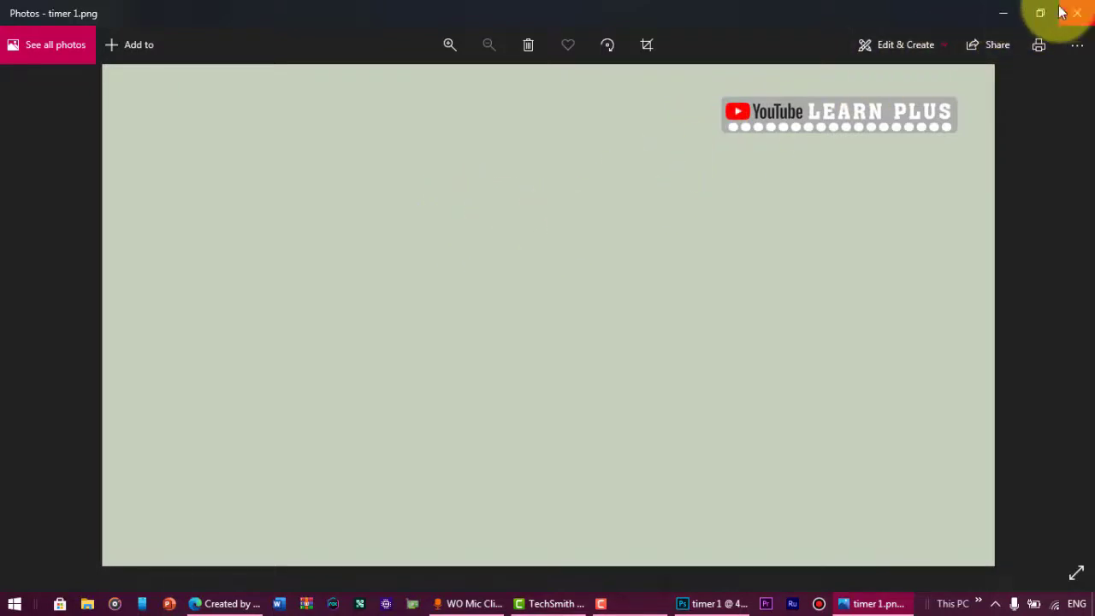
click(1006, 12)
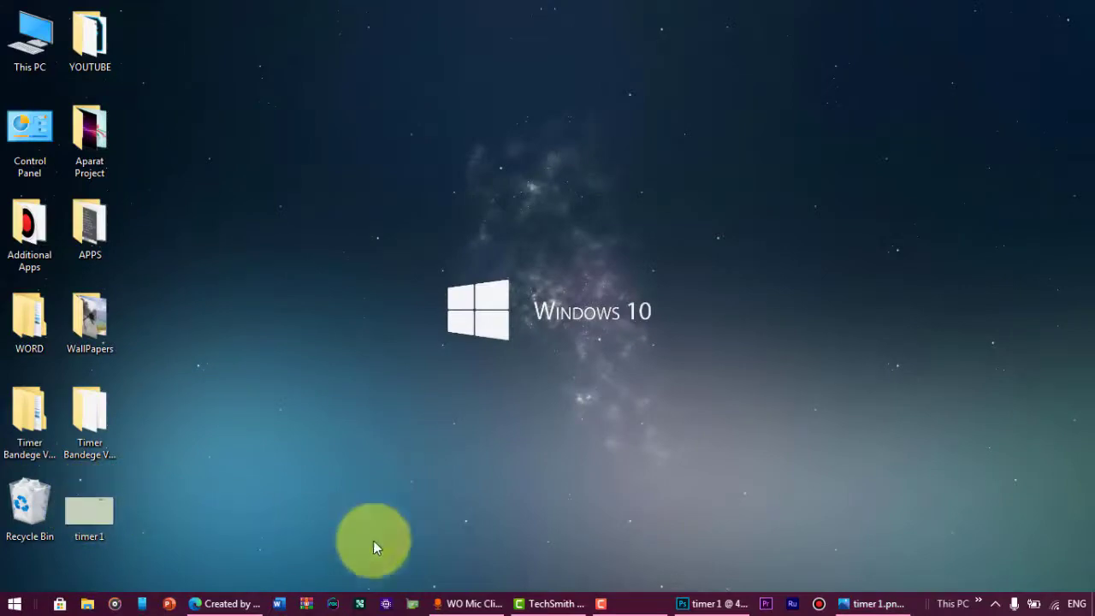
- Return to Photoshop and hide Layer 0, leaving the banner on a transparent canvas
click(710, 603)
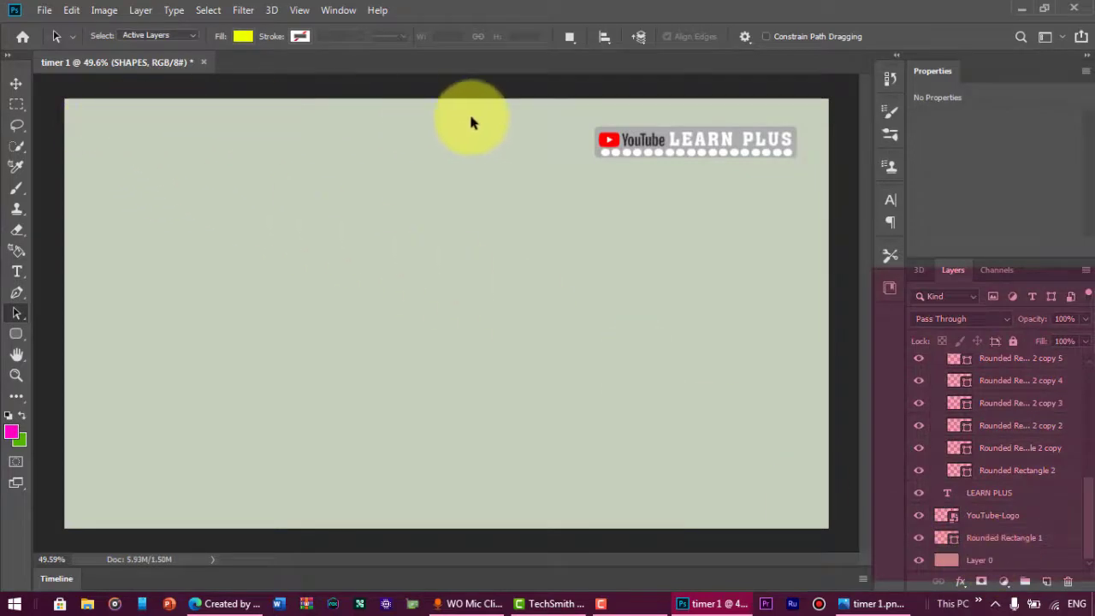
click(919, 561)
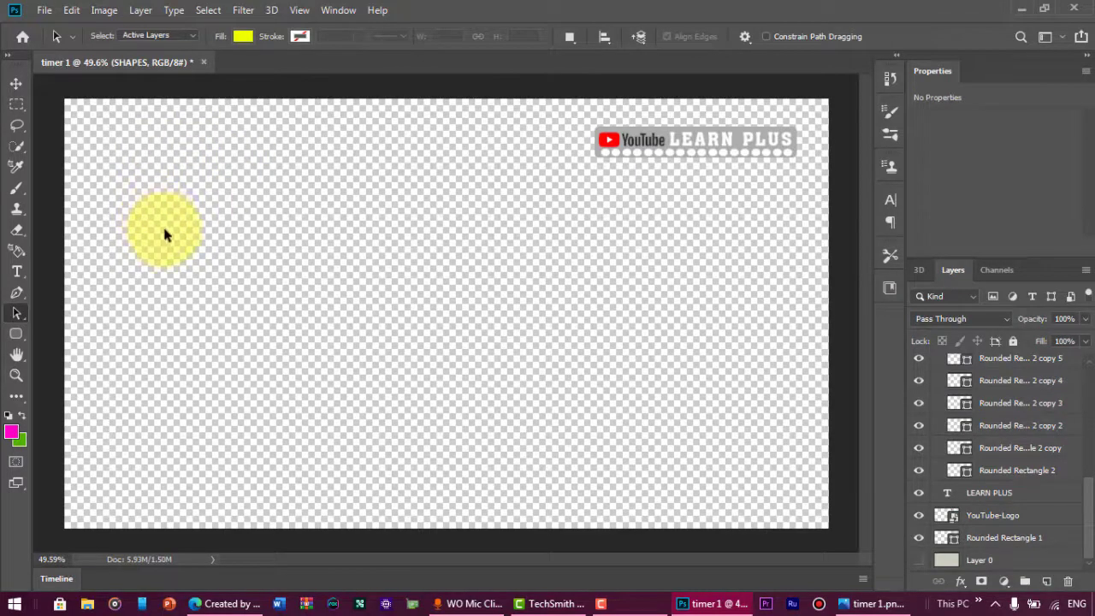
- Try saving the banner as a PNG over timer 1, then dismiss the could-not-save error
click(42, 10)
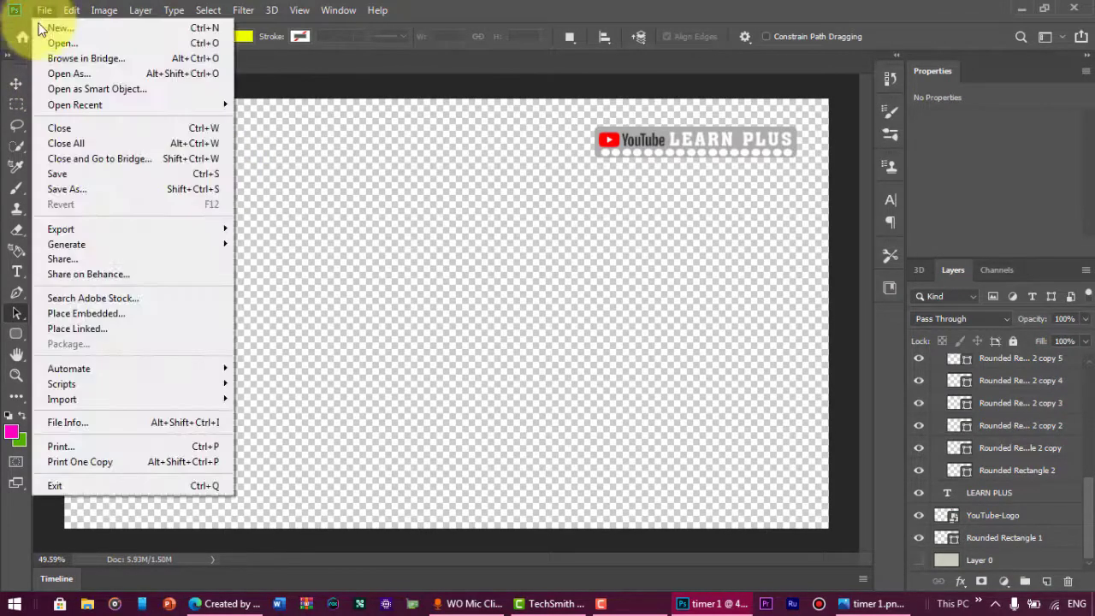
click(47, 189)
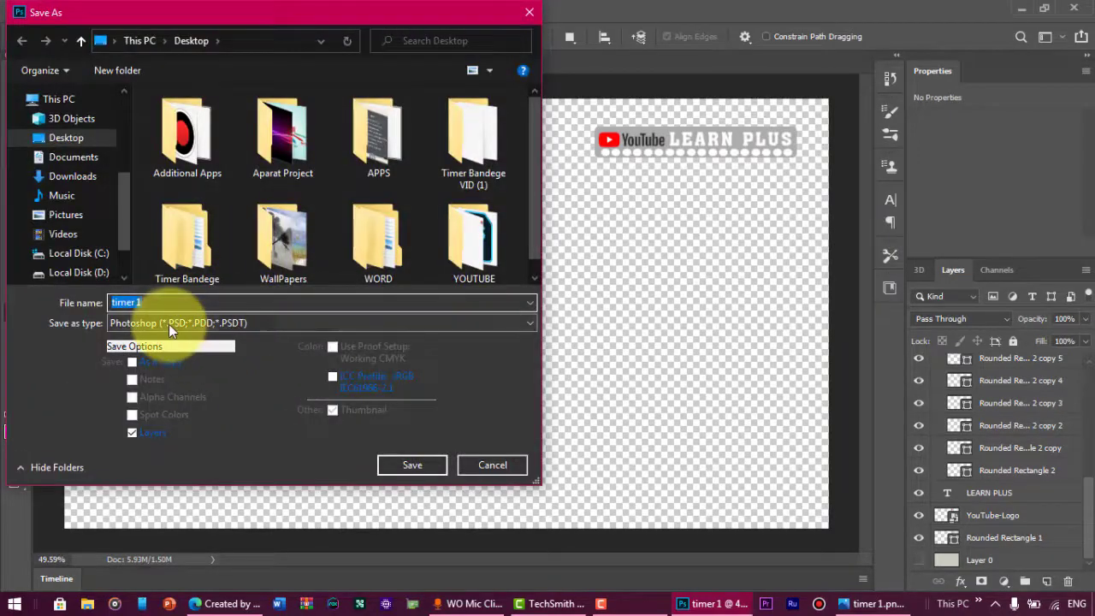
click(168, 325)
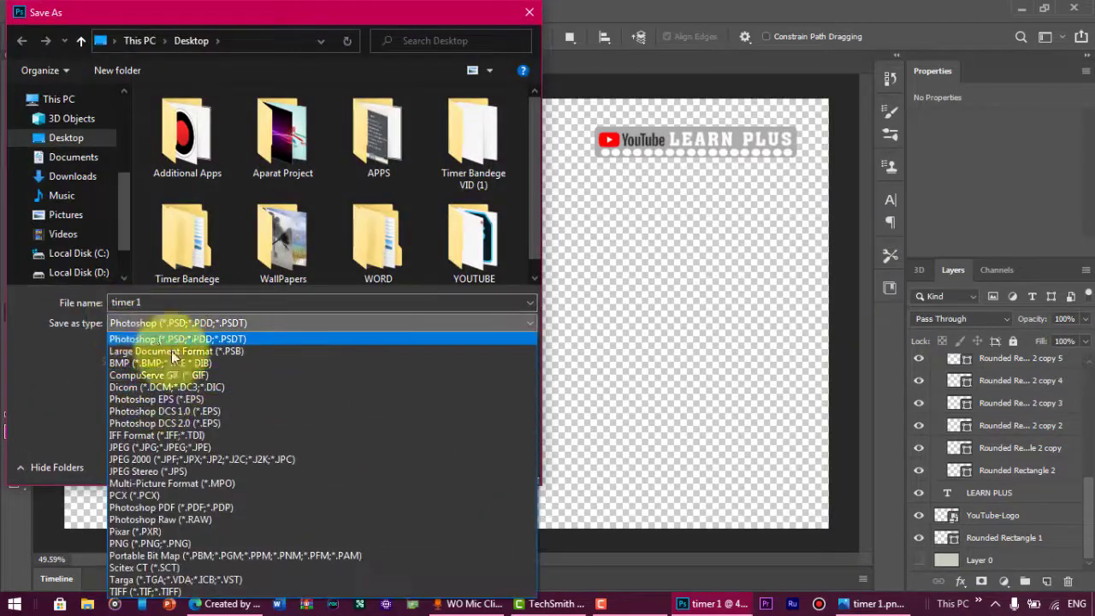
click(143, 545)
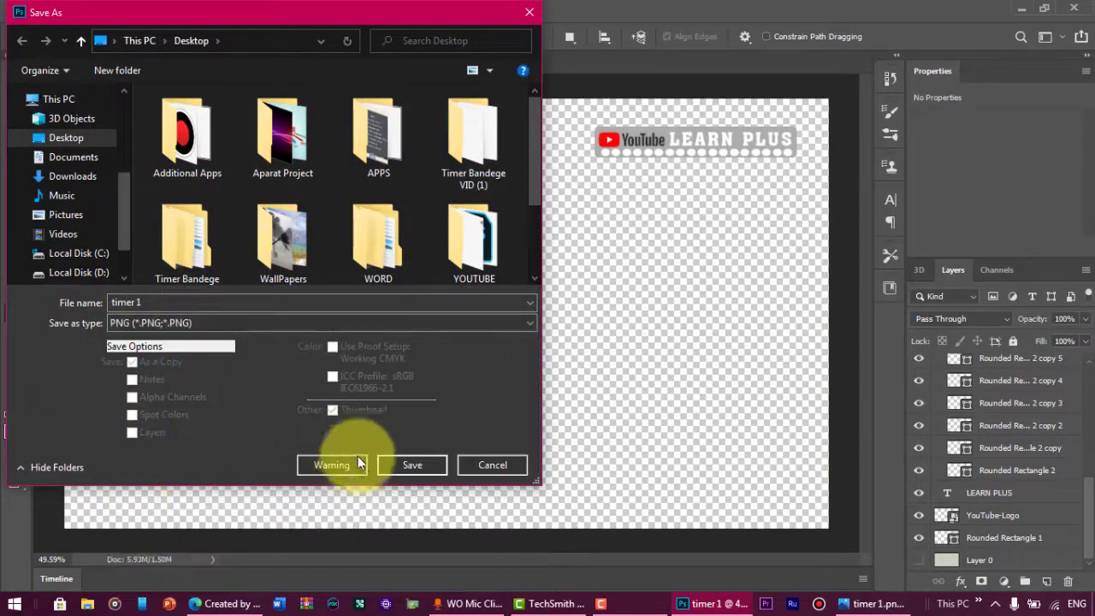
click(397, 462)
click(587, 303)
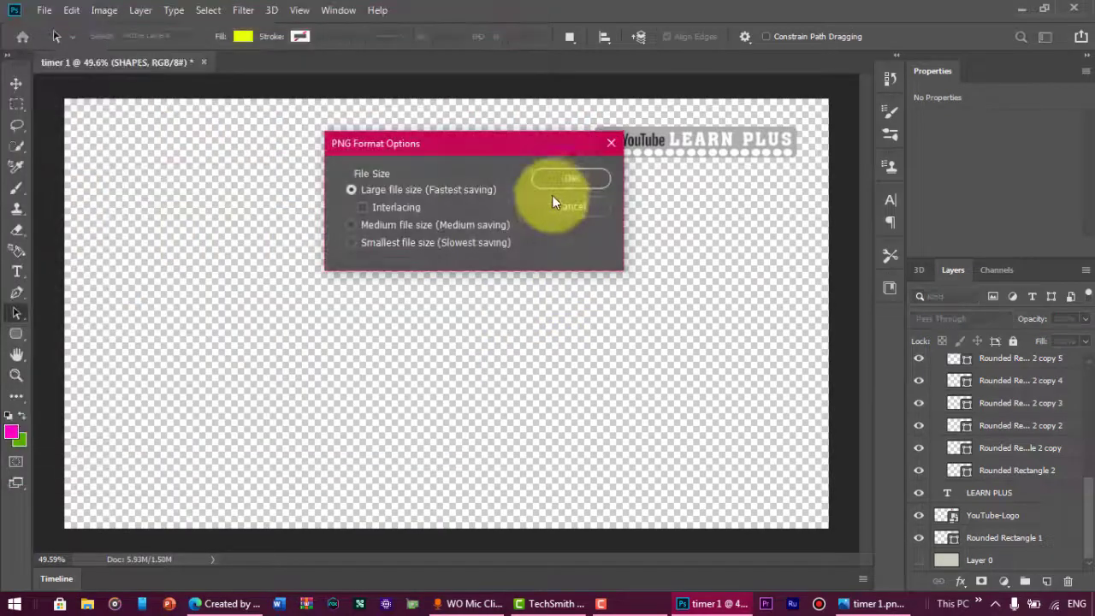
click(562, 178)
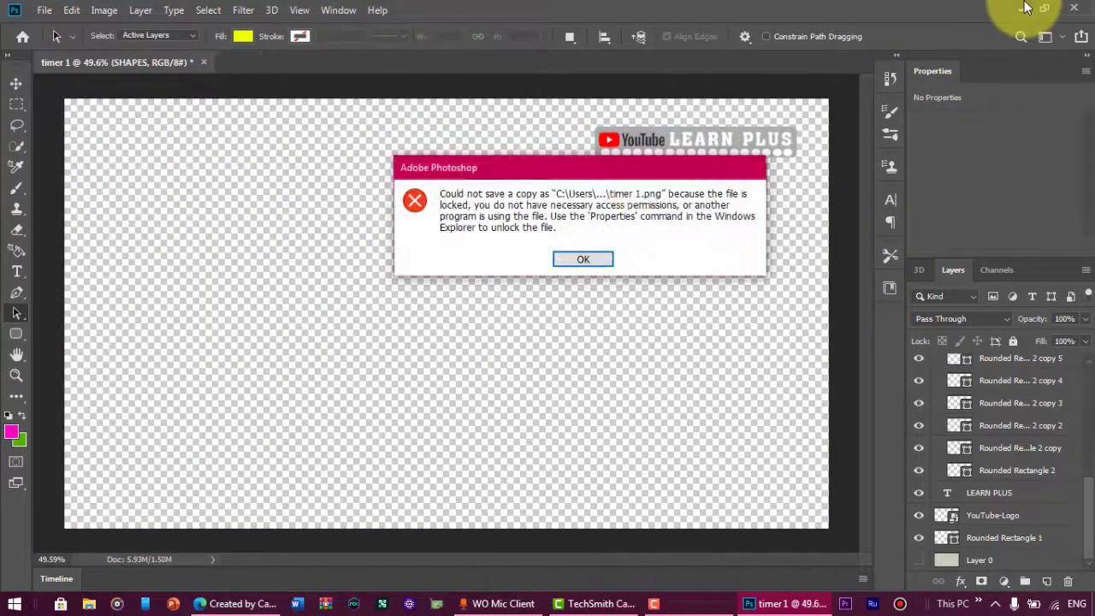
click(572, 261)
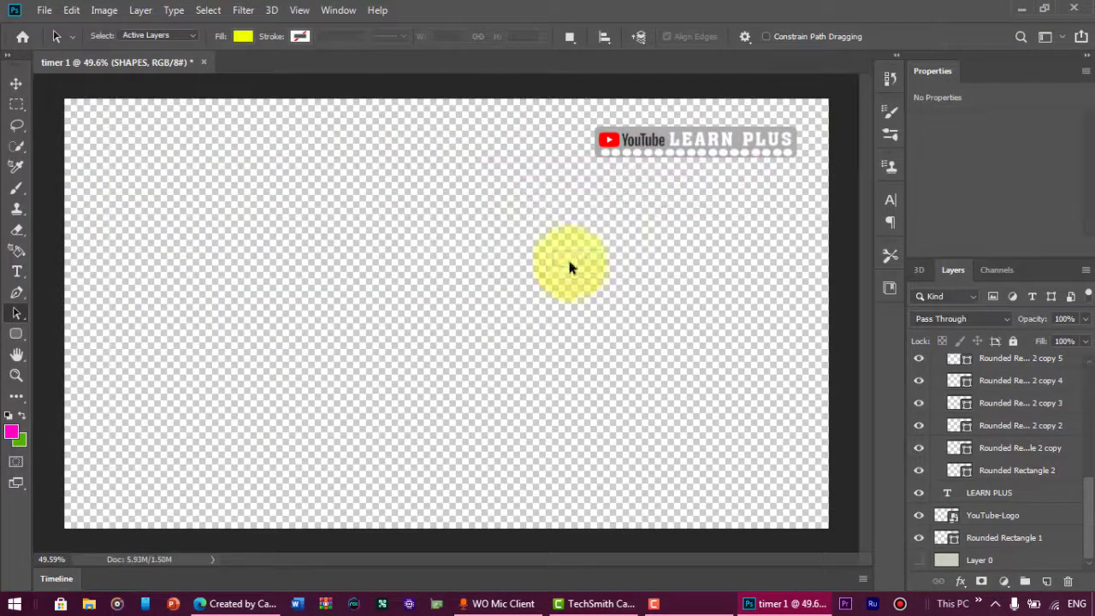
- Save the banner to the Desktop as a PNG renamed 'timer 2'
click(44, 9)
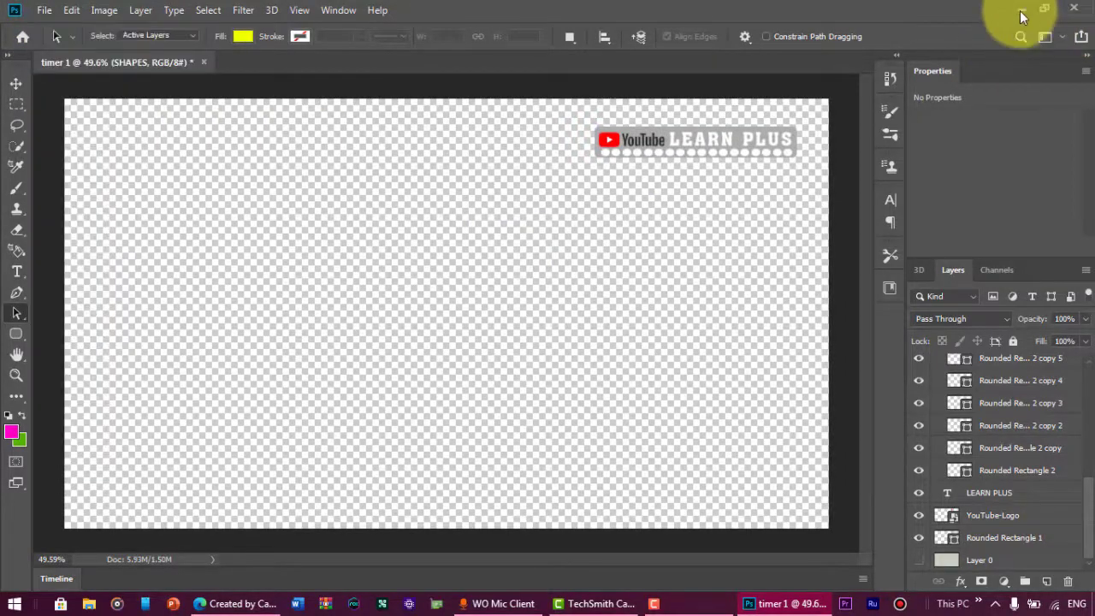
click(1020, 8)
click(787, 603)
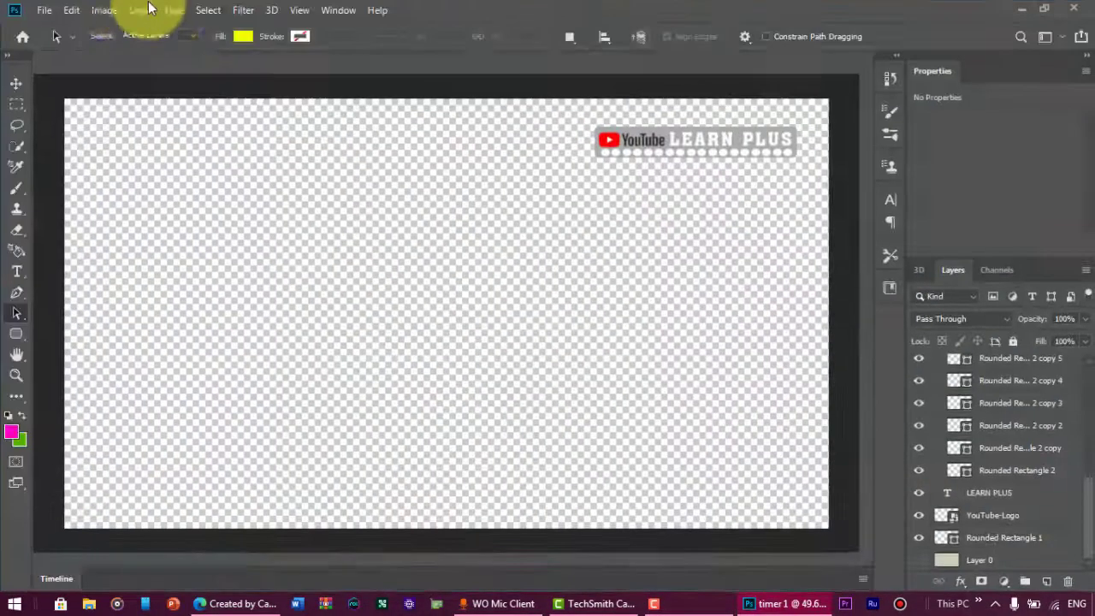
click(44, 9)
click(72, 189)
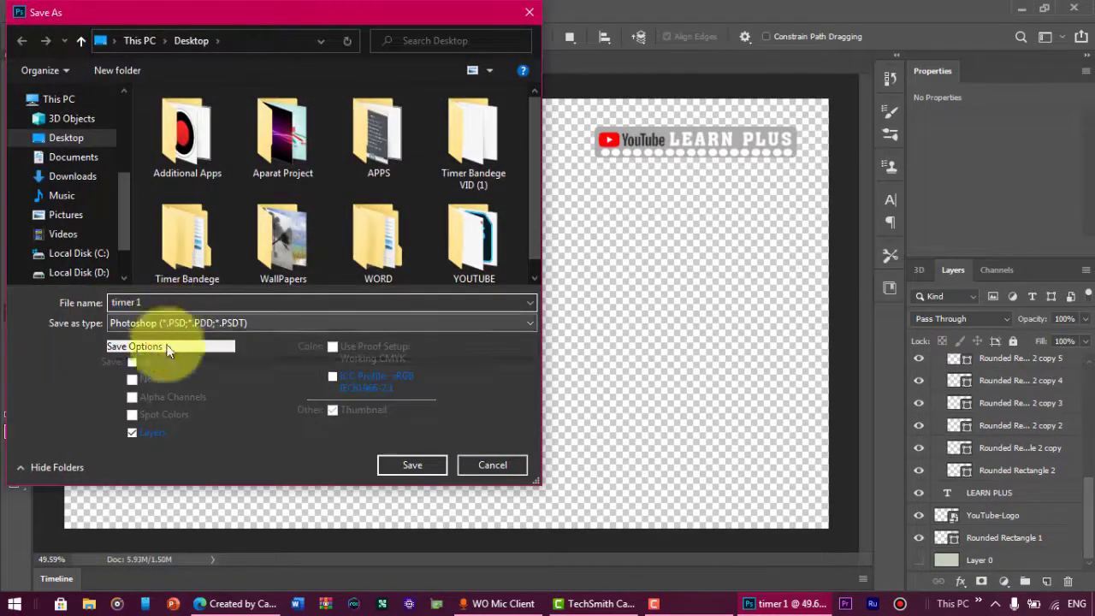
click(171, 322)
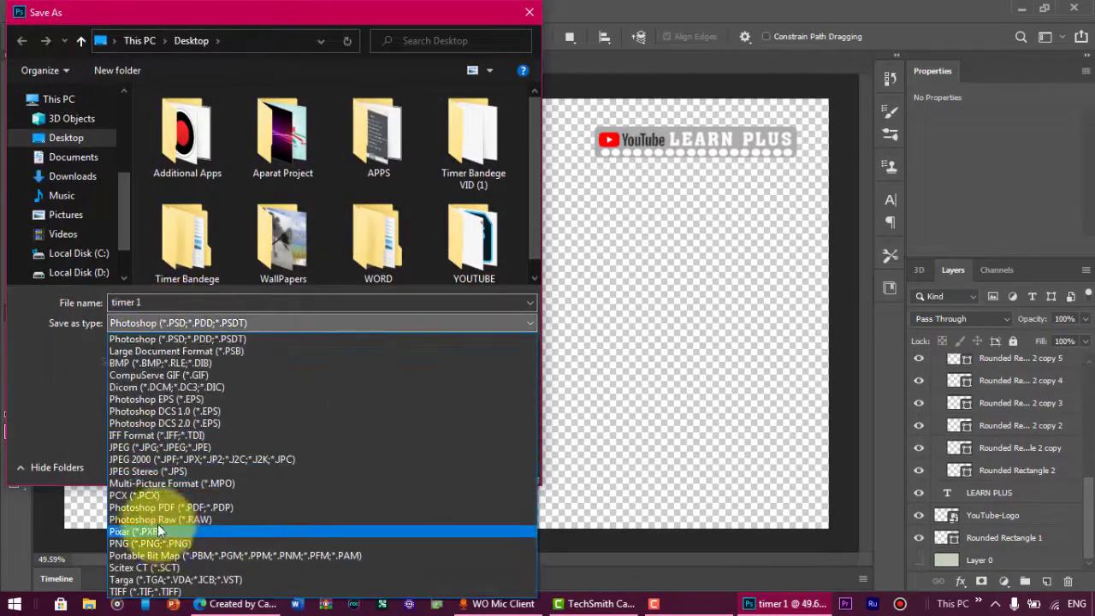
click(151, 541)
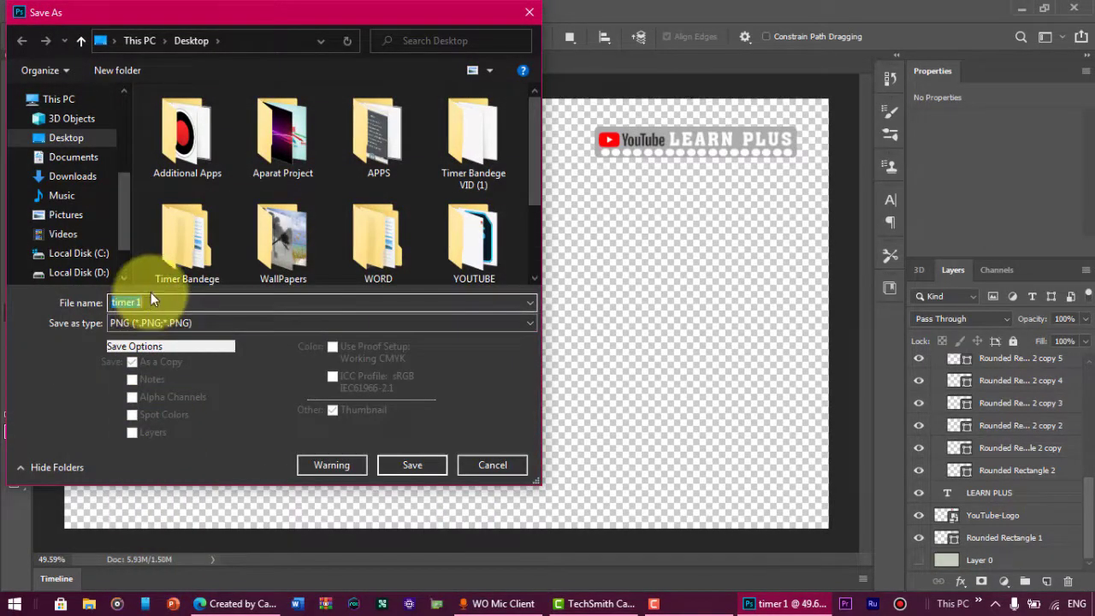
click(151, 302)
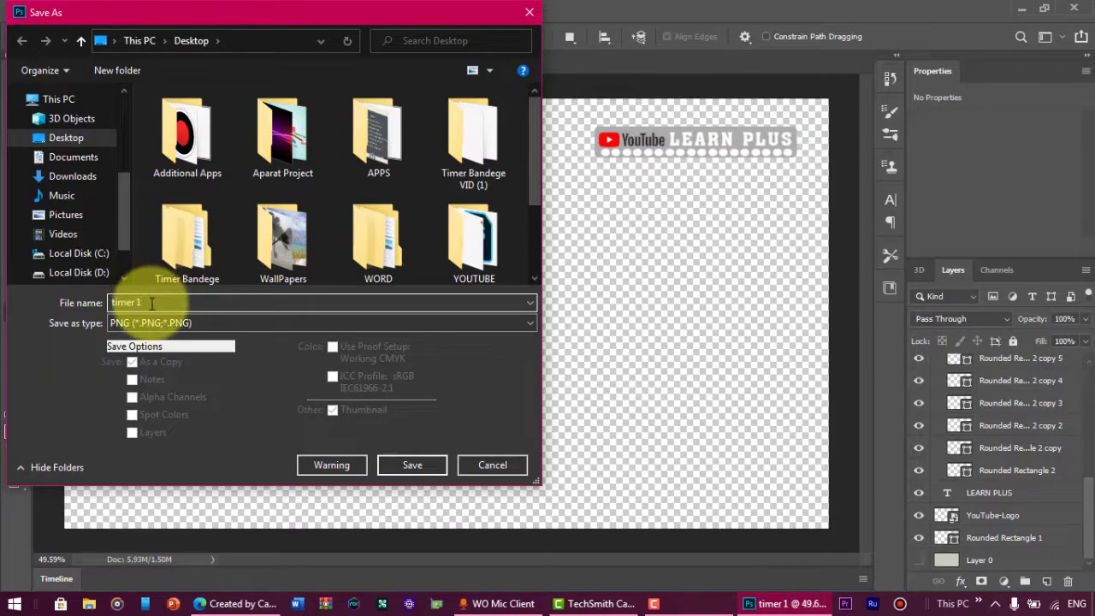
key(BackSpace)
text(2)
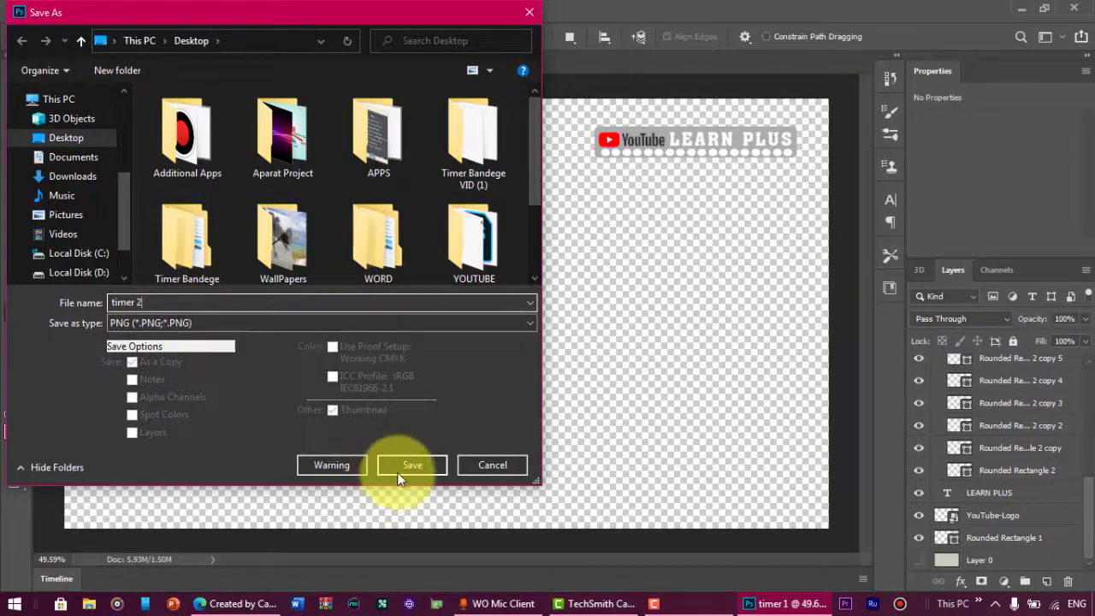
click(397, 472)
click(561, 176)
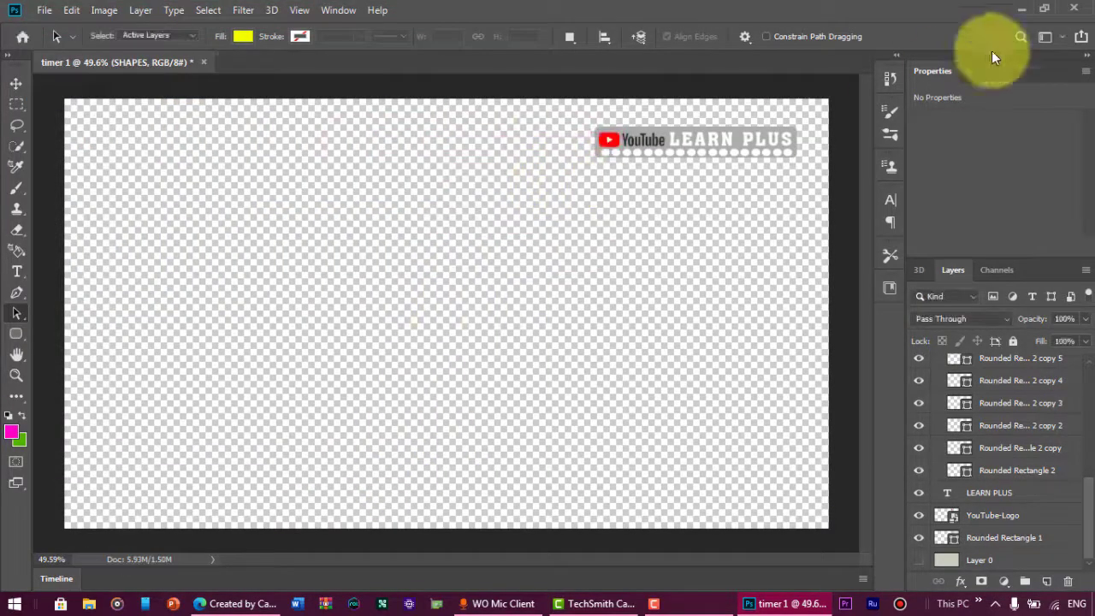
- Open timer 2.png from the desktop in Photos, zoom to check it, then minimize it
click(1014, 7)
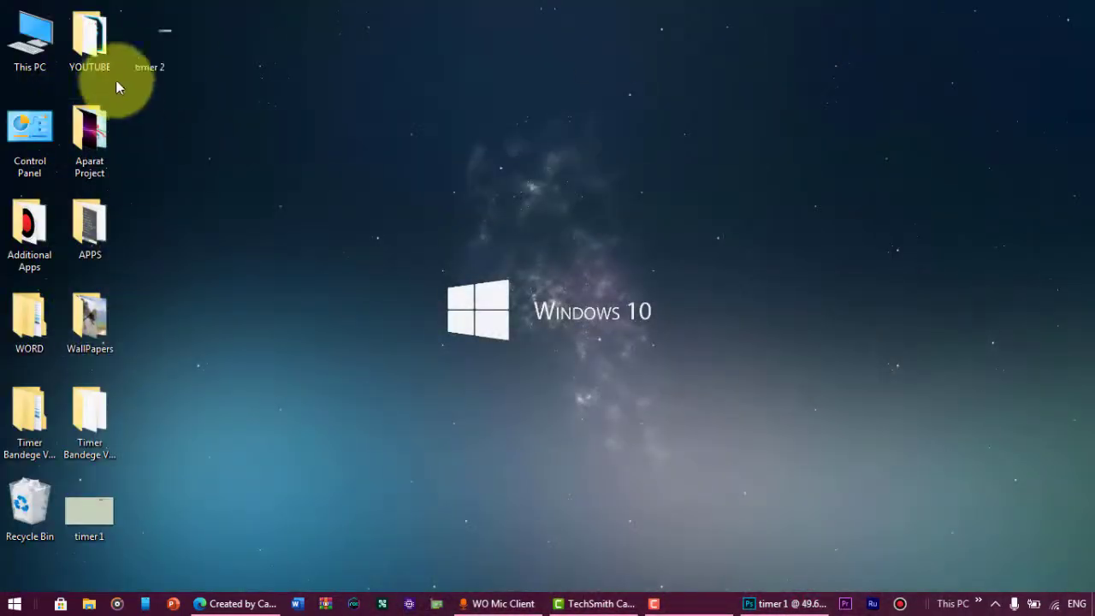
double_click(155, 41)
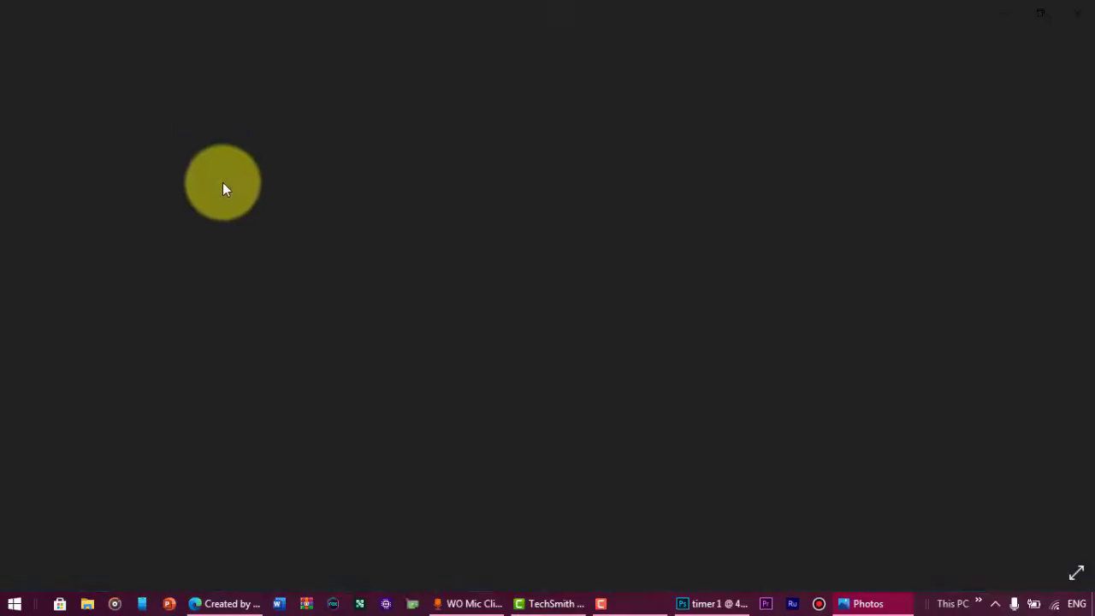
scroll(941, 137, up, 3)
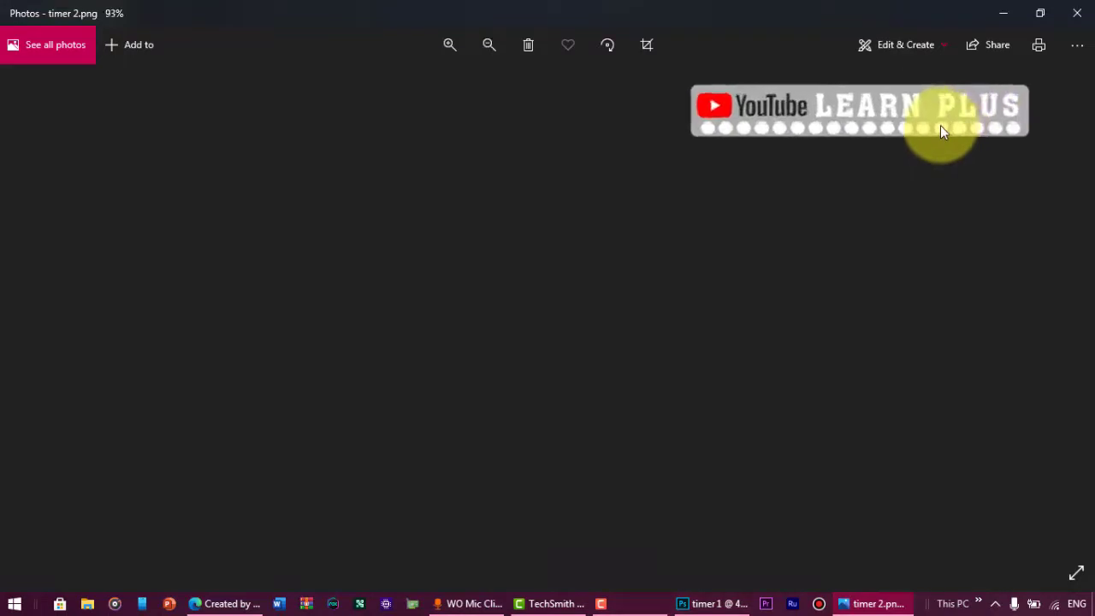
scroll(630, 224, down, 3)
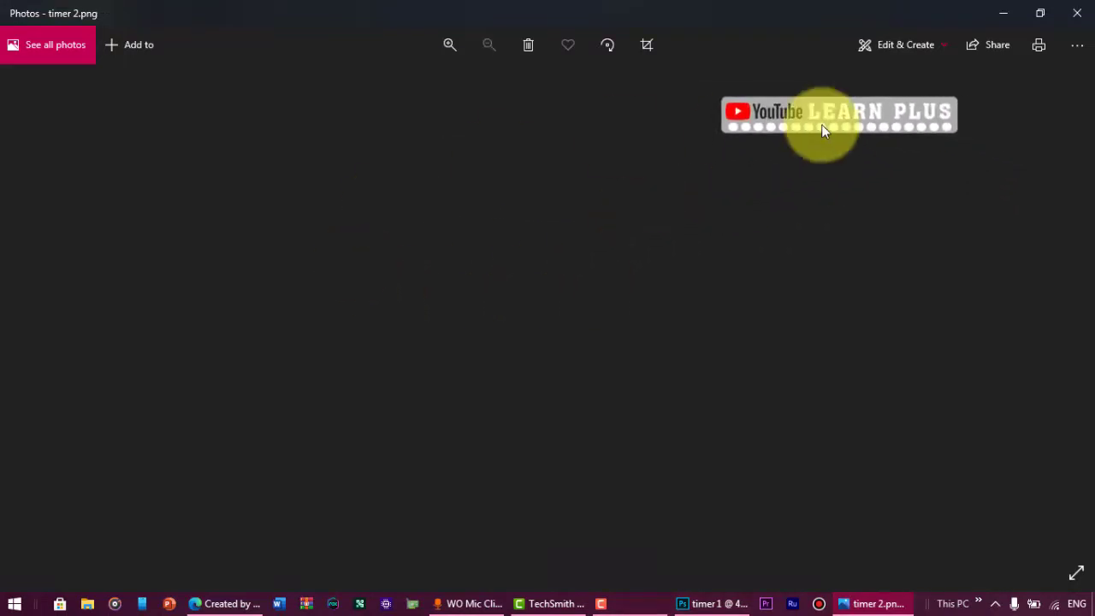
click(1005, 12)
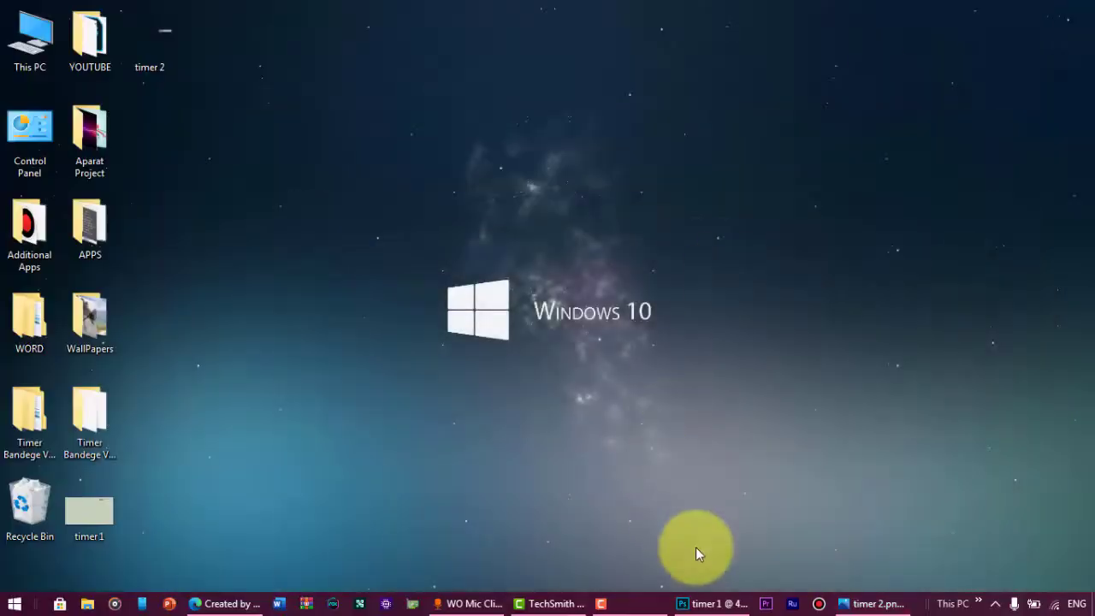
- Undo the stray dot-layer copies and add YouTube-Logo and Rounded Rectangle 1 to the layer selection
click(726, 607)
key(ctrl+j)
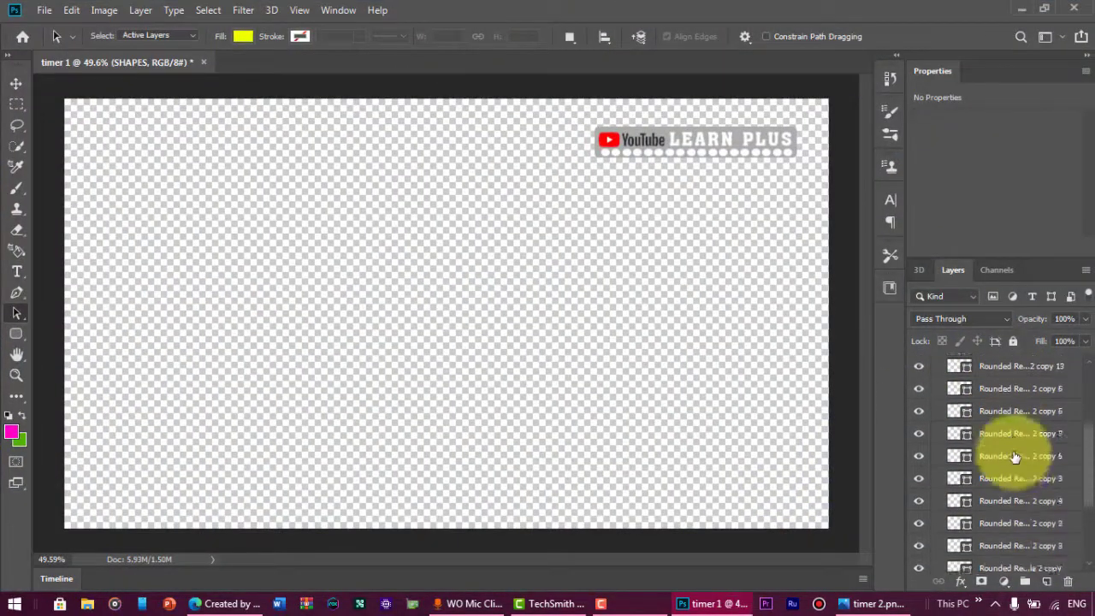
key(ctrl+j)
key(ctrl+j)
key(ctrl+z)
key(ctrl+z)
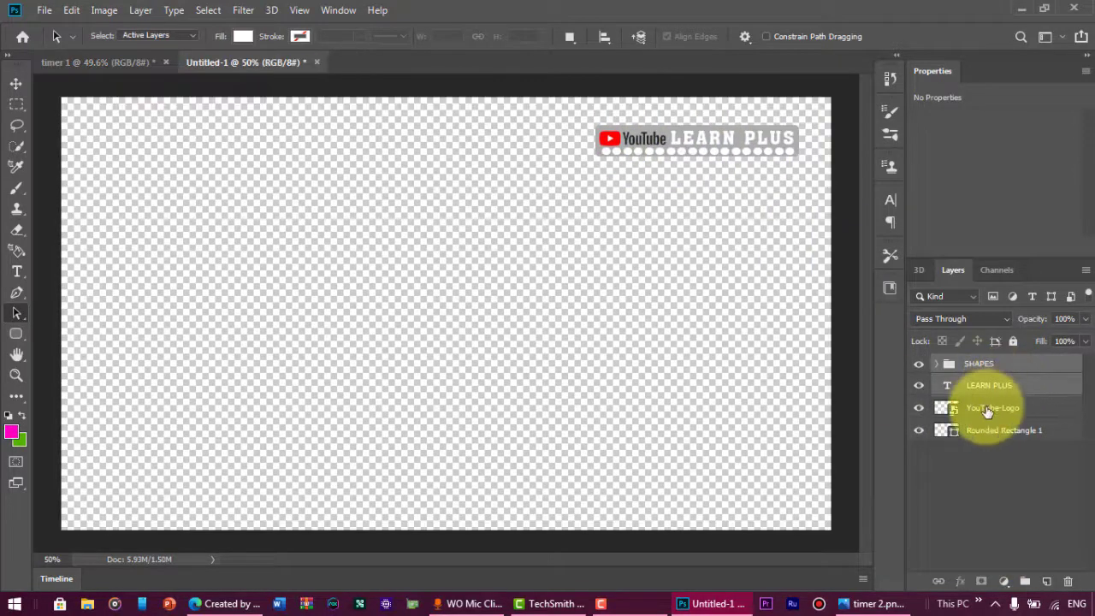
shift+click(988, 411)
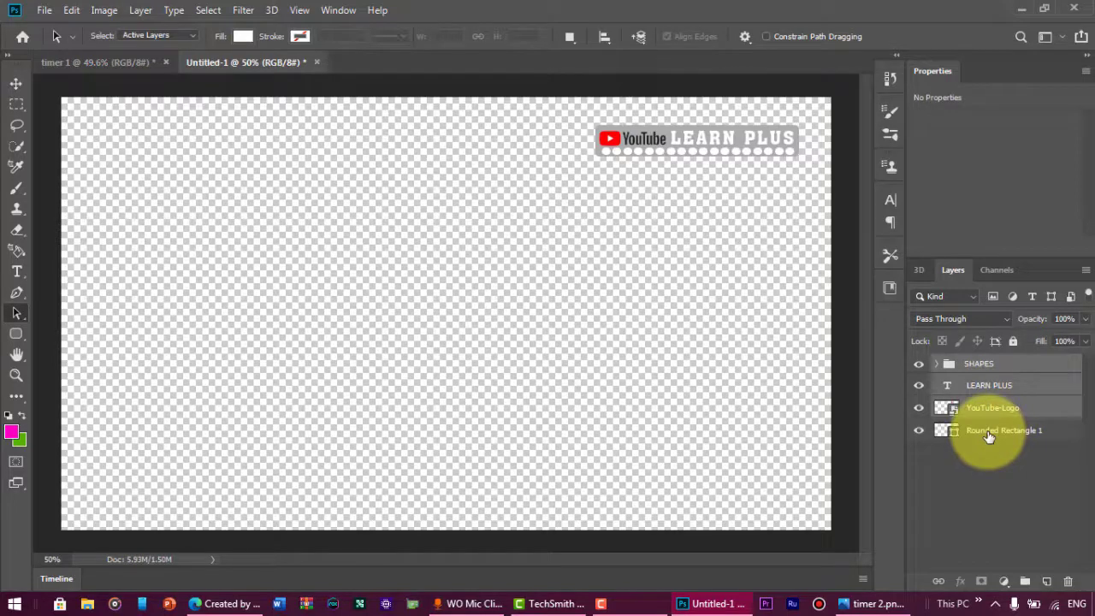
shift+click(988, 432)
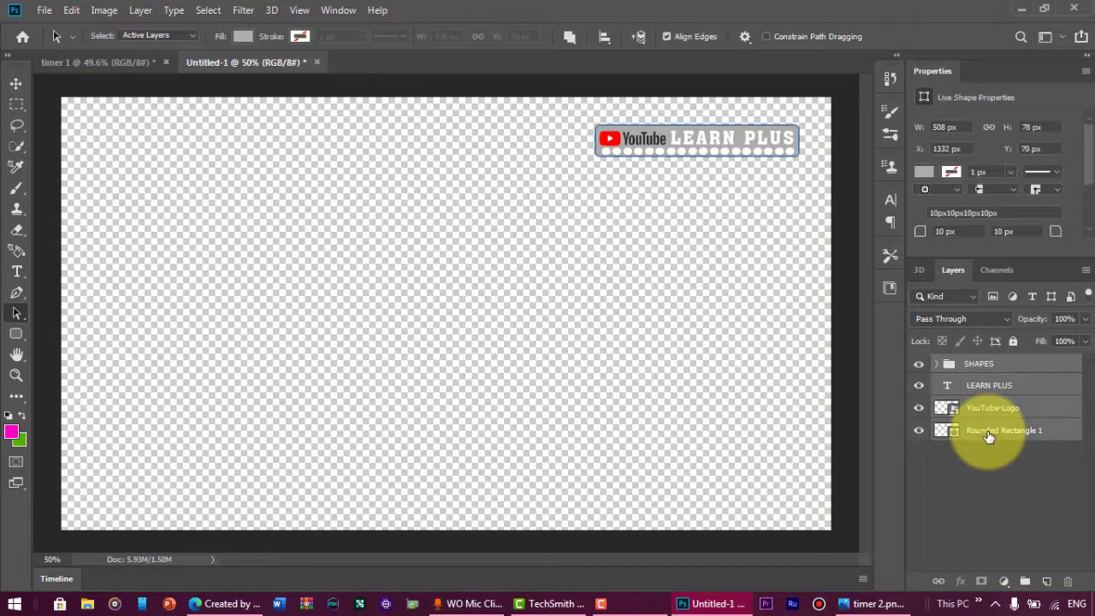
- Duplicate the selected banner layers and SHAPES group into Untitled-1
right_click(982, 412)
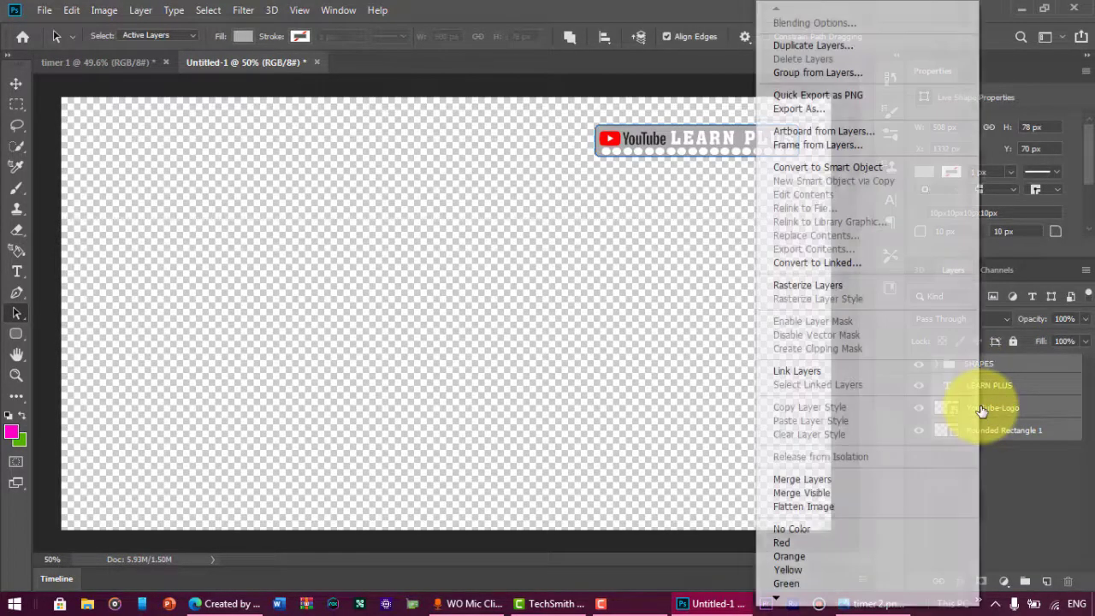
click(820, 44)
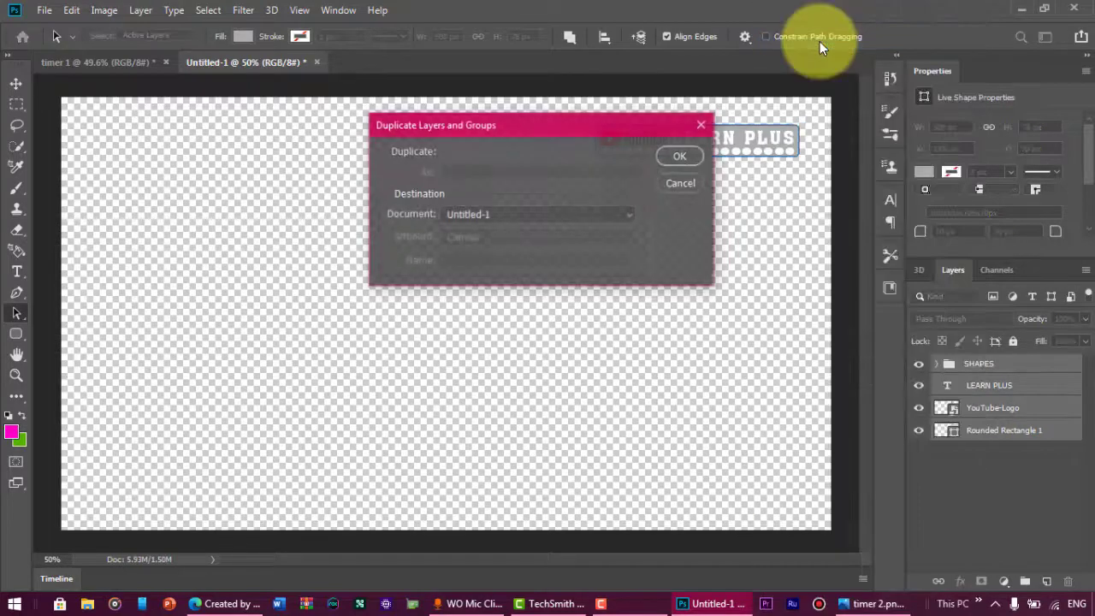
click(678, 156)
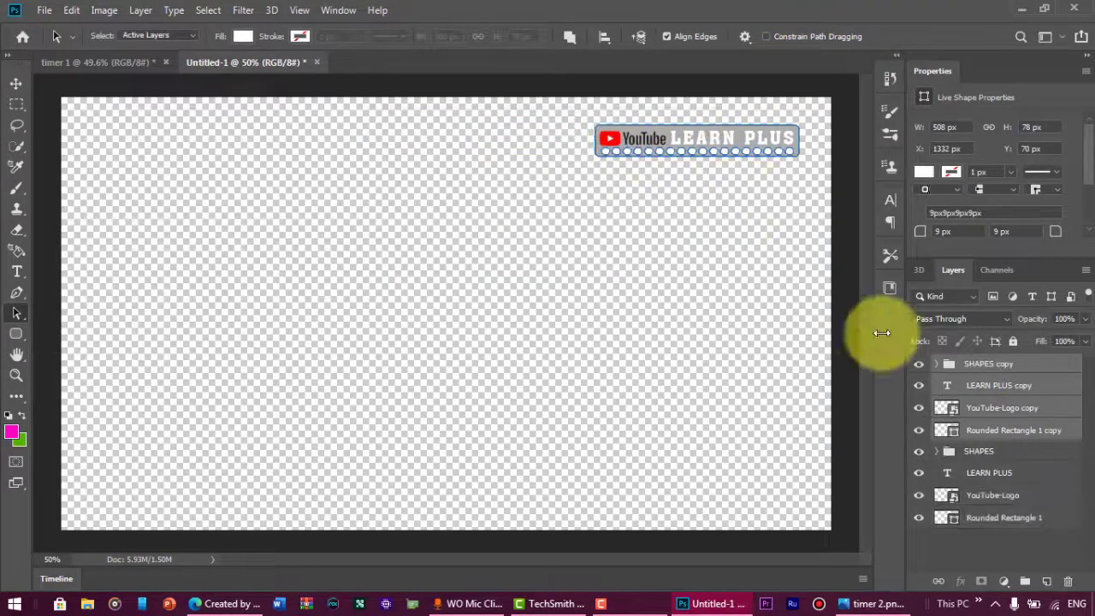
click(1014, 557)
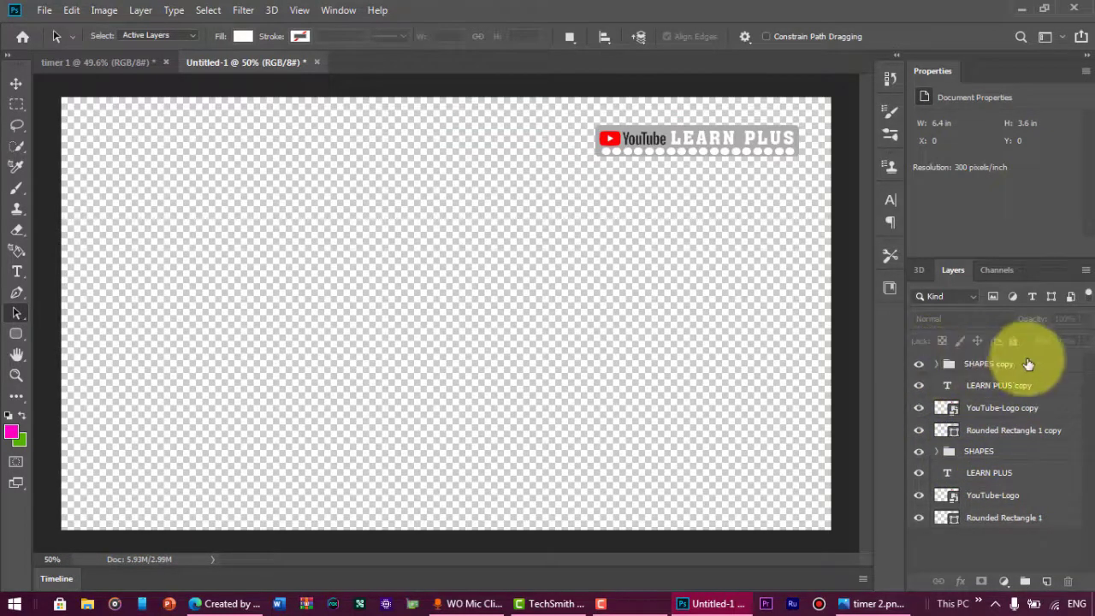
- Hide the SHAPES copy and other duplicated layers, then select the original Rounded Rectangle 1
click(951, 368)
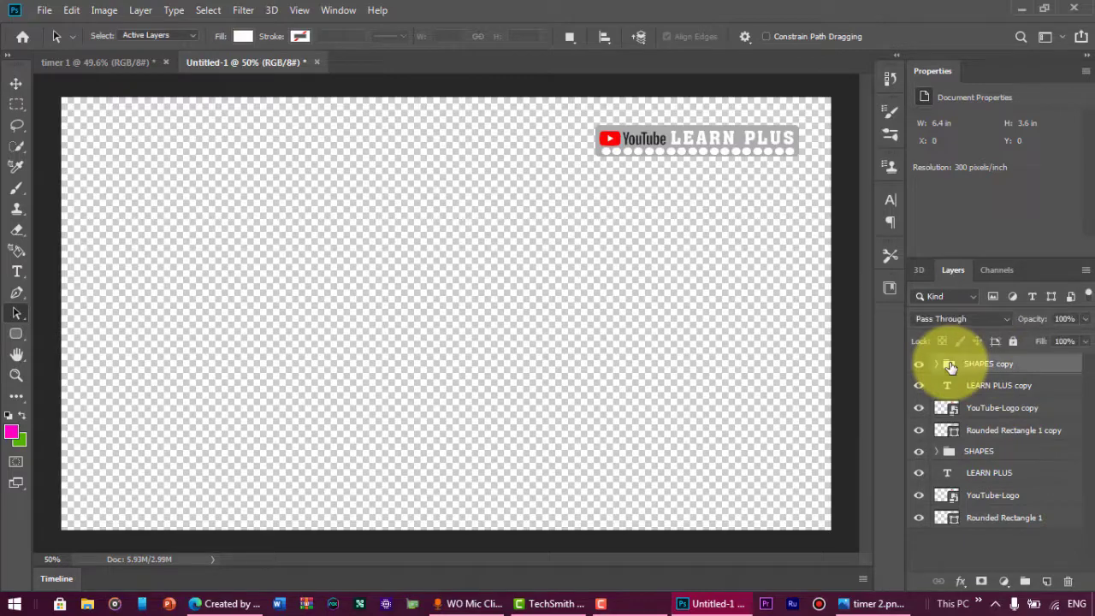
double_click(945, 365)
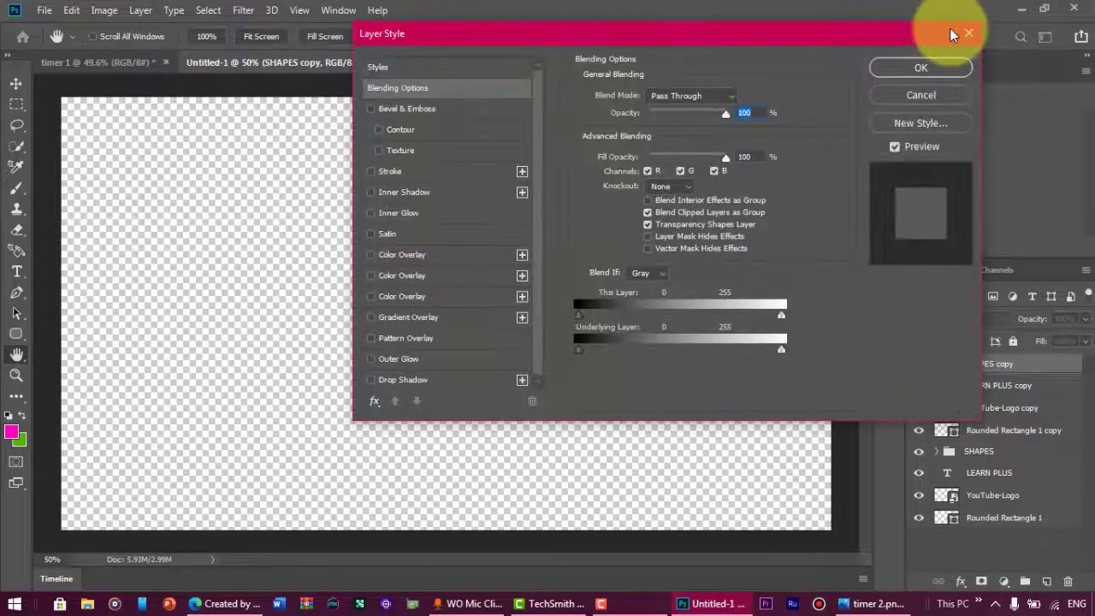
click(966, 33)
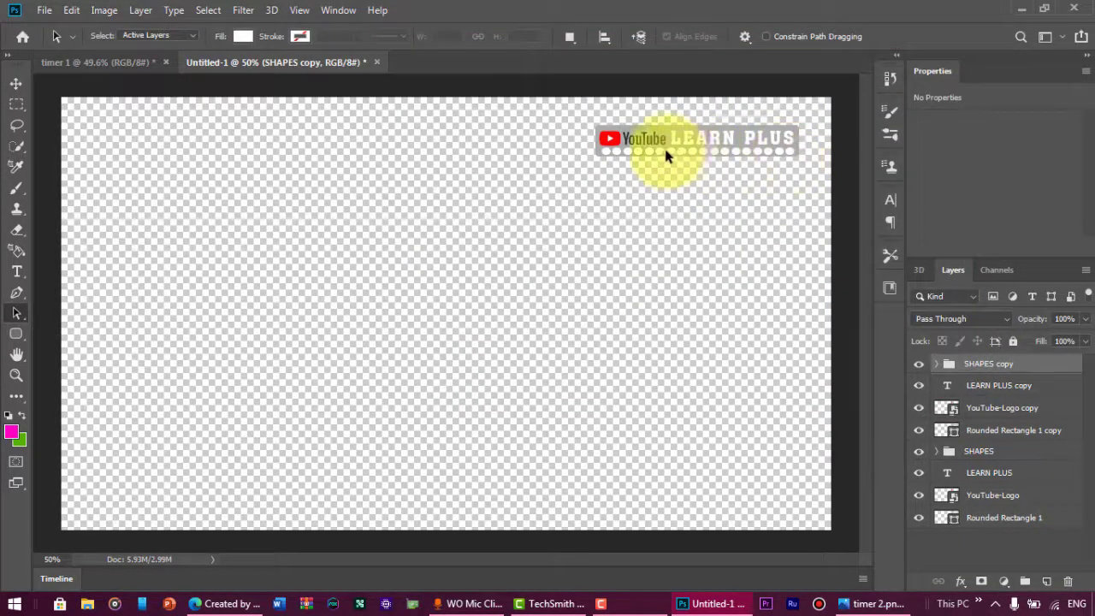
scroll(698, 161, up, 1)
scroll(754, 147, up, 1)
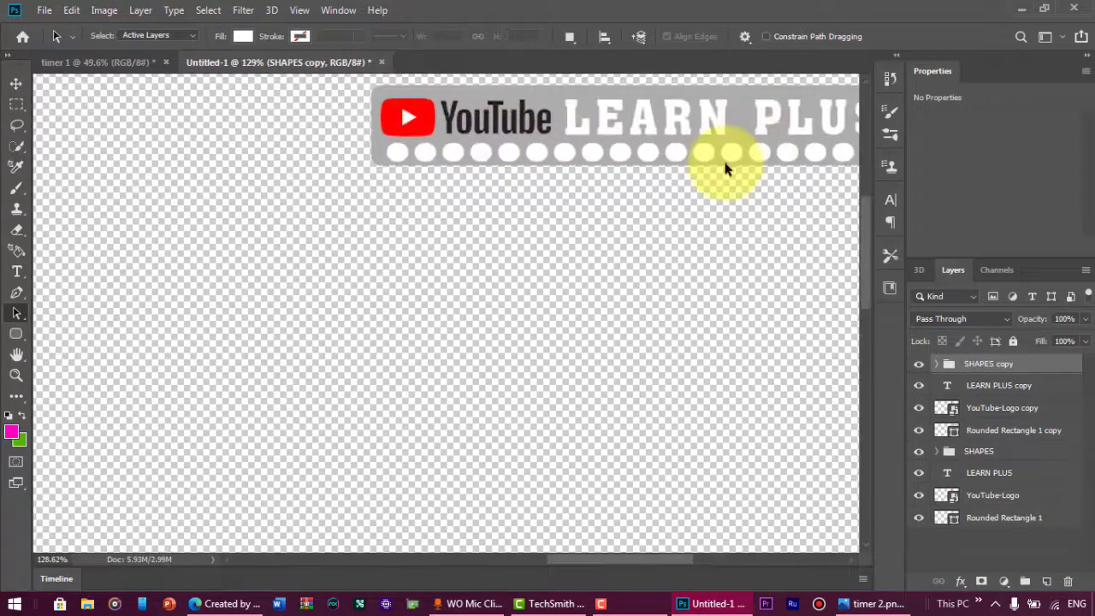
scroll(725, 166, down, 1)
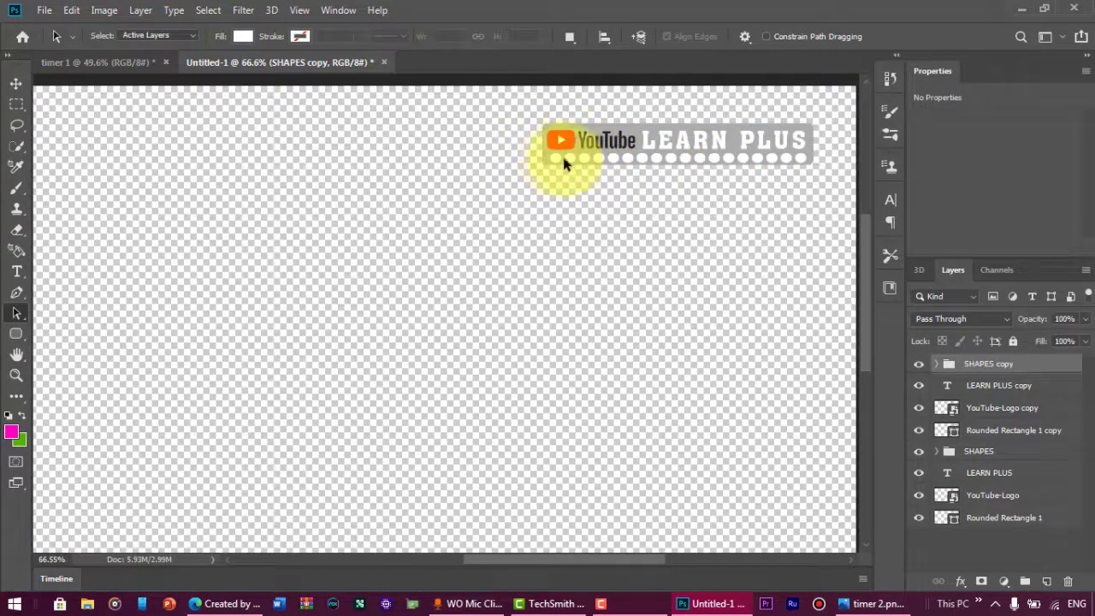
scroll(599, 170, down, 1)
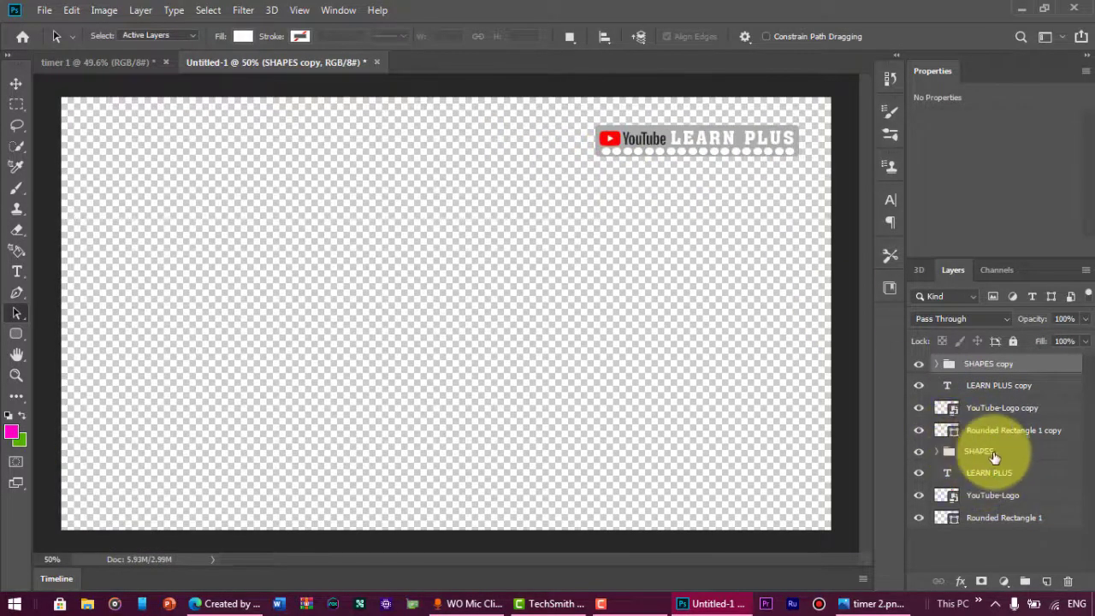
click(992, 453)
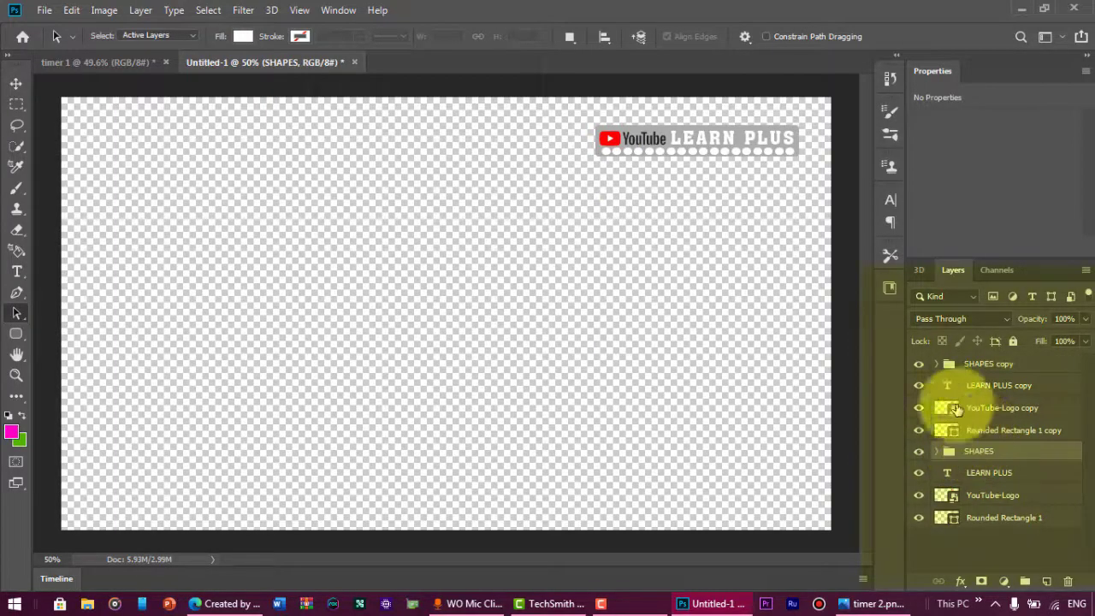
drag(918, 371, 921, 430)
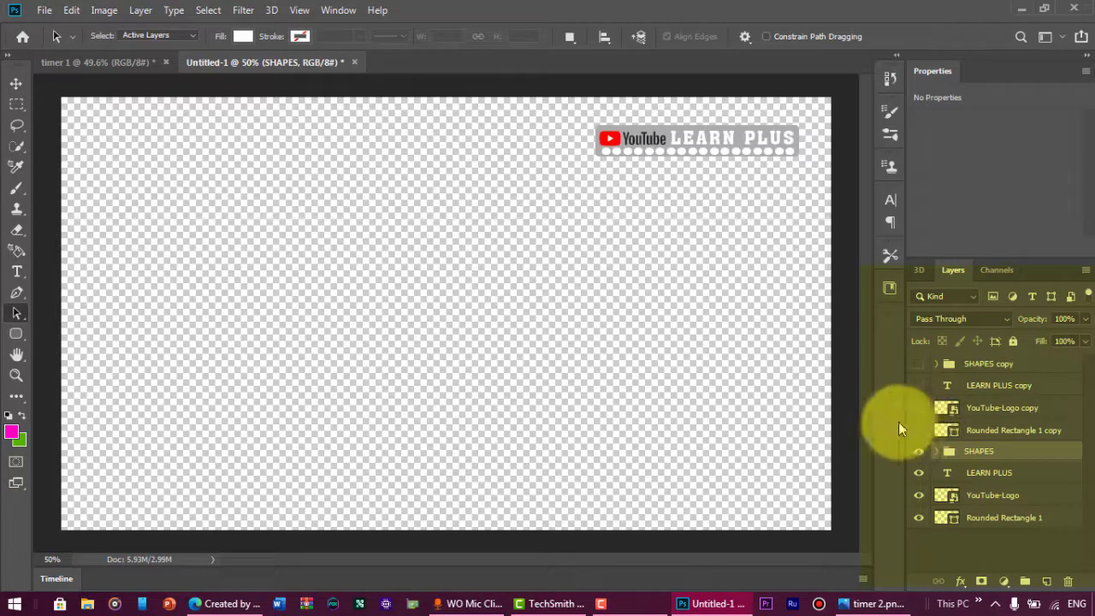
click(1010, 497)
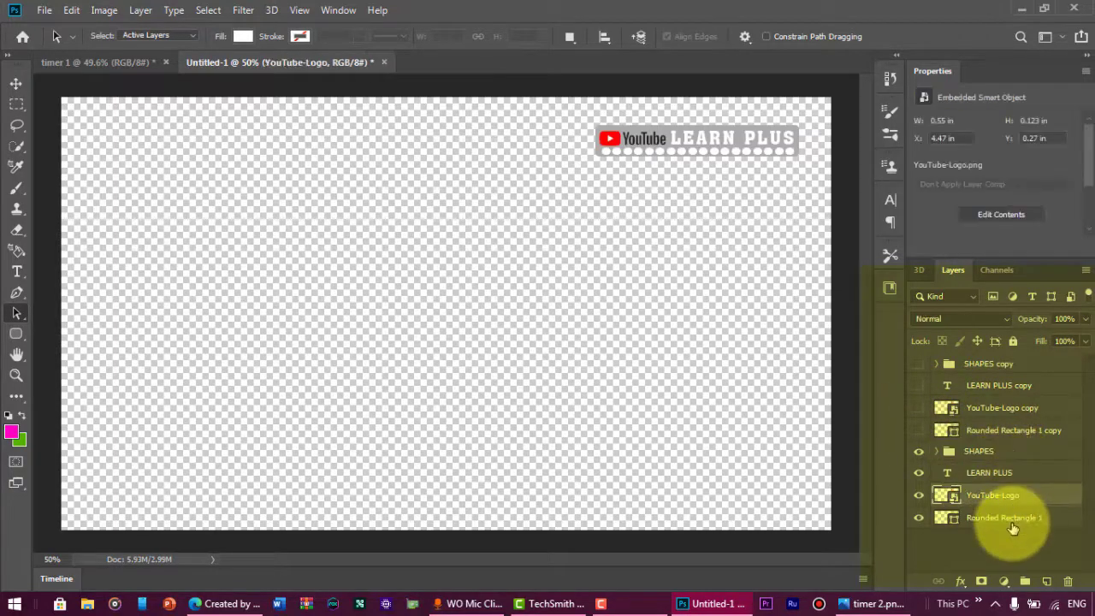
click(1005, 517)
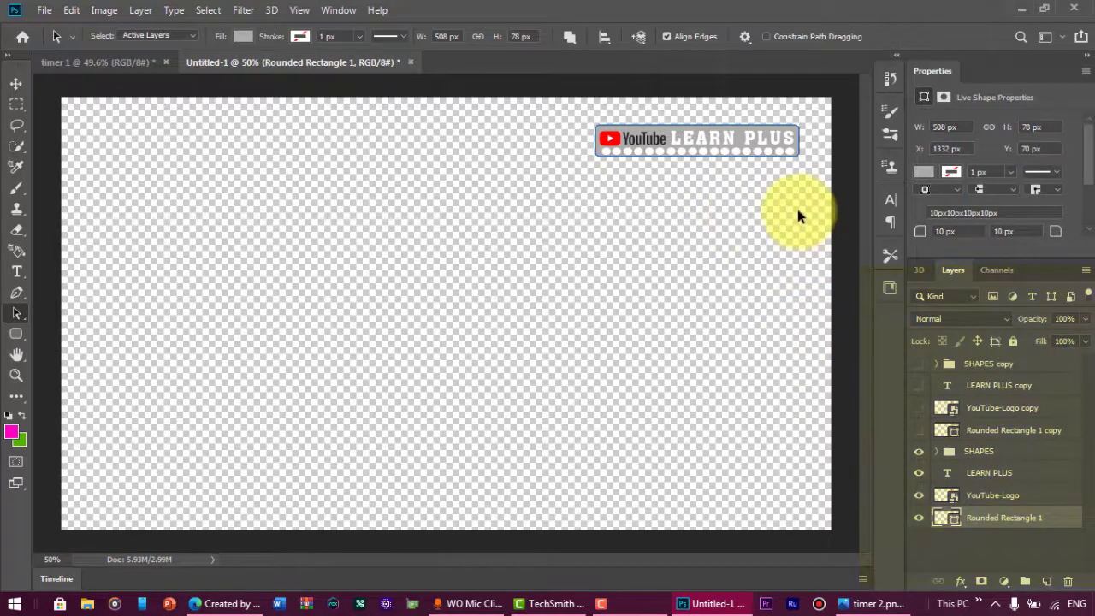
- Try several fill swatches on Rounded Rectangle 1, including peach and cyan, settling on sky blue
scroll(746, 171, up, 2)
scroll(746, 171, up, 1)
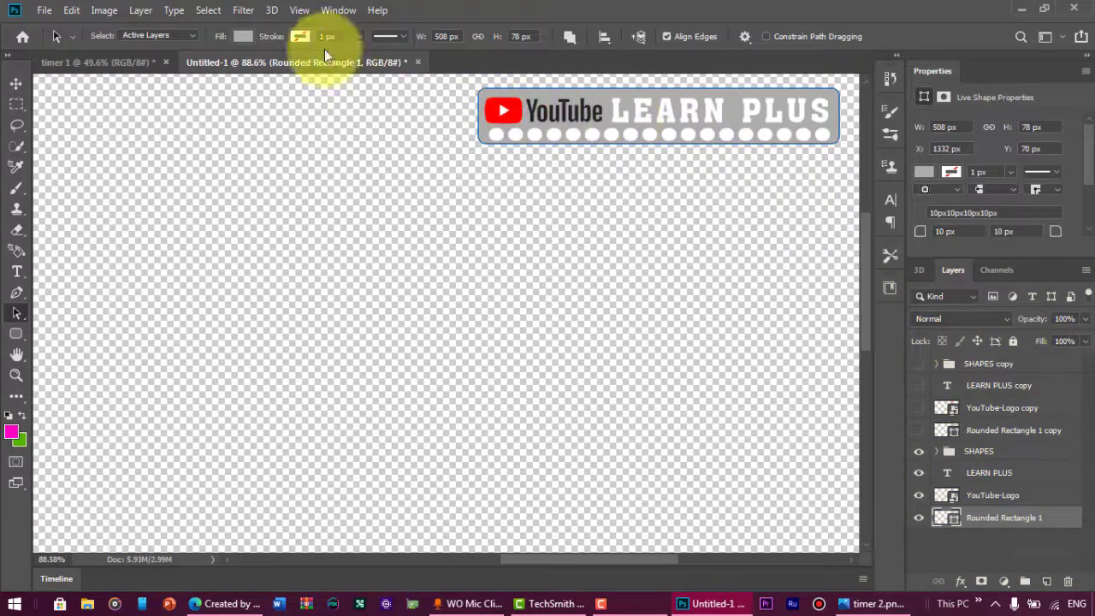
click(244, 38)
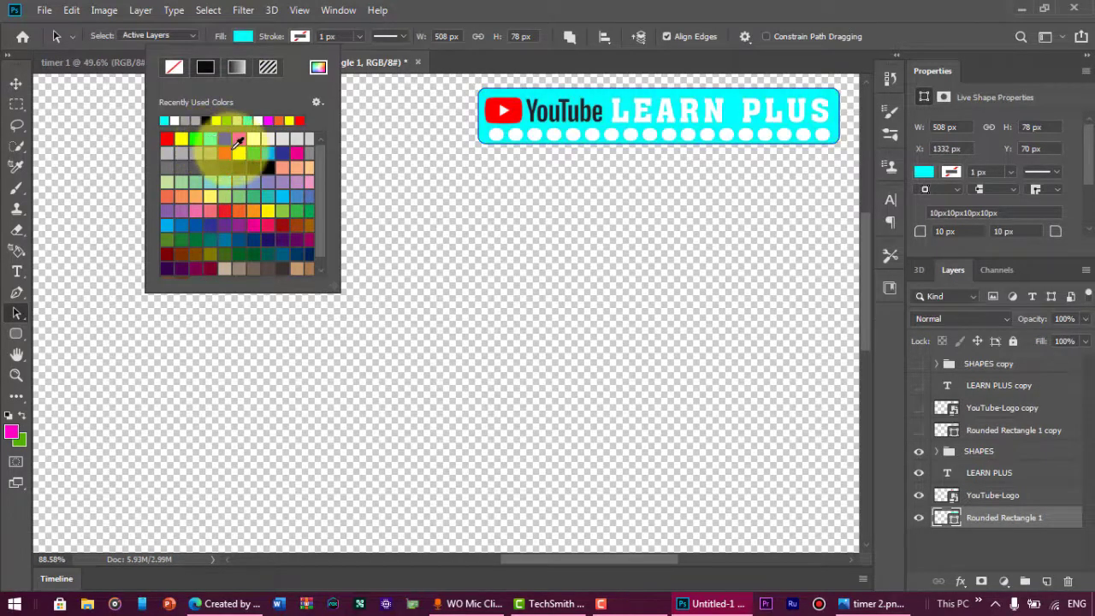
click(268, 155)
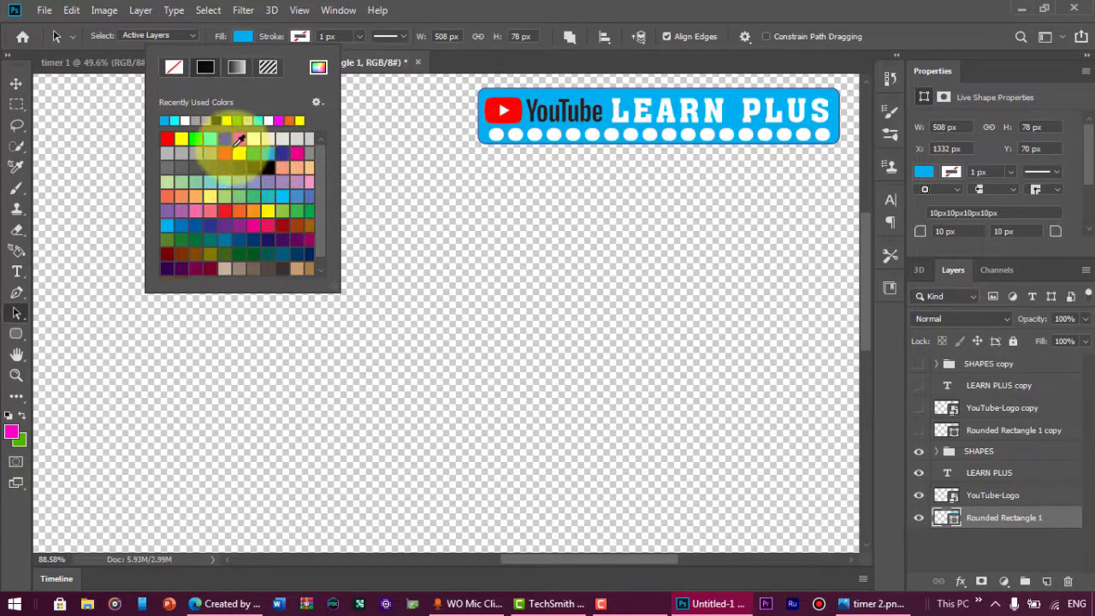
click(242, 151)
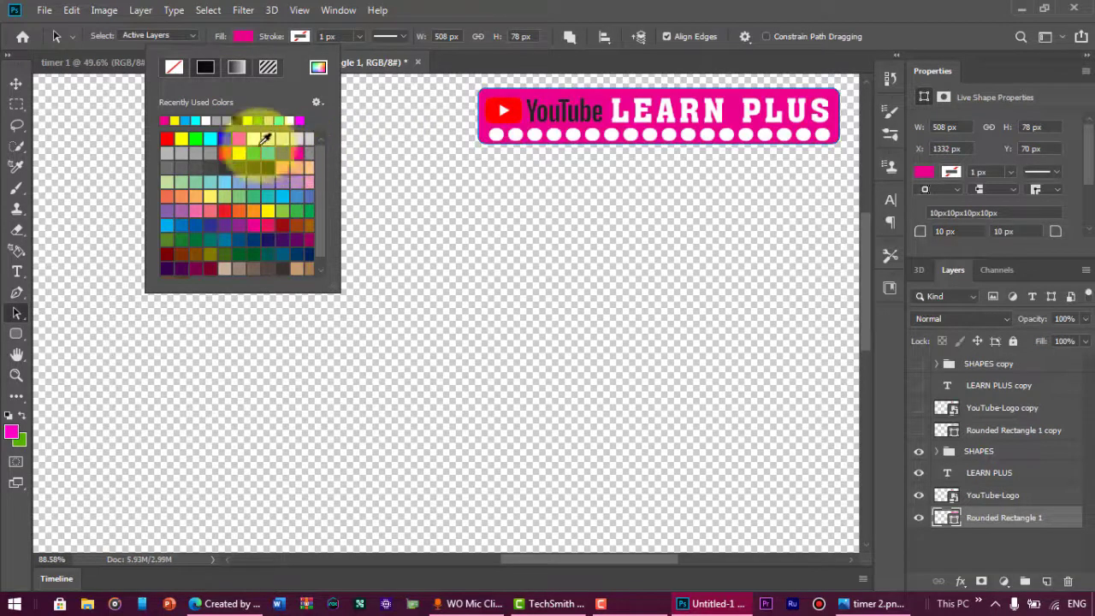
click(192, 199)
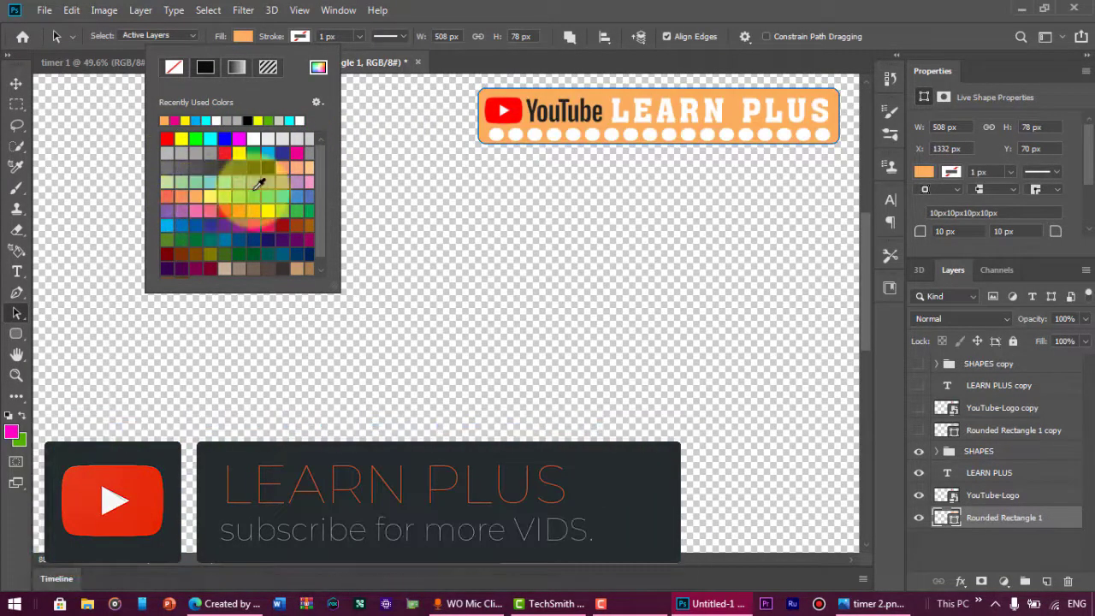
click(210, 139)
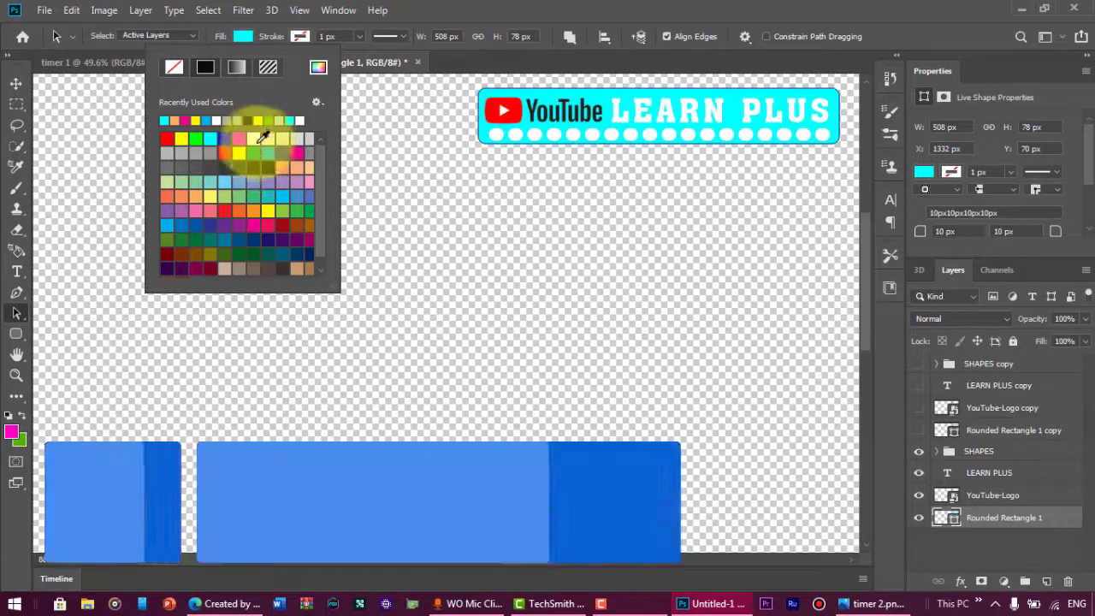
click(268, 153)
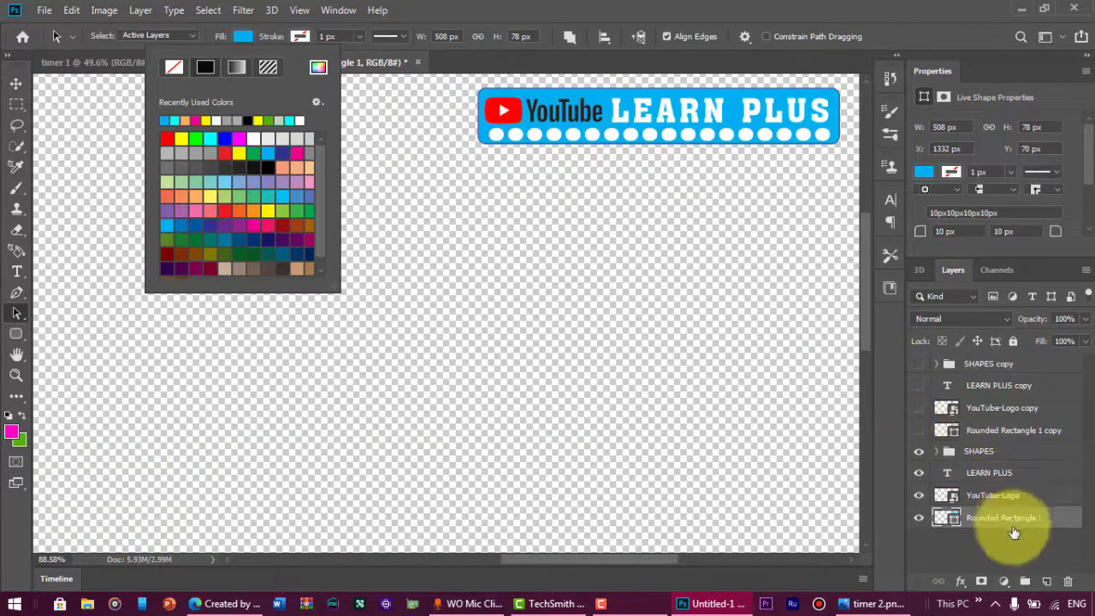
- Recolour the LEARN PLUS text layer to pure red (ff0000) and commit the edit
click(992, 498)
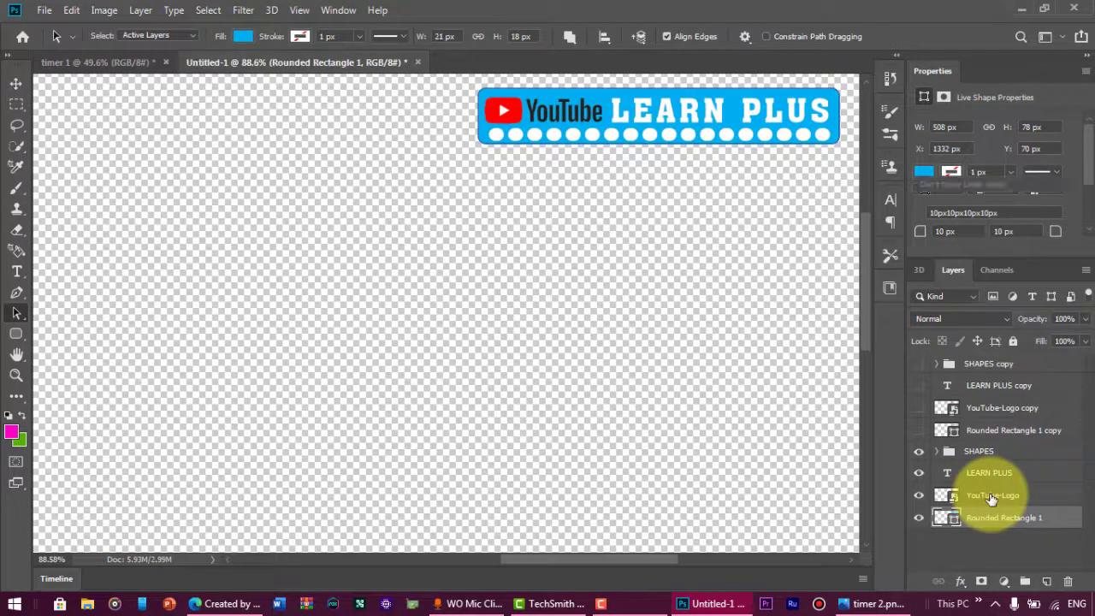
click(992, 496)
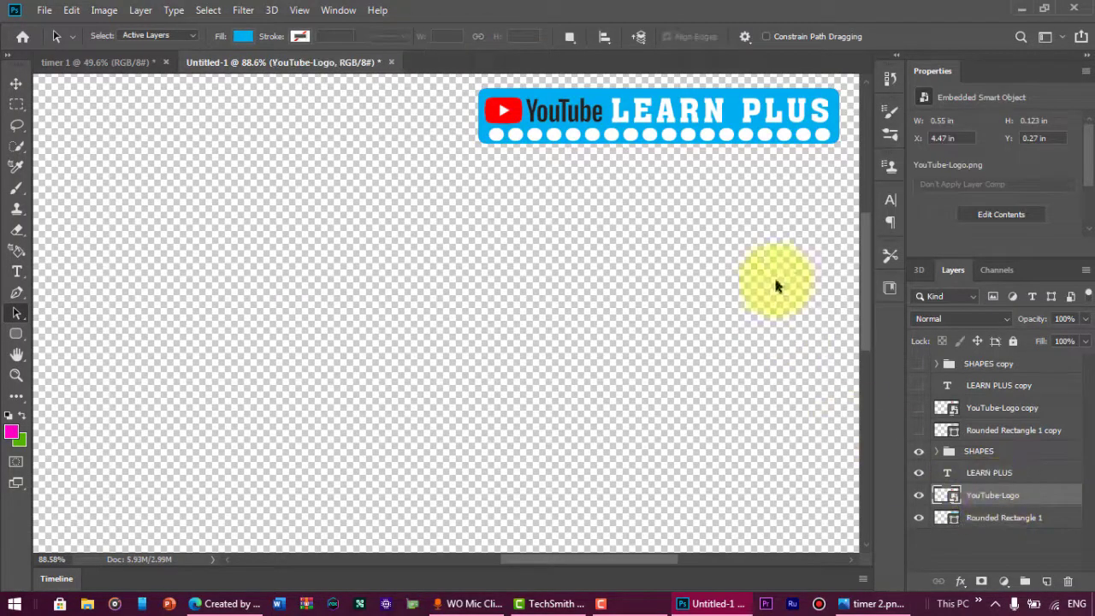
click(980, 475)
click(919, 474)
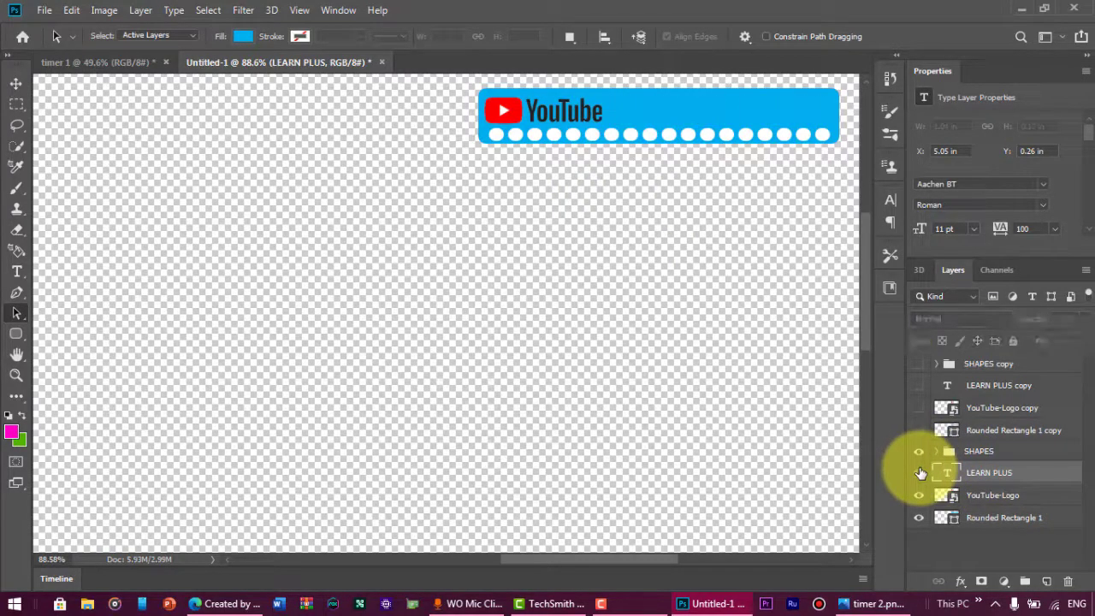
click(16, 84)
double_click(760, 110)
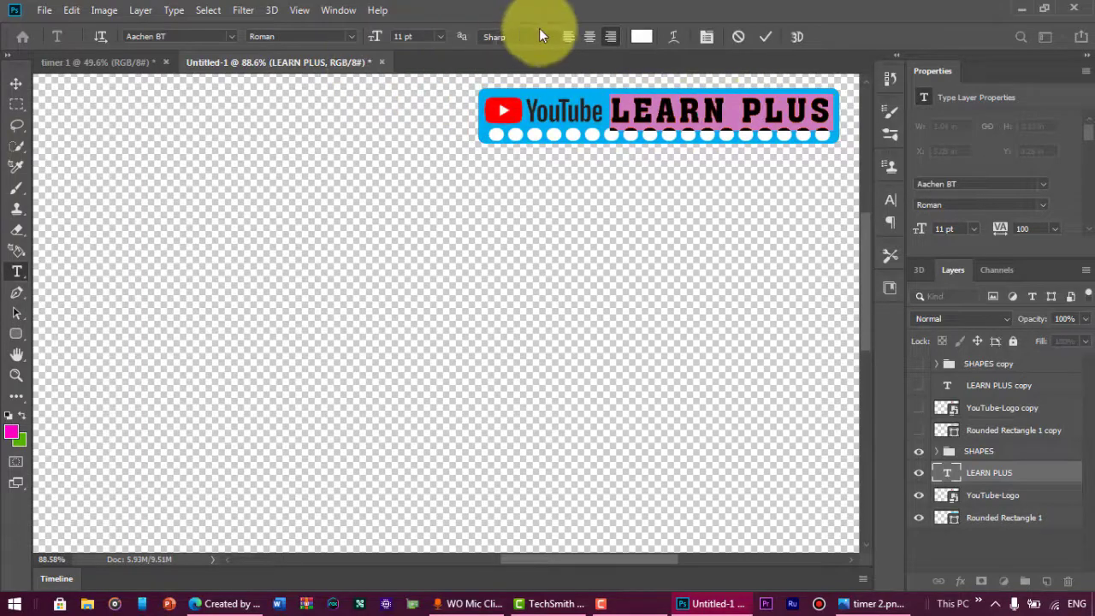
click(643, 37)
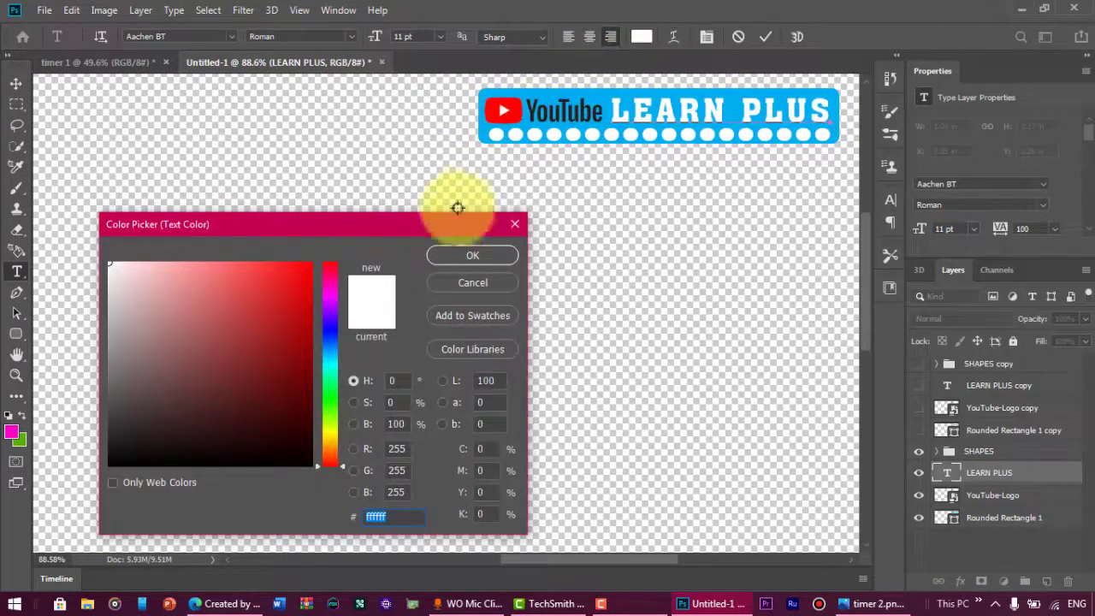
drag(457, 221, 472, 210)
drag(308, 267, 391, 224)
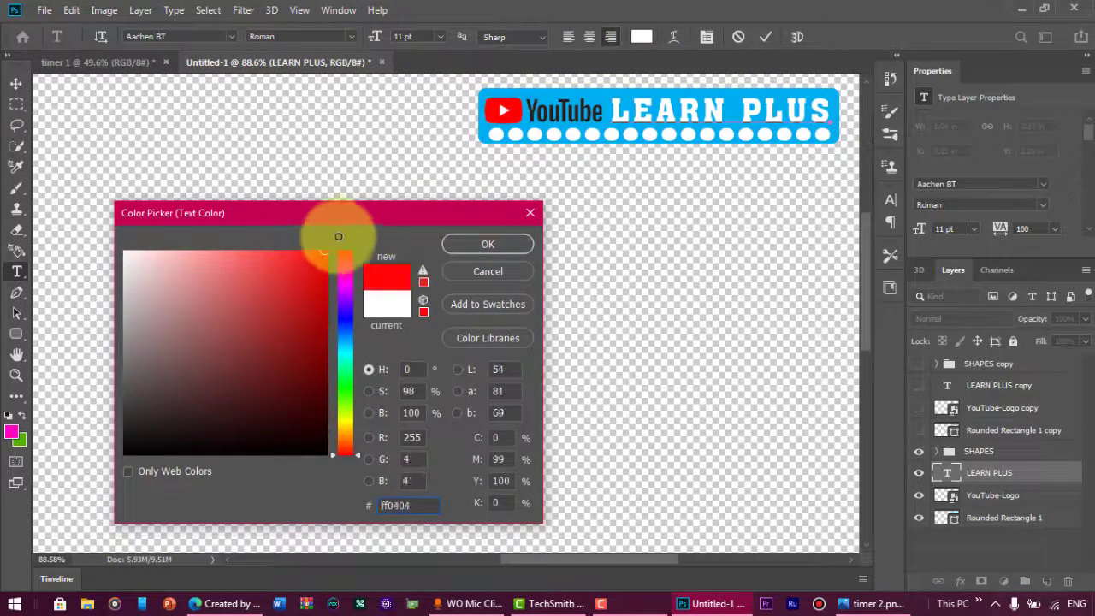
click(488, 244)
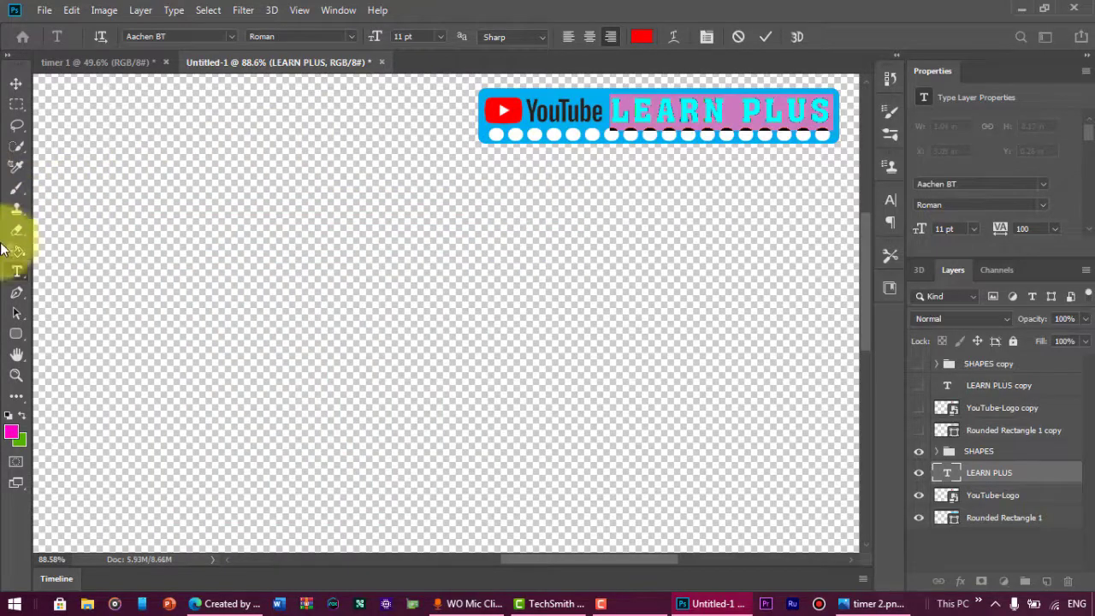
click(15, 313)
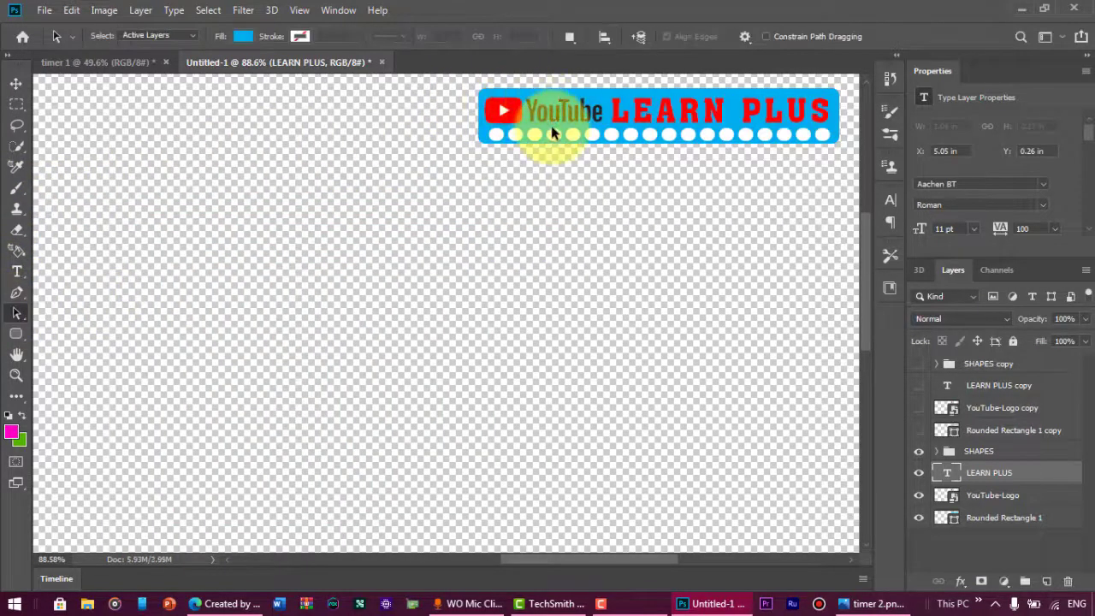
- Ungroup the SHAPES group and fill all the banner dots red
click(958, 452)
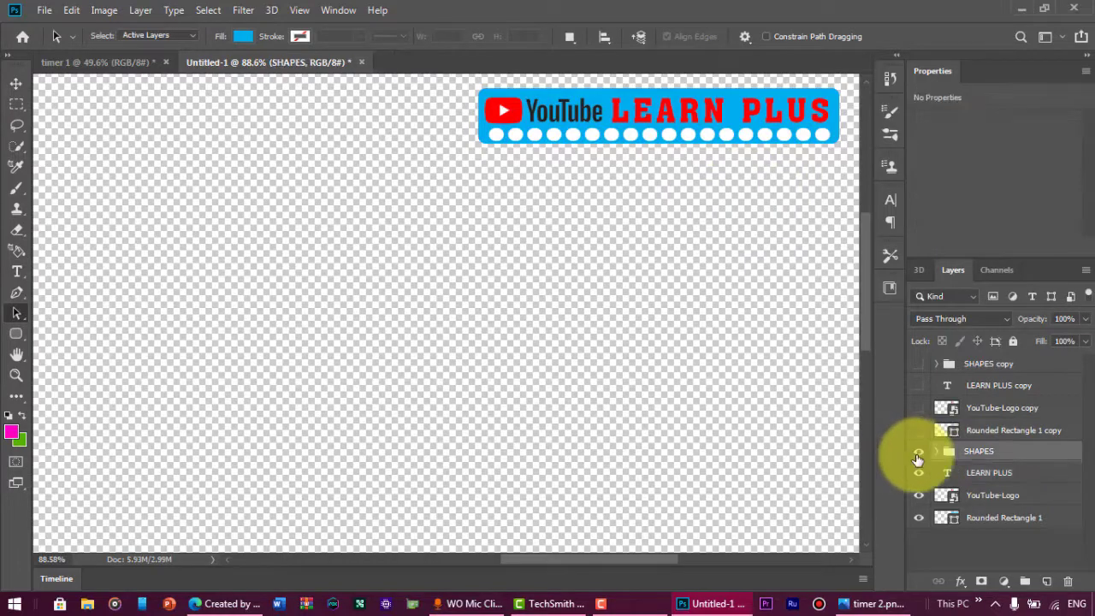
click(918, 452)
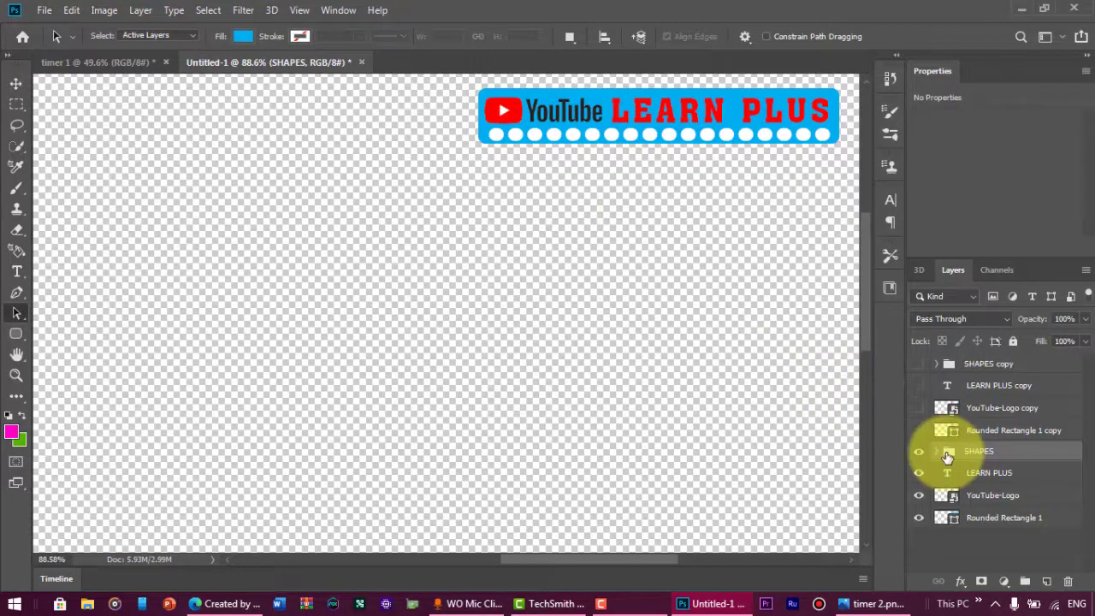
right_click(1054, 459)
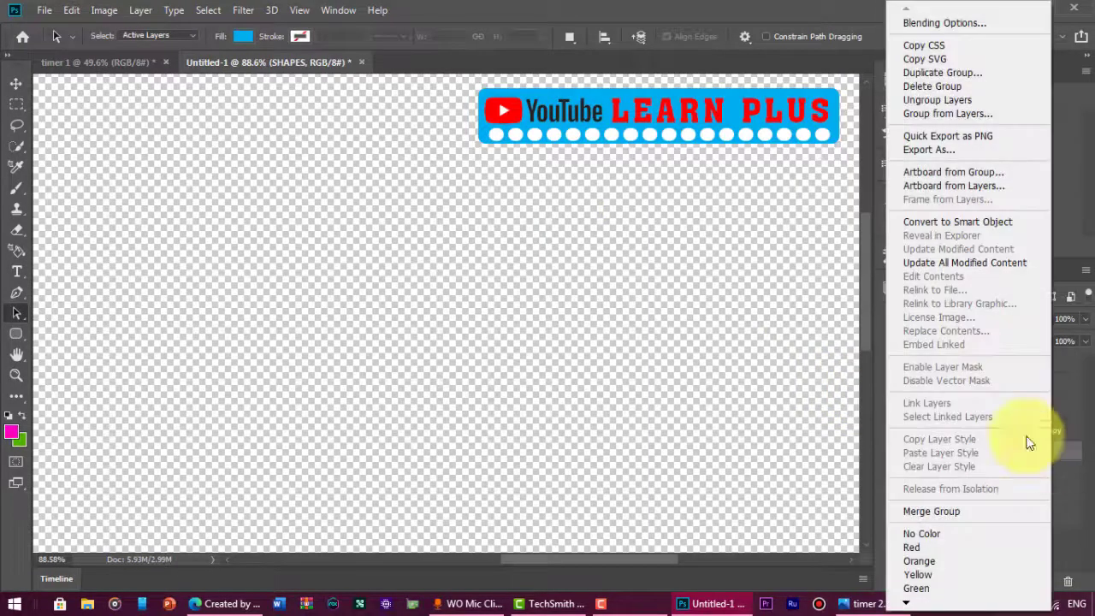
click(950, 100)
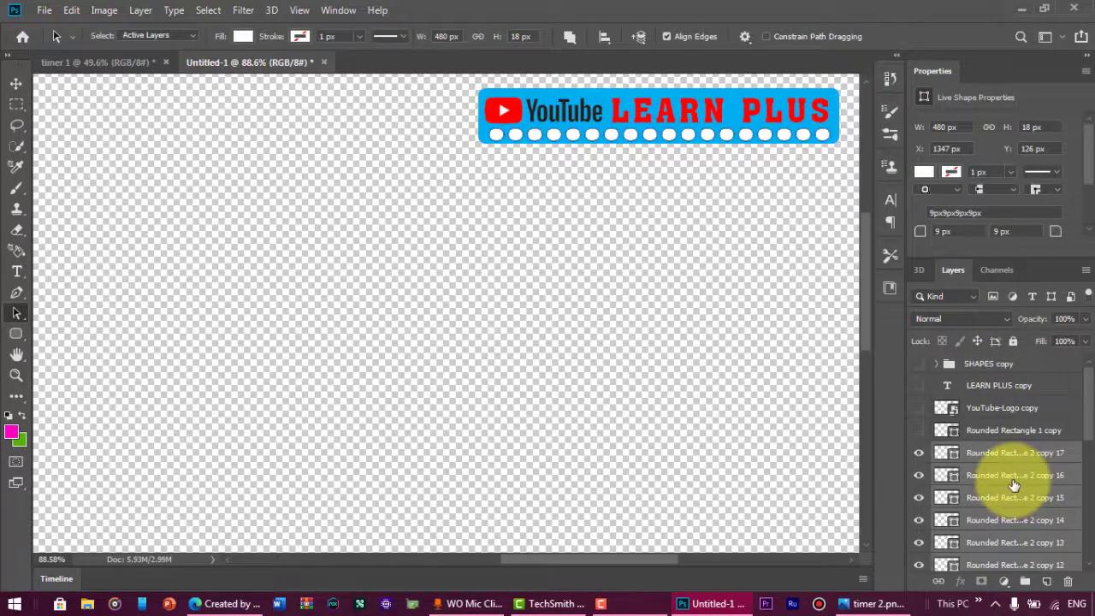
scroll(1008, 484, down, 3)
scroll(998, 502, down, 5)
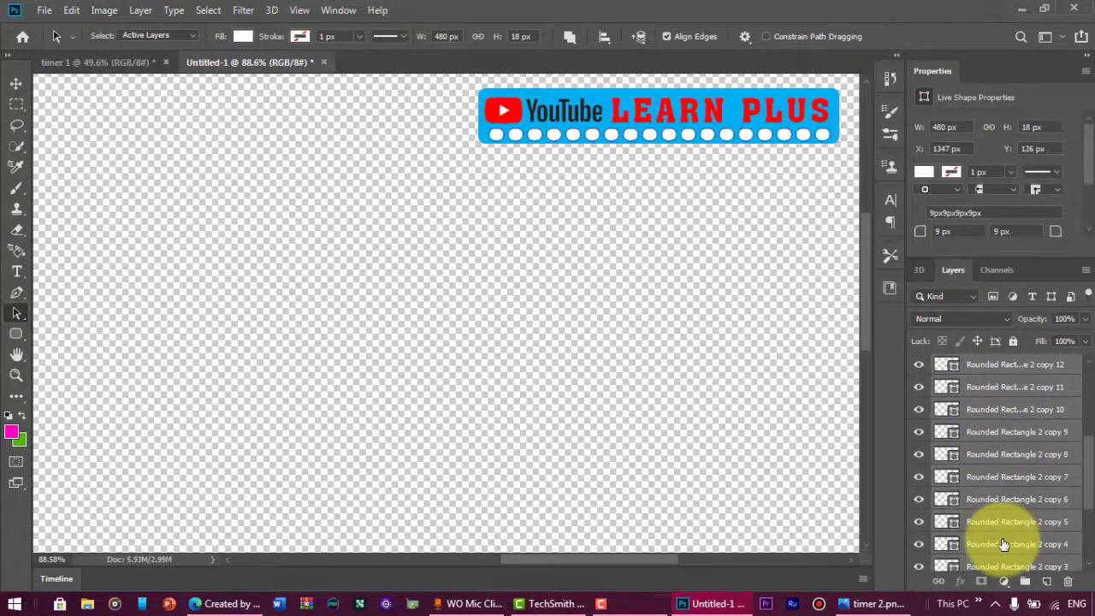
scroll(990, 525, down, 5)
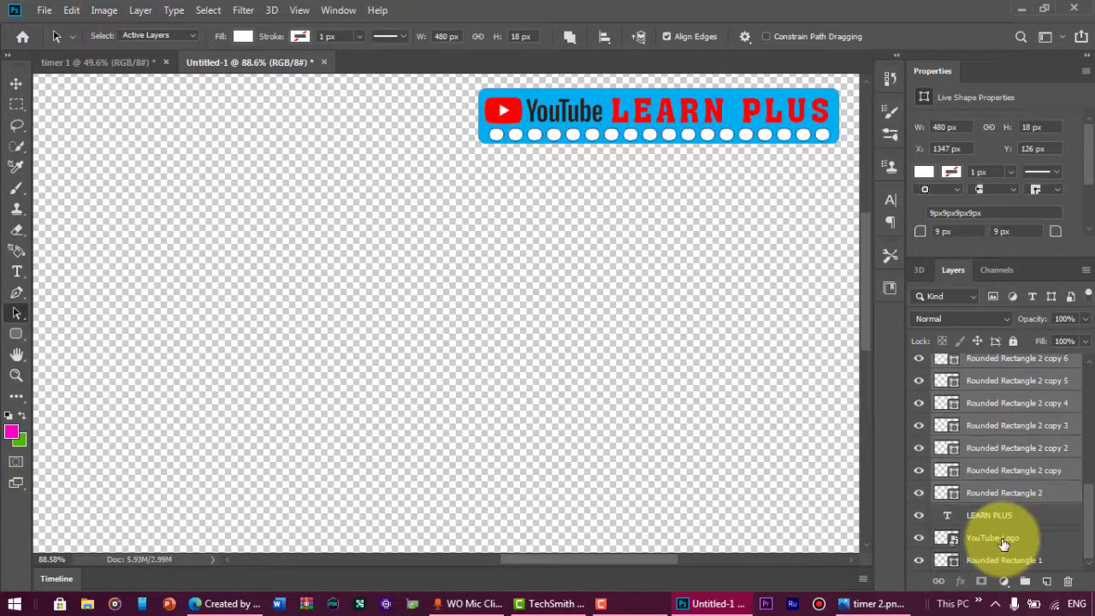
click(923, 172)
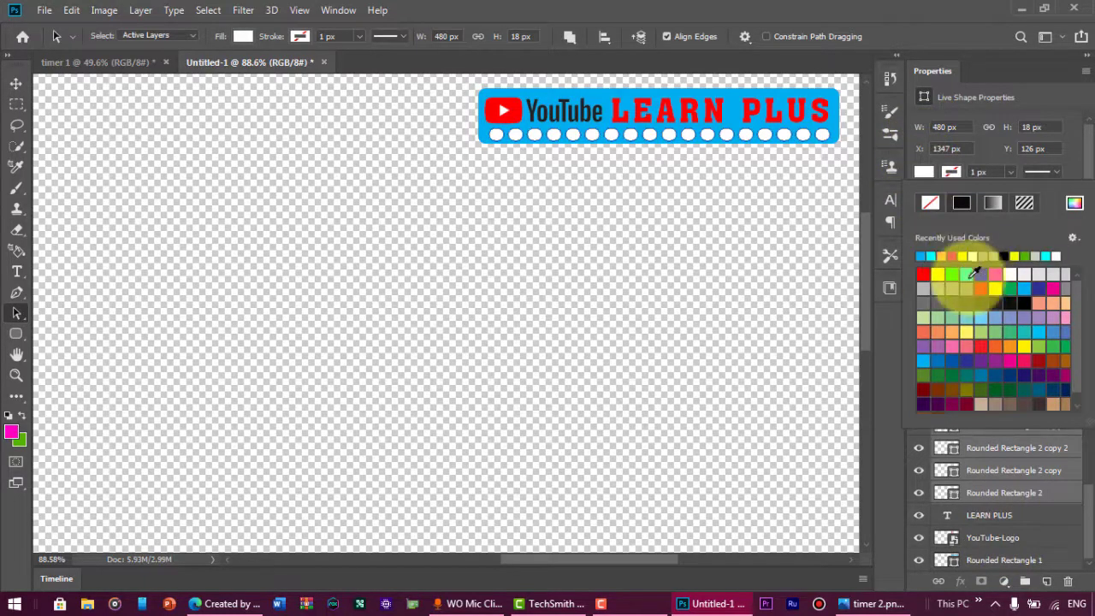
click(924, 274)
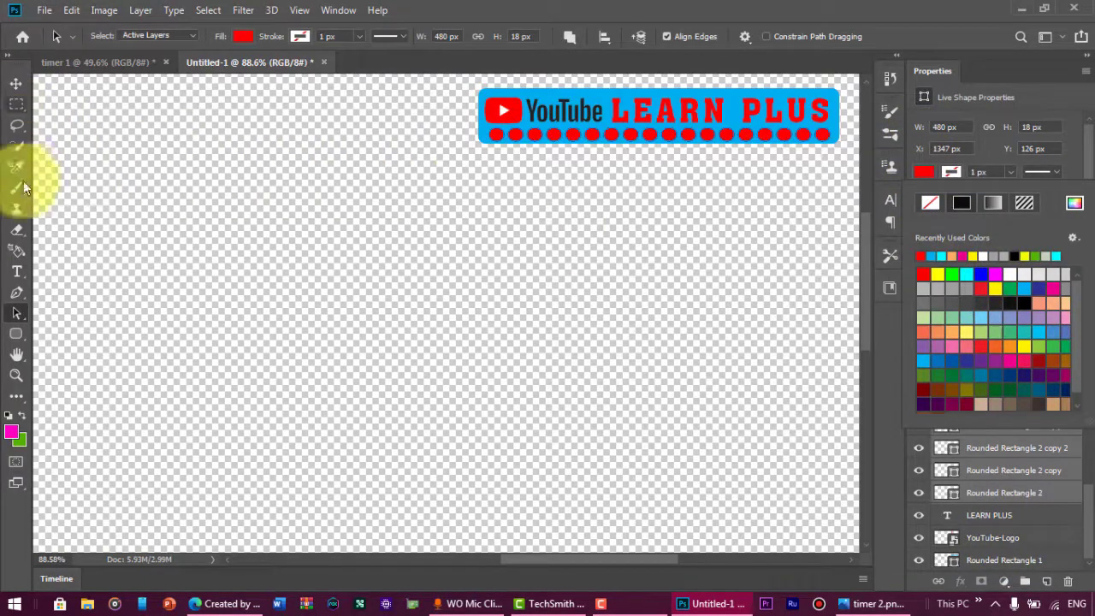
click(17, 310)
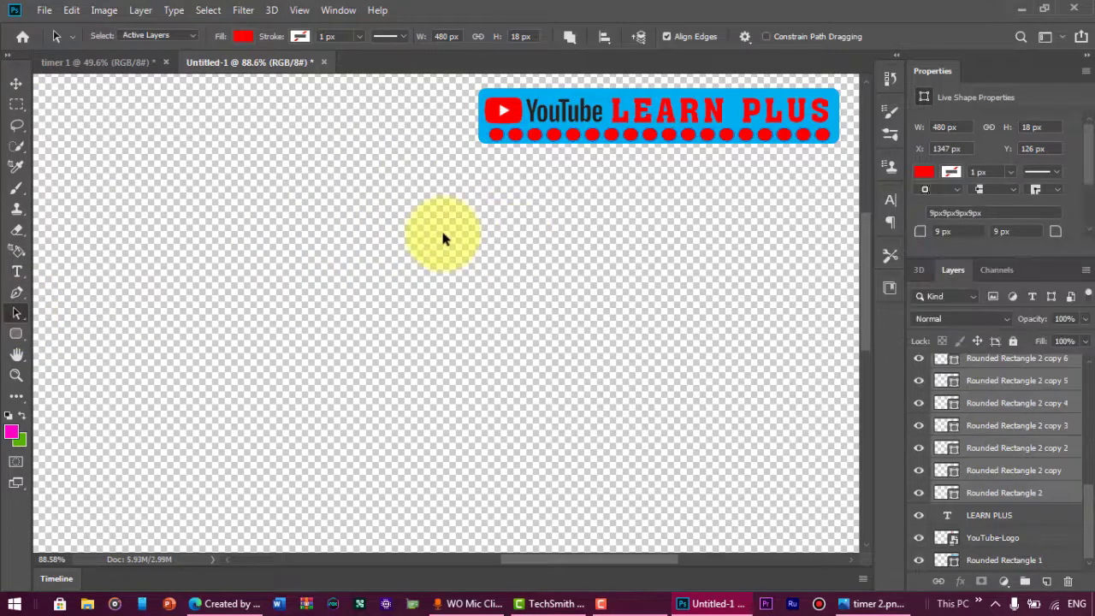
- Fit the canvas in the window, then zoom and pan to inspect the red dots
key(ctrl+0)
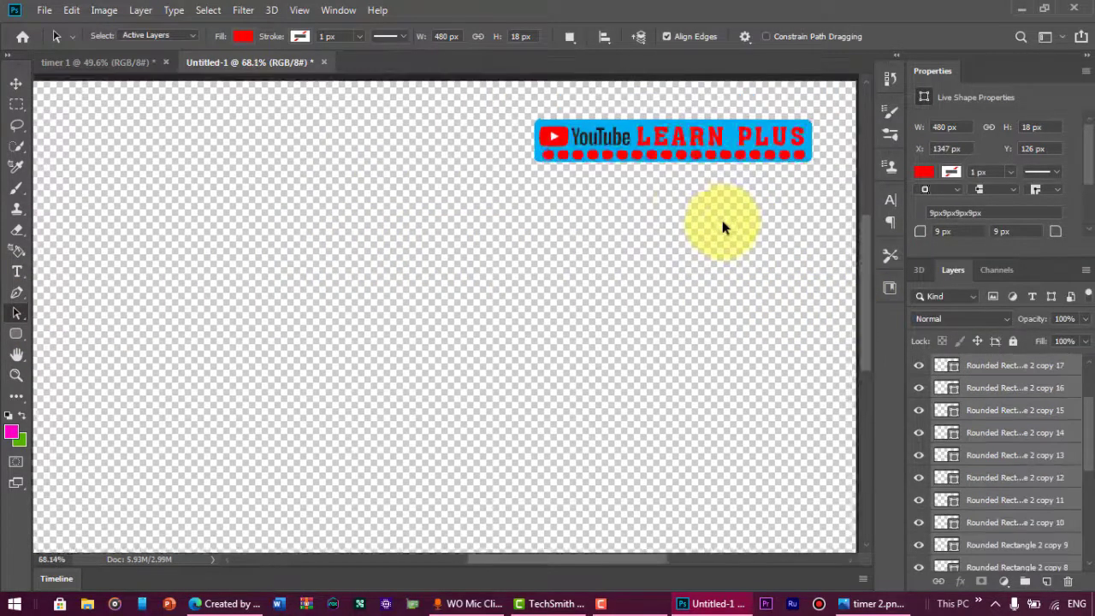
scroll(621, 192, up, 3)
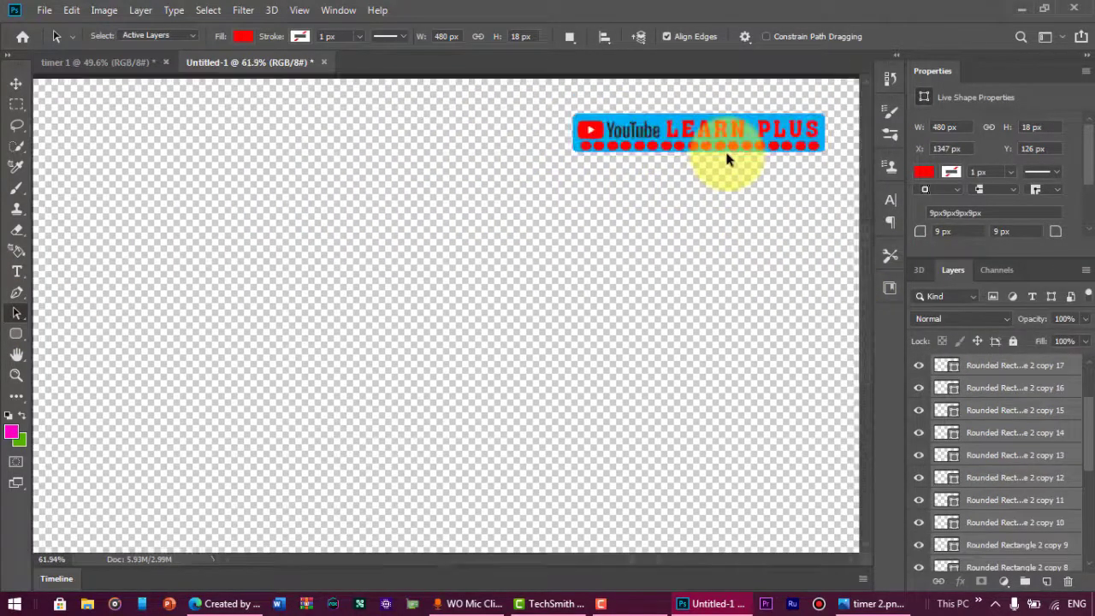
drag(866, 255, 863, 236)
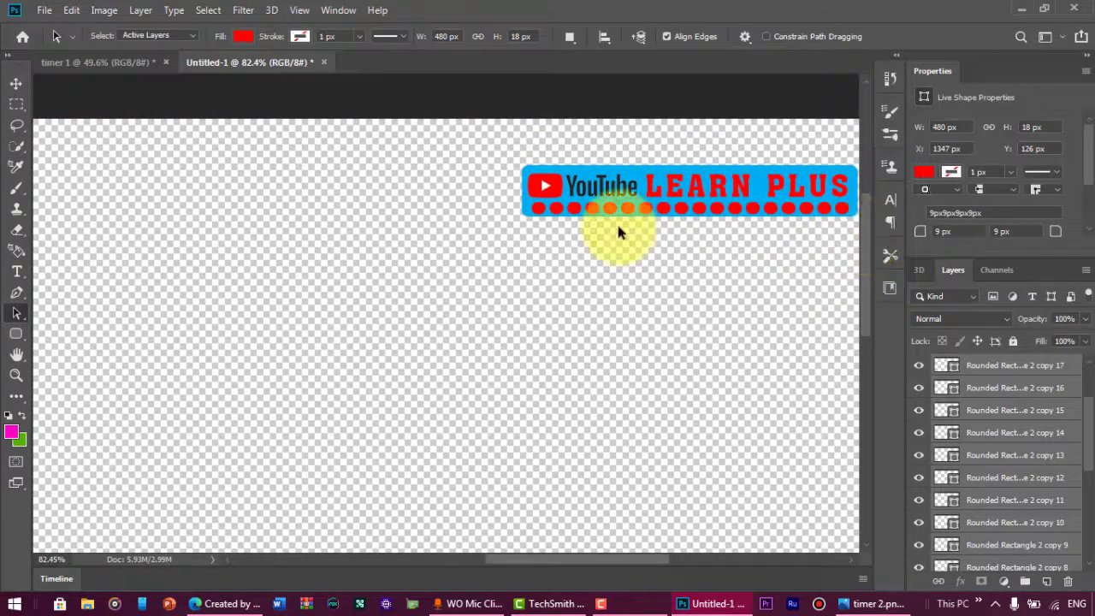
scroll(617, 231, down, 2)
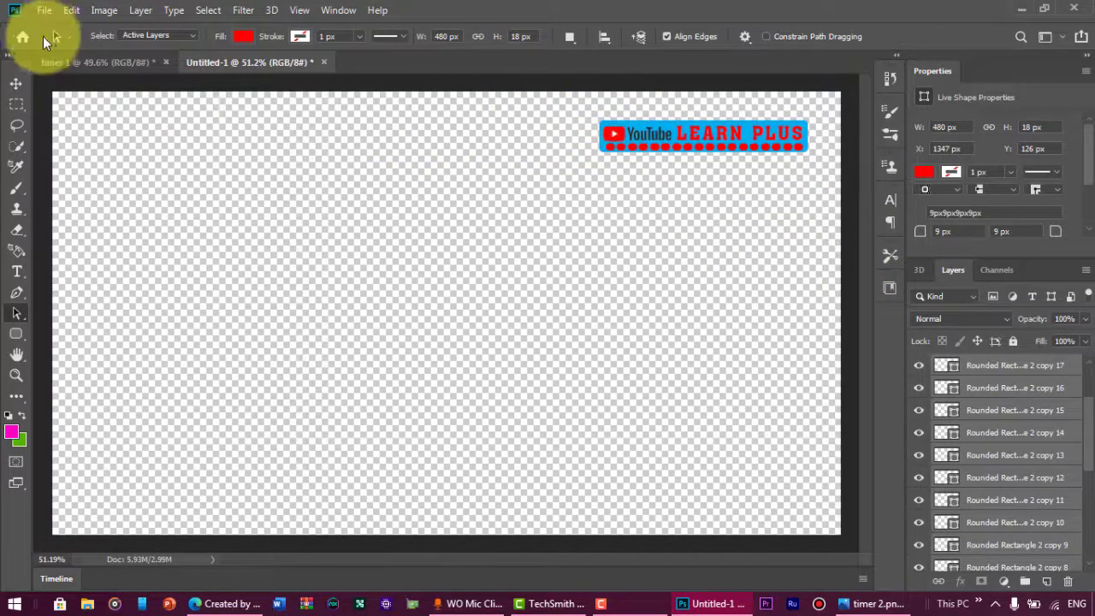
- Save the blue banner with red text and dots to the Desktop as PNG 'TIMER 3'
click(44, 10)
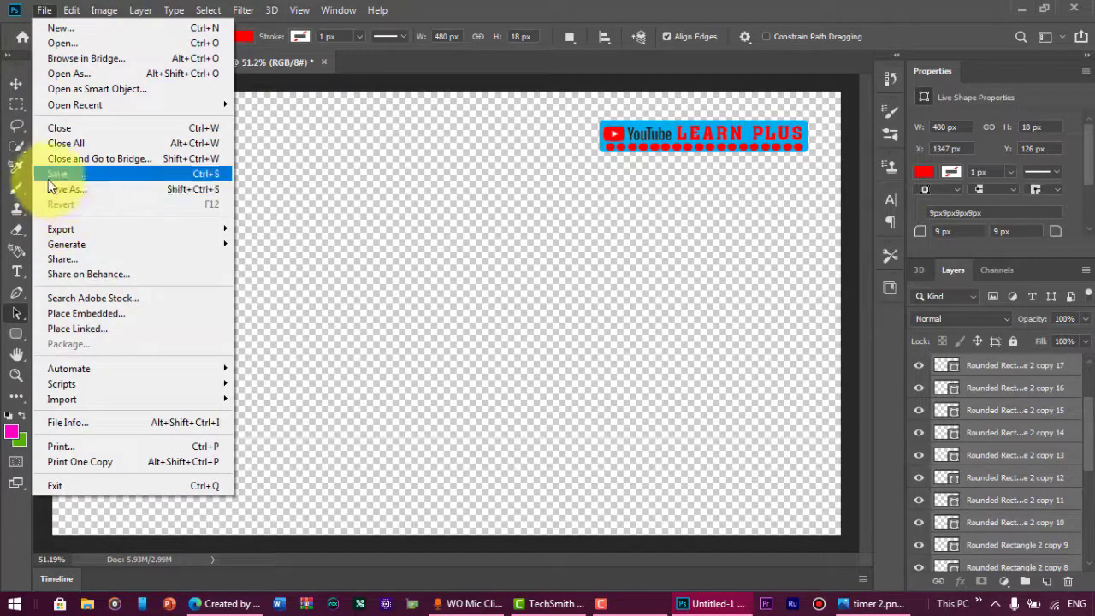
click(130, 190)
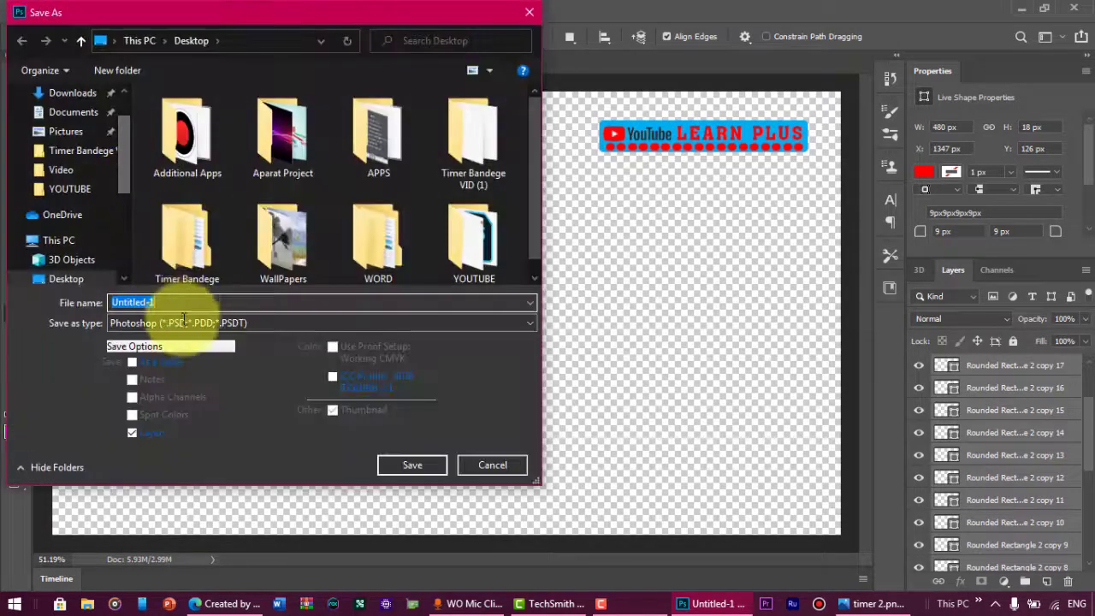
click(159, 324)
click(227, 296)
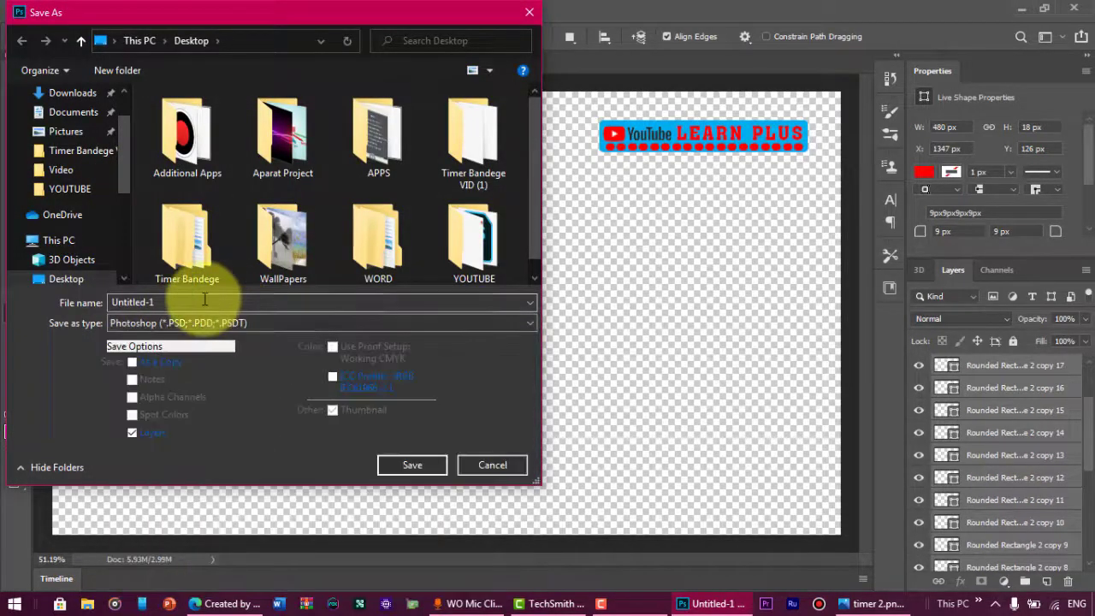
text(TIM)
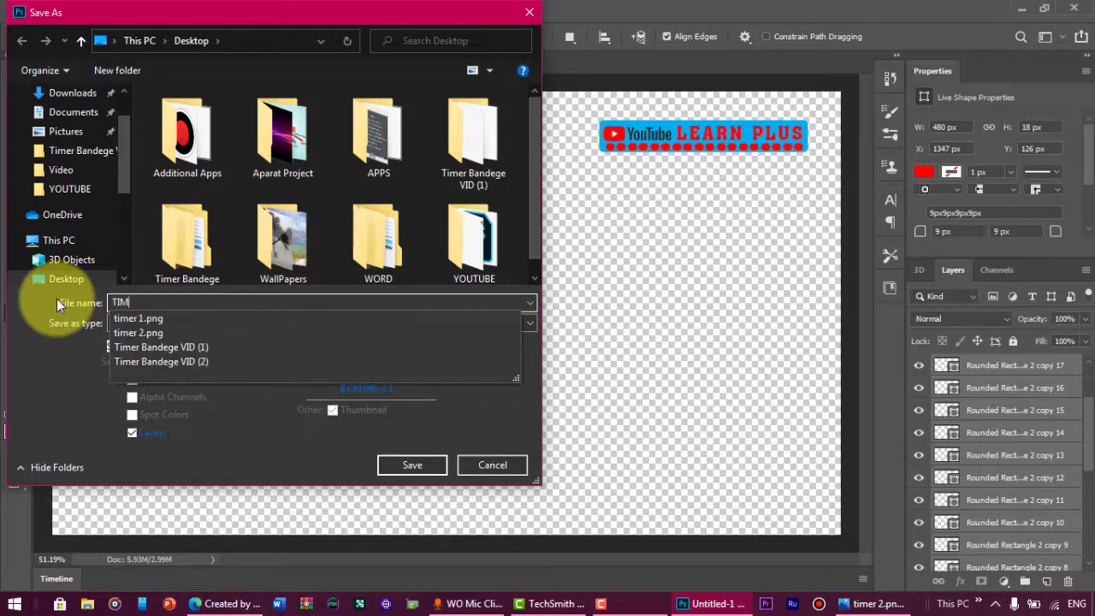
text(ER 3)
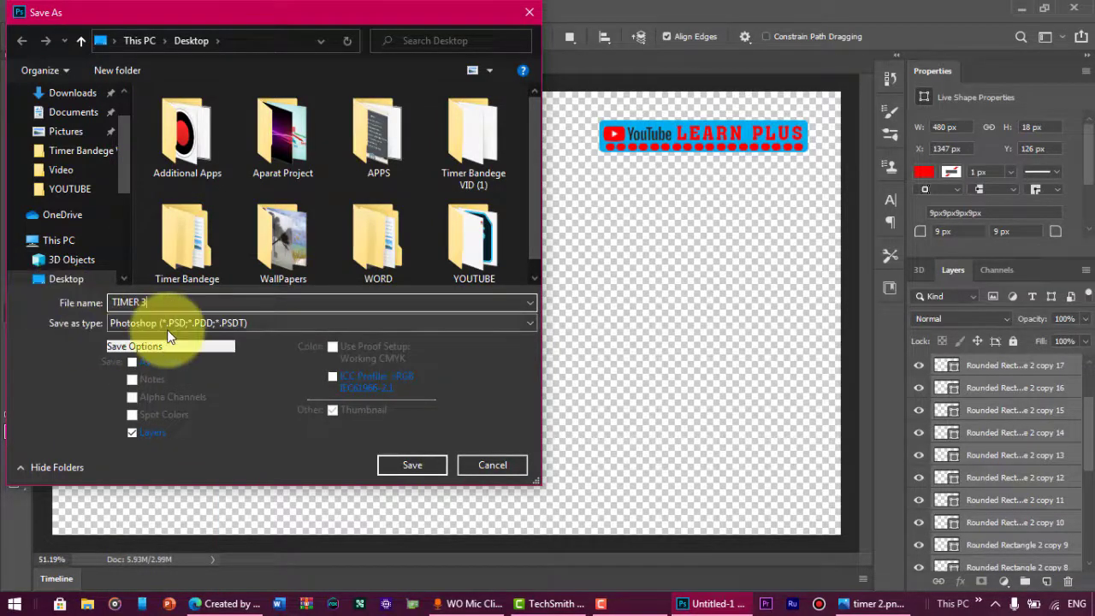
click(167, 323)
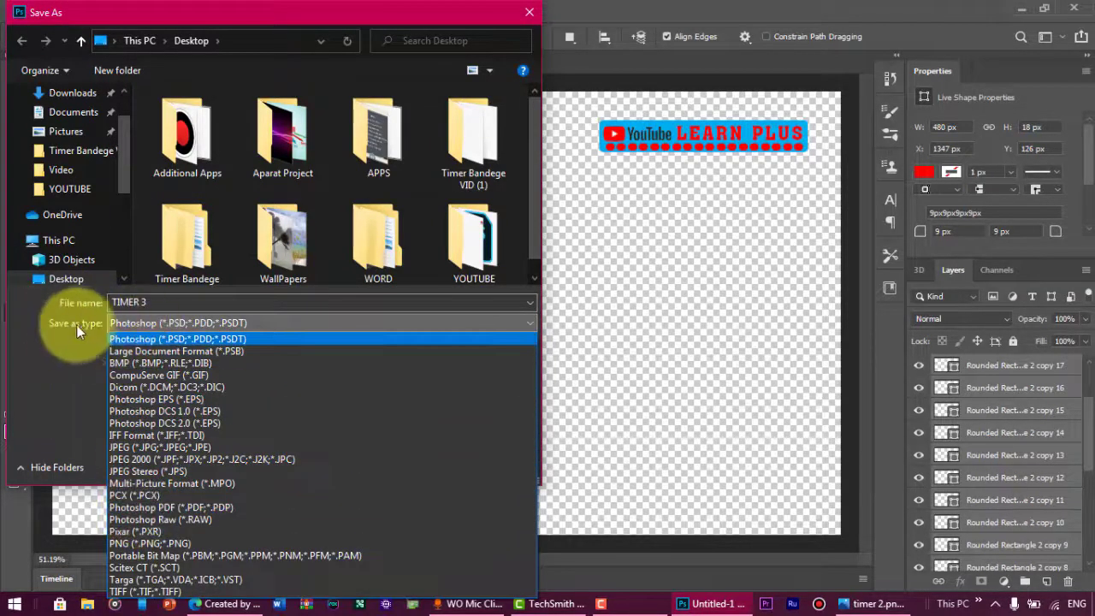
click(168, 544)
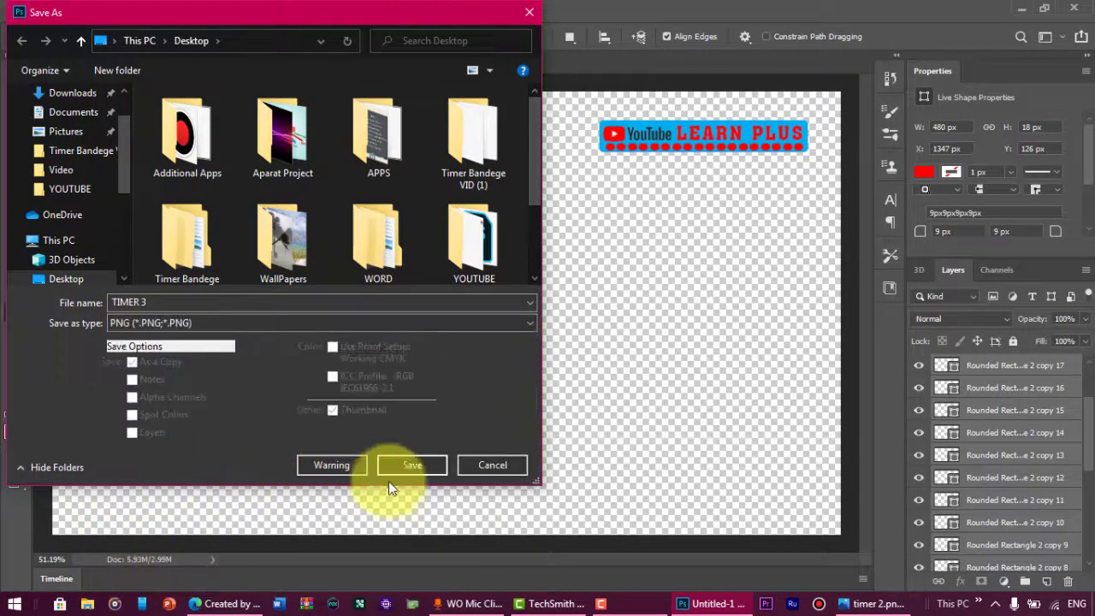
click(437, 466)
click(571, 178)
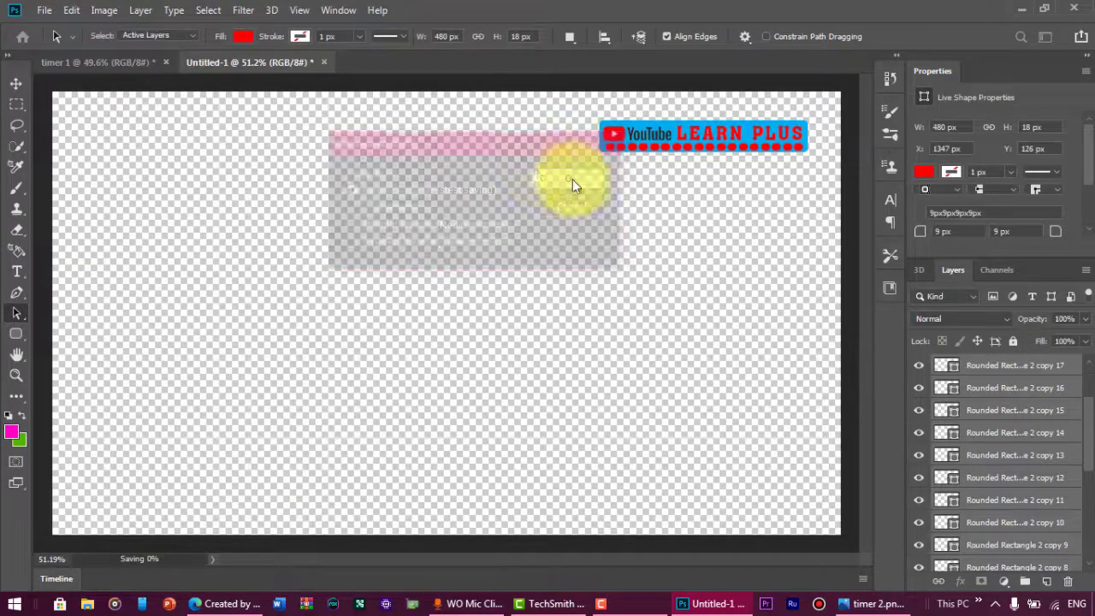
- Minimize Photoshop, open timer 2.png in Photos, zoom in to inspect, then minimize it
click(1026, 9)
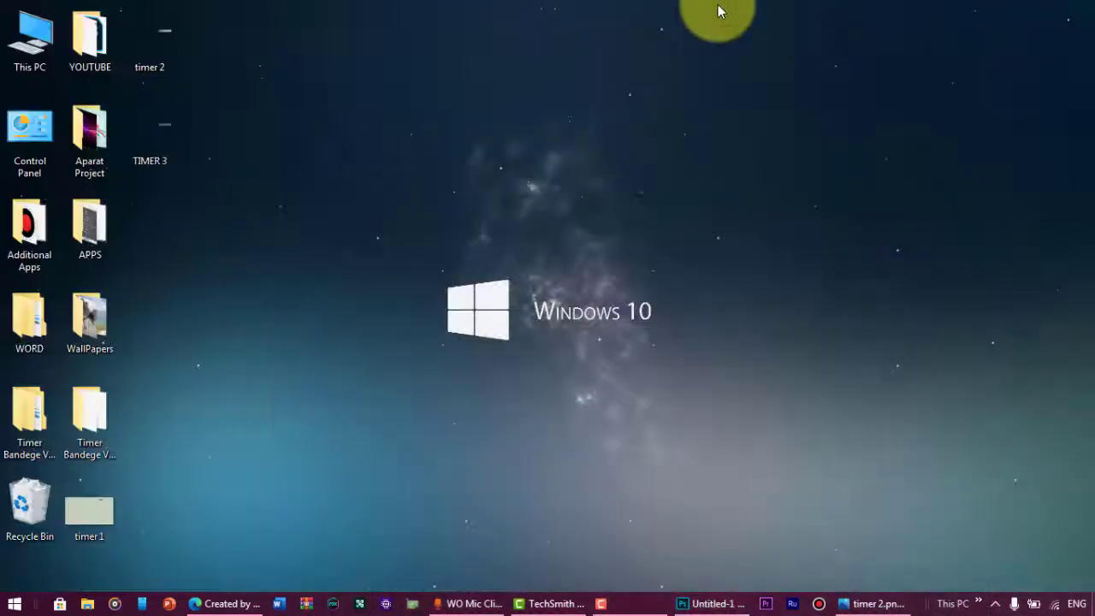
drag(257, 5, 153, 152)
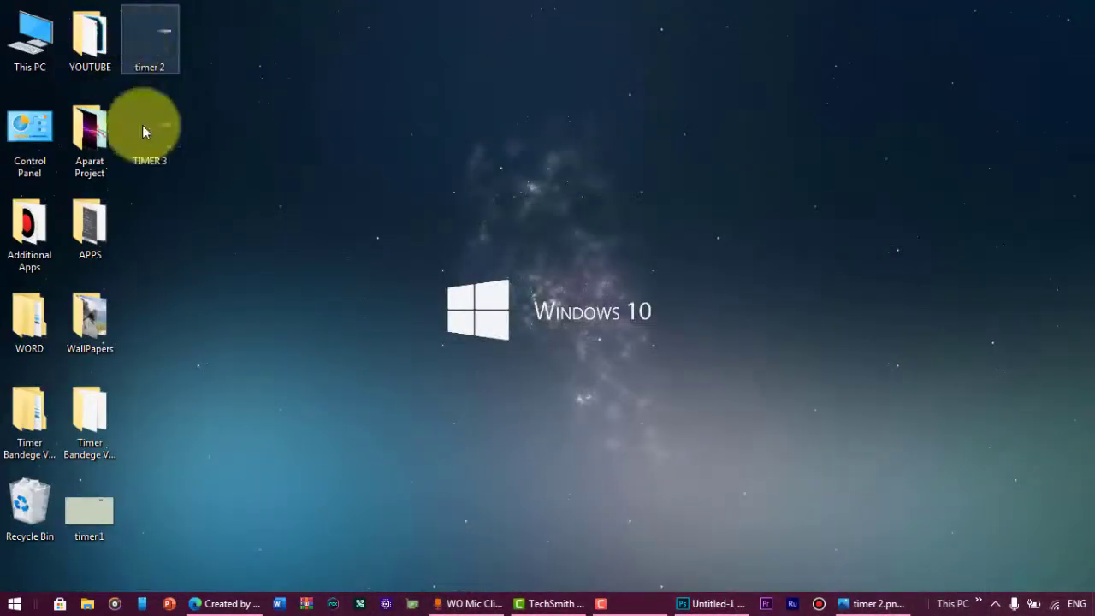
click(145, 129)
double_click(151, 64)
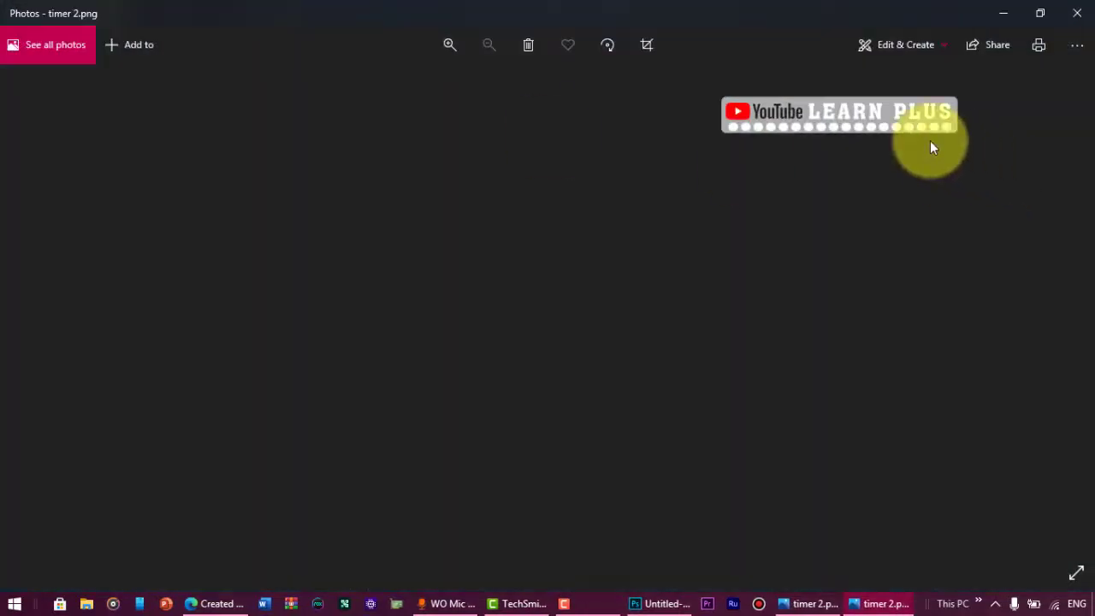
scroll(933, 132, up, 2)
scroll(747, 172, down, 2)
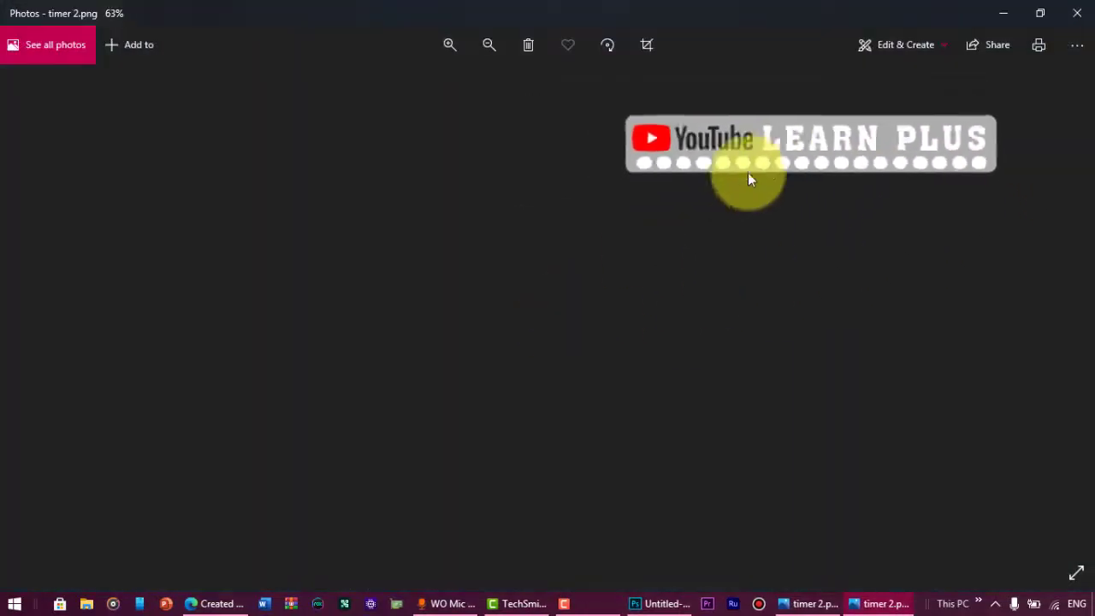
scroll(966, 115, up, 1)
scroll(918, 205, up, 2)
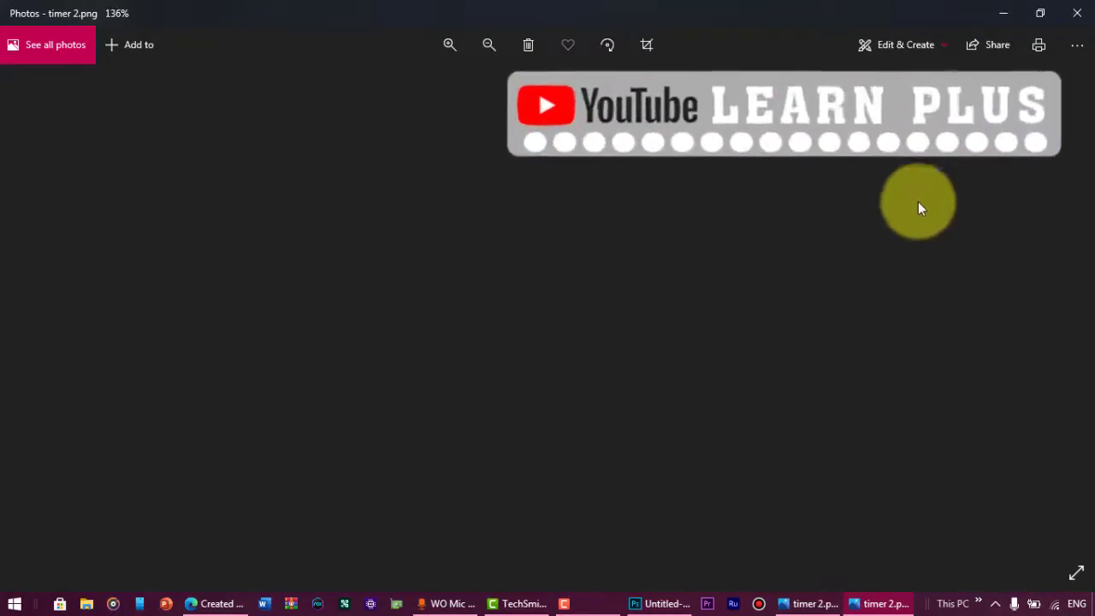
scroll(855, 208, up, 3)
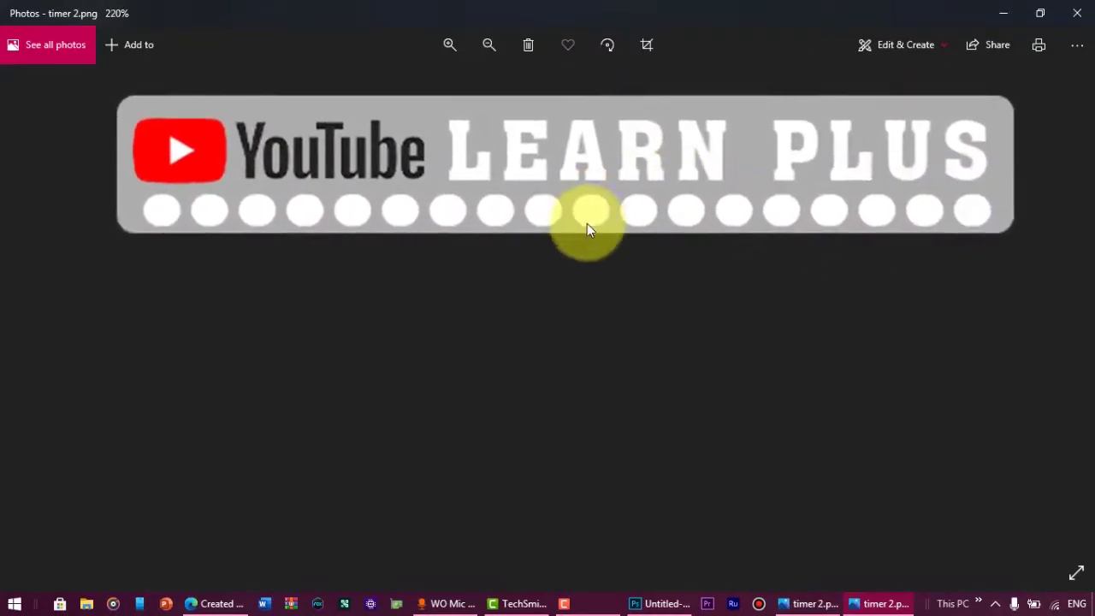
click(1011, 8)
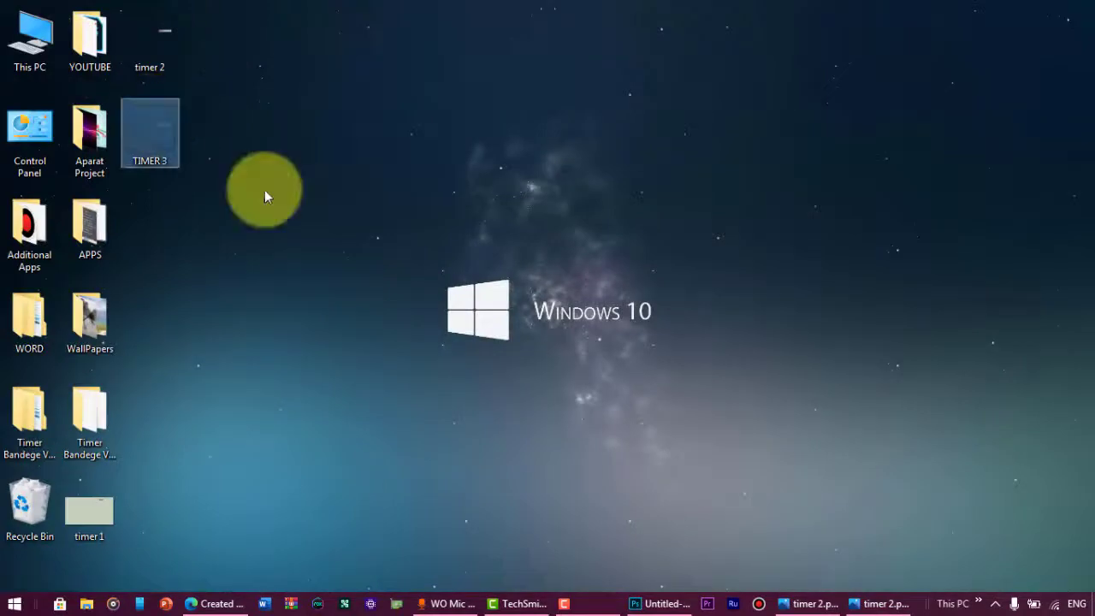
- Open TIMER 3.png, zoom and pan across the blue-and-red banner, then minimize it
key(Return)
scroll(928, 139, up, 1)
scroll(936, 129, up, 2)
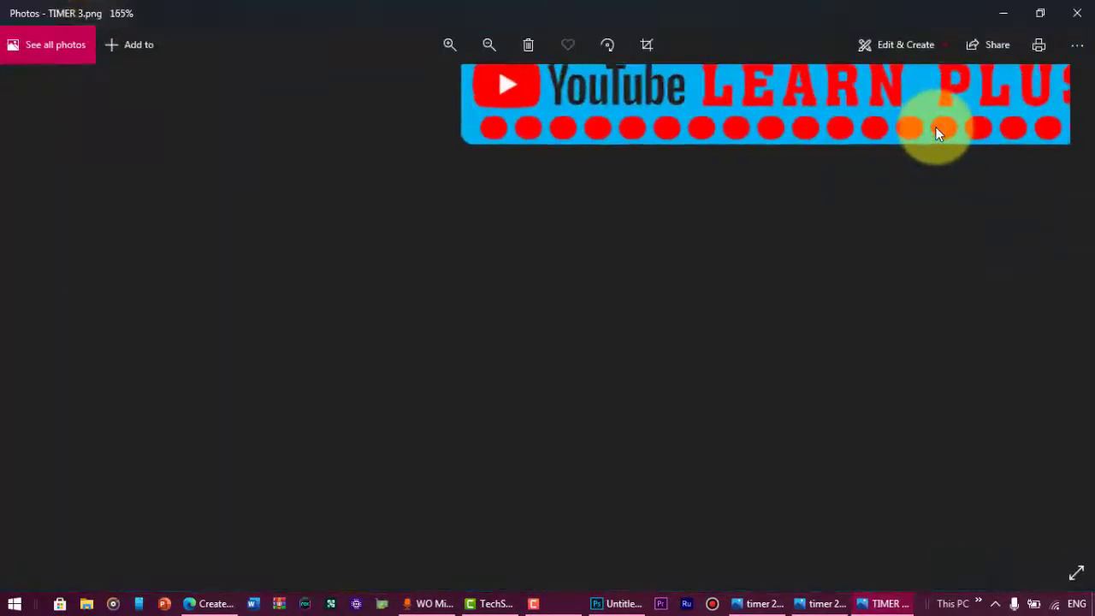
drag(935, 126, 764, 198)
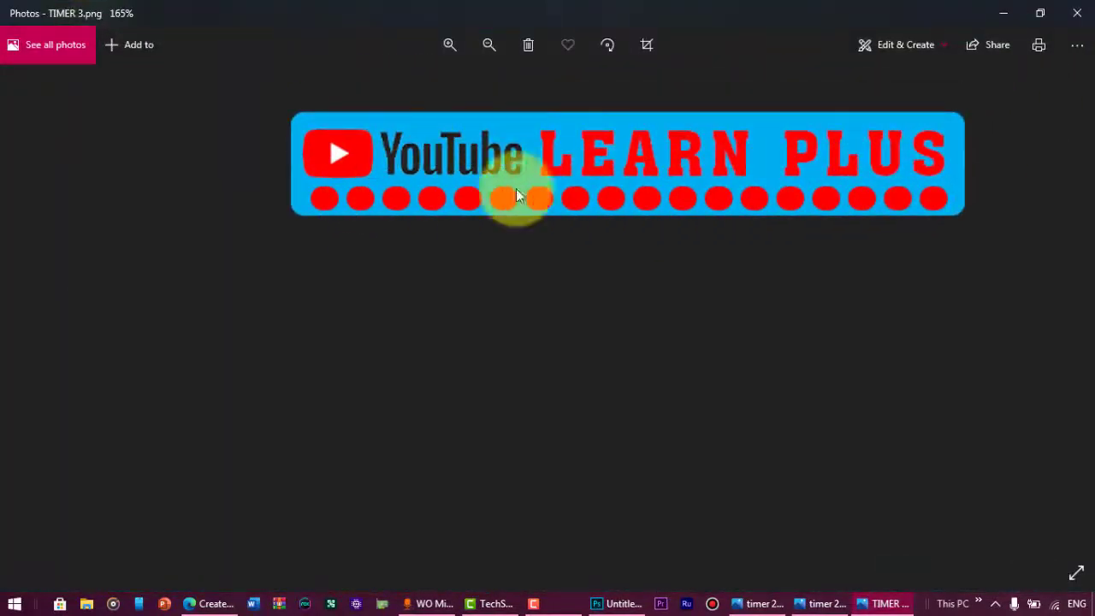
click(1004, 13)
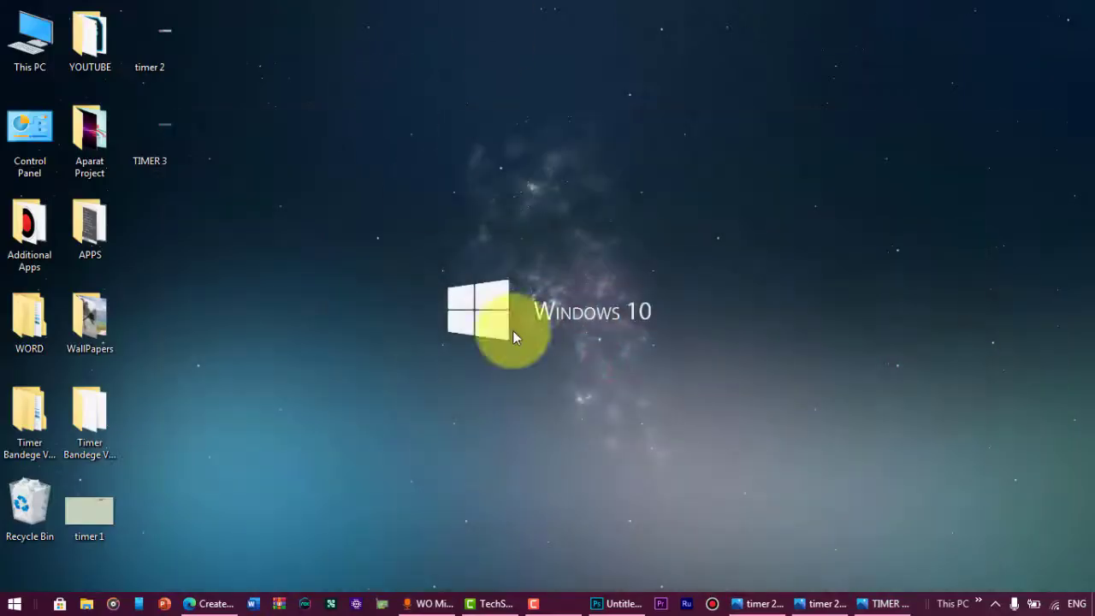
- Close the TIMER 3 and both timer 2 photo previews, then enlarge Camtasia's timeline to show Tracks 1–3
right_click(860, 605)
click(828, 581)
right_click(819, 606)
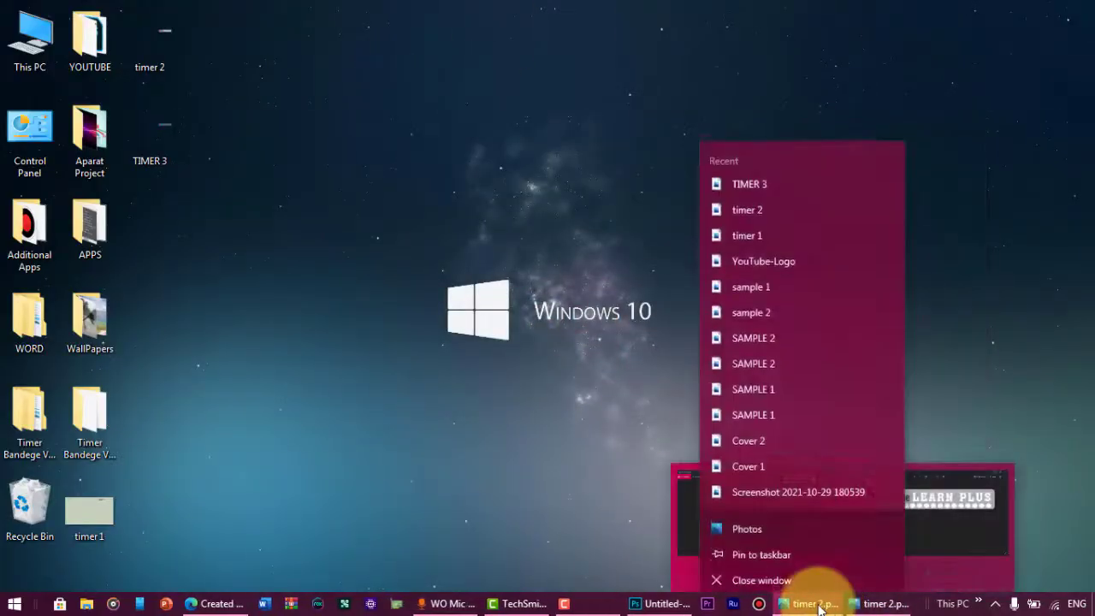
click(793, 573)
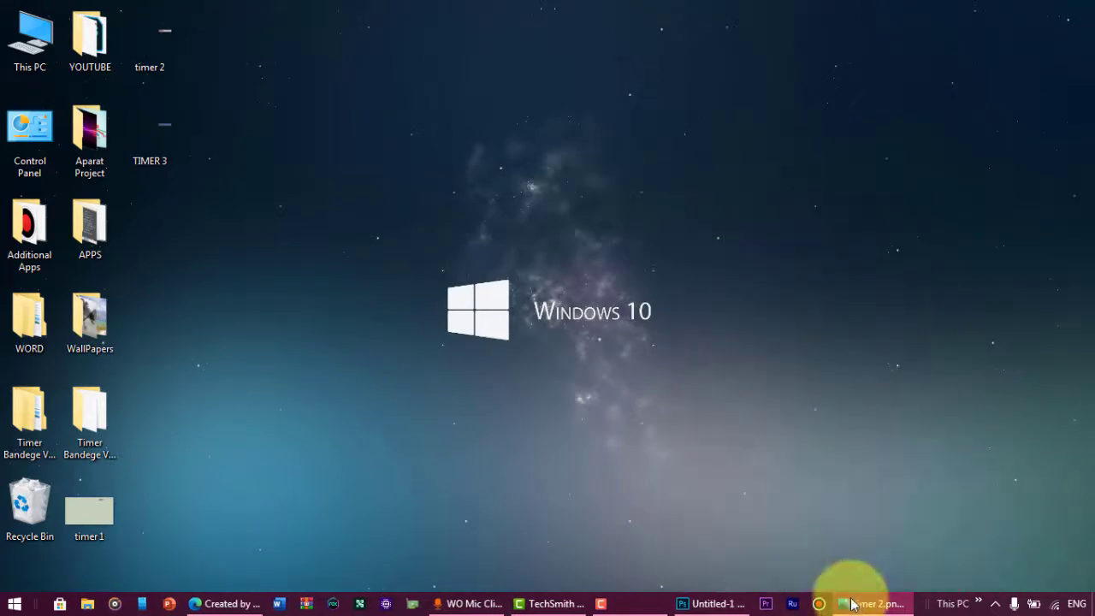
right_click(852, 604)
click(804, 577)
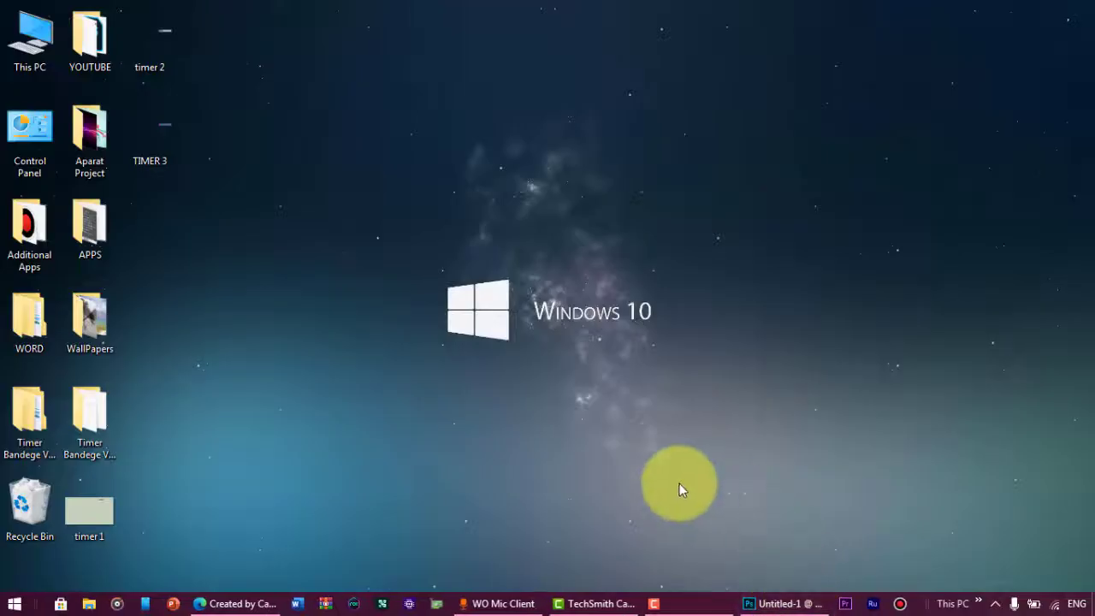
click(579, 605)
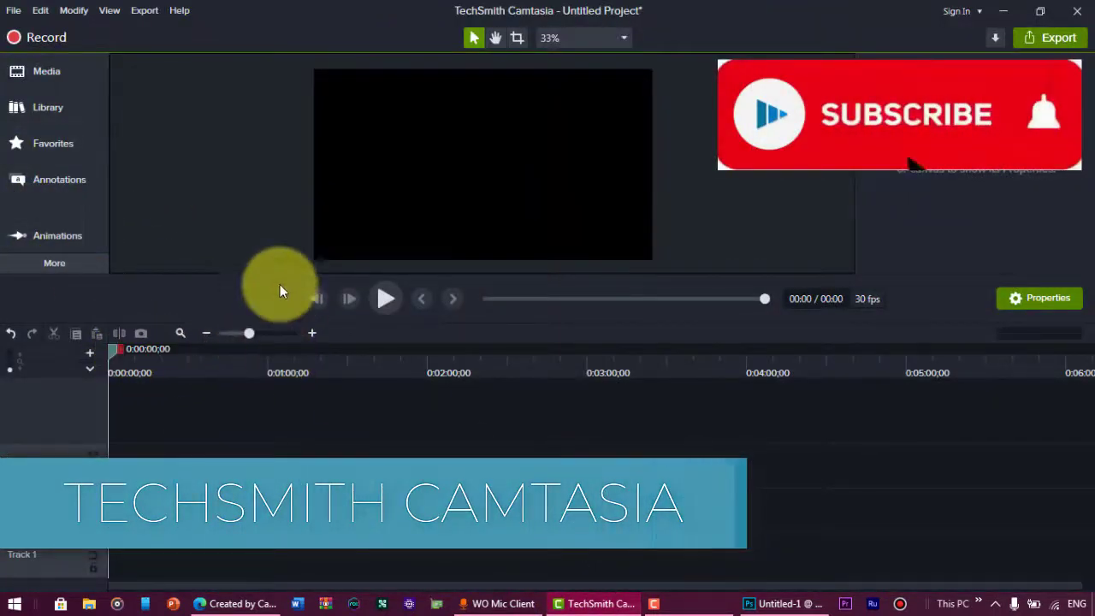
mouse_move(278, 279)
mouse_down()
mouse_move(296, 334)
mouse_move(287, 264)
mouse_up()
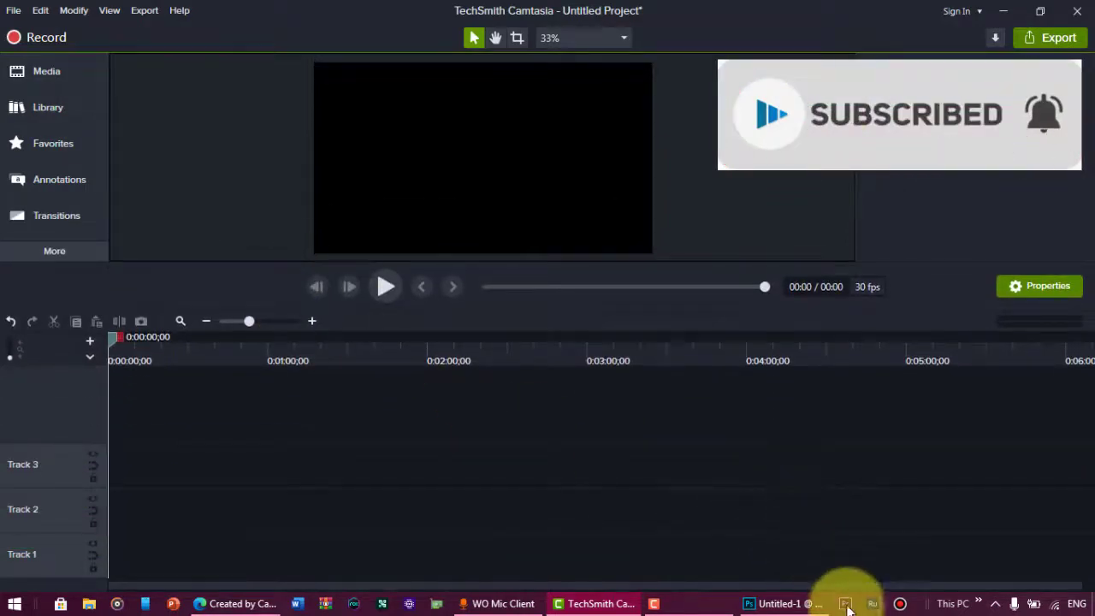
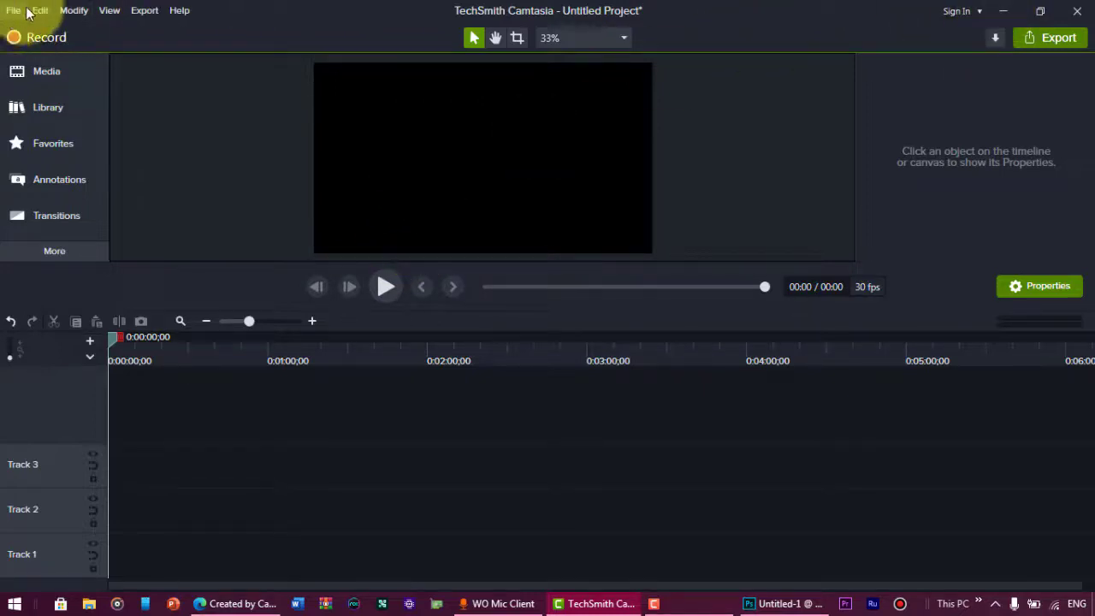
- Open Downloads › Video in File Explorer, select the lecture video, and bring Camtasia back beside it
click(1006, 10)
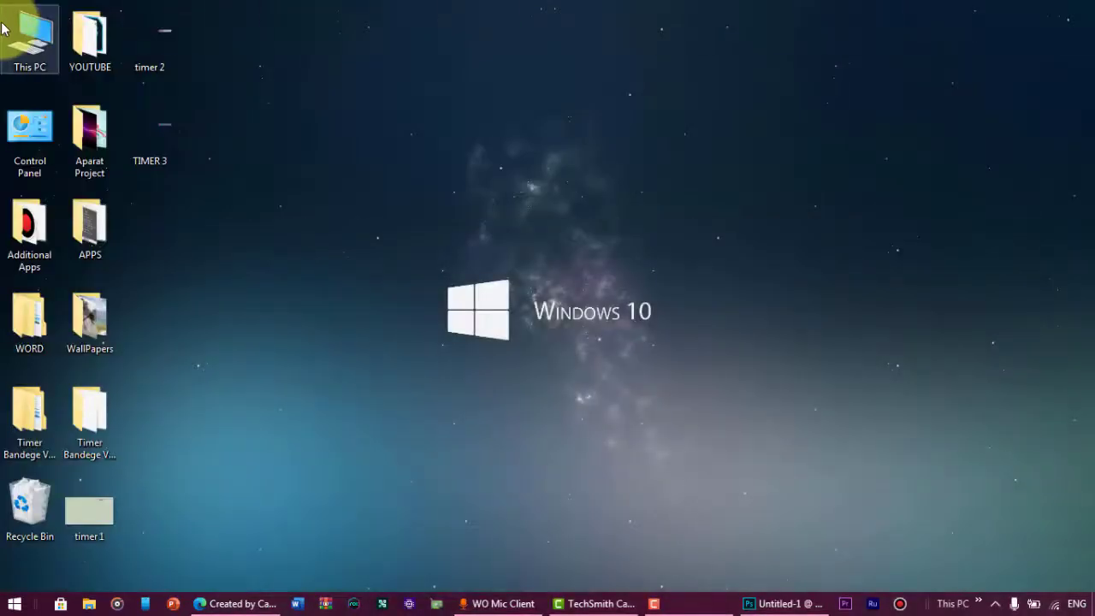
double_click(43, 31)
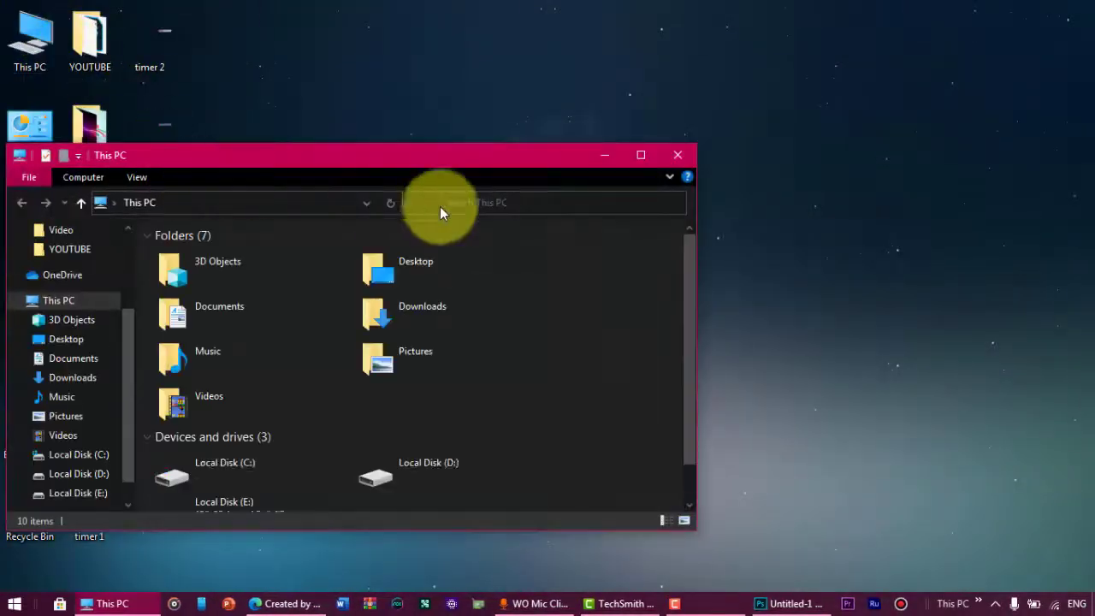
click(648, 155)
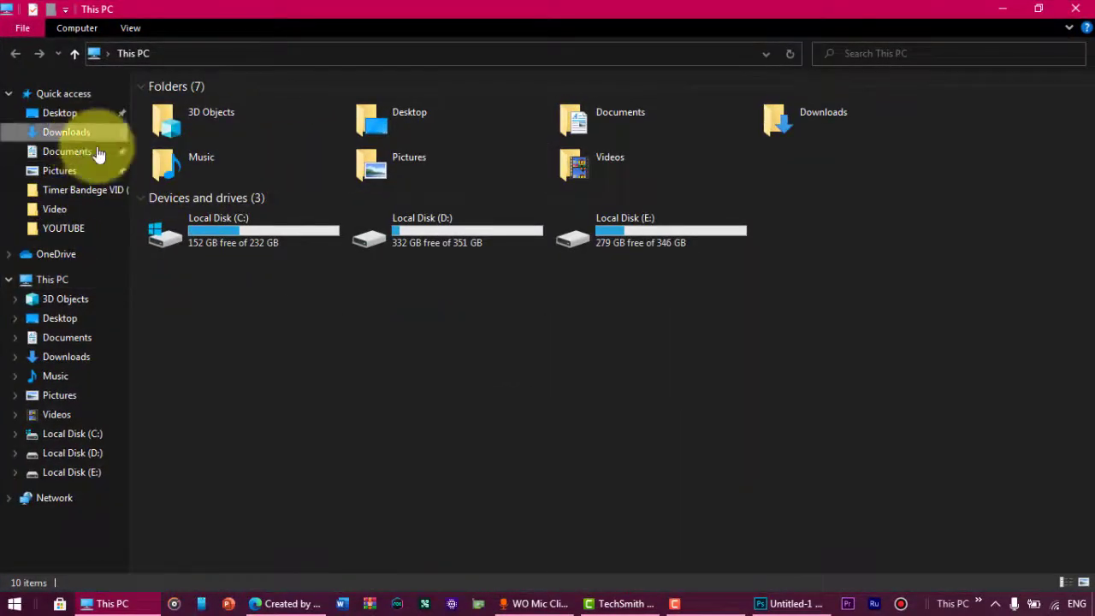
click(67, 132)
double_click(180, 500)
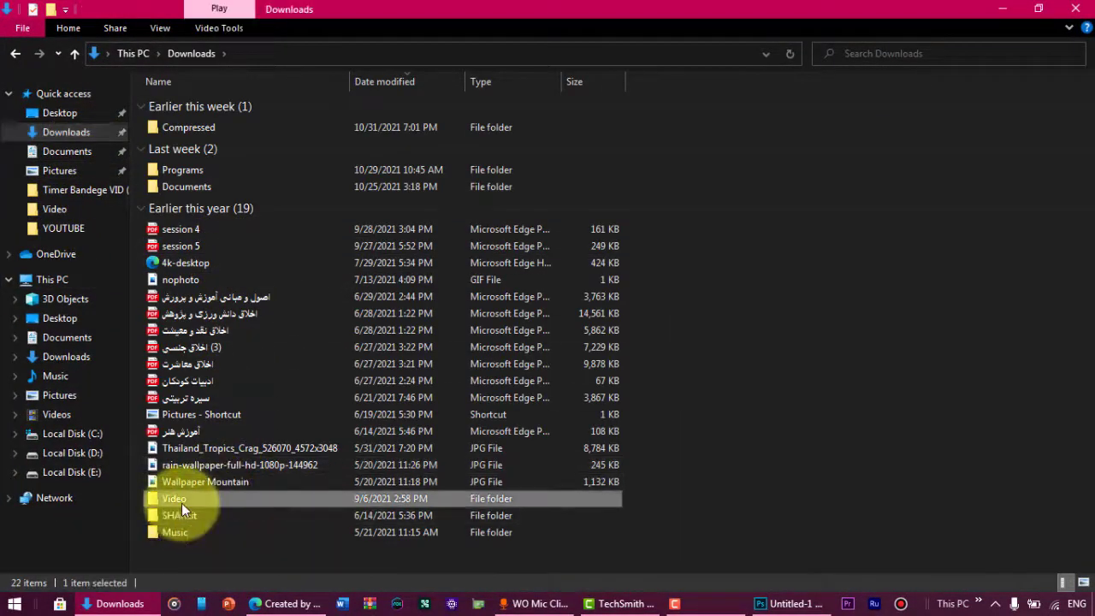
click(956, 174)
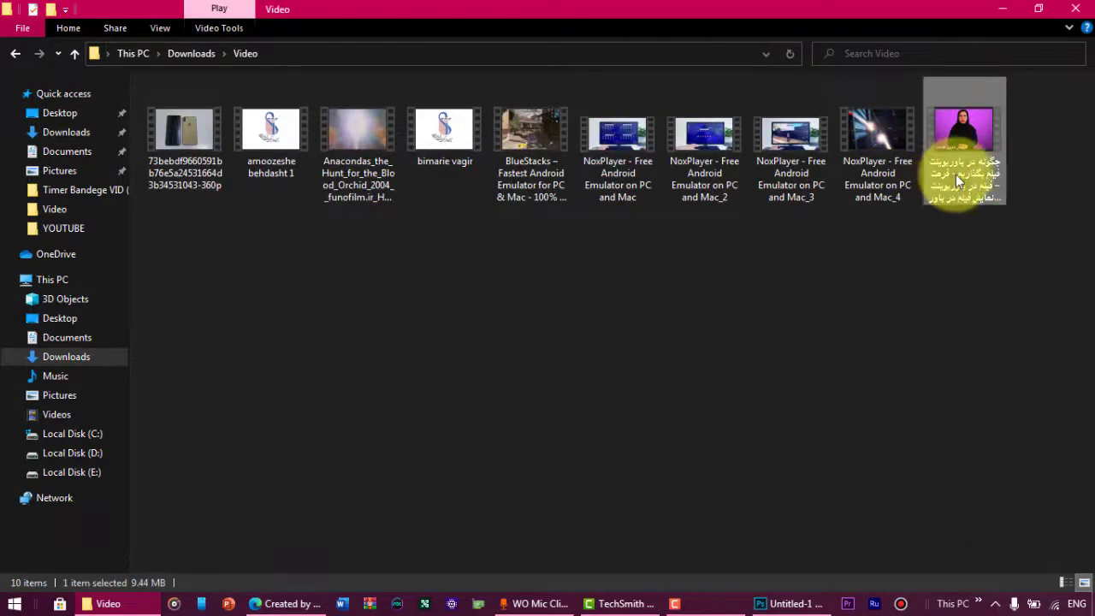
click(1038, 8)
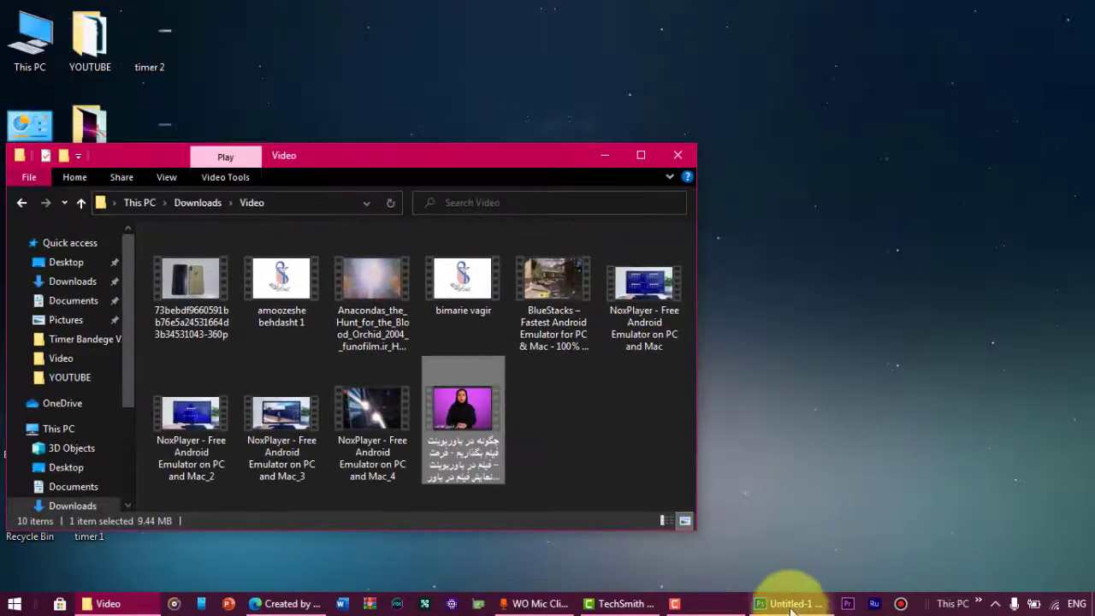
click(627, 604)
- Arrange the Camtasia and Explorer windows side by side and show Camtasia's Media Bin
click(1055, 11)
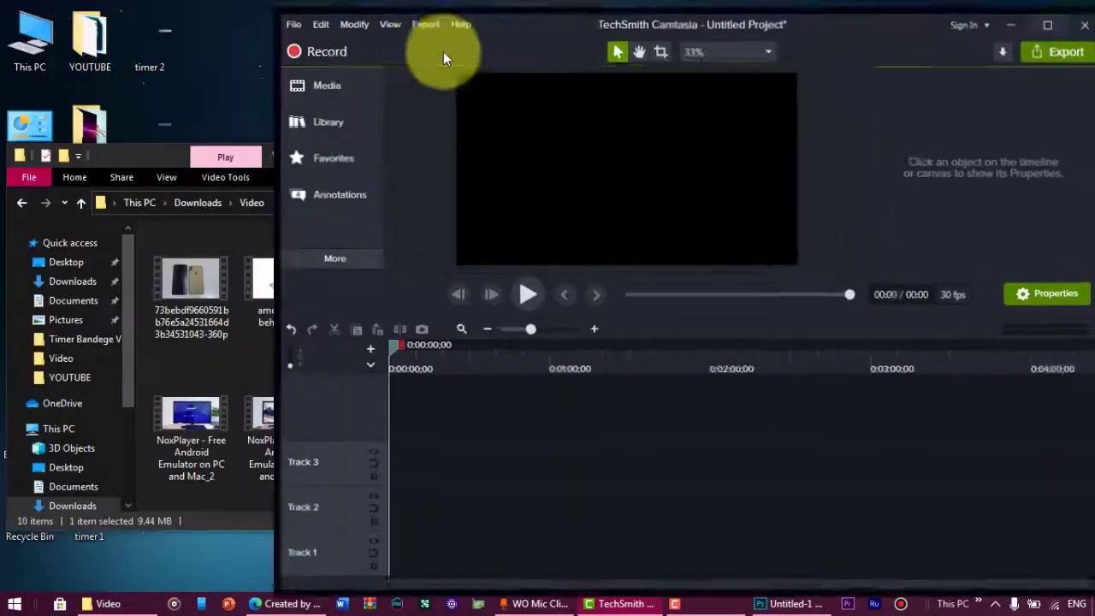
mouse_move(526, 25)
mouse_down()
mouse_move(574, 286)
mouse_move(641, 420)
mouse_up()
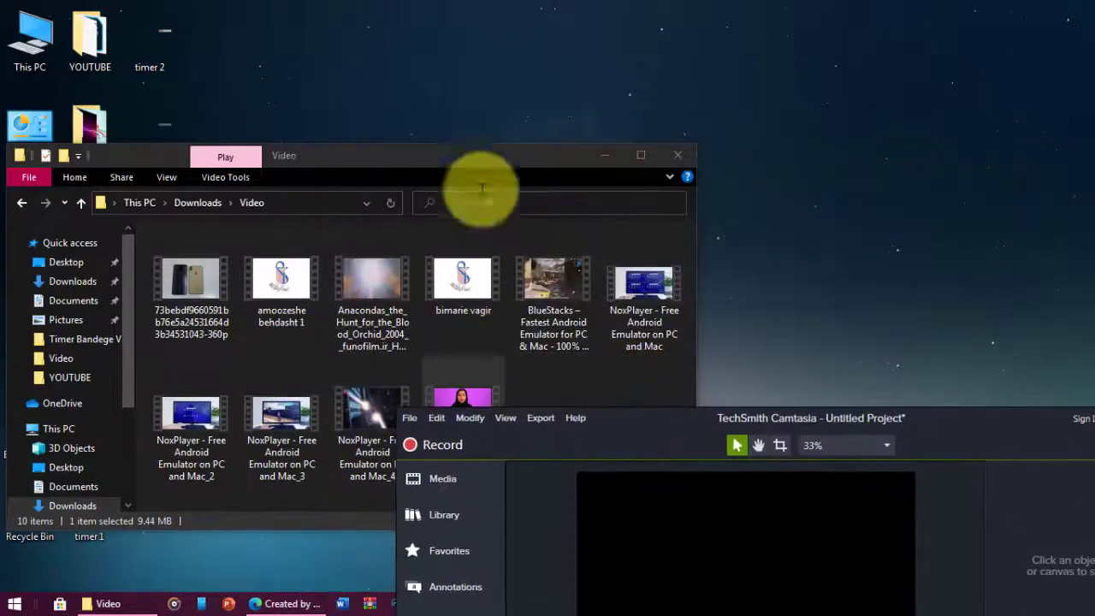
drag(448, 162, 425, 41)
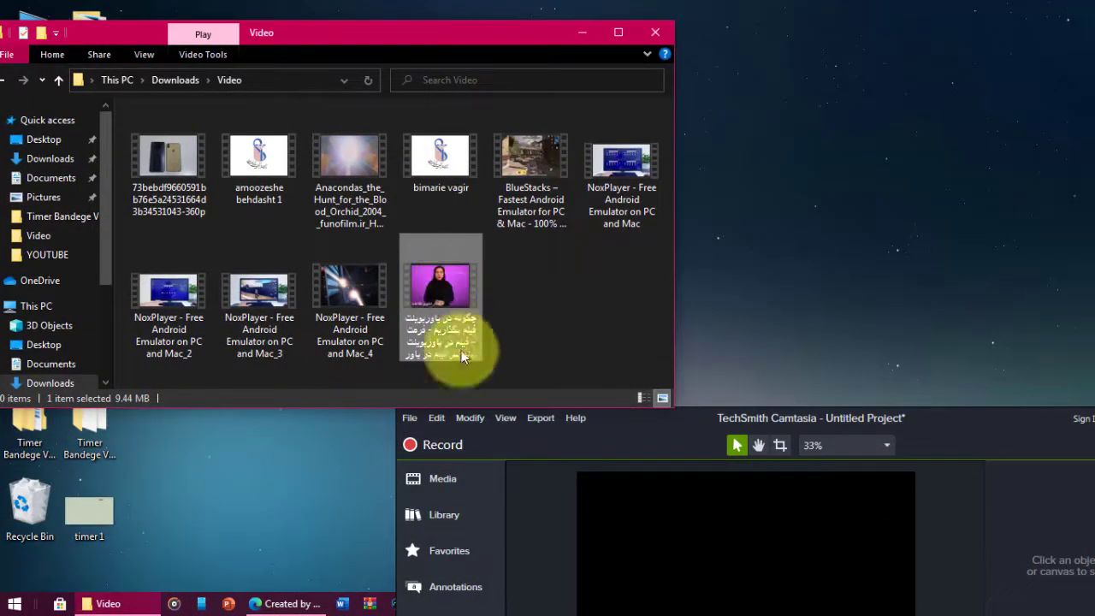
click(464, 480)
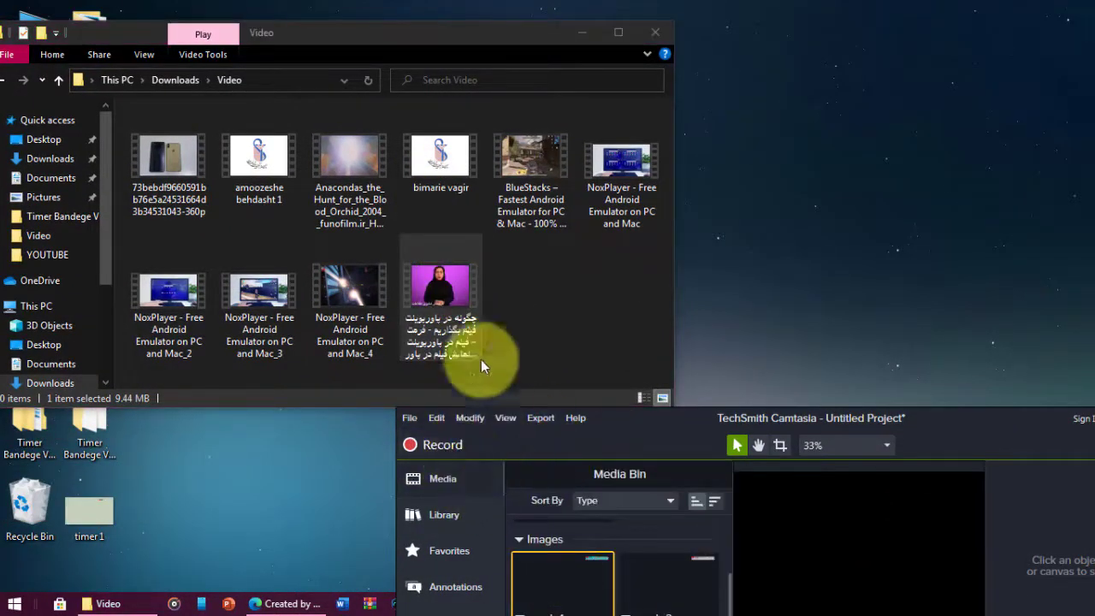
drag(812, 411, 767, 232)
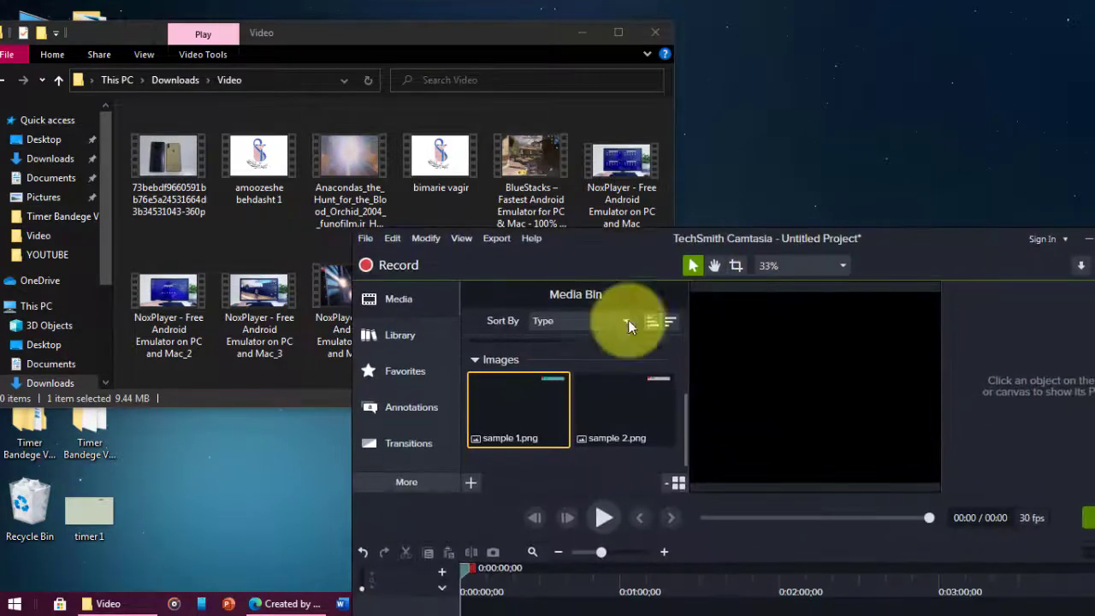
drag(567, 262, 574, 338)
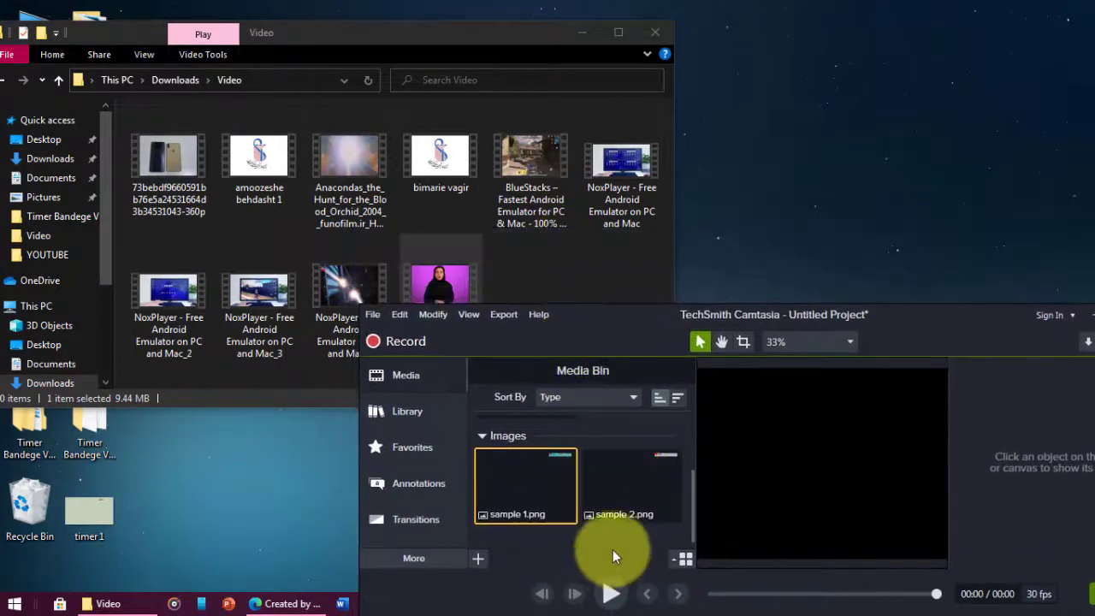
- Start a new project without saving, then drag the lecture video into the Media Bin
click(376, 314)
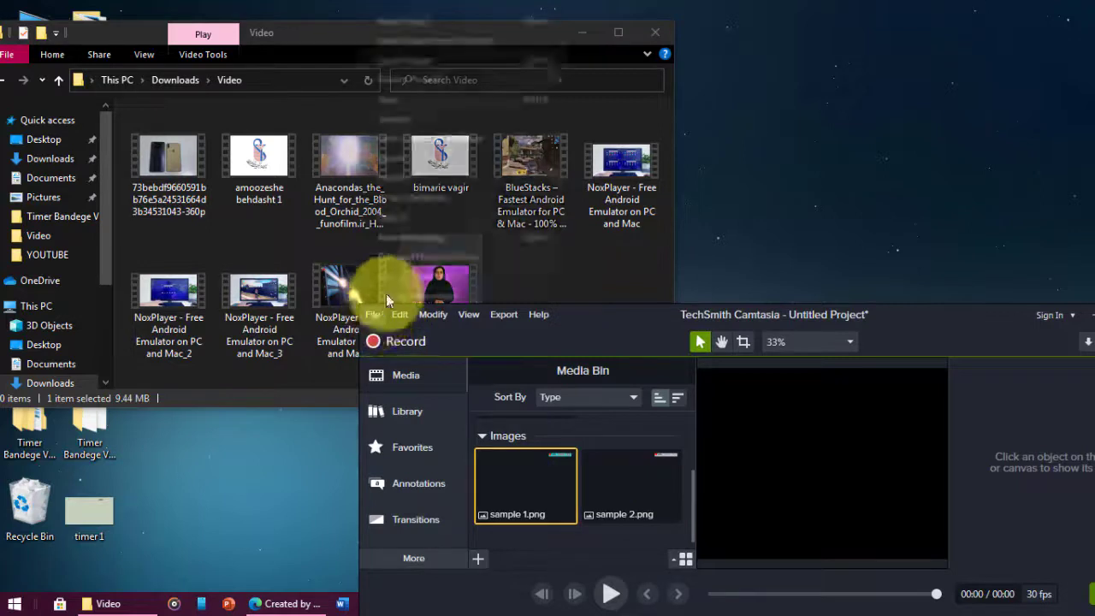
click(374, 316)
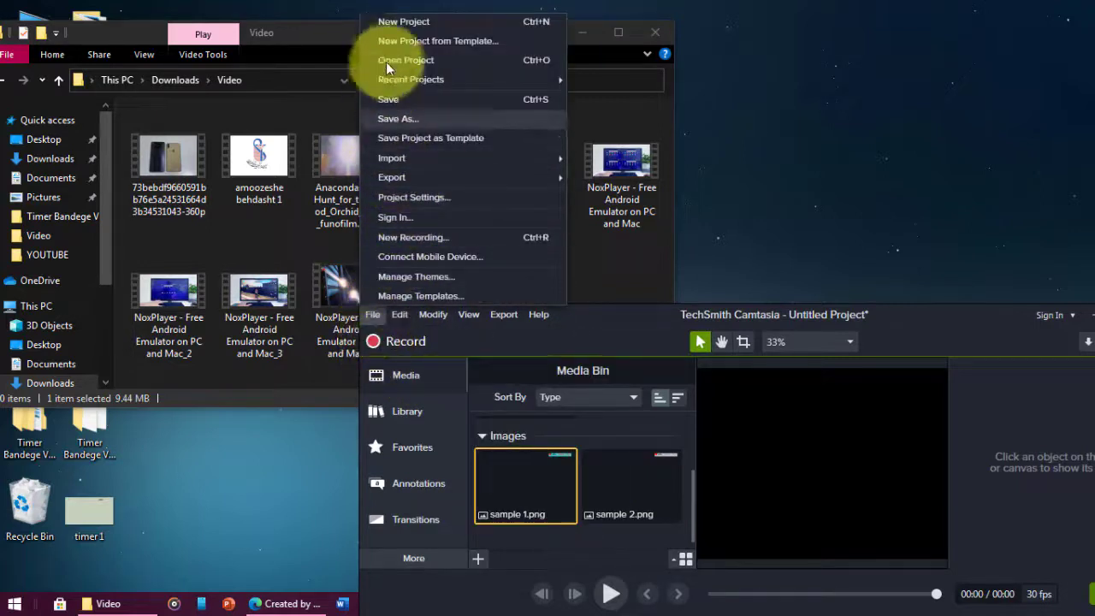
click(393, 31)
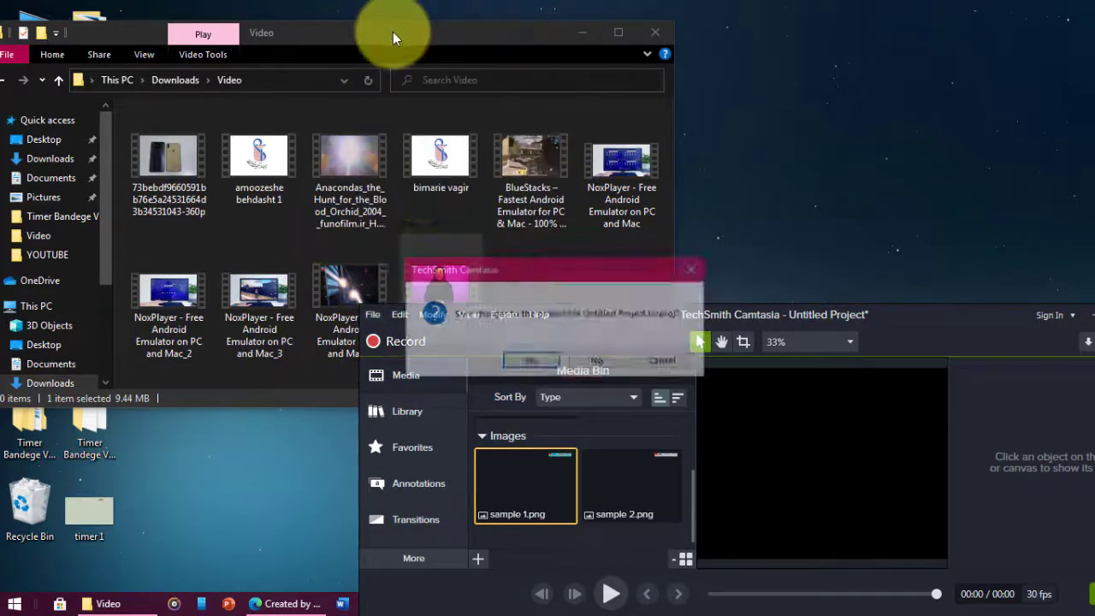
click(589, 363)
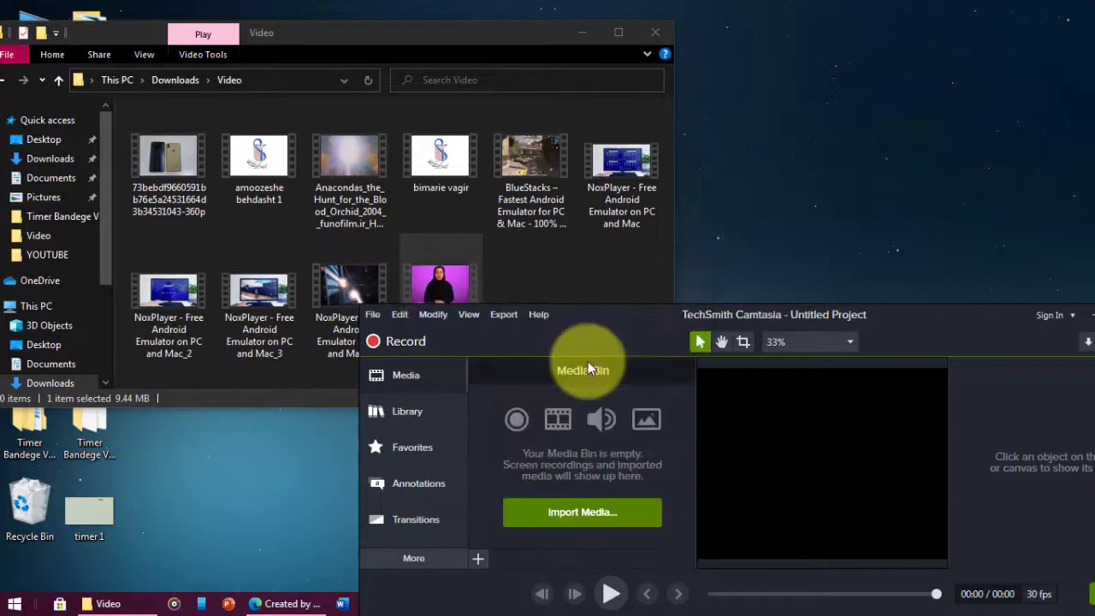
drag(767, 310, 732, 299)
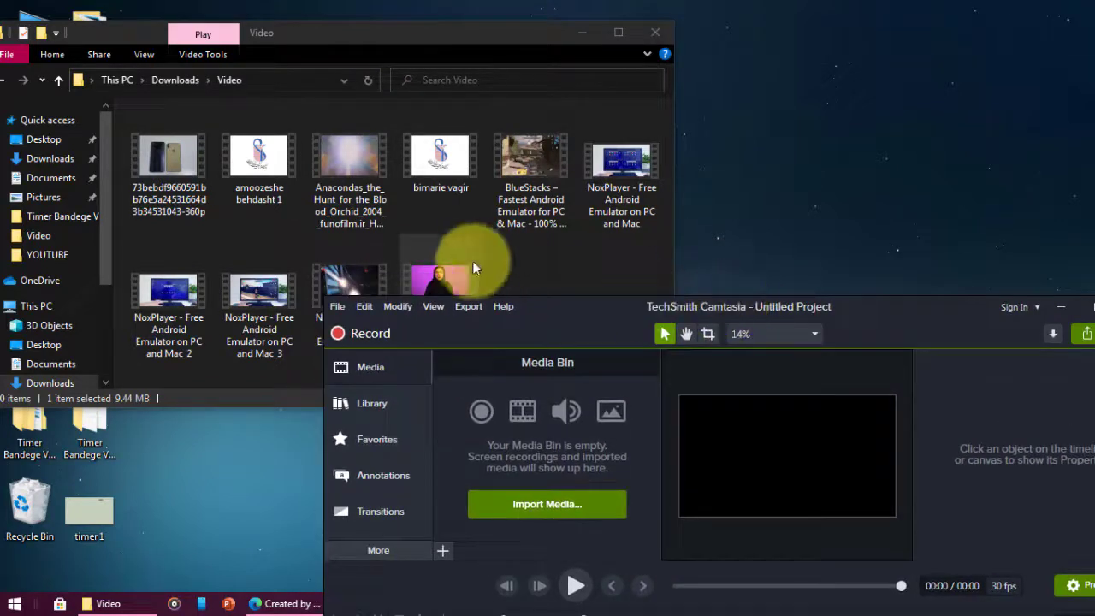
mouse_move(474, 263)
mouse_down()
mouse_move(547, 405)
mouse_move(504, 414)
mouse_move(756, 476)
mouse_up()
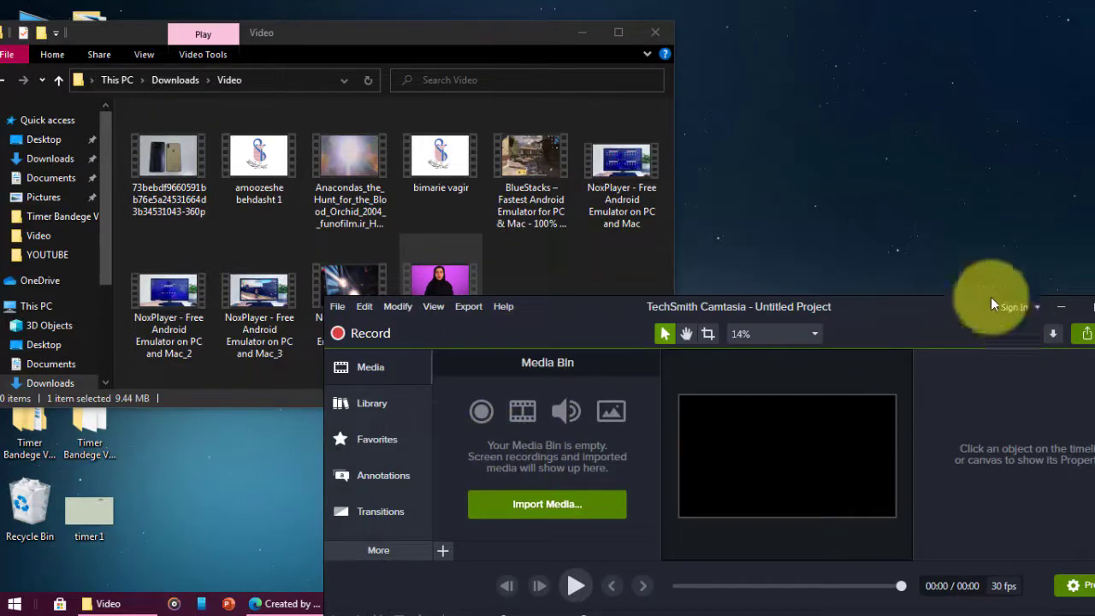
- Close Explorer, maximize Camtasia, and place the 1:28 lecture clip on Track 1
click(650, 37)
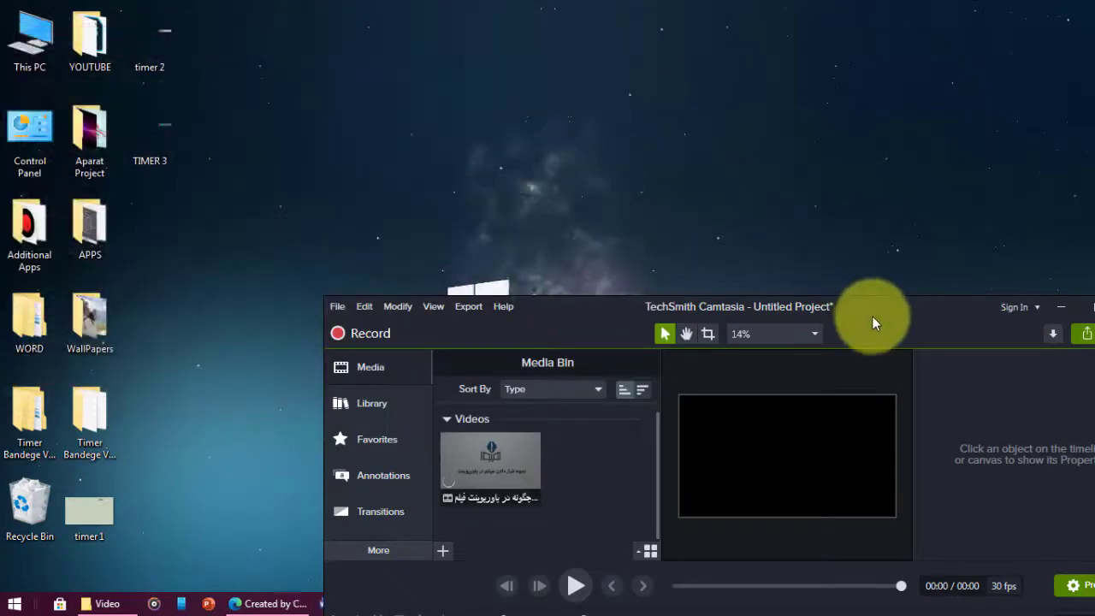
drag(872, 315, 852, 7)
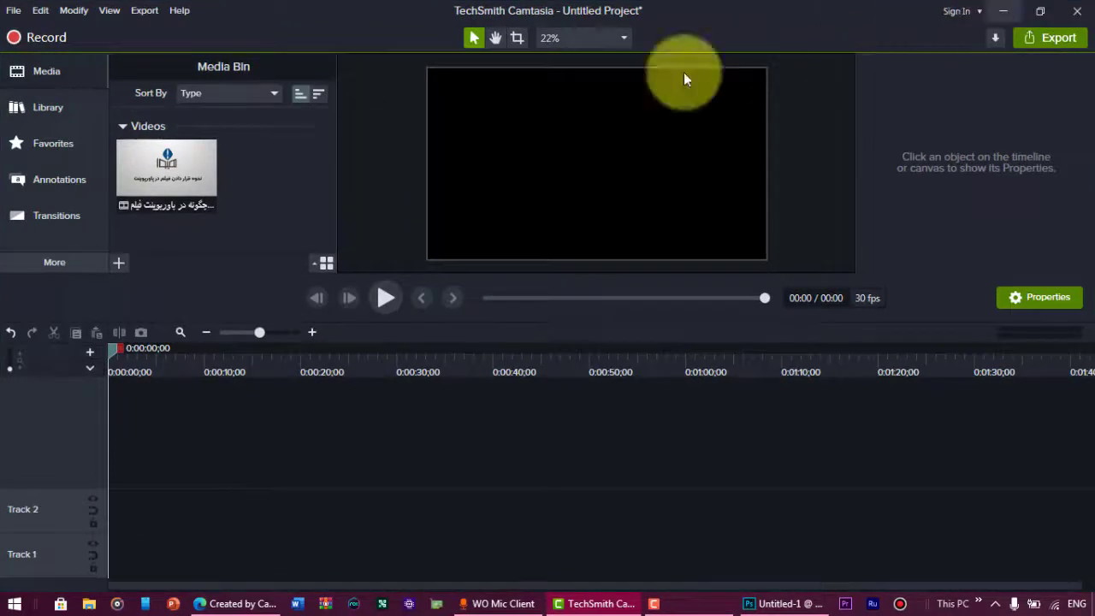
mouse_move(167, 175)
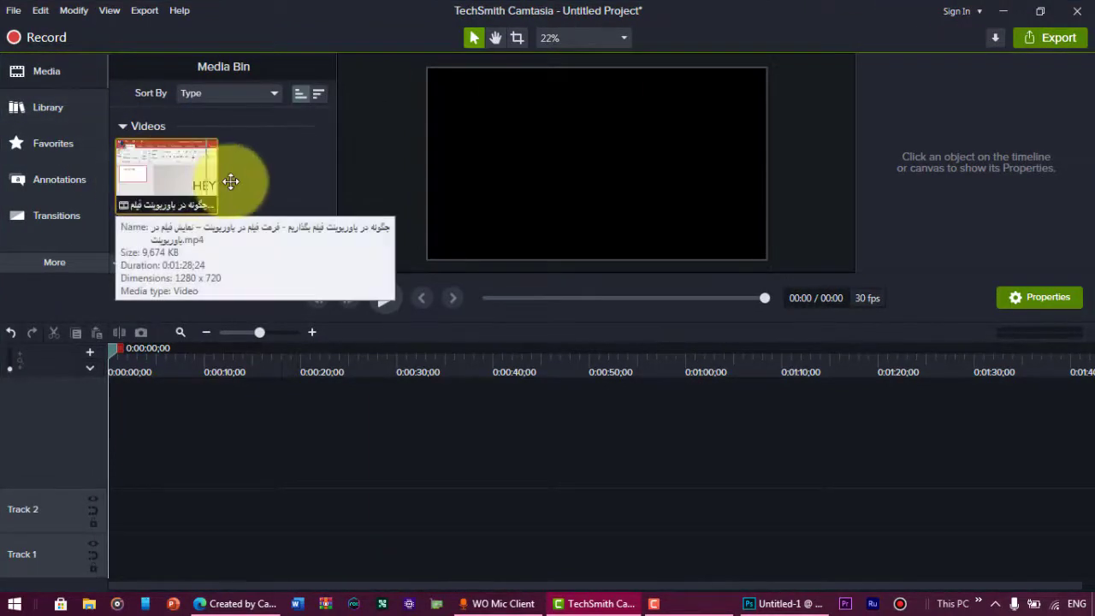
drag(166, 163, 149, 563)
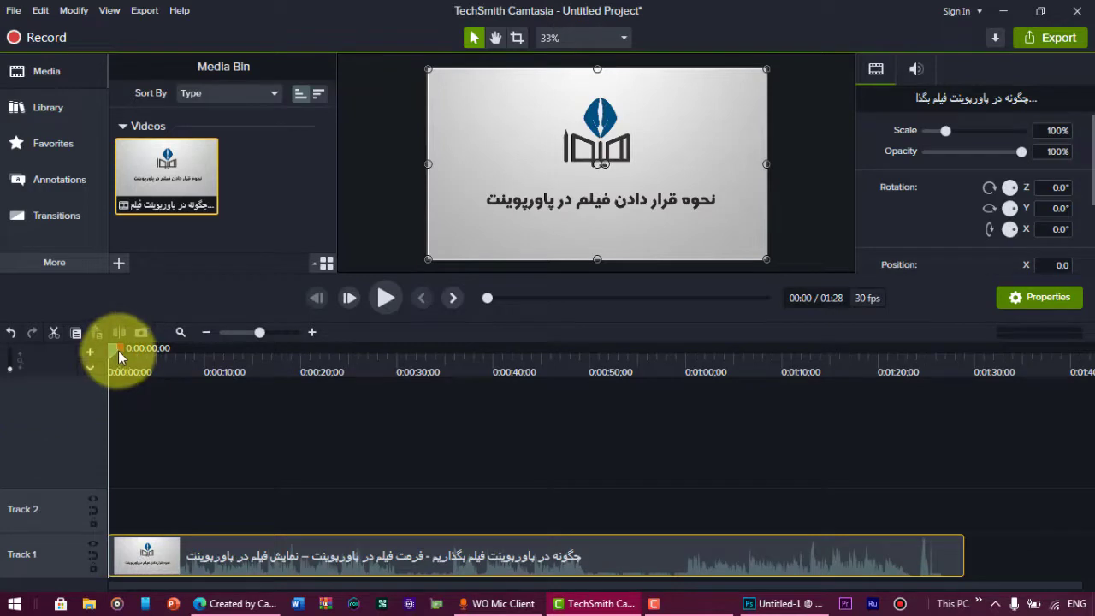
click(1002, 11)
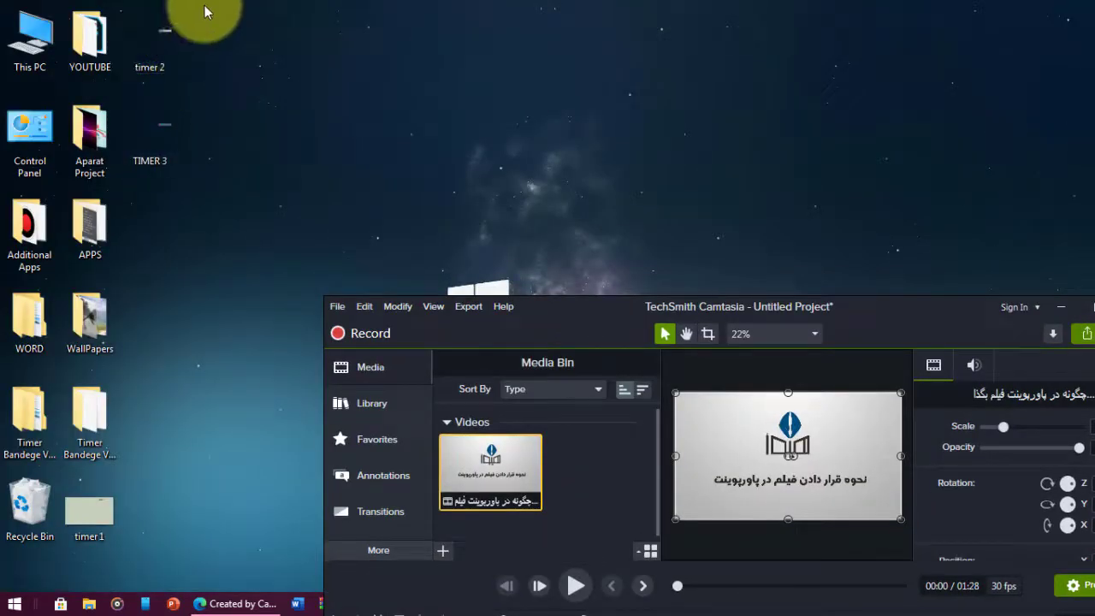
- Import the timer 2 and TIMER 3 images from the desktop into the Media Bin, then maximize Camtasia
drag(203, 5, 156, 175)
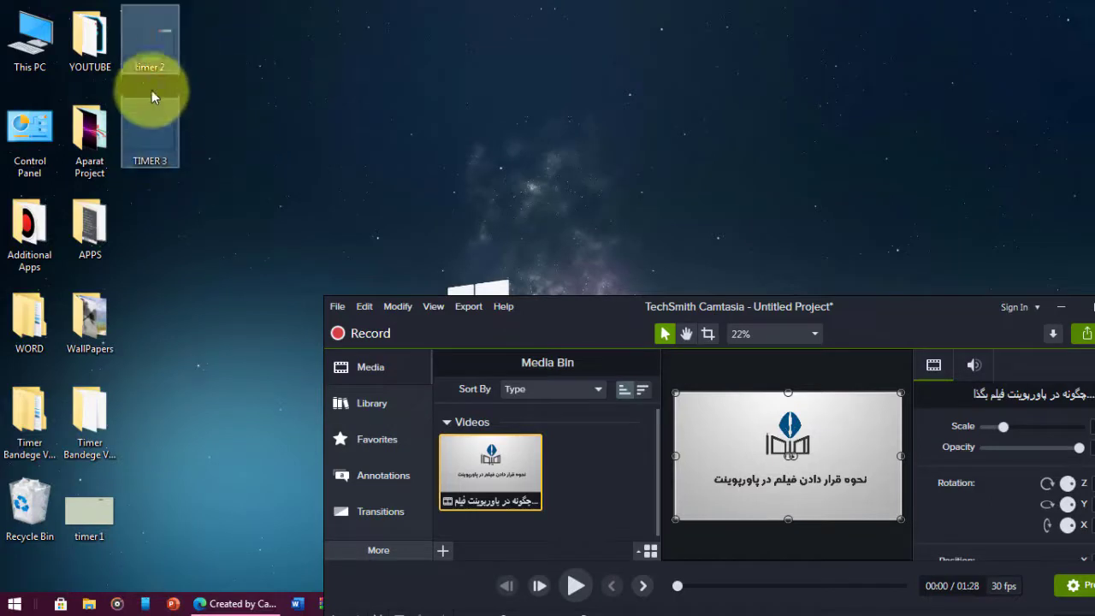
drag(151, 37, 588, 465)
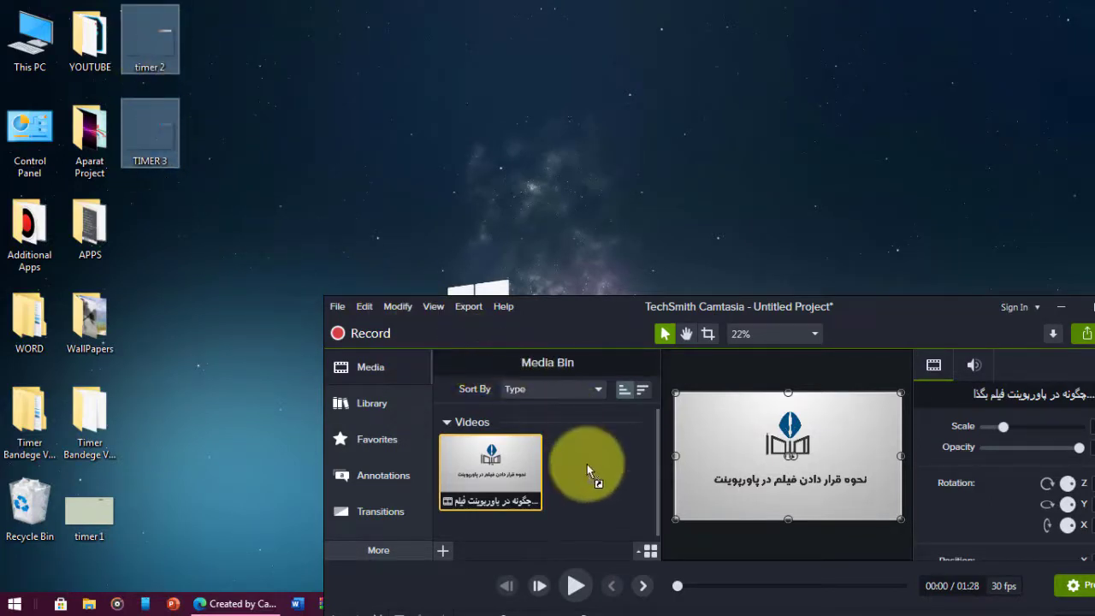
mouse_move(896, 321)
mouse_down()
mouse_move(732, 230)
mouse_move(792, 128)
mouse_up()
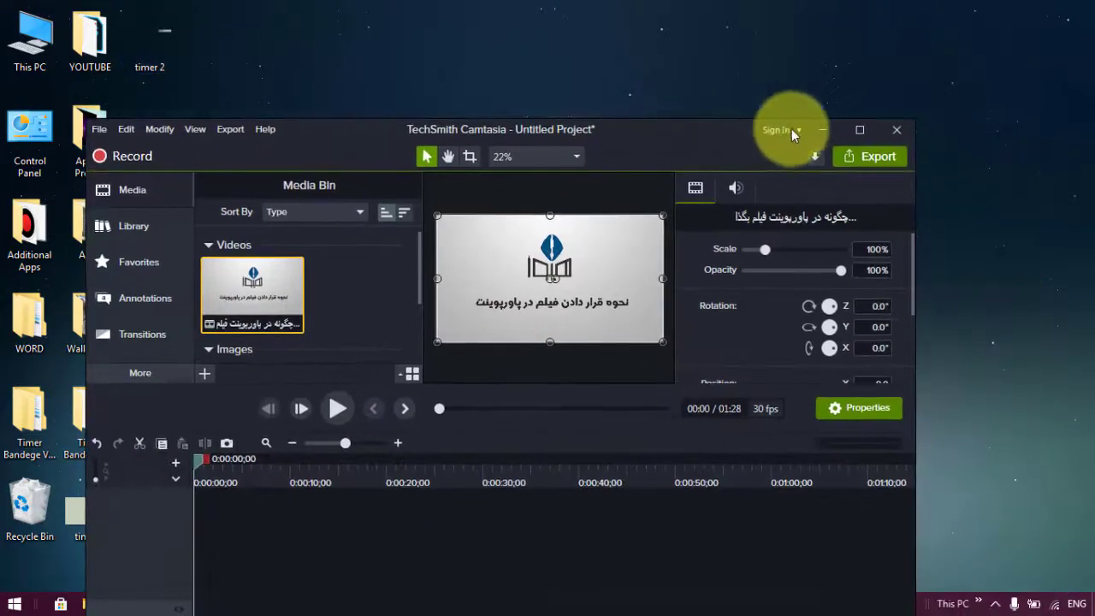
click(852, 128)
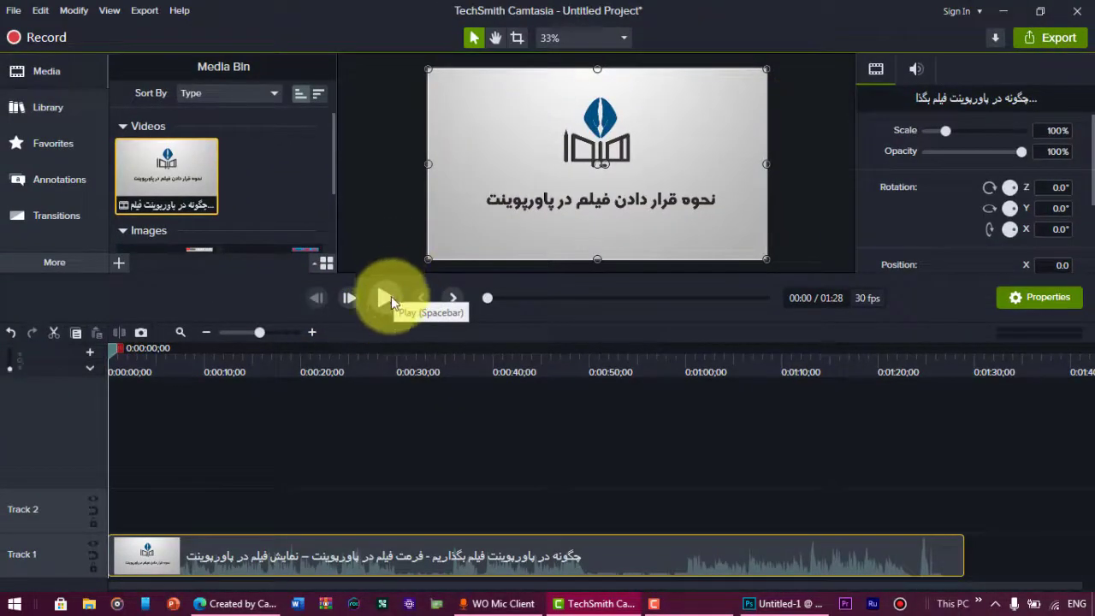
- Play the lecture, collapse the Media panel, and scrub past 0:17 and 0:29 to review it
click(391, 296)
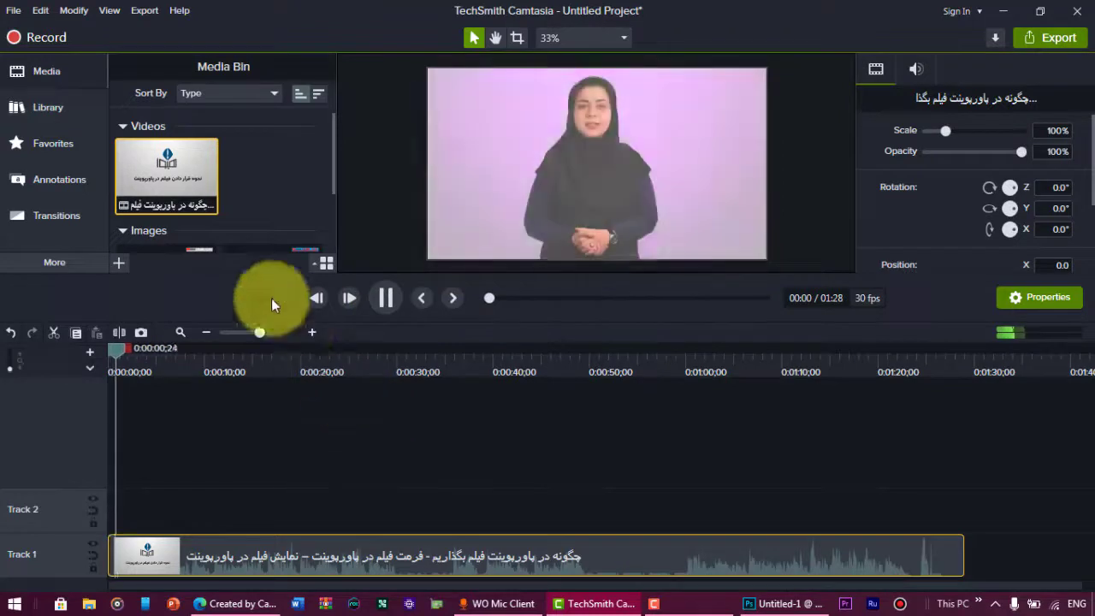
click(52, 85)
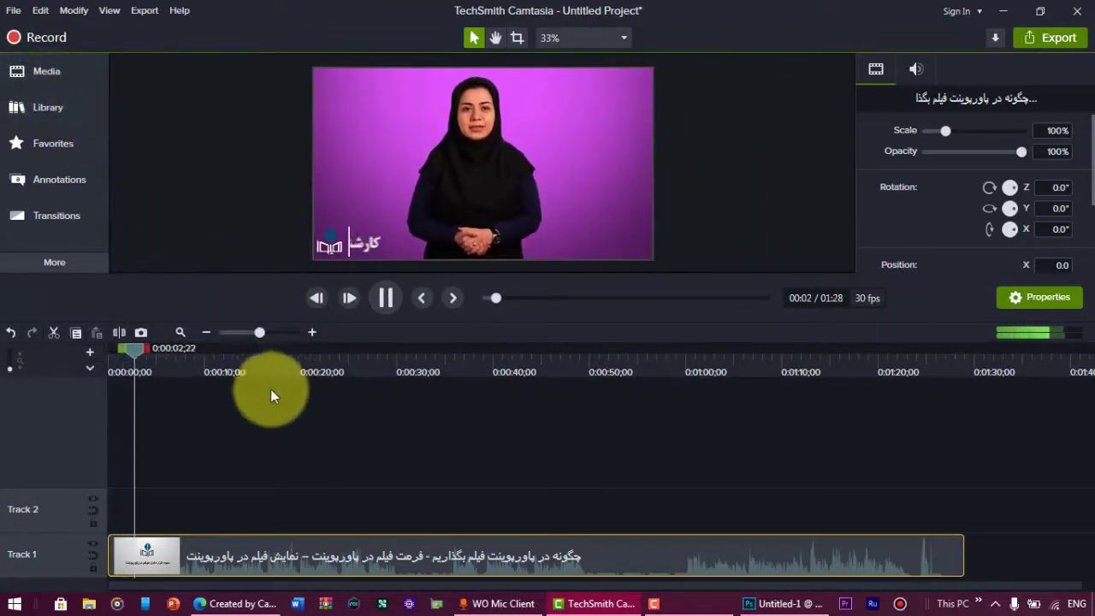
drag(144, 352, 299, 352)
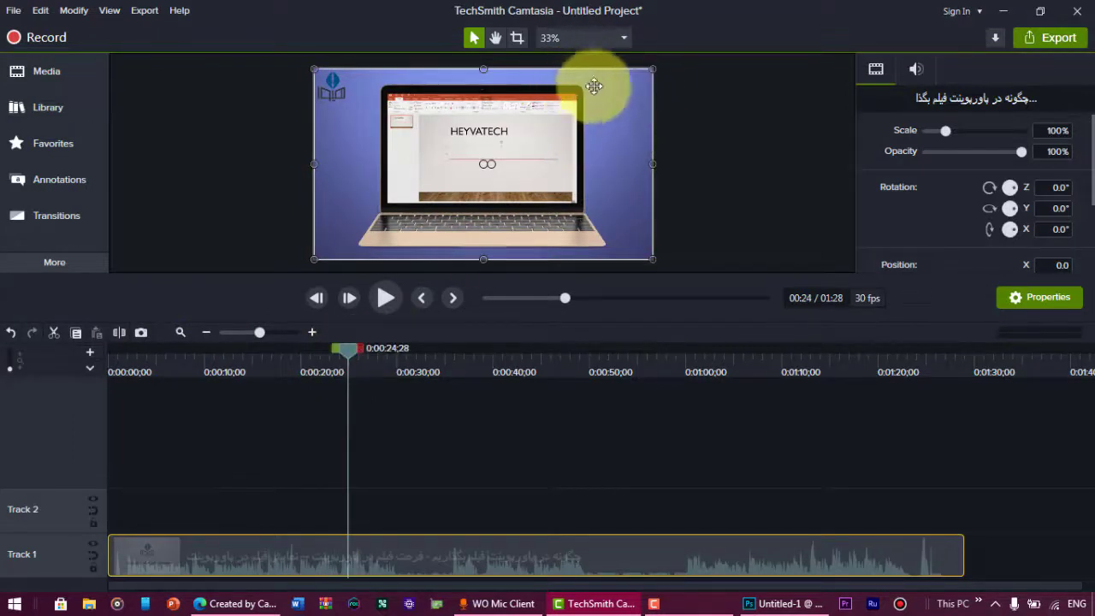
mouse_move(348, 350)
mouse_down()
mouse_move(404, 348)
mouse_move(353, 352)
mouse_up()
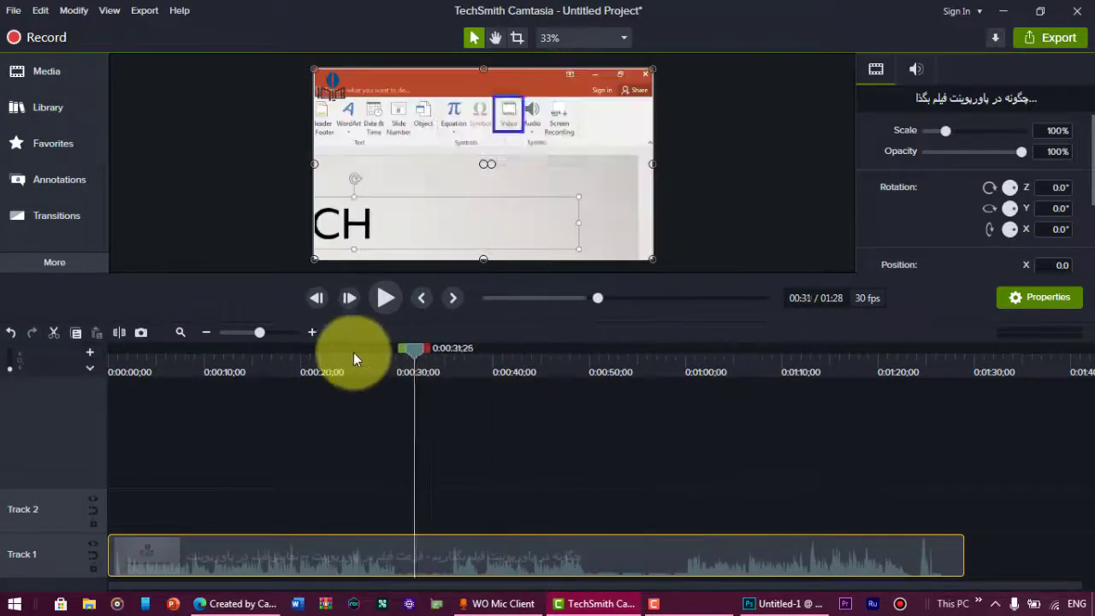
mouse_move(353, 352)
mouse_down()
mouse_move(772, 361)
mouse_move(12, 379)
mouse_up()
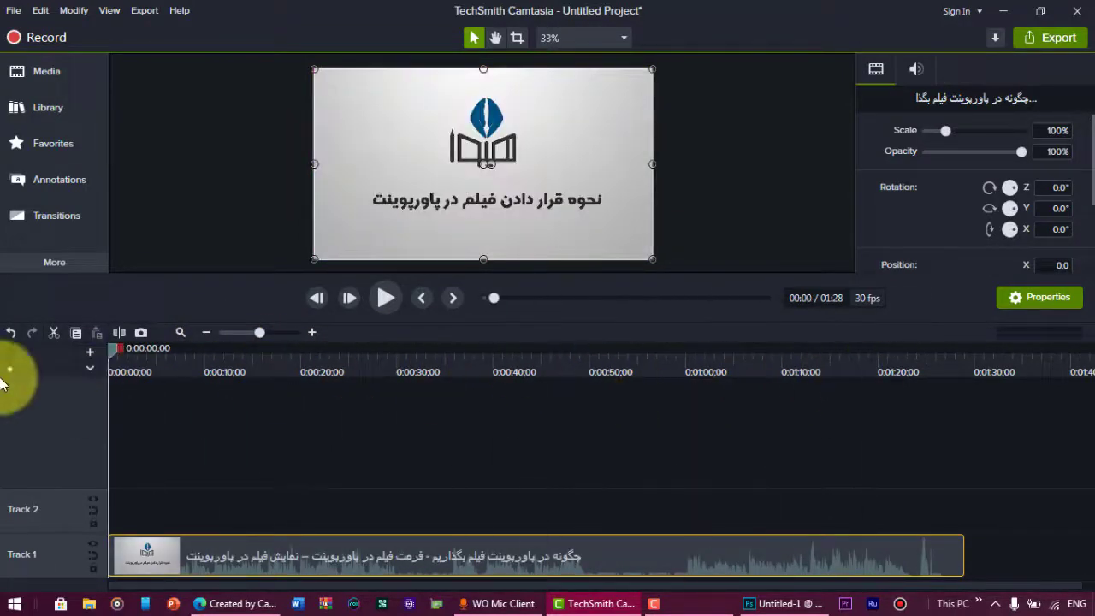
- Reopen the Media Bin at the Images group and add an empty Track 3 above Track 2
click(45, 77)
scroll(205, 180, down, 2)
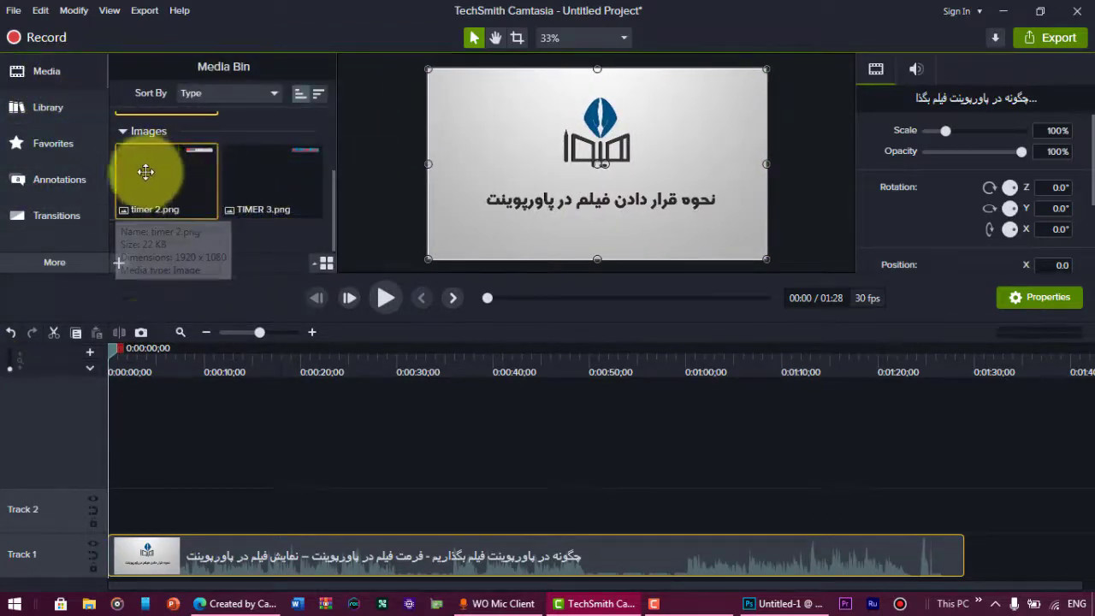
click(89, 352)
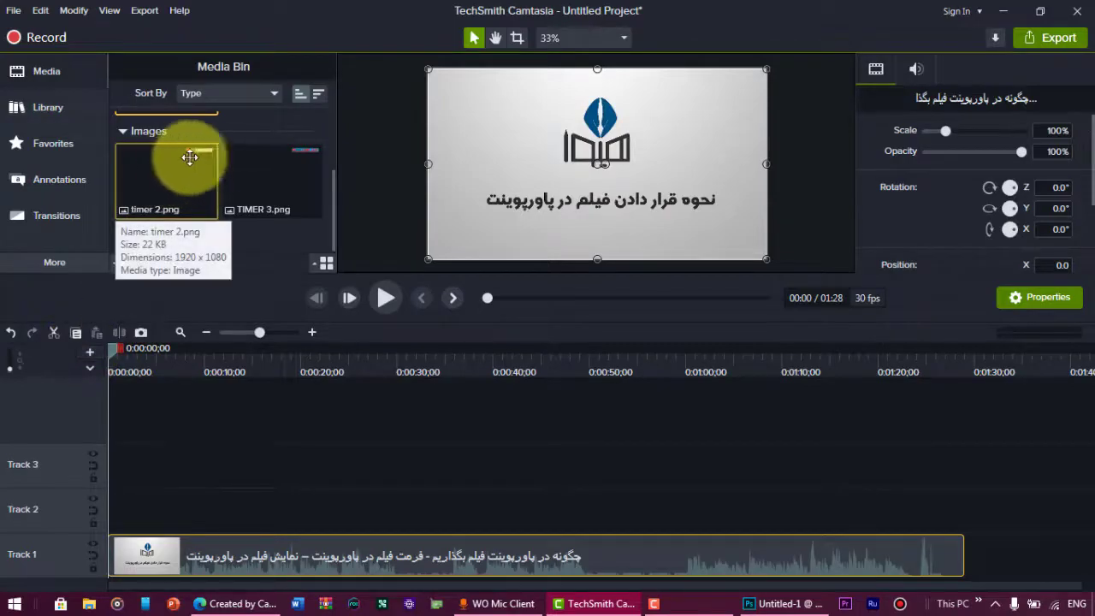
- Inspect the timer 2 image in Photos, then return to Camtasia
click(1003, 11)
double_click(163, 50)
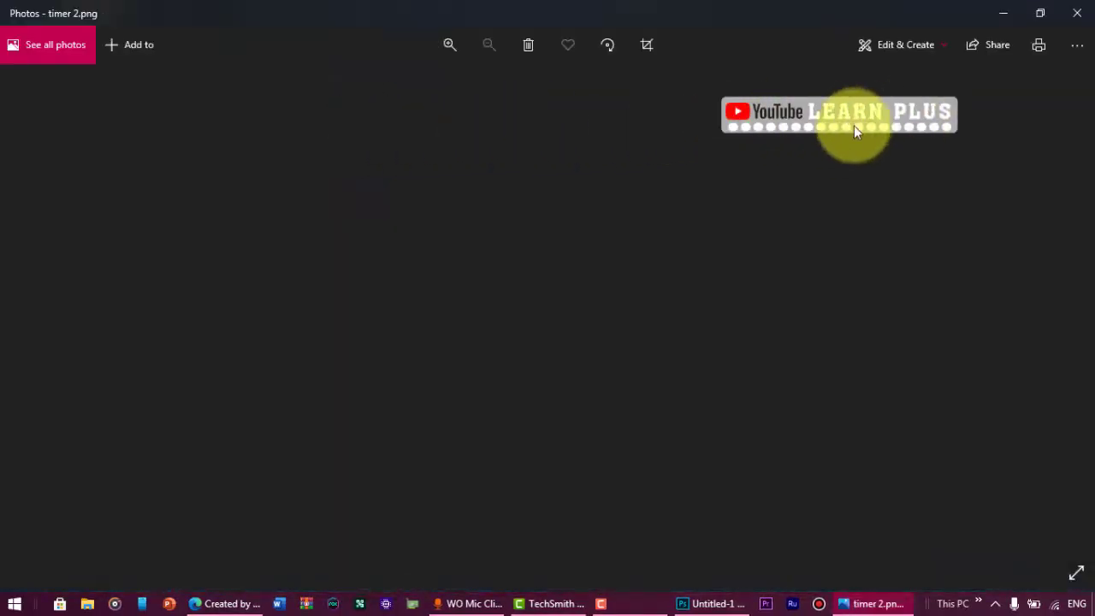
click(1078, 13)
click(590, 603)
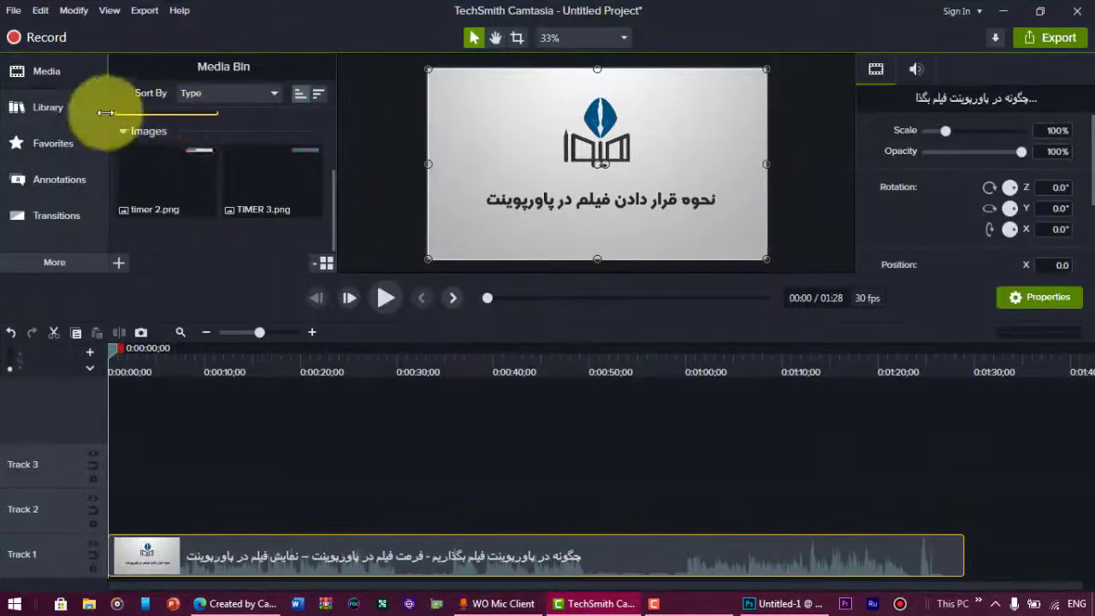
- Place timer 2 on Track 2 and TIMER 3 on Track 3 at 0:00, with timer 2 trimmed to 5 seconds
drag(179, 176, 116, 518)
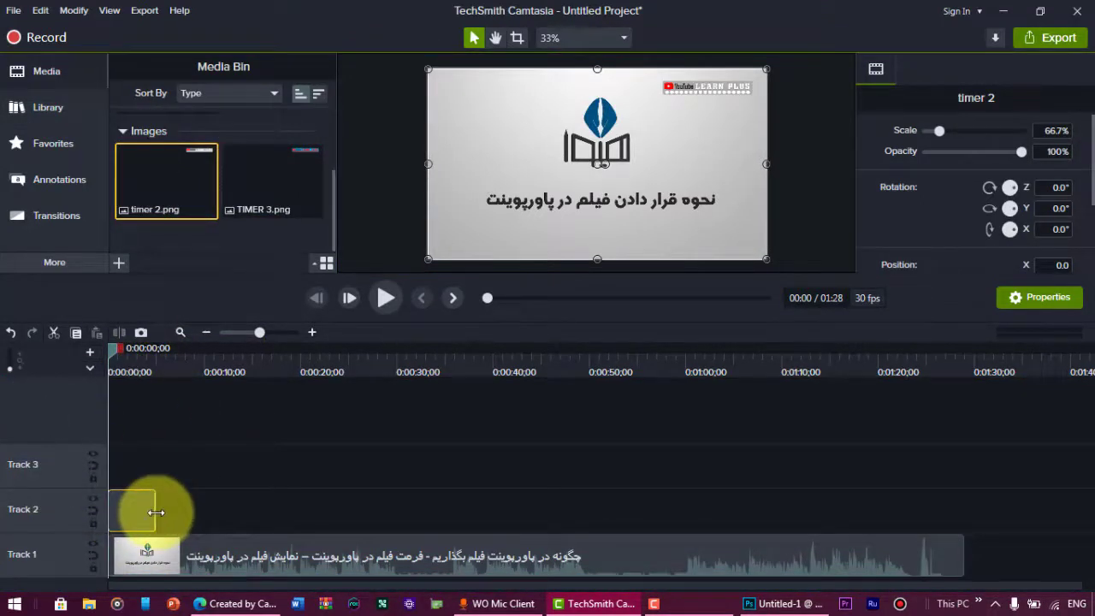
drag(156, 512, 970, 505)
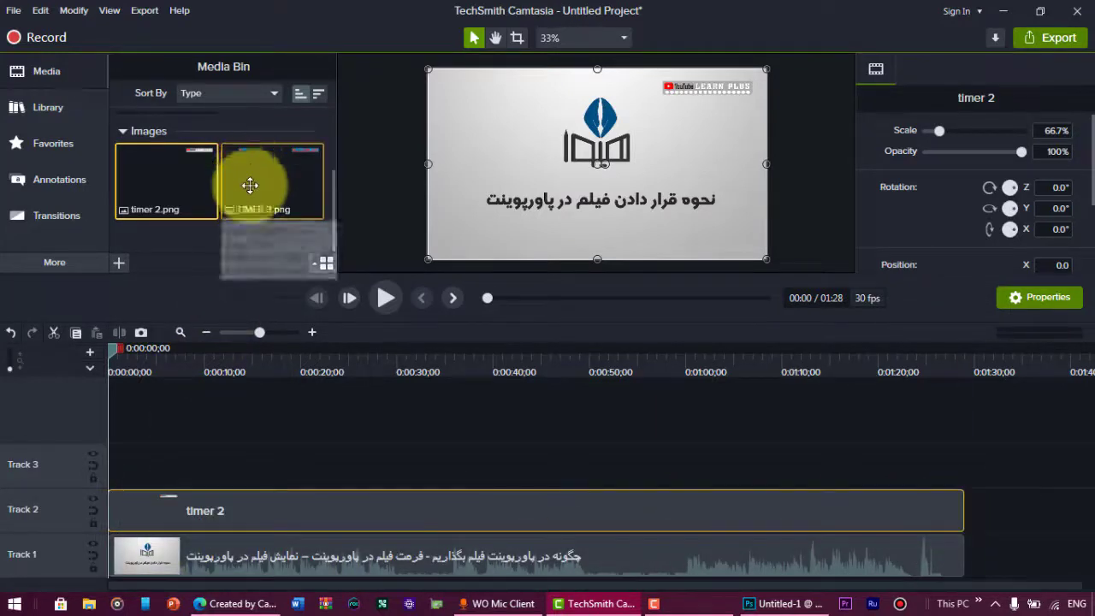
drag(250, 186, 120, 466)
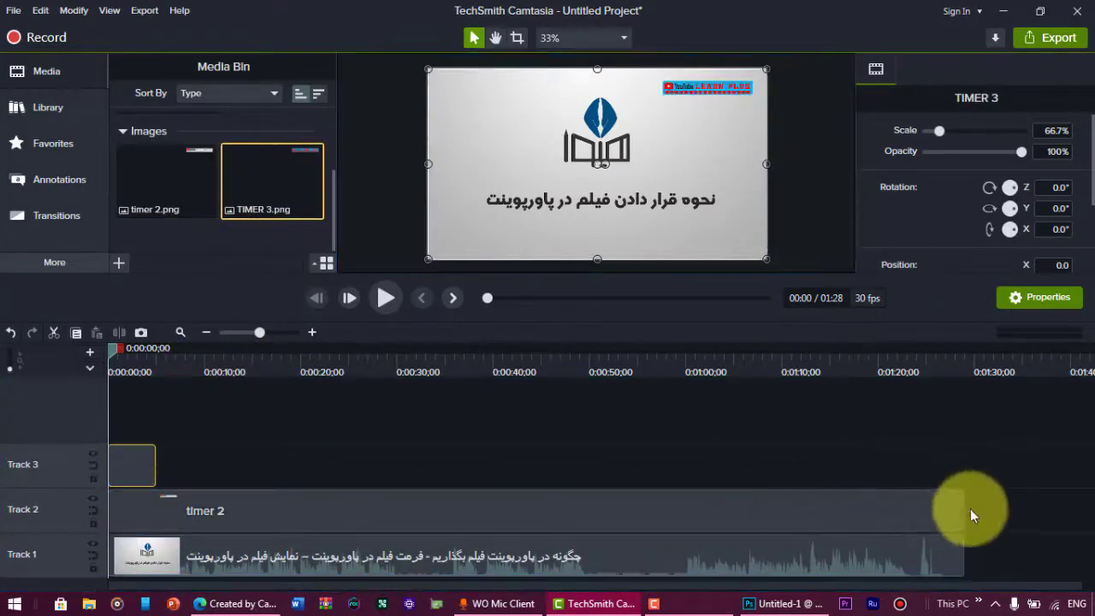
drag(966, 510, 142, 530)
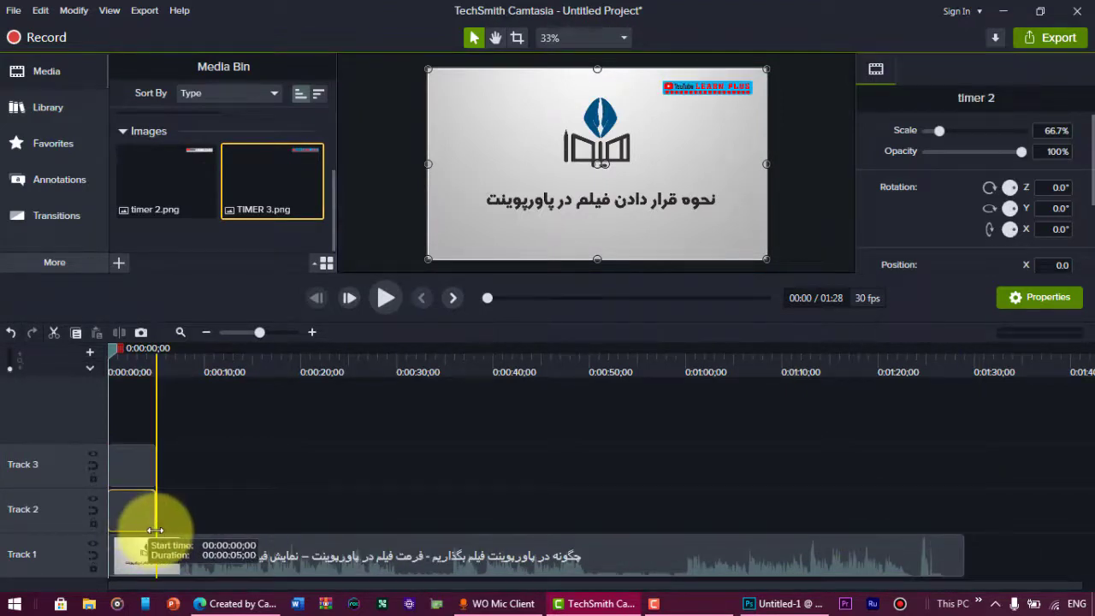
drag(155, 531, 154, 529)
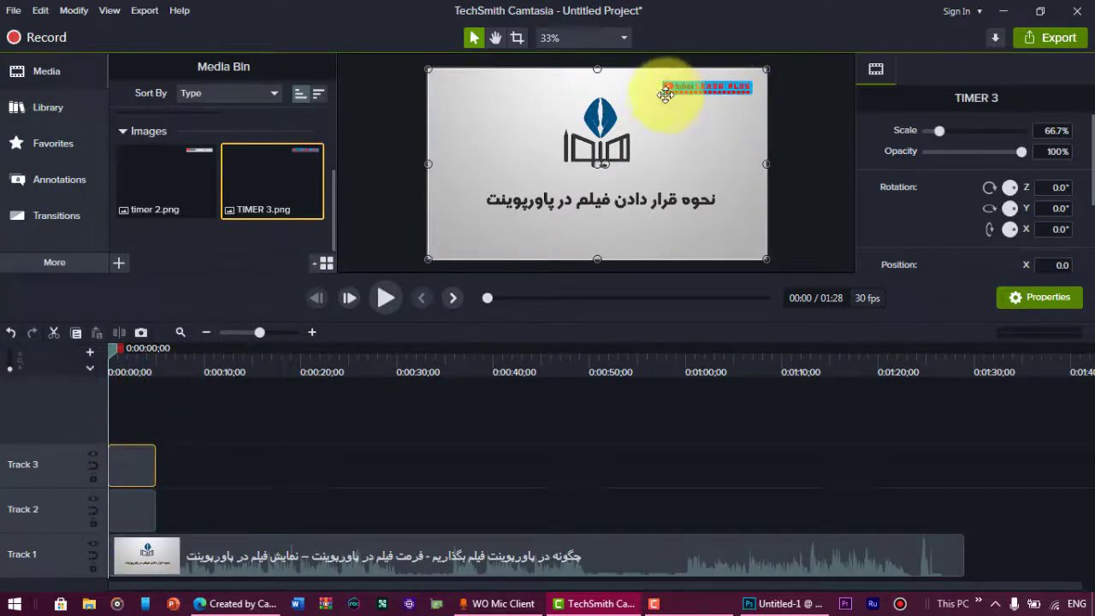
click(387, 300)
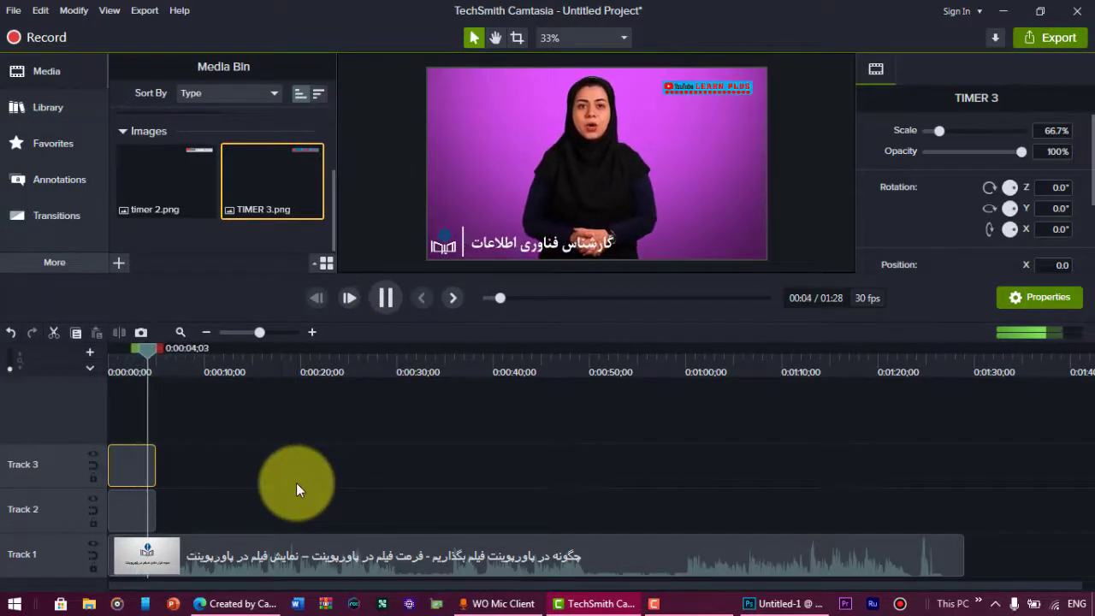
click(386, 301)
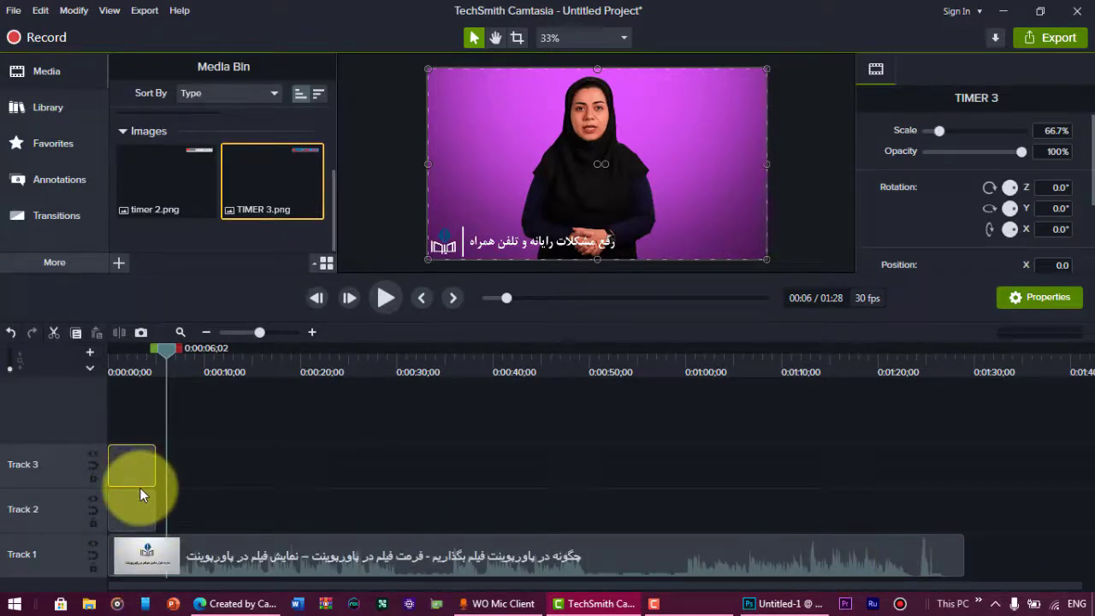
click(202, 459)
drag(137, 503, 119, 515)
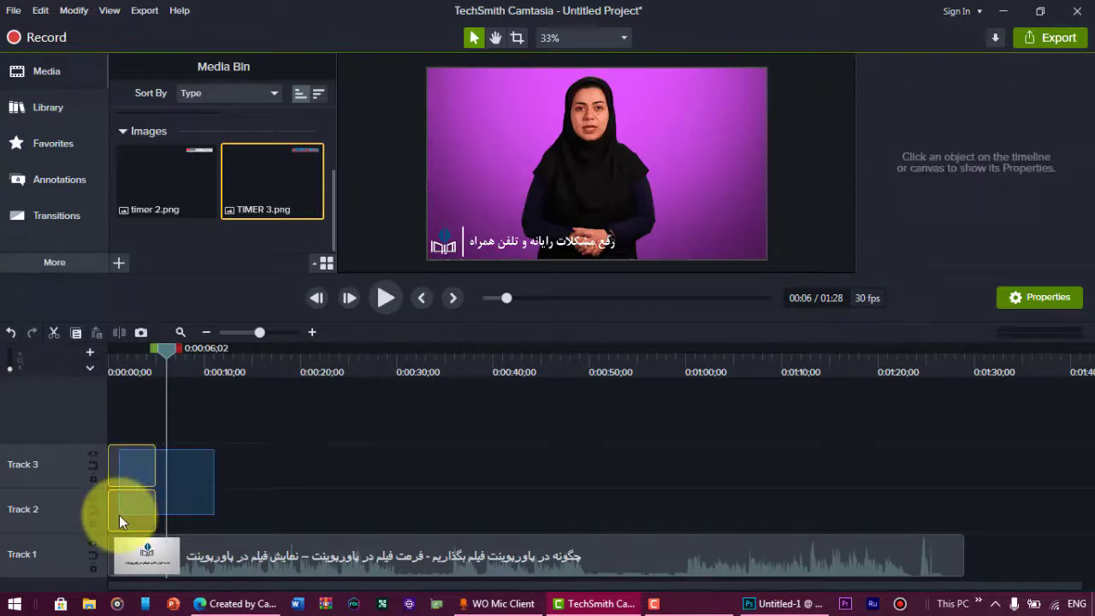
- Stretch both timer clips to the lecture's 1:28 end, scrub to verify, and clear the selection
drag(119, 515, 119, 515)
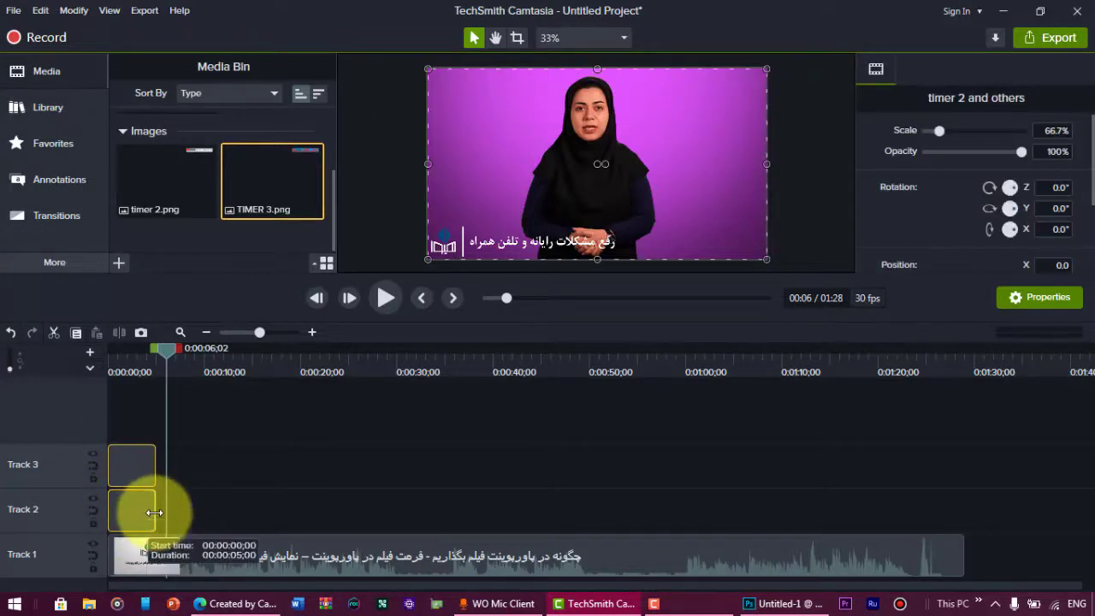
drag(164, 512, 963, 508)
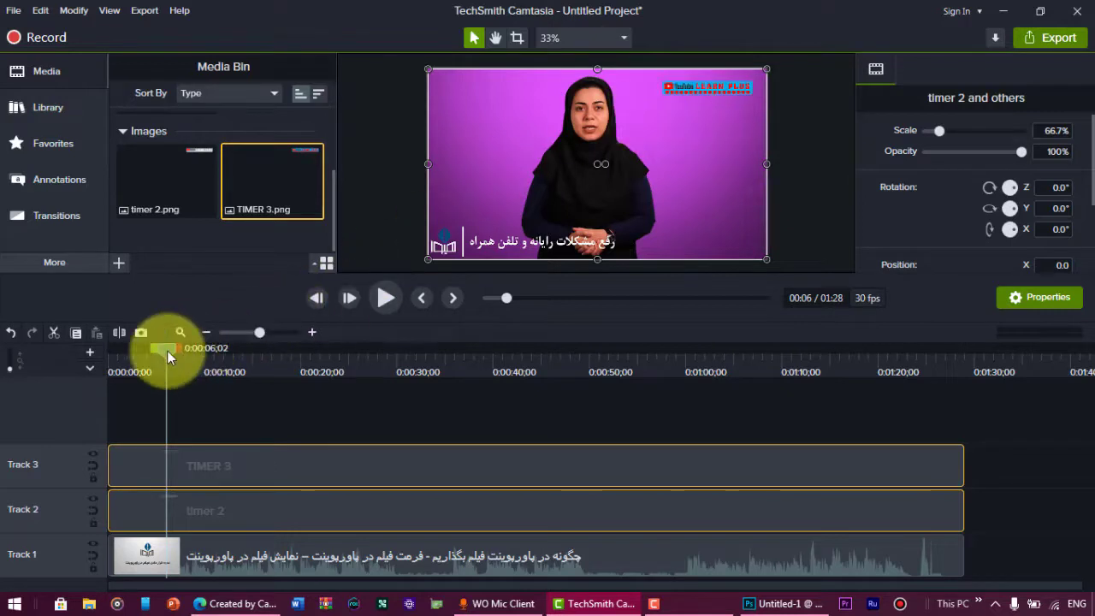
drag(167, 350, 285, 348)
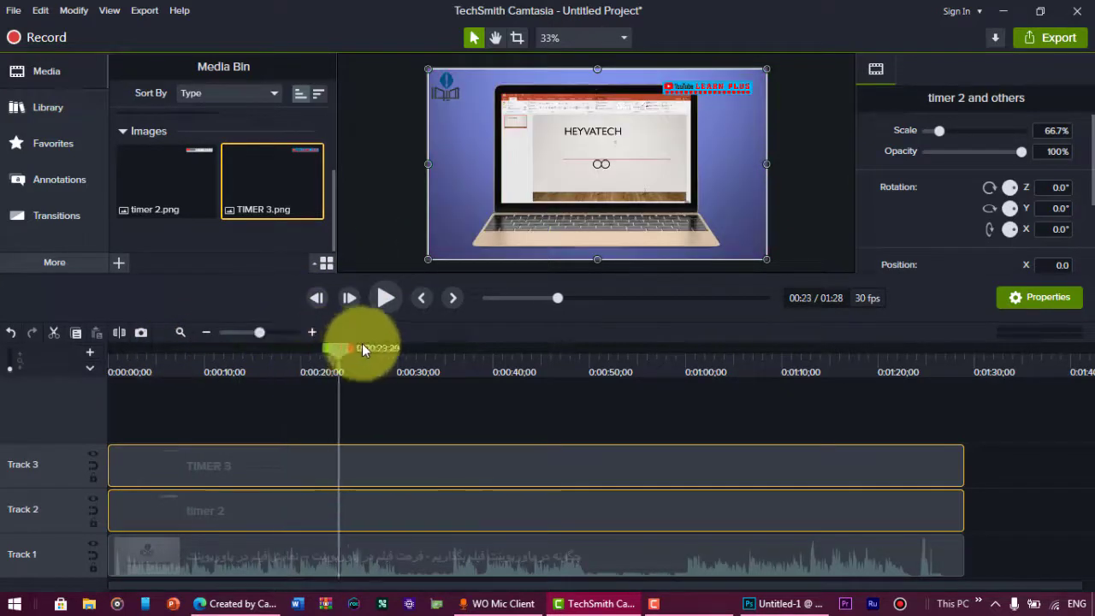
mouse_move(362, 349)
mouse_down()
mouse_move(887, 373)
mouse_move(156, 408)
mouse_up()
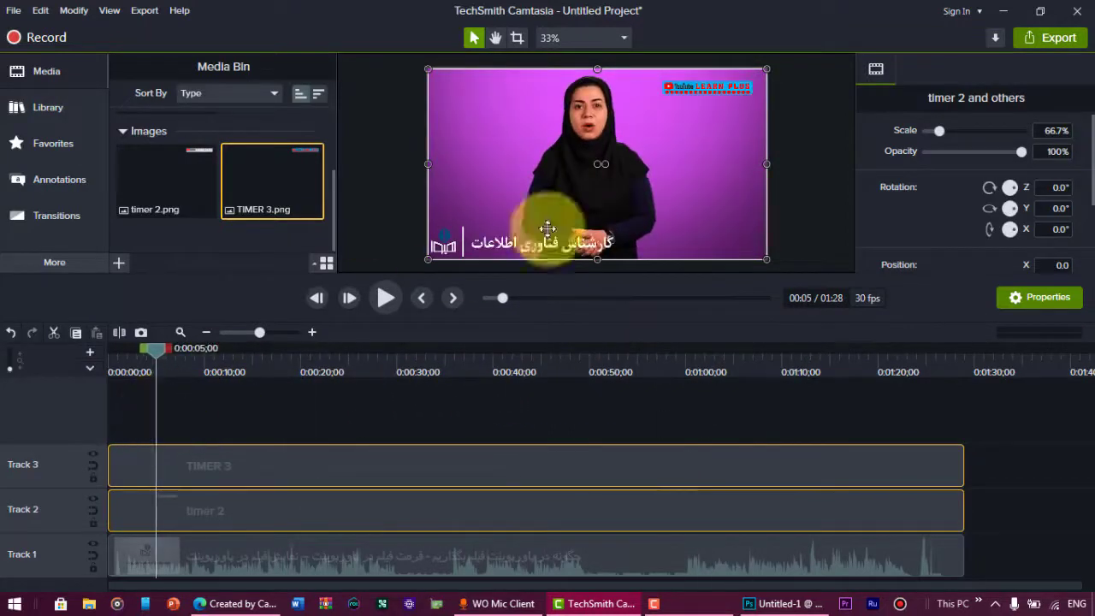
click(610, 235)
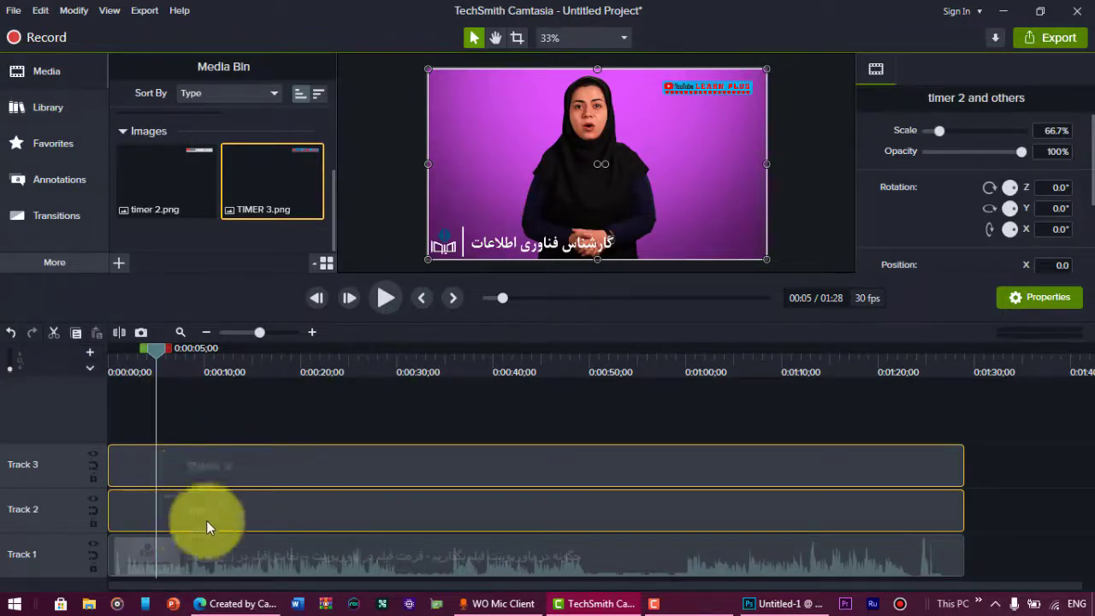
click(264, 388)
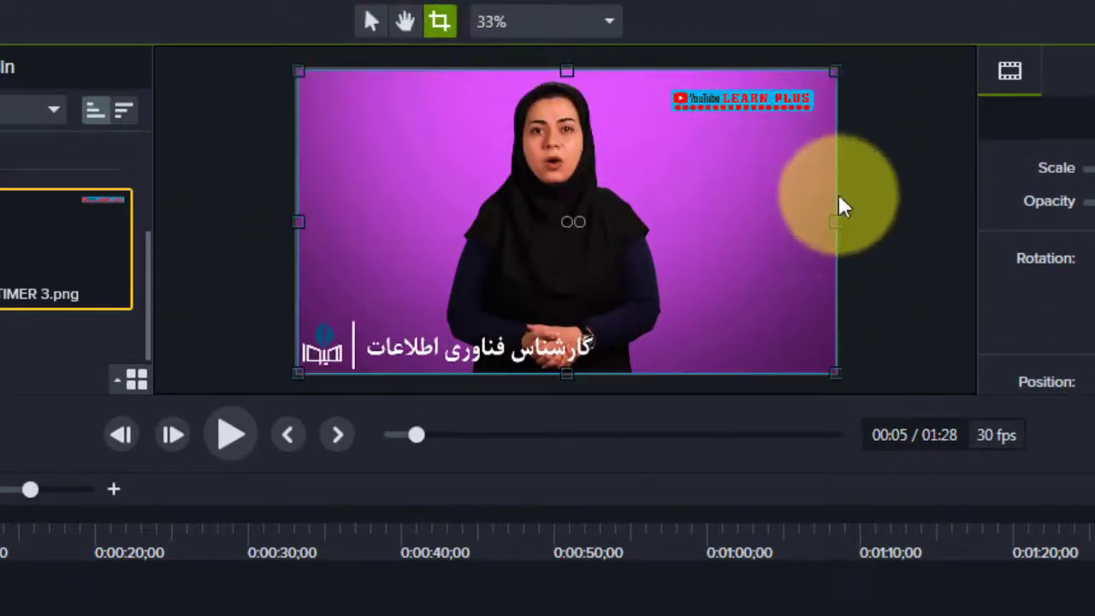
mouse_move(835, 222)
mouse_down()
mouse_move(655, 220)
mouse_move(798, 208)
mouse_move(624, 208)
mouse_move(790, 208)
mouse_move(631, 221)
mouse_up()
mouse_move(730, 172)
mouse_down()
mouse_move(824, 162)
mouse_move(648, 166)
mouse_move(842, 160)
mouse_up()
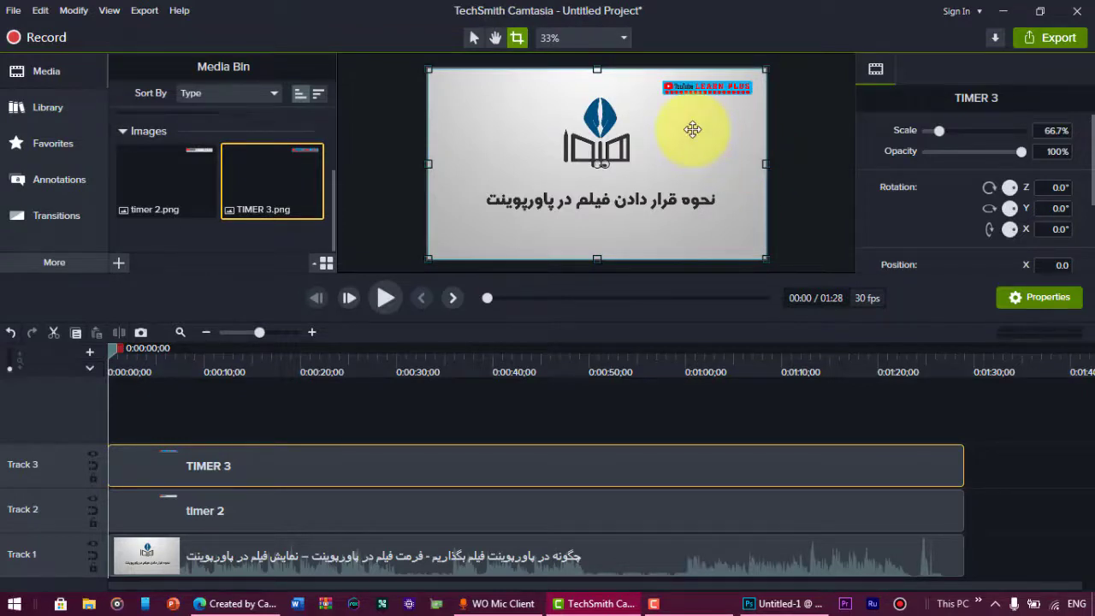
click(500, 34)
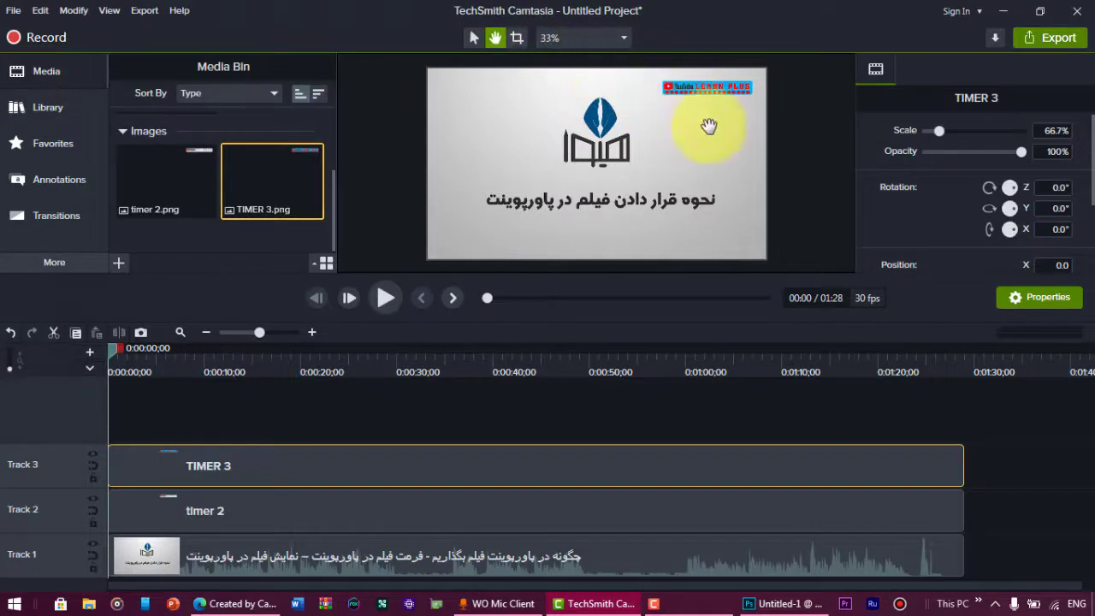
ctrl+scroll(709, 125, up, 3)
mouse_move(719, 107)
mouse_down()
mouse_move(669, 172)
mouse_move(674, 129)
mouse_up()
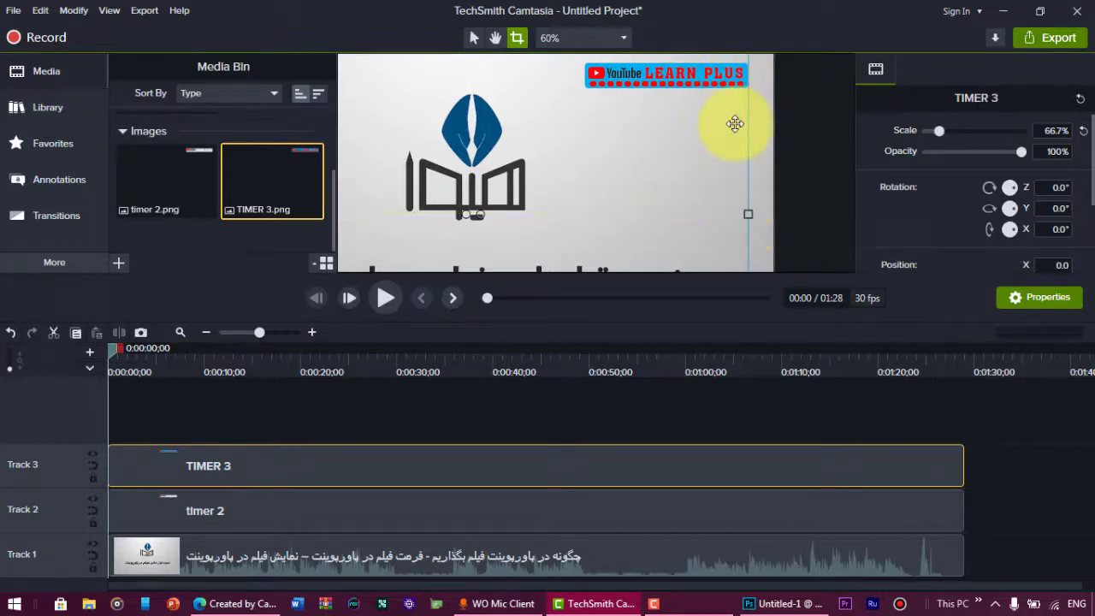
click(496, 38)
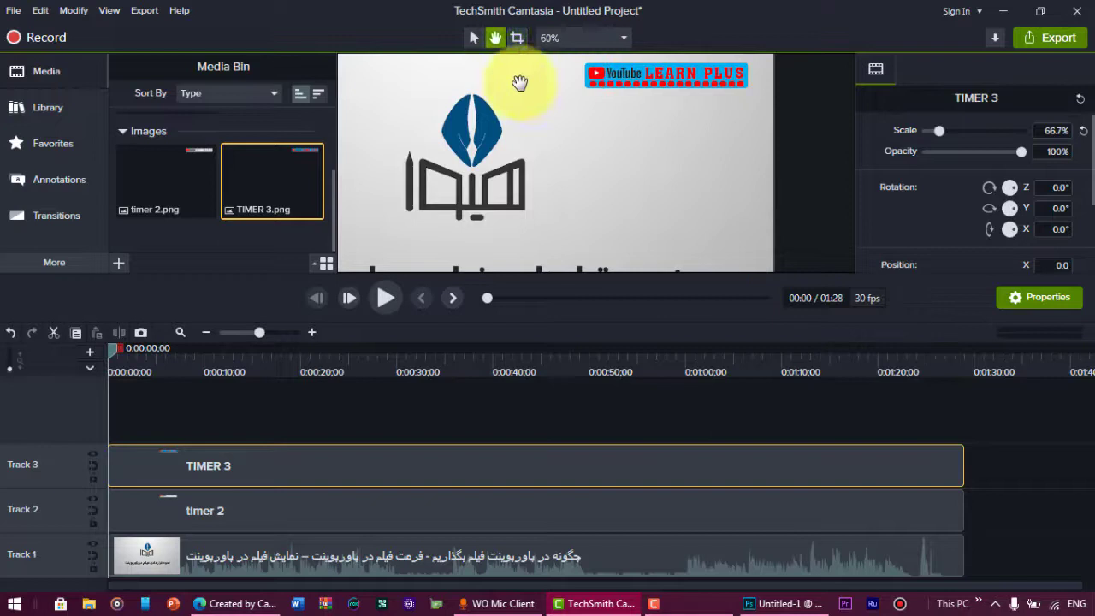
click(619, 38)
click(605, 60)
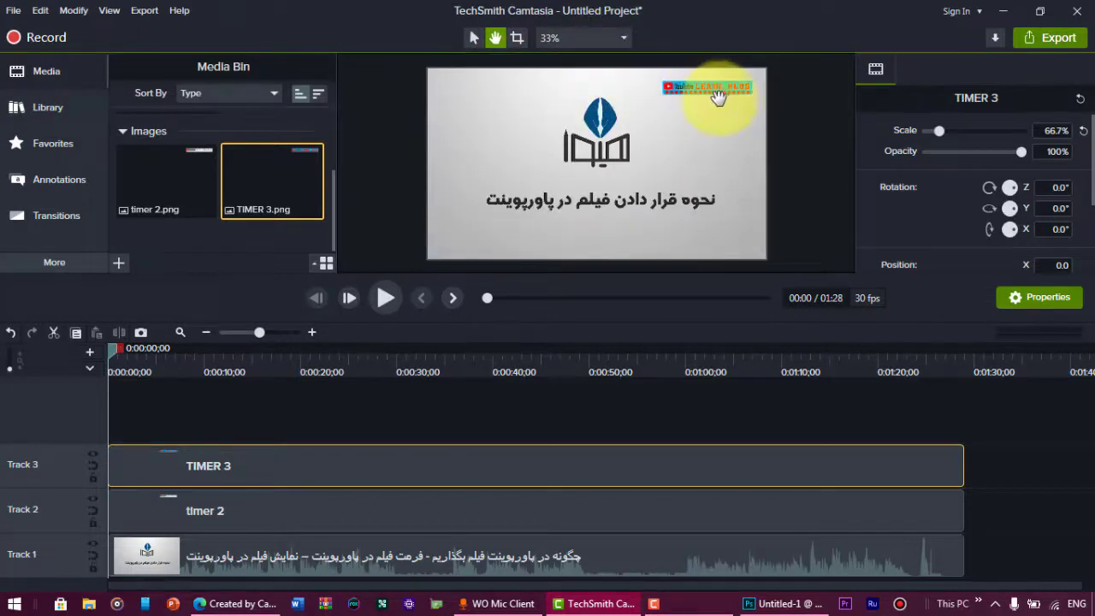
click(518, 40)
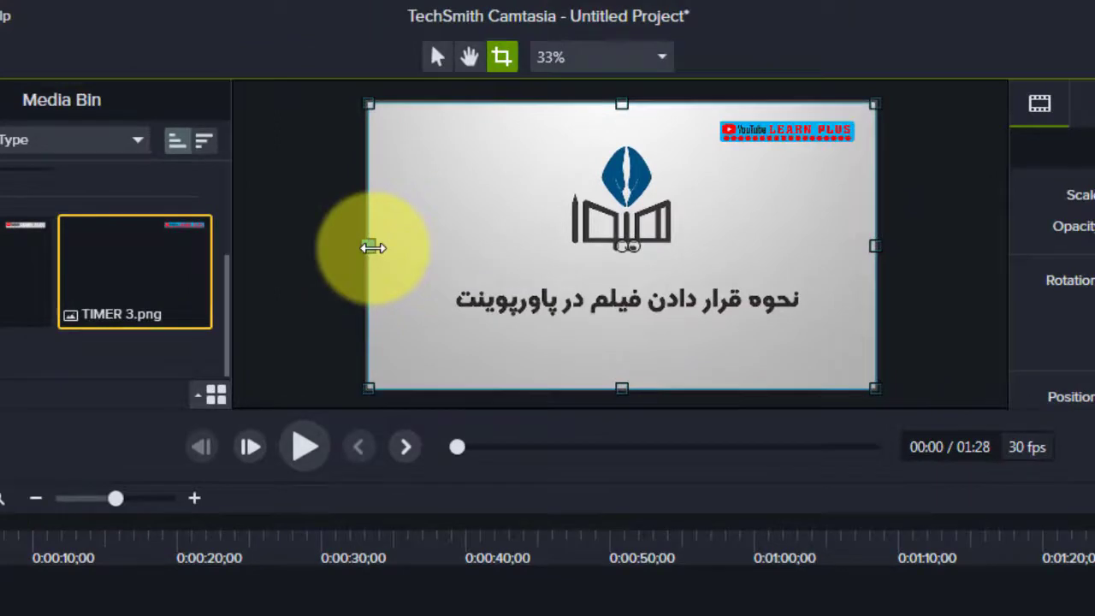
- Crop TIMER 3 from the left to a thin strip at its right end, zooming the canvas to check
drag(369, 245, 859, 243)
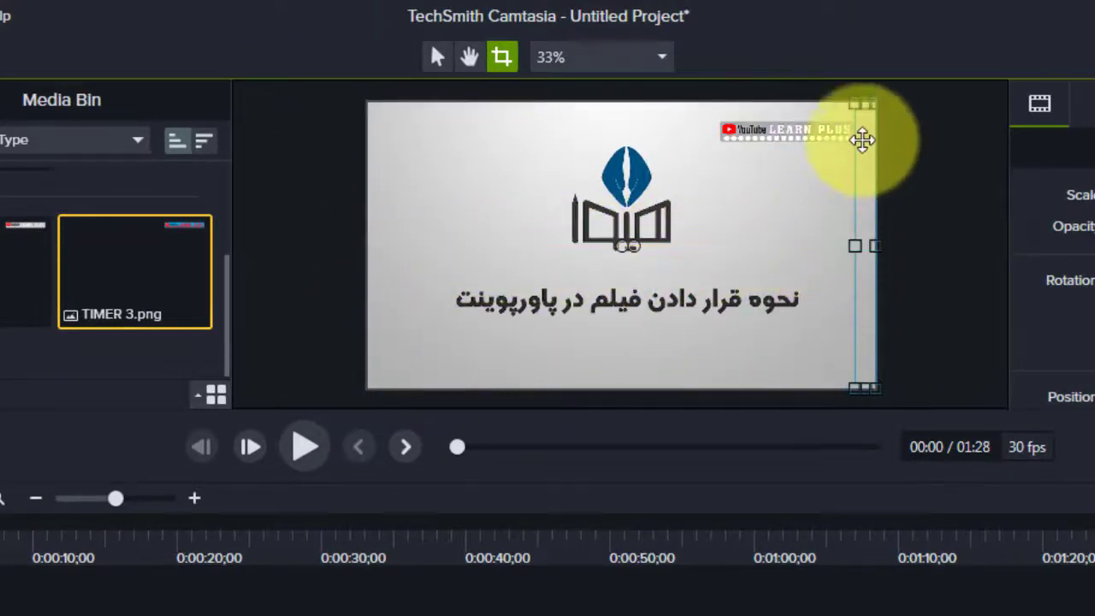
click(469, 56)
scroll(855, 145, up, 3)
scroll(856, 145, up, 1)
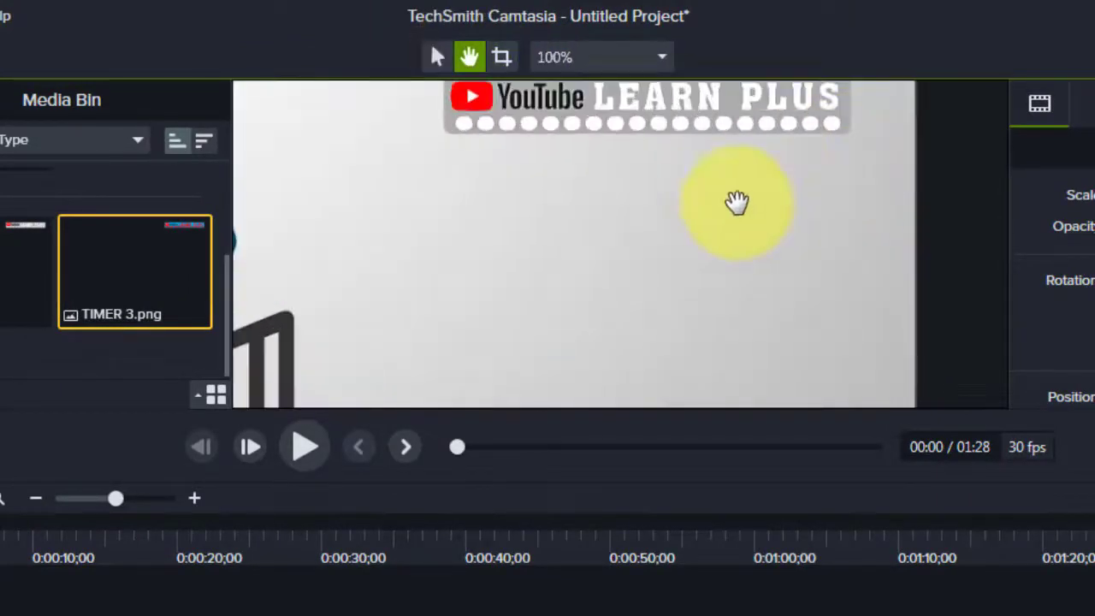
click(502, 56)
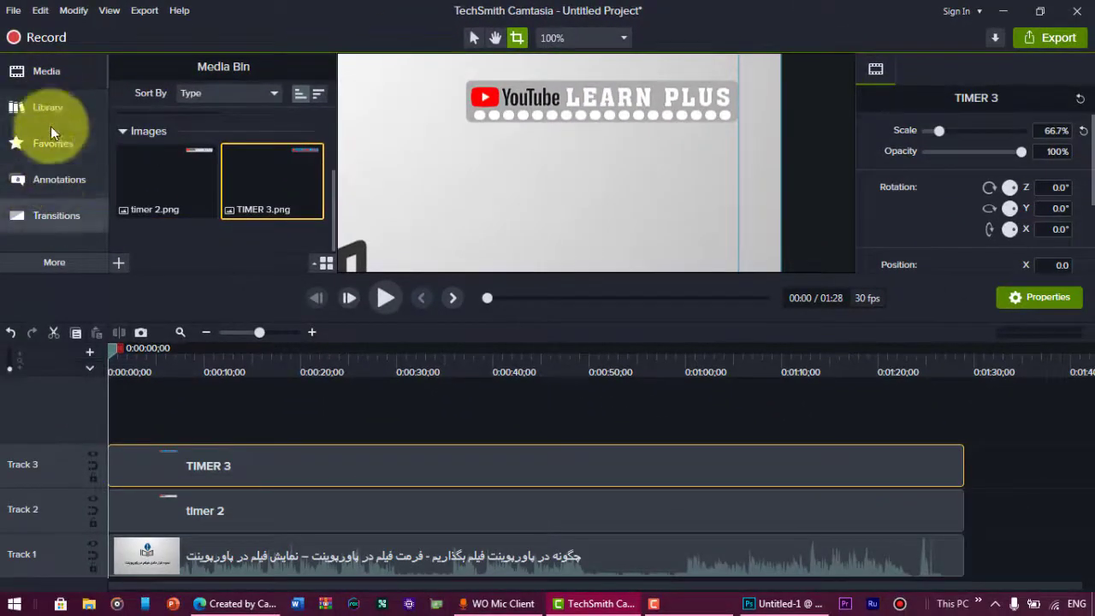
- Add a Custom animation from More › Animations to the TIMER 3 clip
click(49, 263)
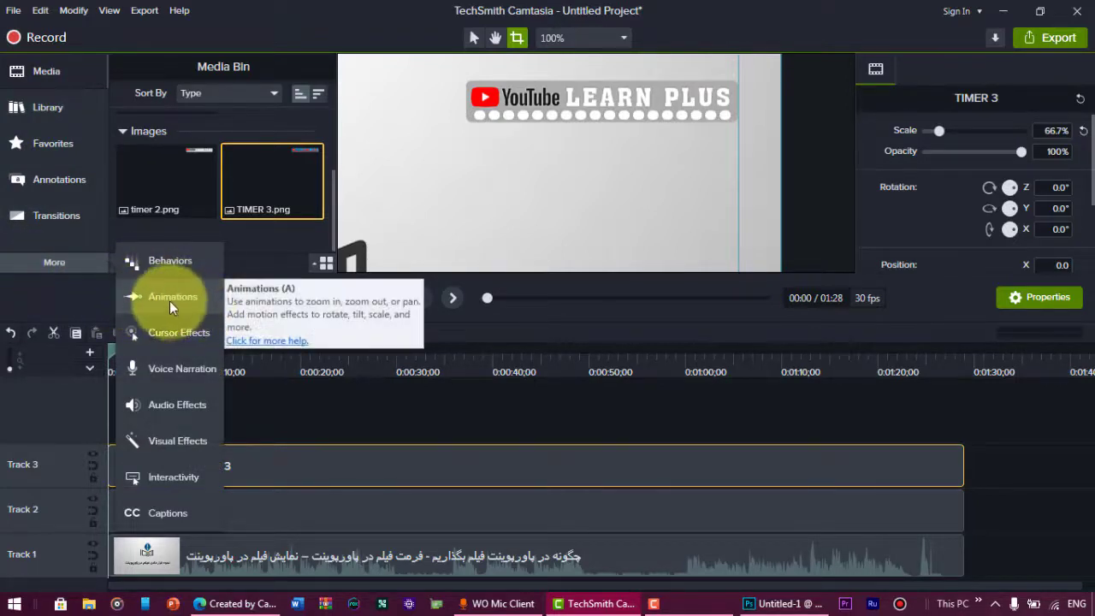
click(170, 300)
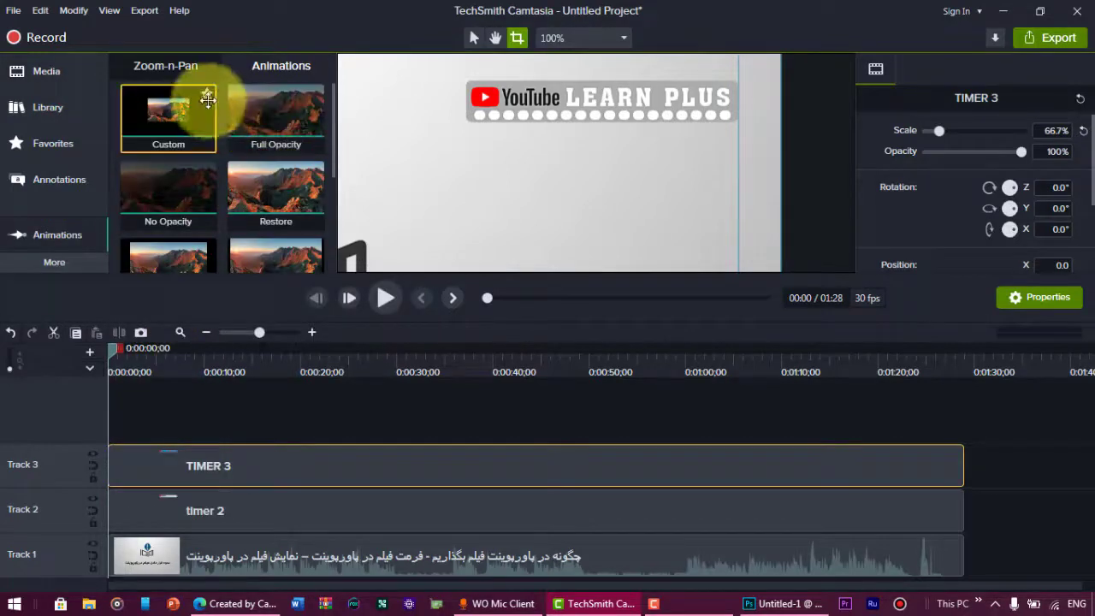
drag(160, 107, 120, 472)
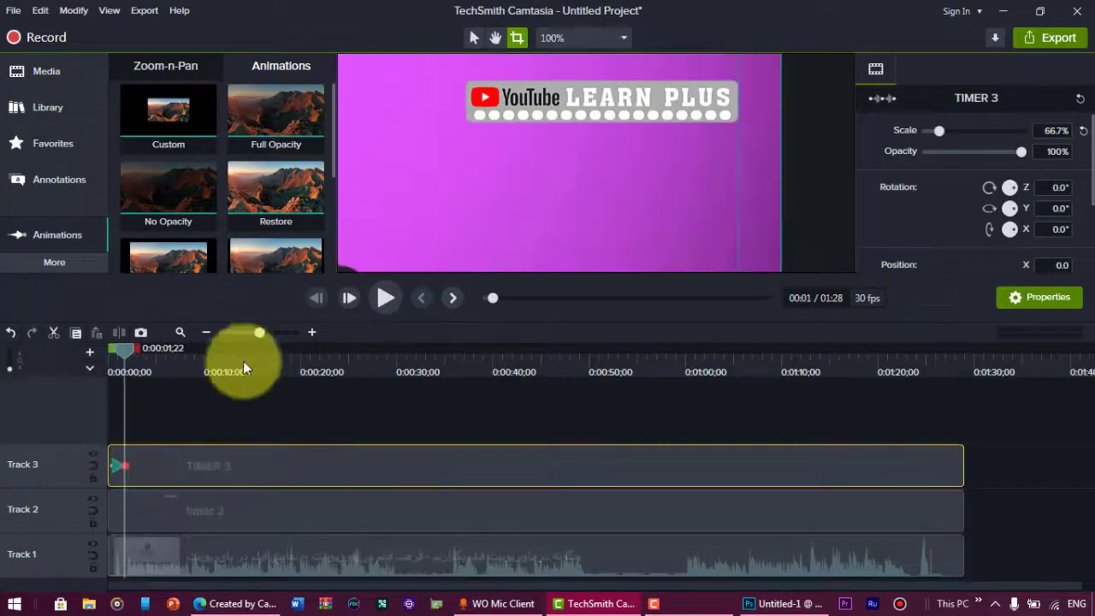
- Zoom the timeline, start the animation at 0, and end it with the playhead at 1 second
click(266, 335)
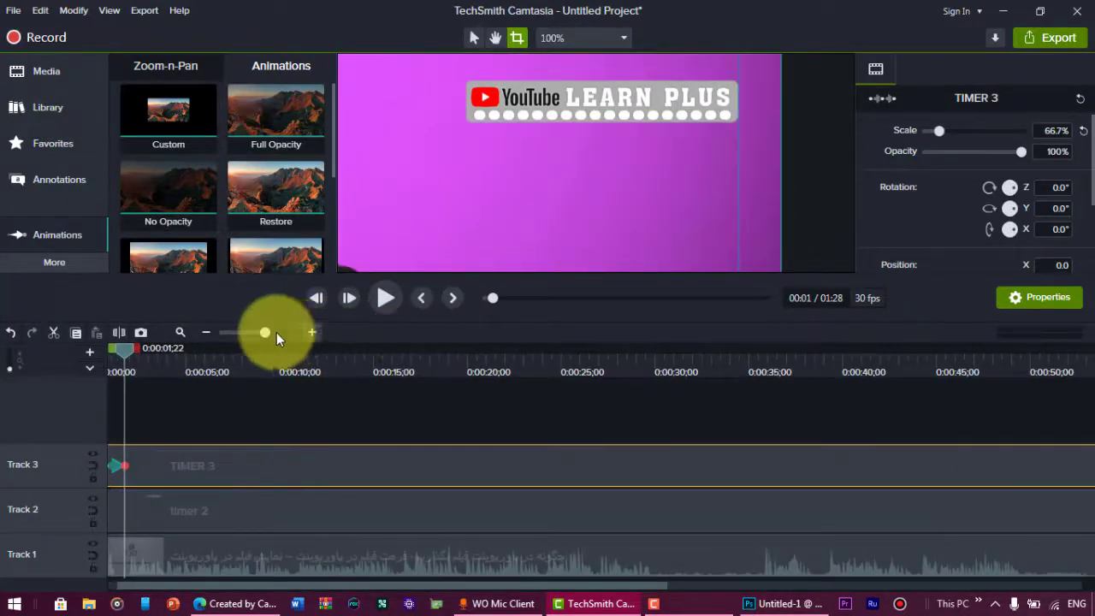
click(313, 333)
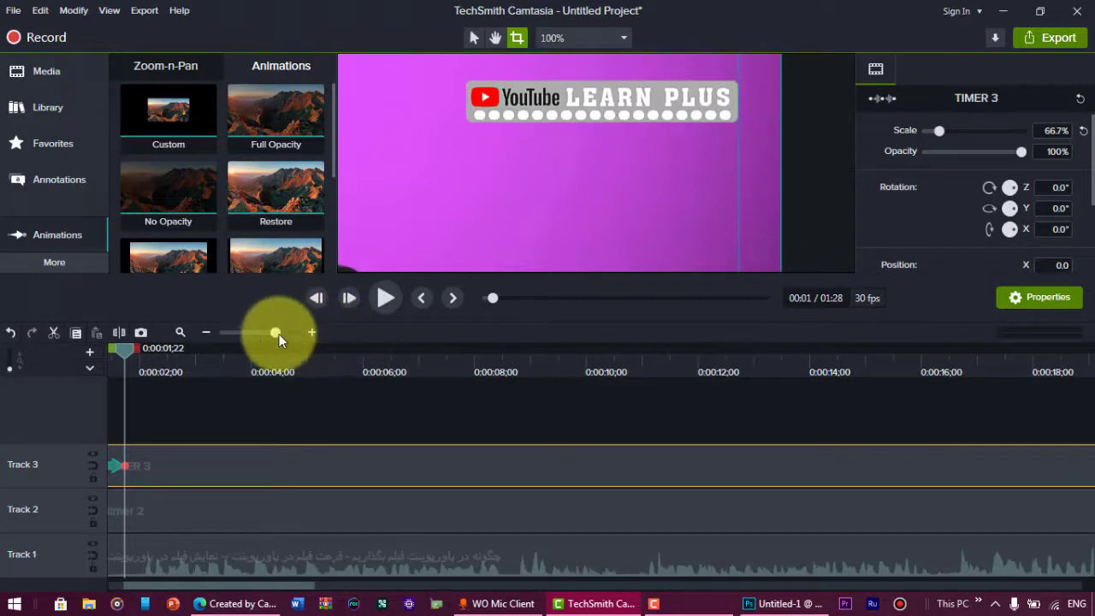
drag(276, 333, 292, 333)
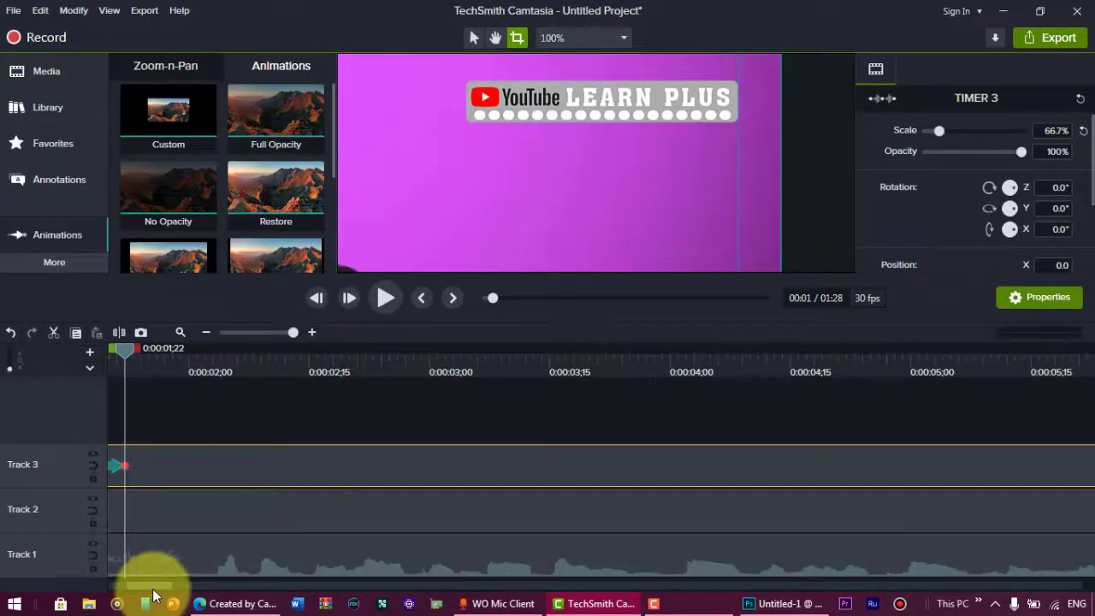
drag(153, 589, 122, 587)
drag(498, 468, 312, 472)
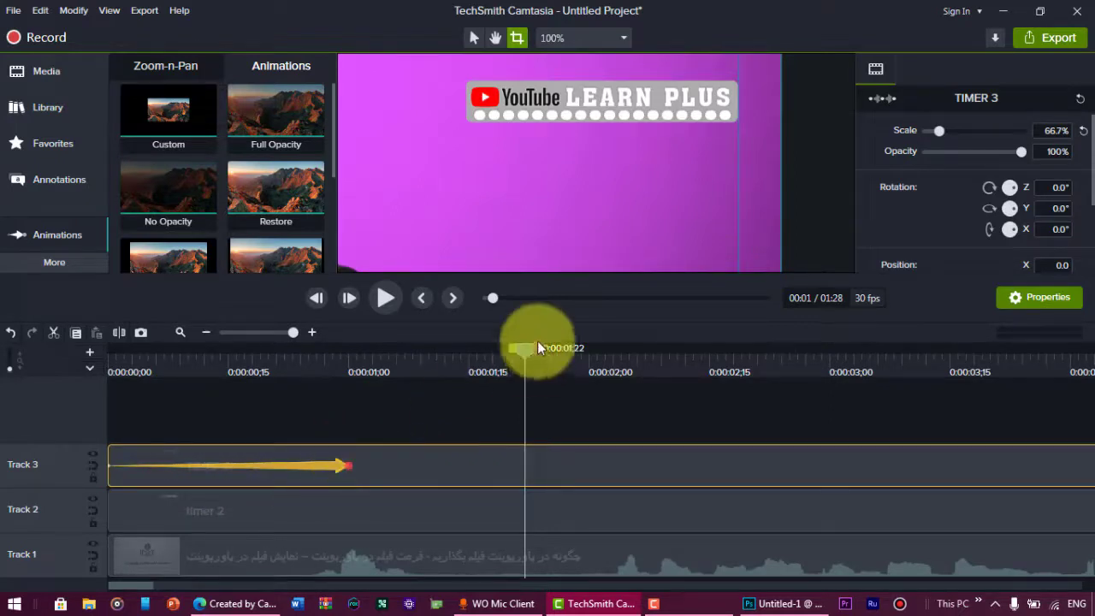
drag(441, 352, 348, 376)
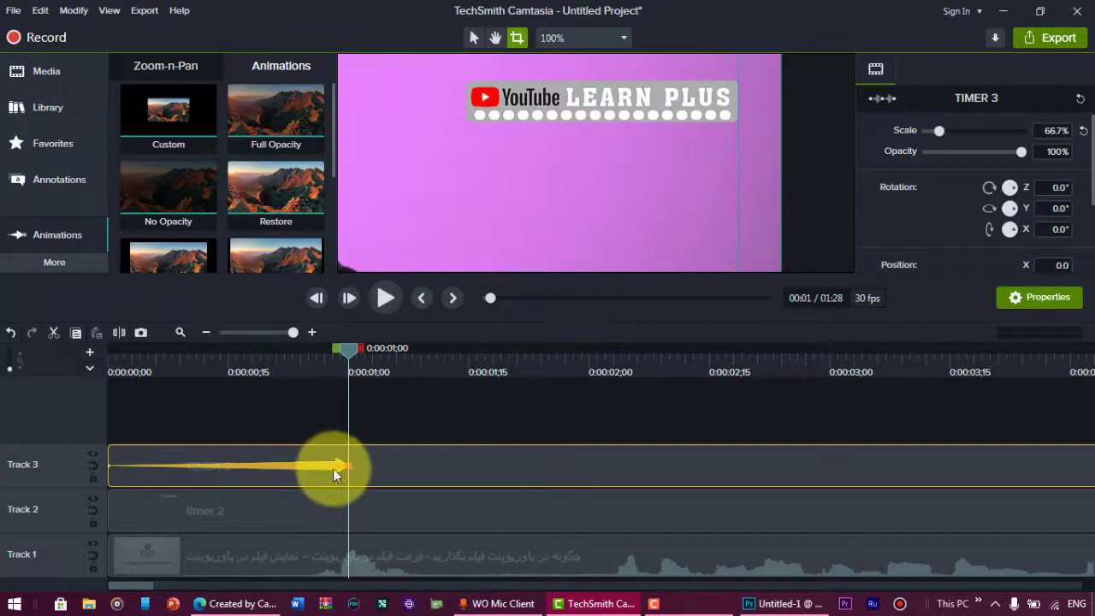
click(430, 460)
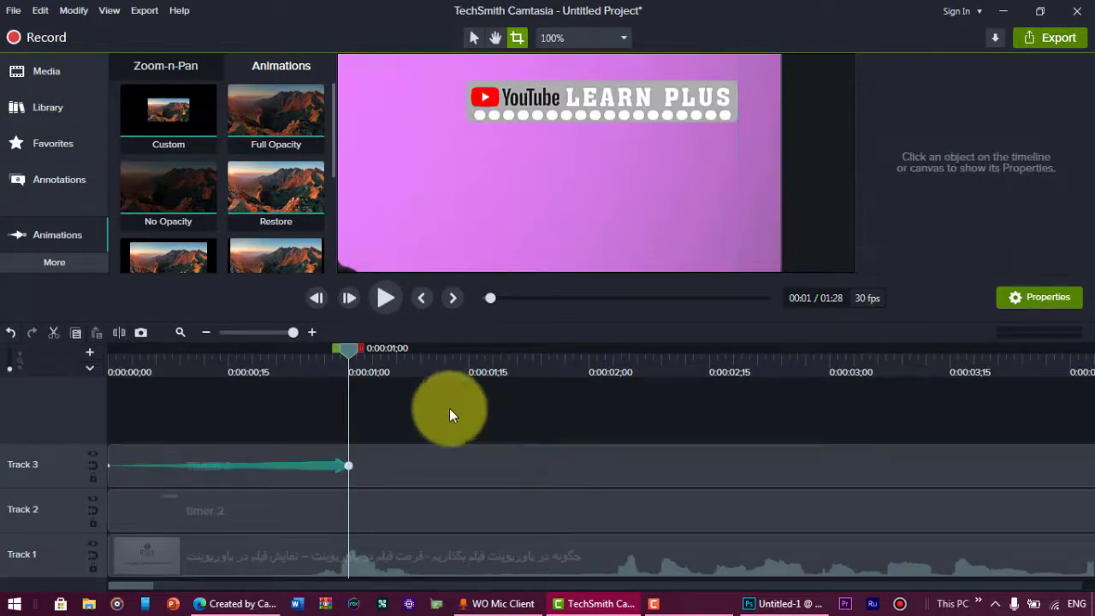
- Drag the TIMER 3 animation's crop edge left to reveal the whole LEARN PLUS bar, then fit the preview
click(316, 466)
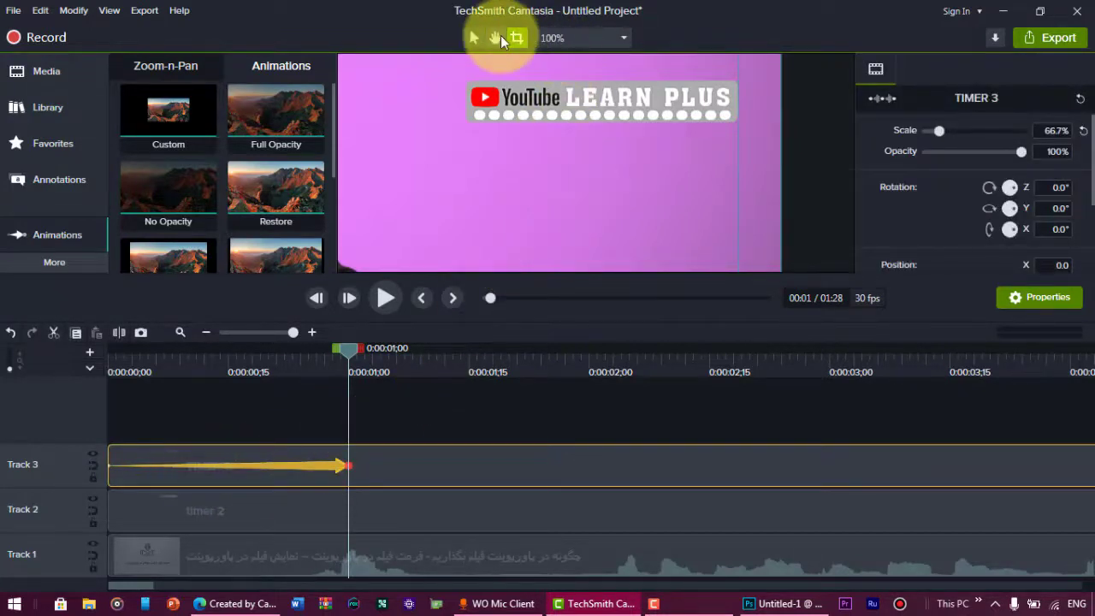
click(569, 39)
click(564, 60)
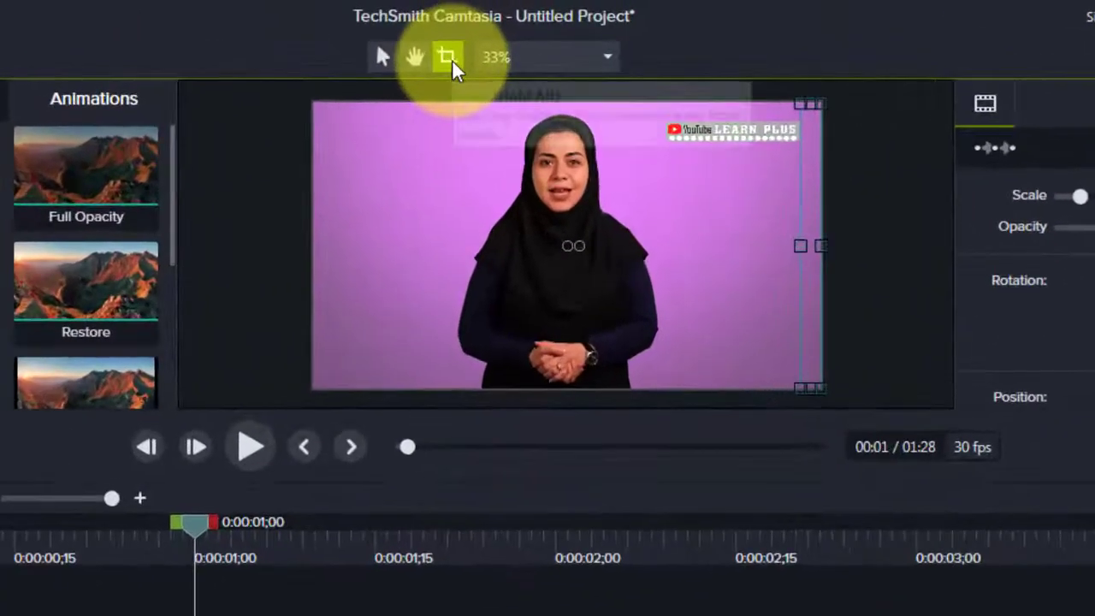
click(415, 56)
scroll(780, 141, up, 3)
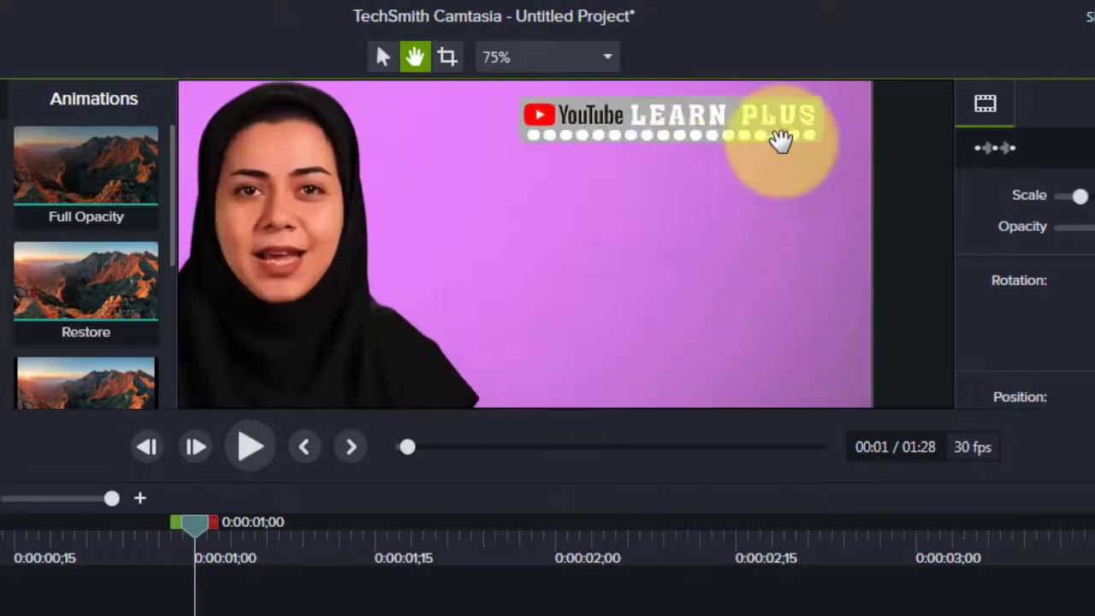
click(447, 56)
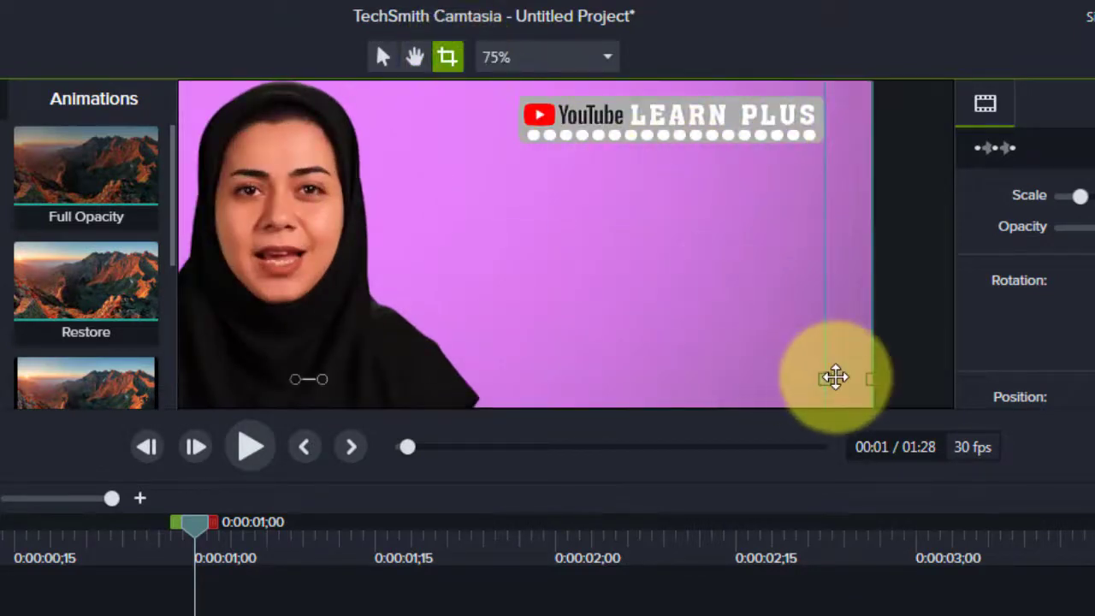
drag(822, 379, 514, 379)
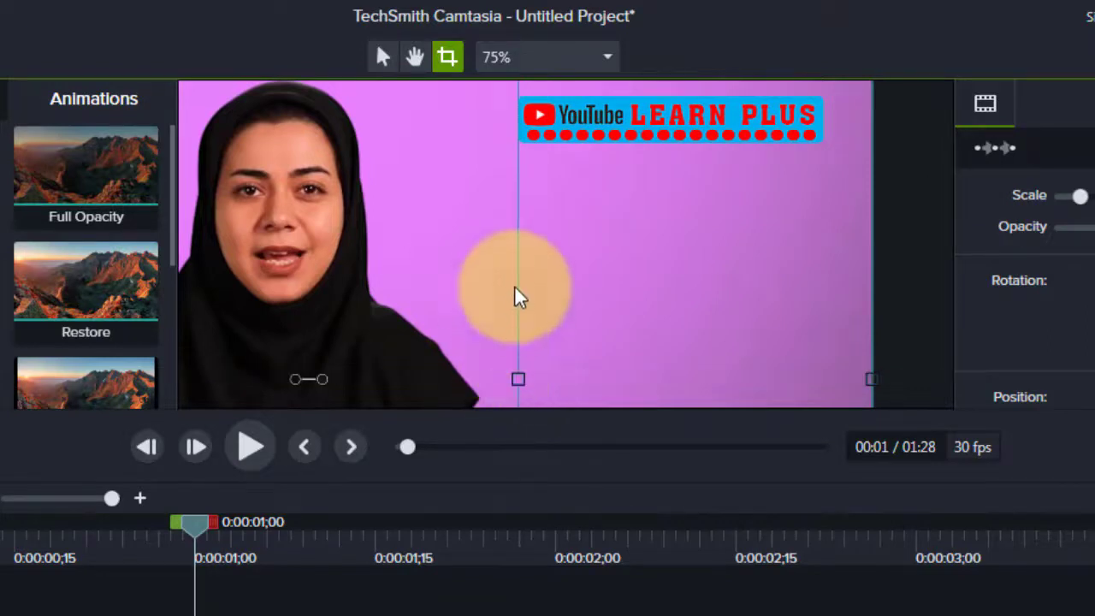
click(511, 58)
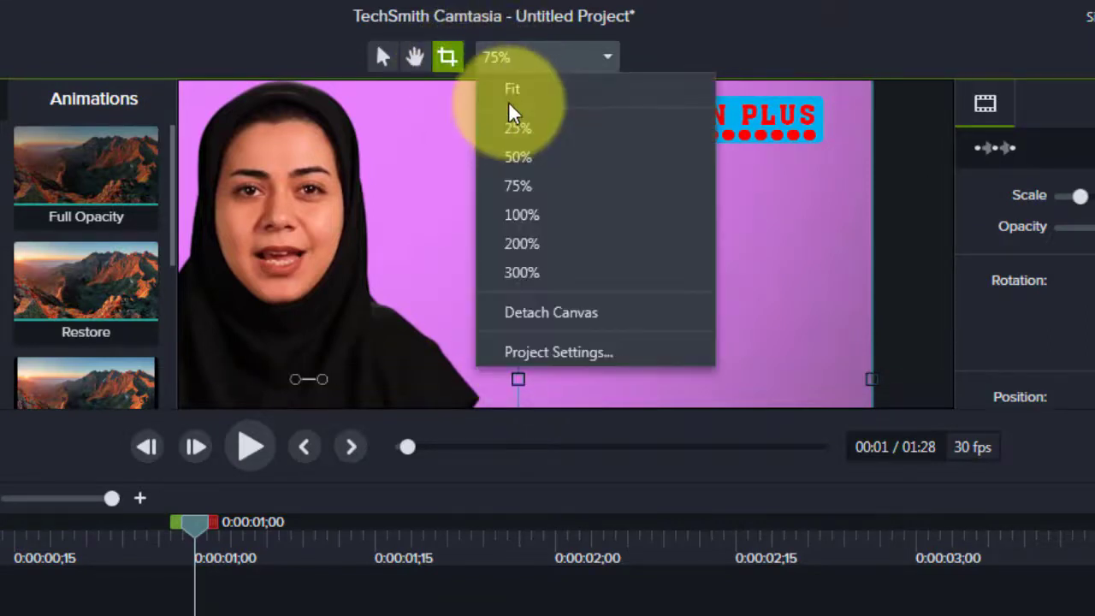
click(509, 90)
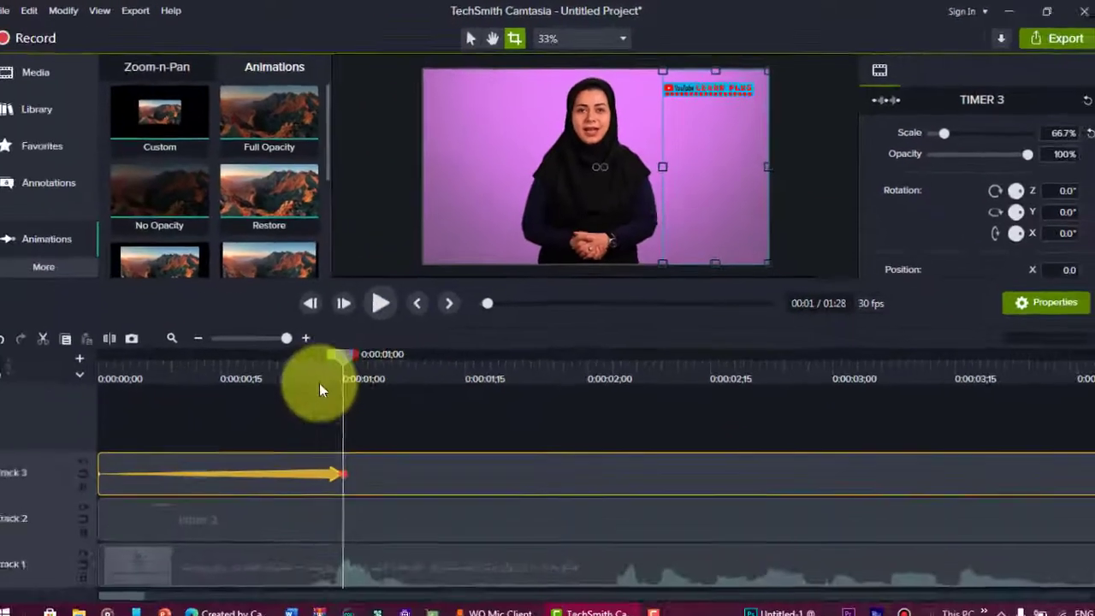
- Move the playhead near the start and zoom the timeline to 3-second steps
mouse_move(338, 354)
mouse_down()
mouse_move(172, 356)
mouse_move(296, 378)
mouse_move(100, 402)
mouse_up()
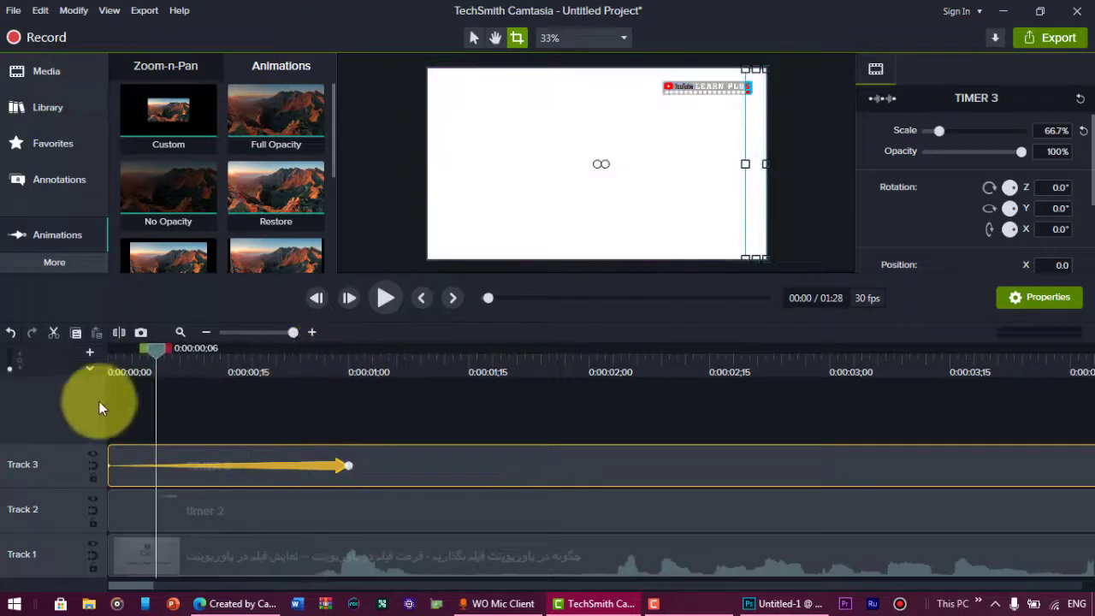
click(322, 389)
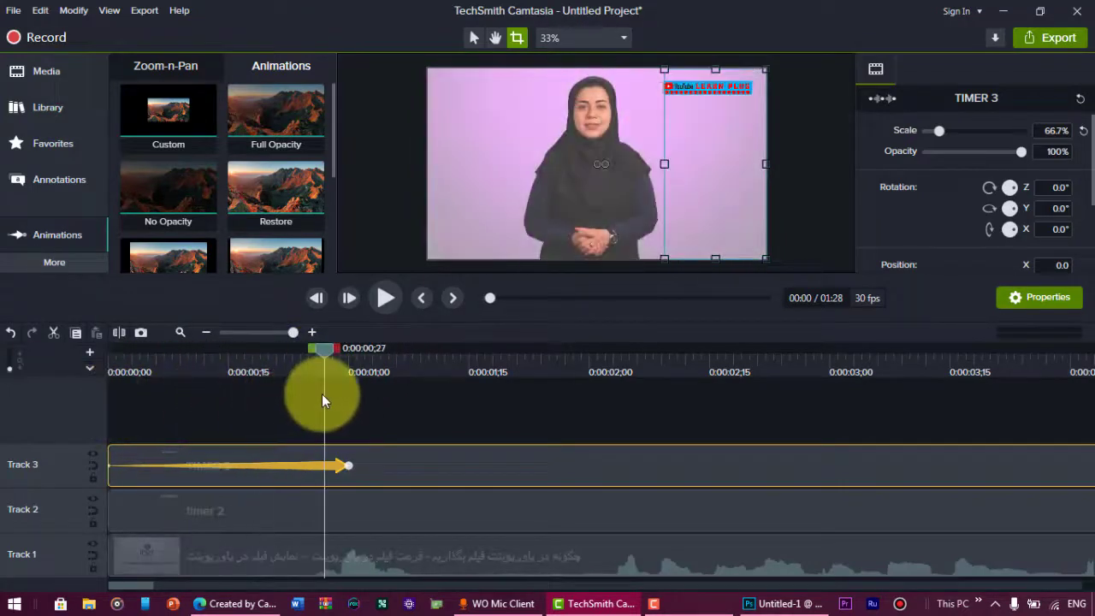
click(256, 332)
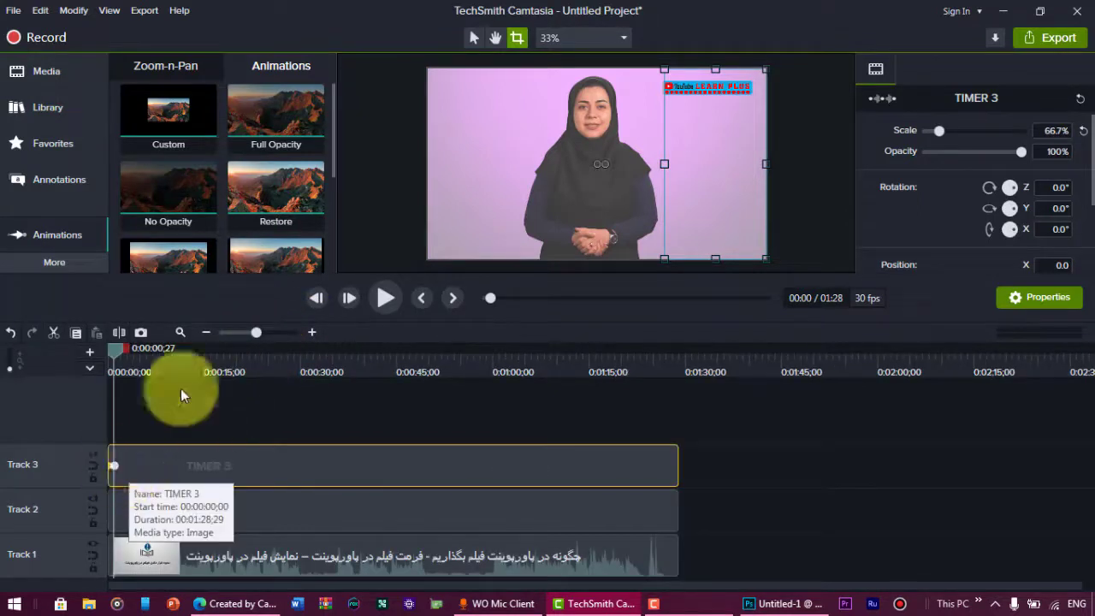
drag(255, 332, 270, 332)
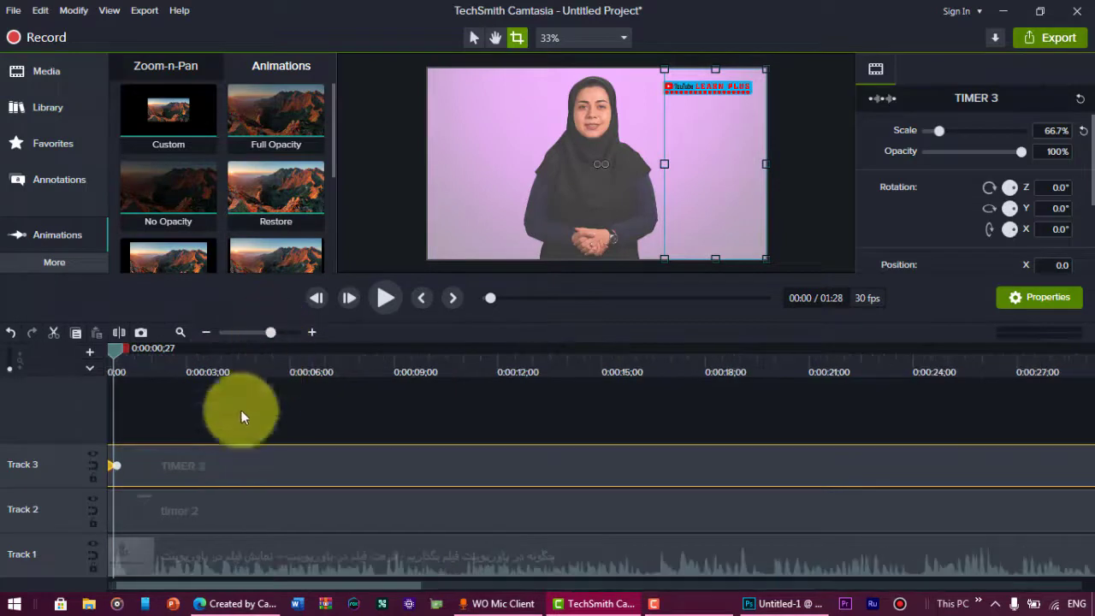
drag(266, 587, 172, 585)
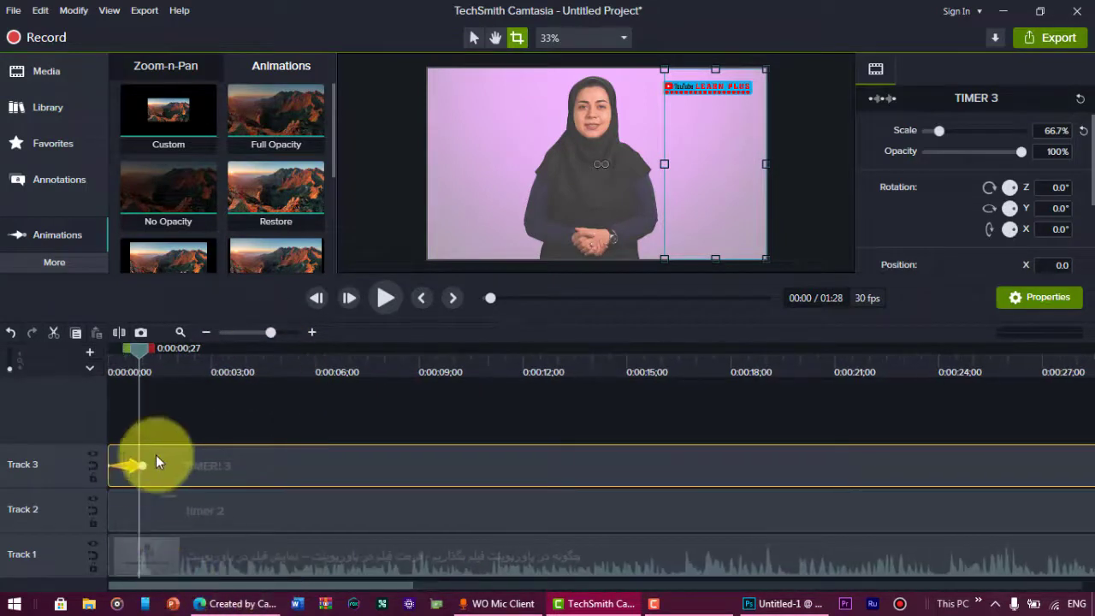
- Stretch the TIMER 3 clip on Track 3 to the video's end at 01:28;29
mouse_move(142, 466)
mouse_down()
mouse_move(1050, 442)
mouse_move(1066, 452)
mouse_up()
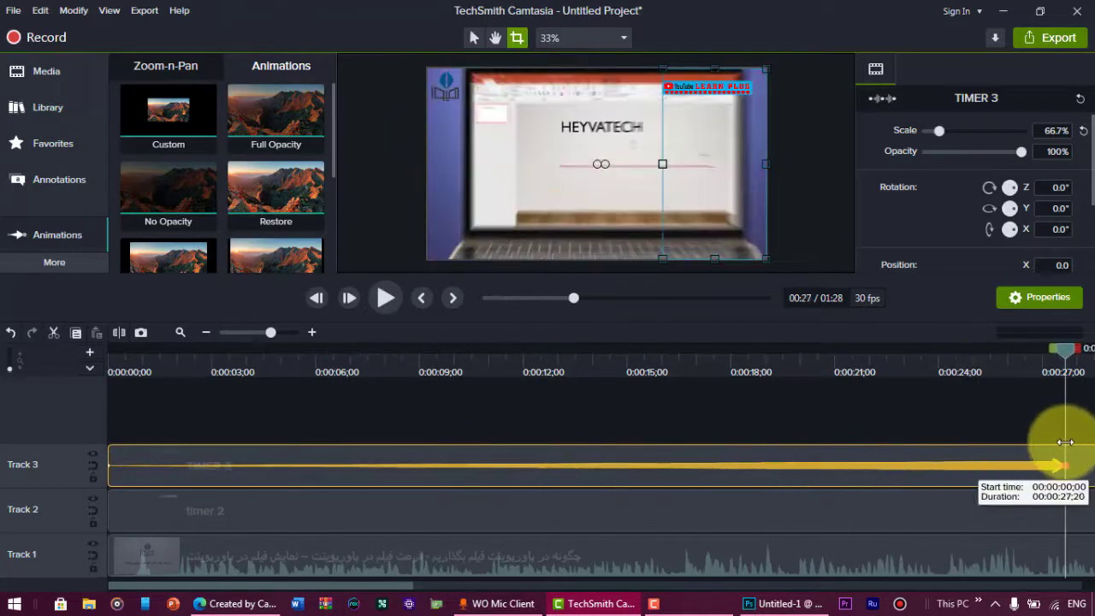
click(247, 332)
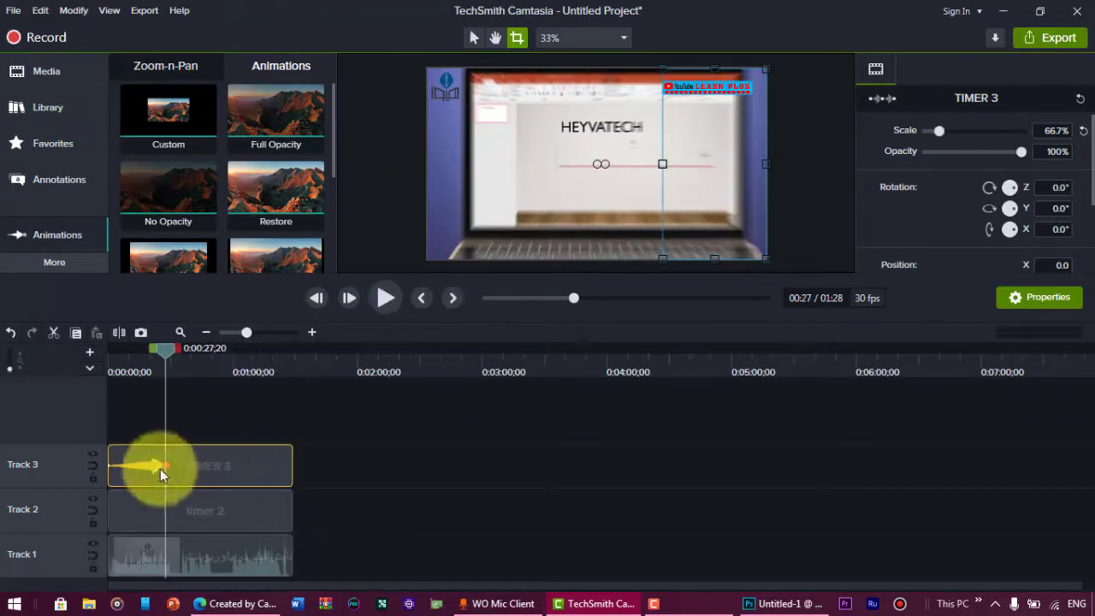
drag(169, 465, 292, 465)
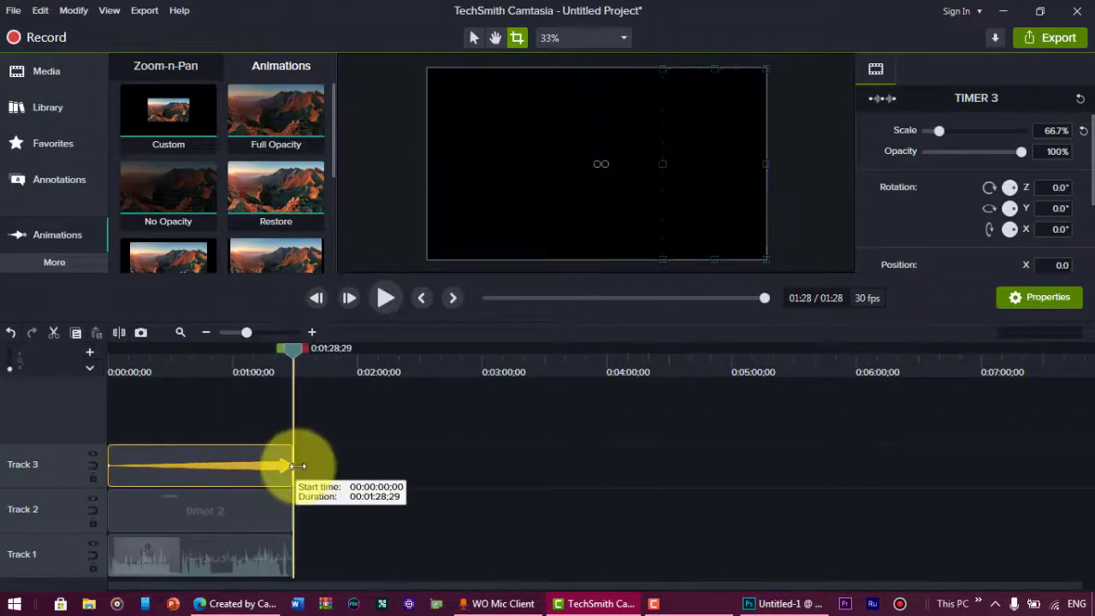
click(293, 332)
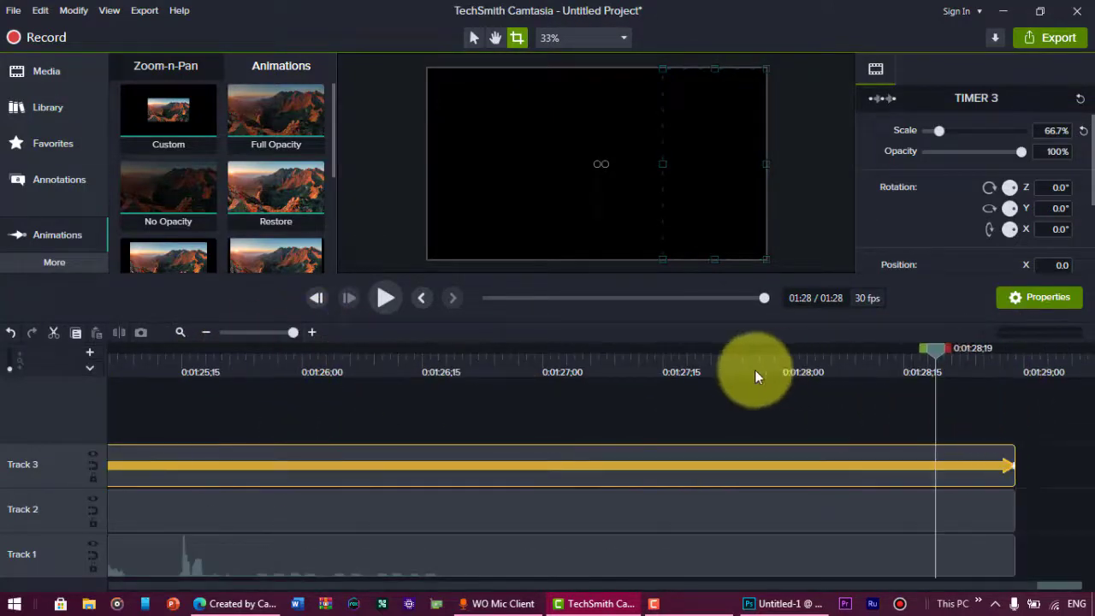
drag(1013, 350, 4, 370)
click(799, 390)
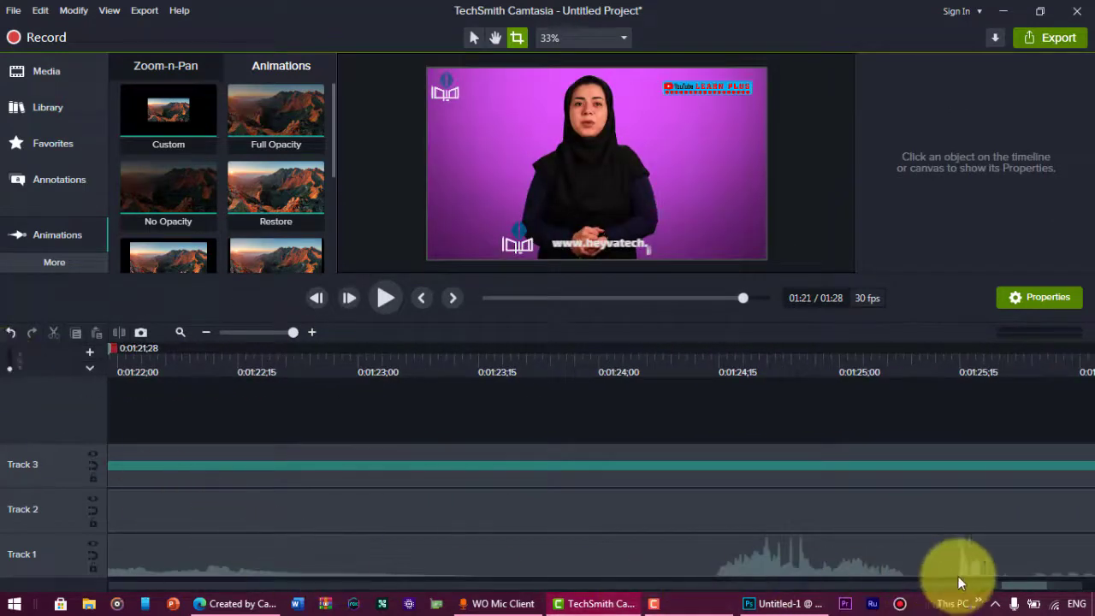
- Zoom the timeline out to the full 1:30 range and start playback
mouse_move(1033, 588)
mouse_down()
mouse_move(695, 569)
mouse_move(21, 575)
mouse_up()
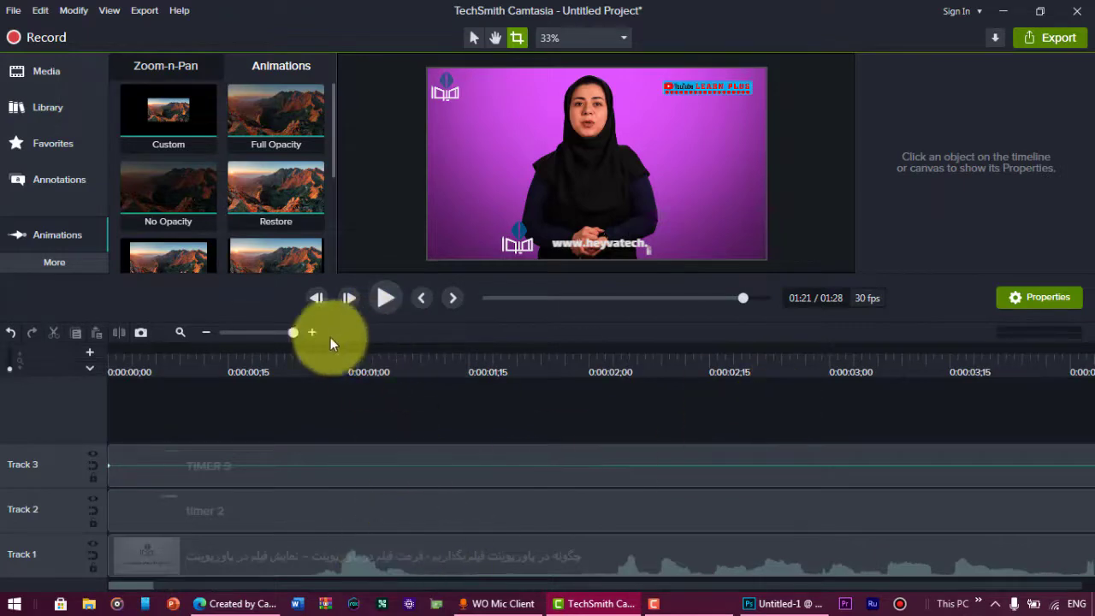
click(263, 332)
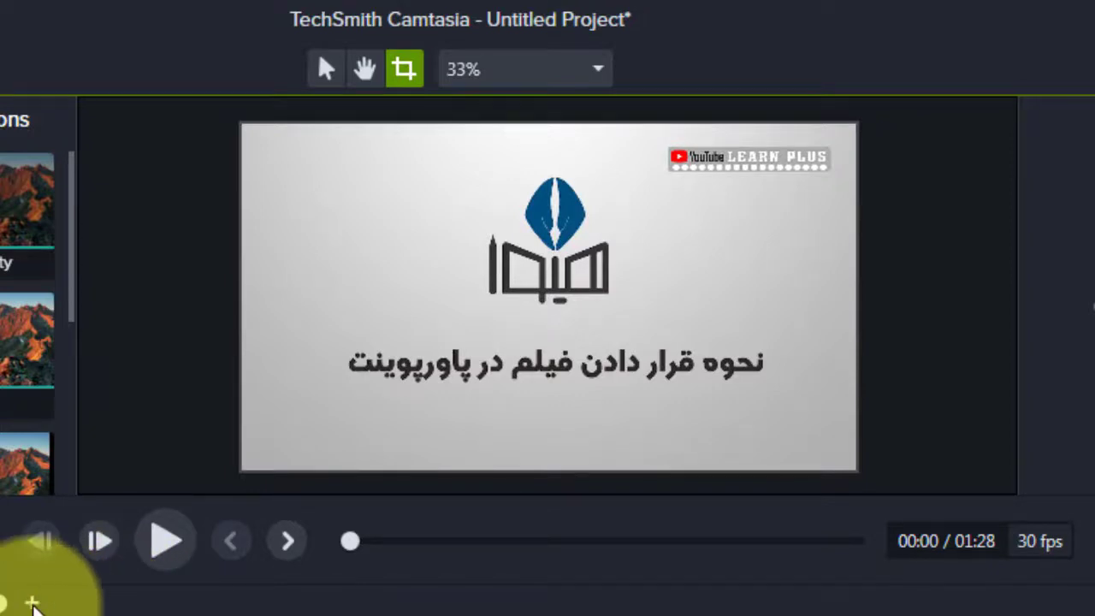
click(165, 540)
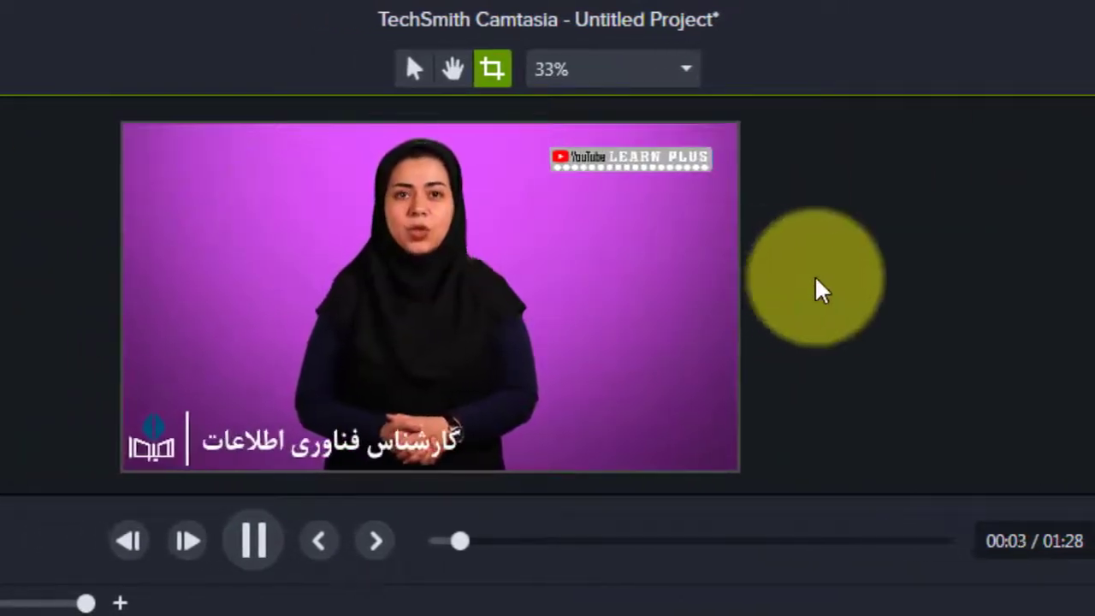
- Enlarge the canvas to 85% on the timer bar and watch it fill during playback
click(453, 70)
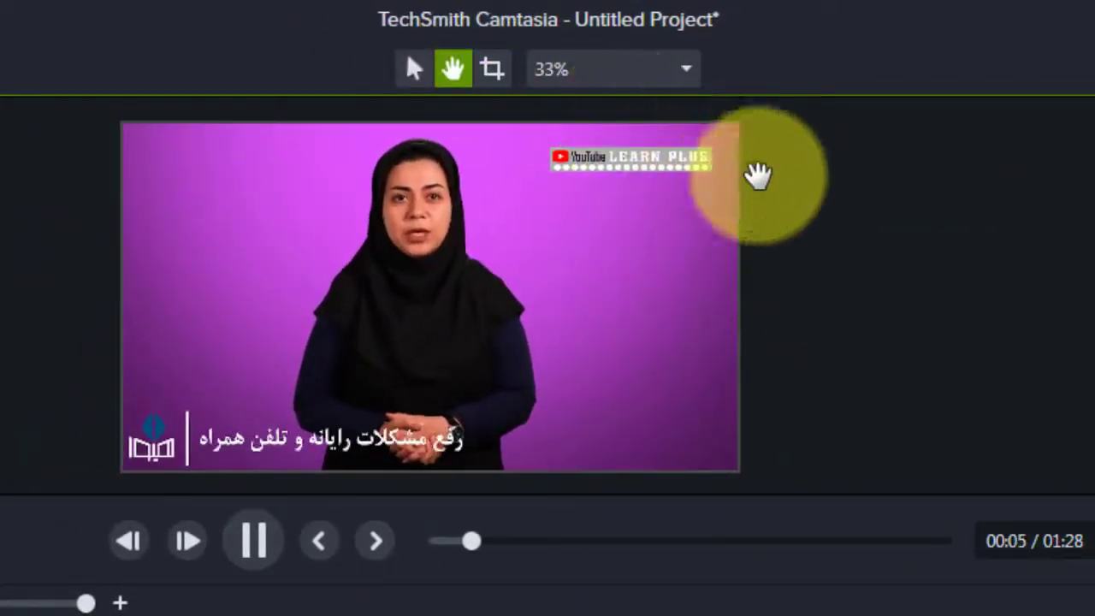
scroll(755, 178, up, 2)
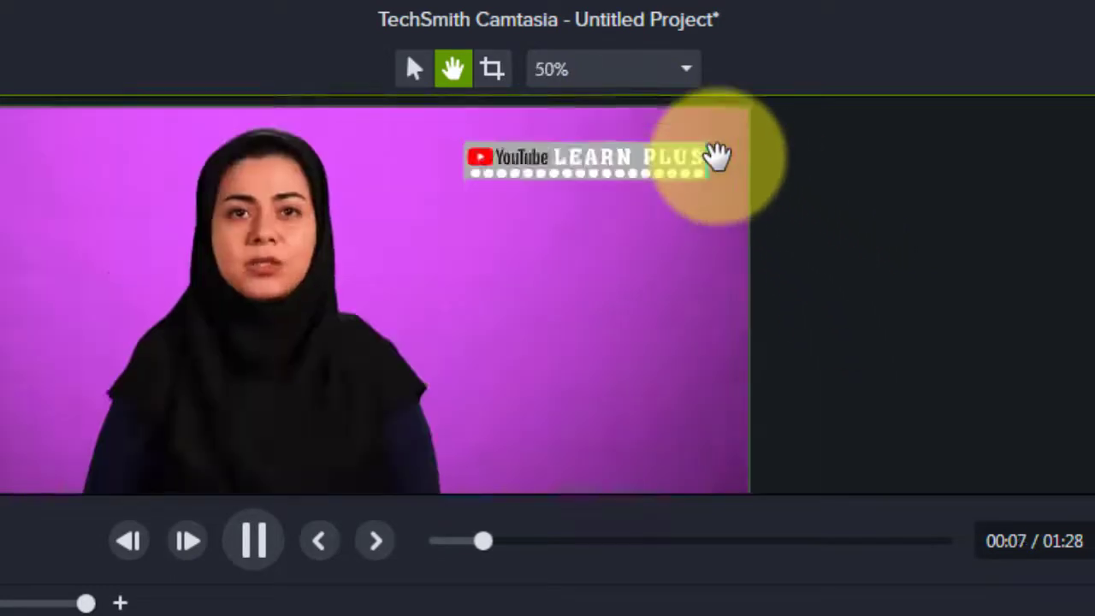
scroll(716, 157, up, 2)
scroll(717, 157, up, 1)
key(space)
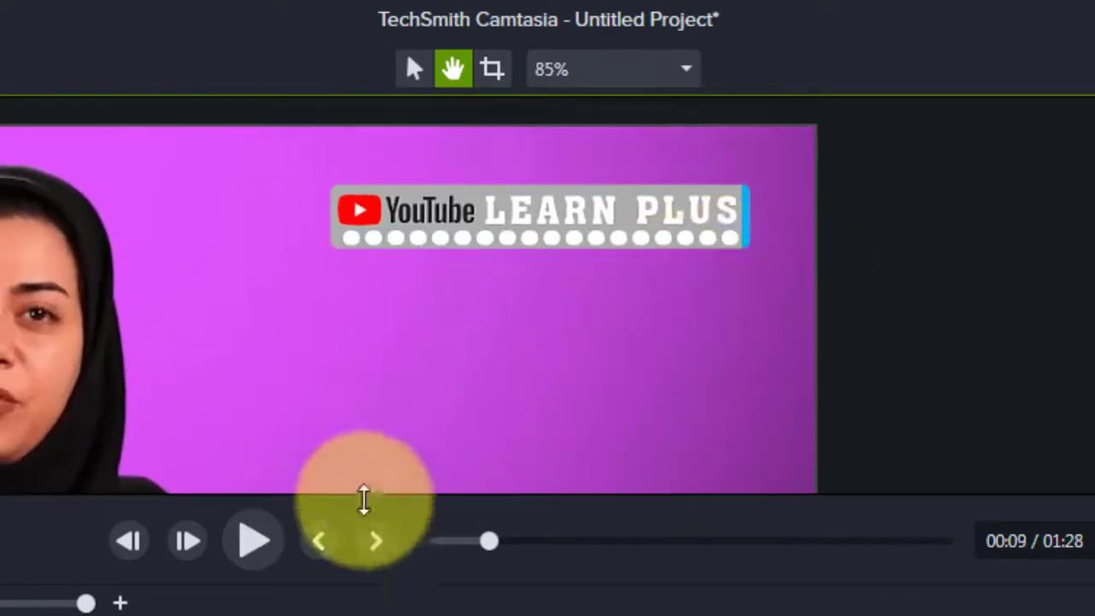
click(256, 547)
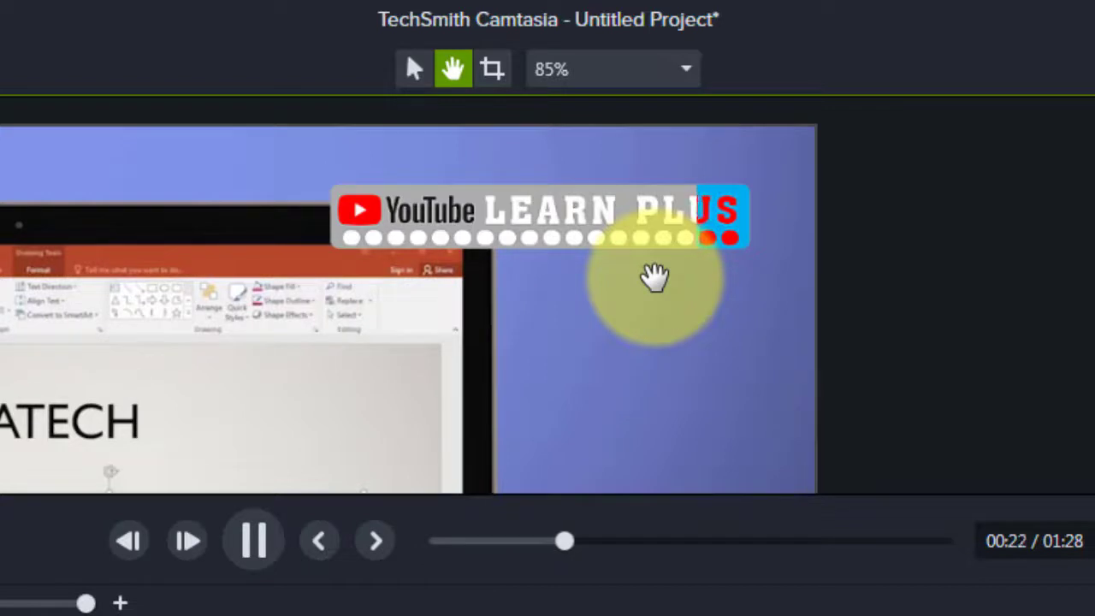
- Fit the preview, let playback run to 1:26, pause, and set the canvas zoom to 33%
click(629, 72)
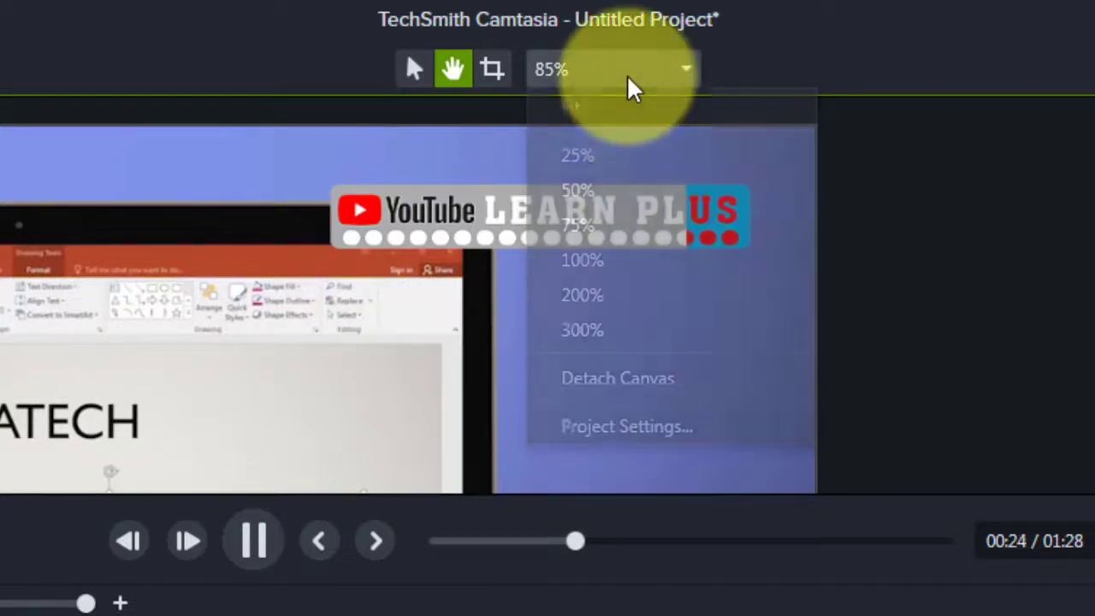
click(618, 114)
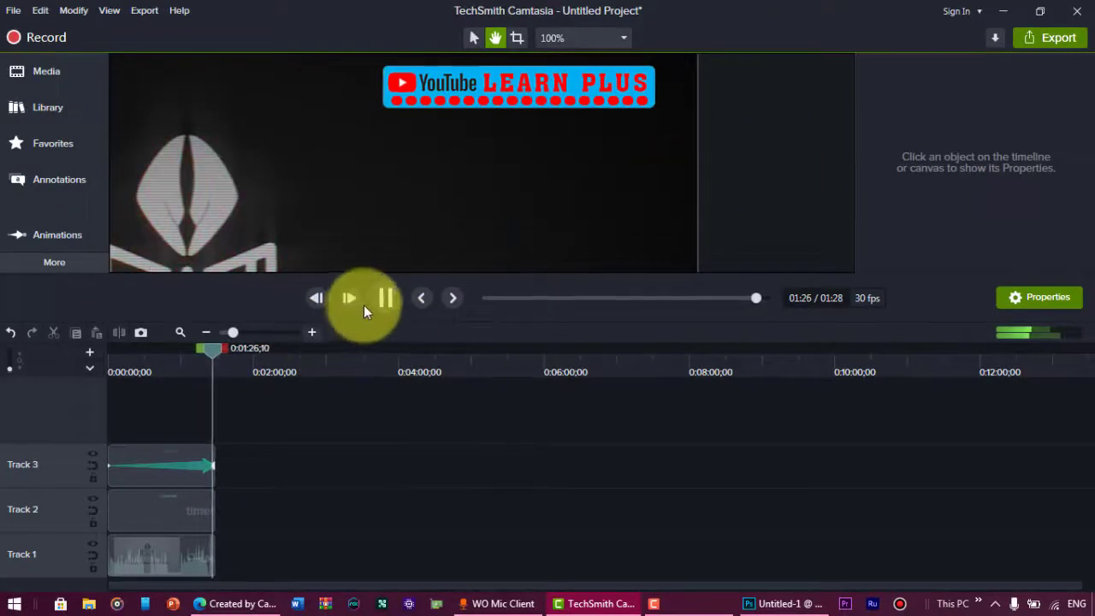
click(580, 41)
click(590, 78)
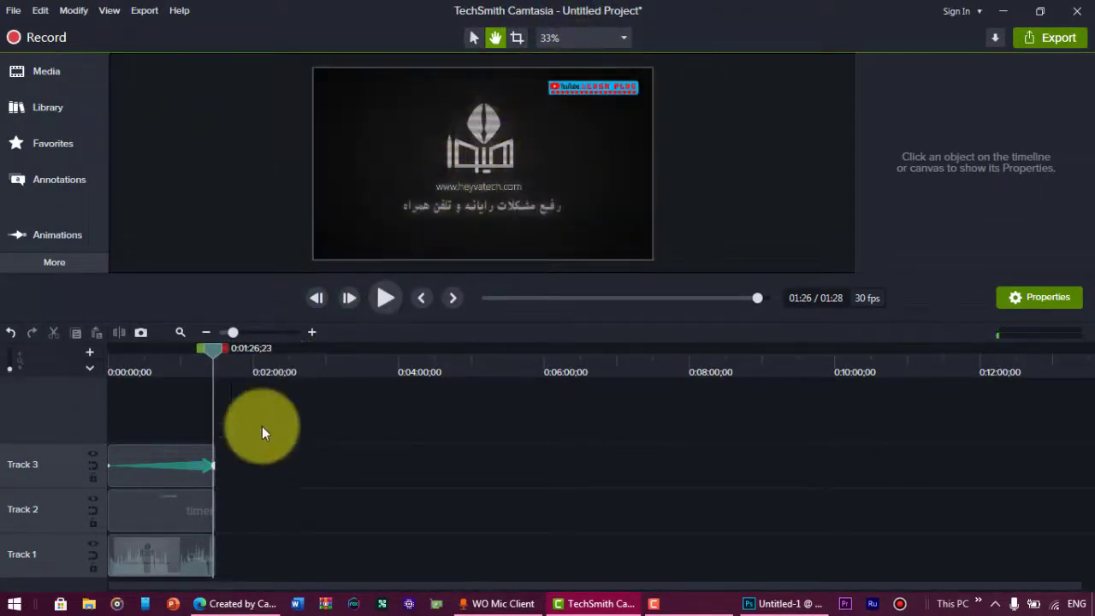
click(259, 332)
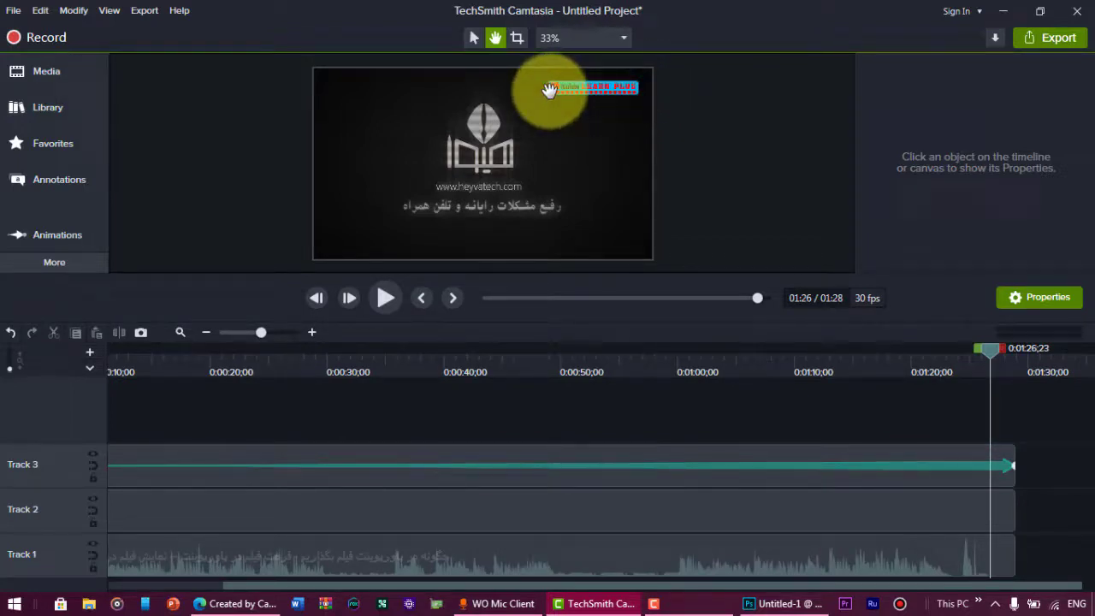
- Set the TIMER 3 animation's easing to Linear and return the playhead to 0:00
click(876, 464)
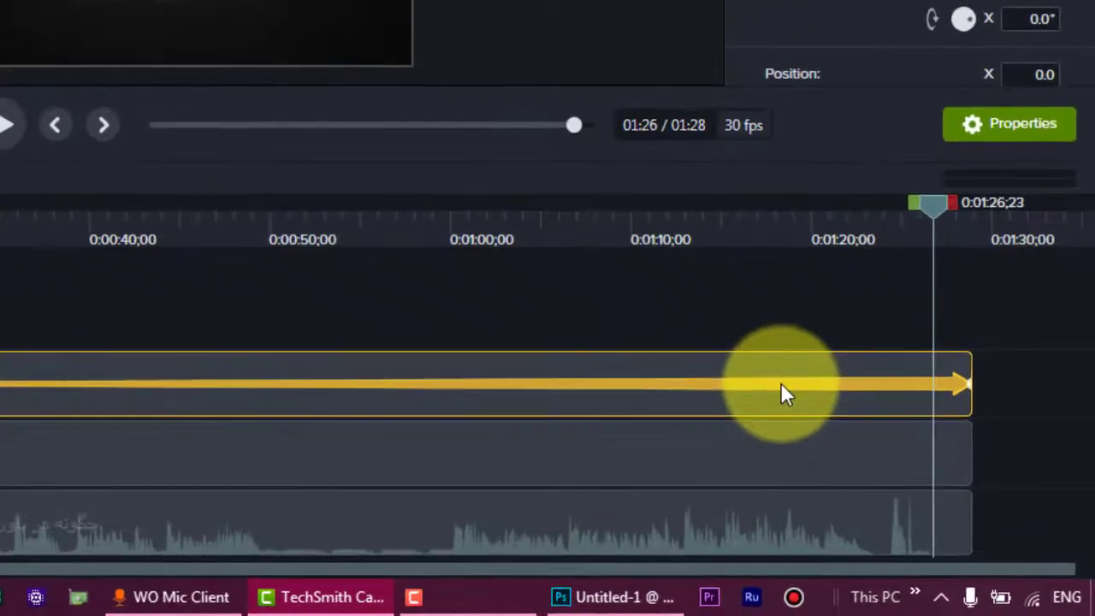
right_click(781, 389)
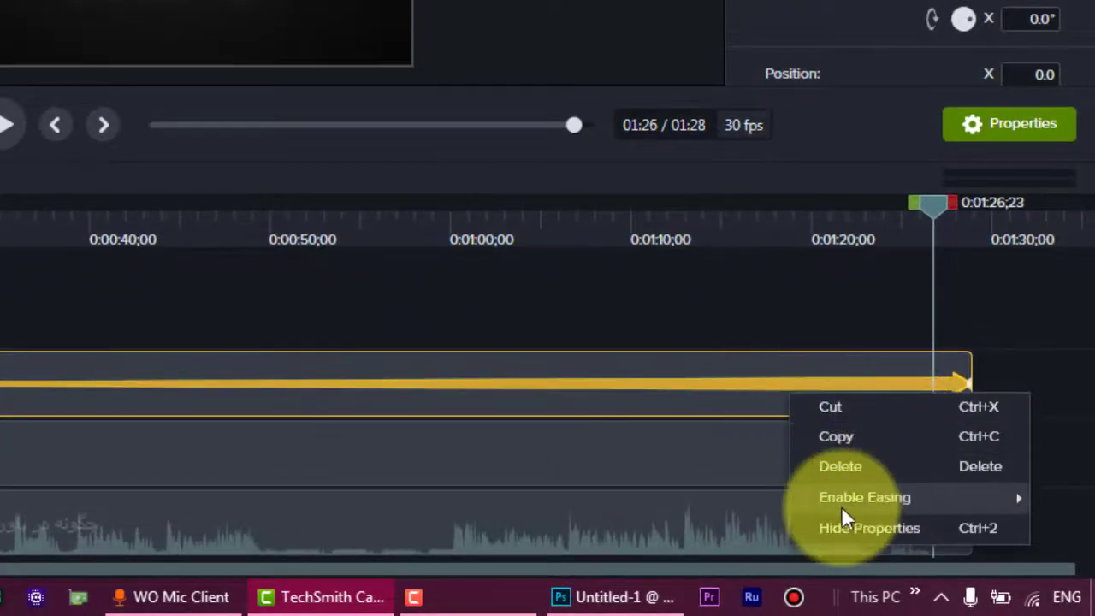
mouse_move(865, 497)
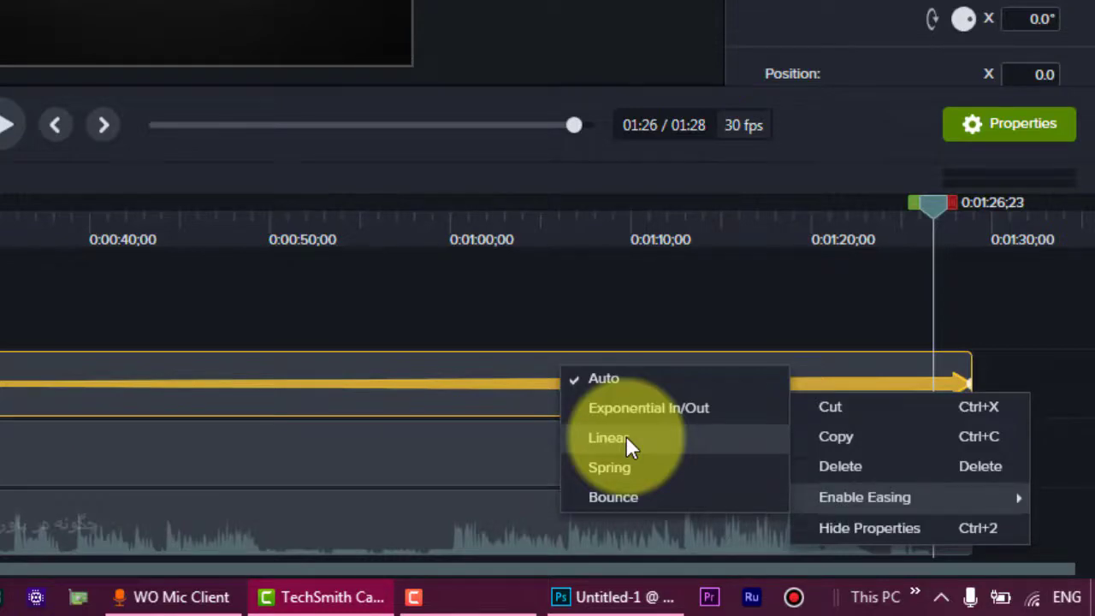
click(625, 436)
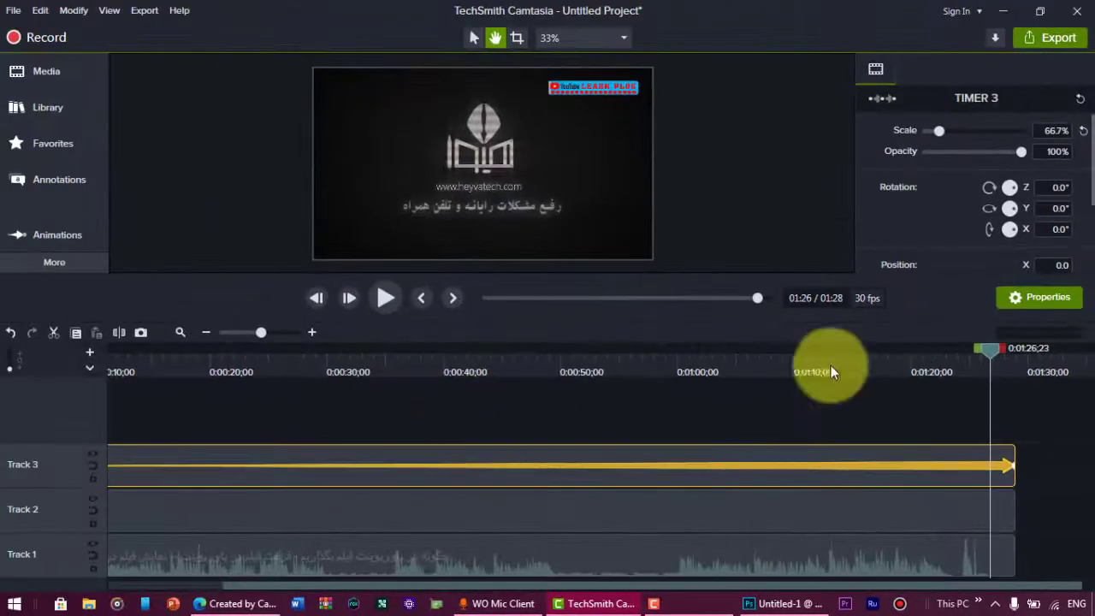
drag(964, 354, 3, 368)
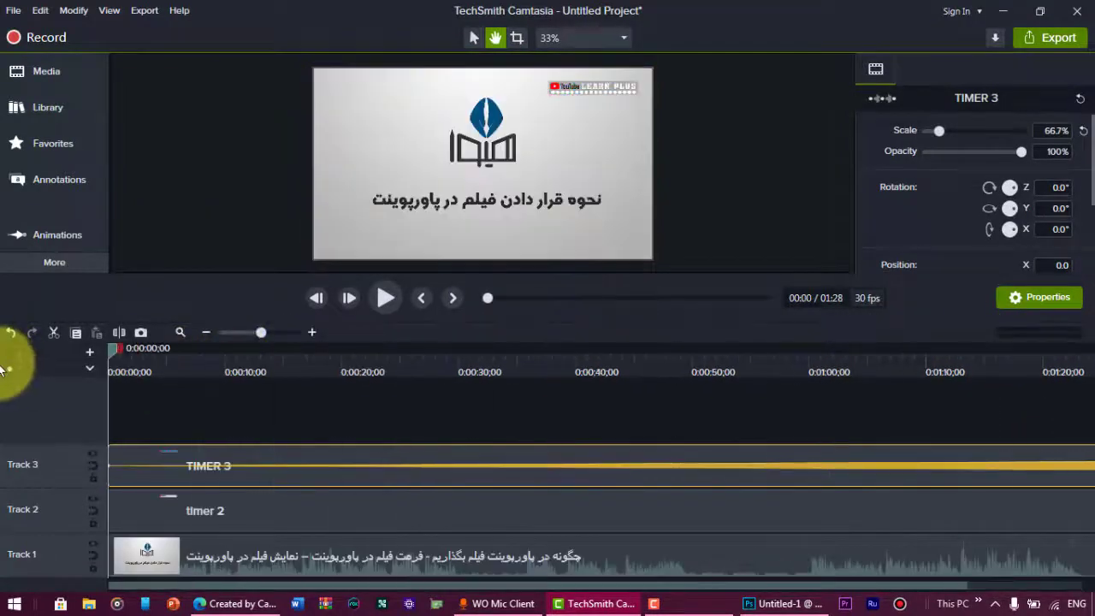